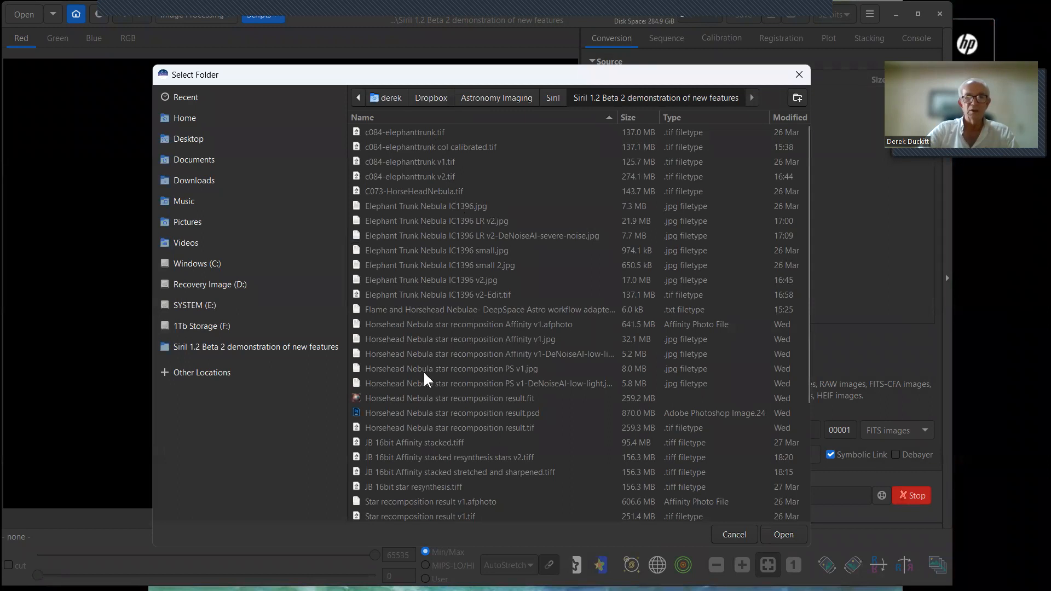
Step: Dismiss the folder selection, open the image c084-elephanttrunk.tif, and widen the image viewing area
{"action": "left_click", "coordinate": [800, 74]}
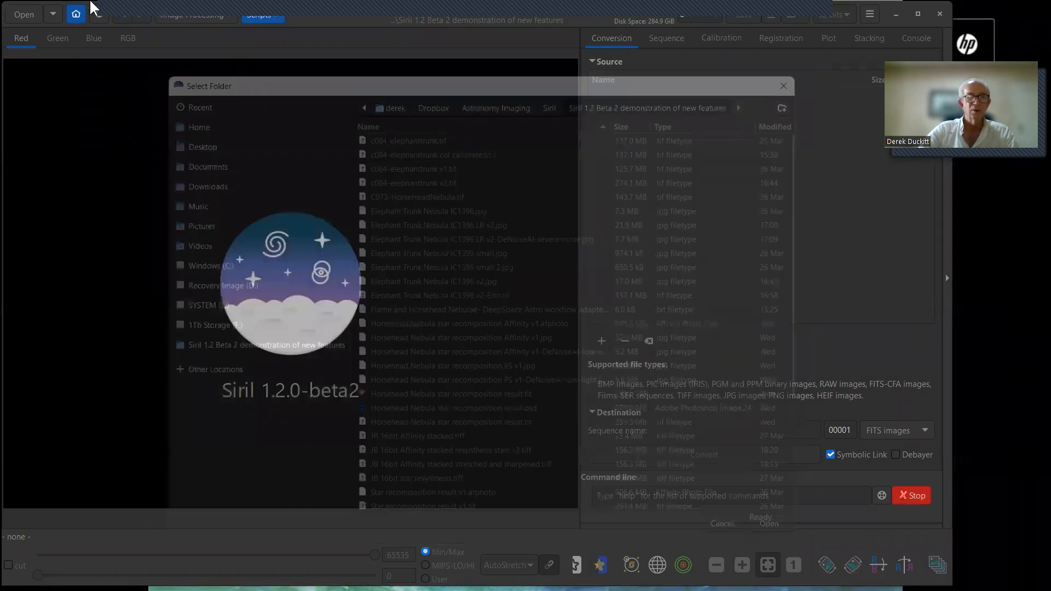
{"action": "left_click", "coordinate": [22, 14]}
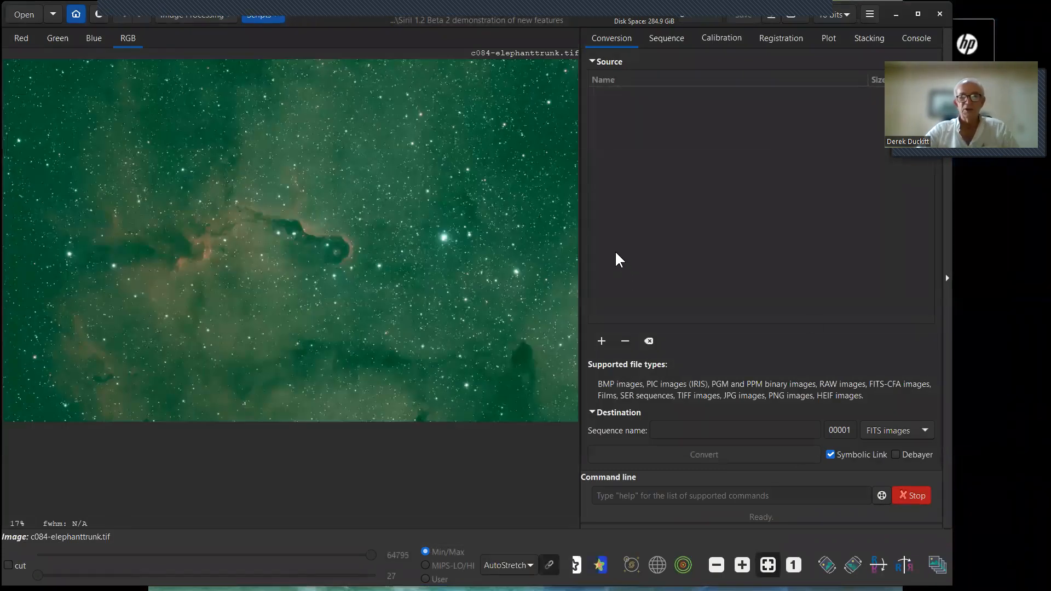
{"action": "left_click_drag", "start_coordinate": [581, 263], "coordinate": [597, 264]}
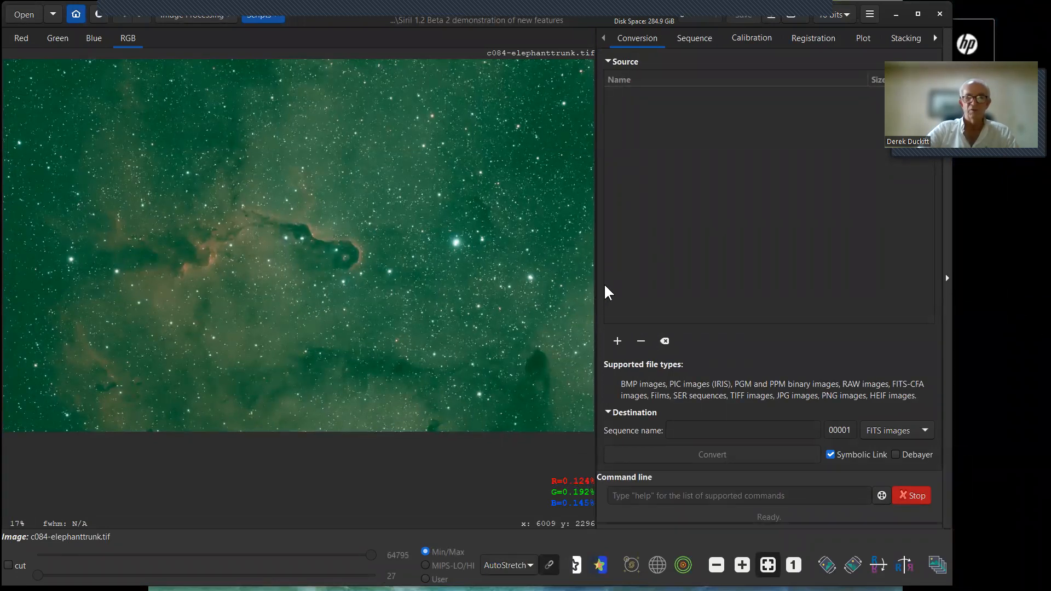
{"action": "left_click_drag", "start_coordinate": [614, 283], "coordinate": [636, 283]}
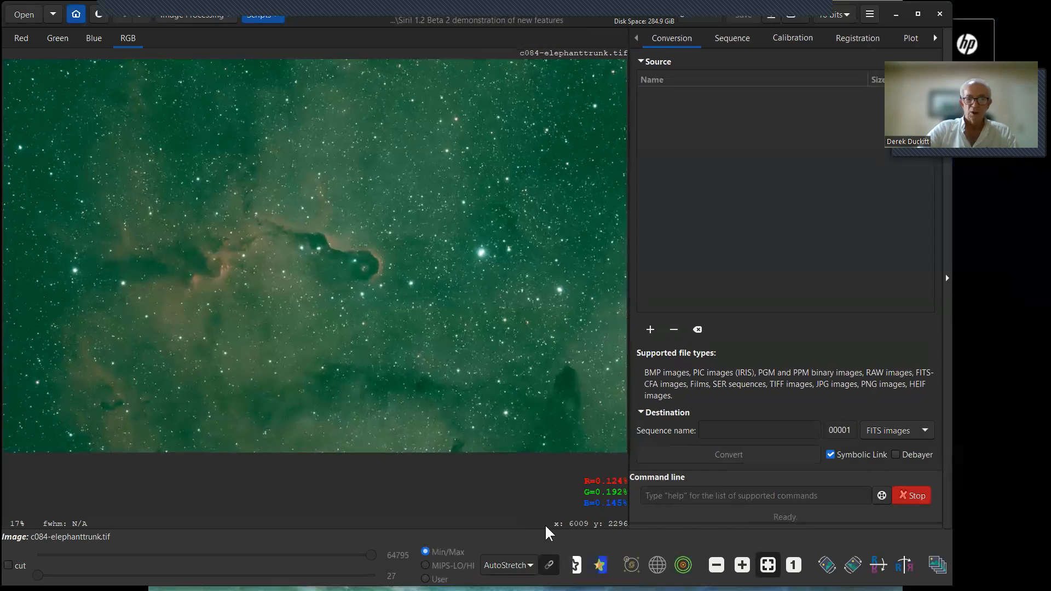
Step: Switch the image display to Linear to view the unstretched data, and return it to AutoStretch
{"action": "left_click", "coordinate": [527, 561]}
{"action": "left_click", "coordinate": [501, 433]}
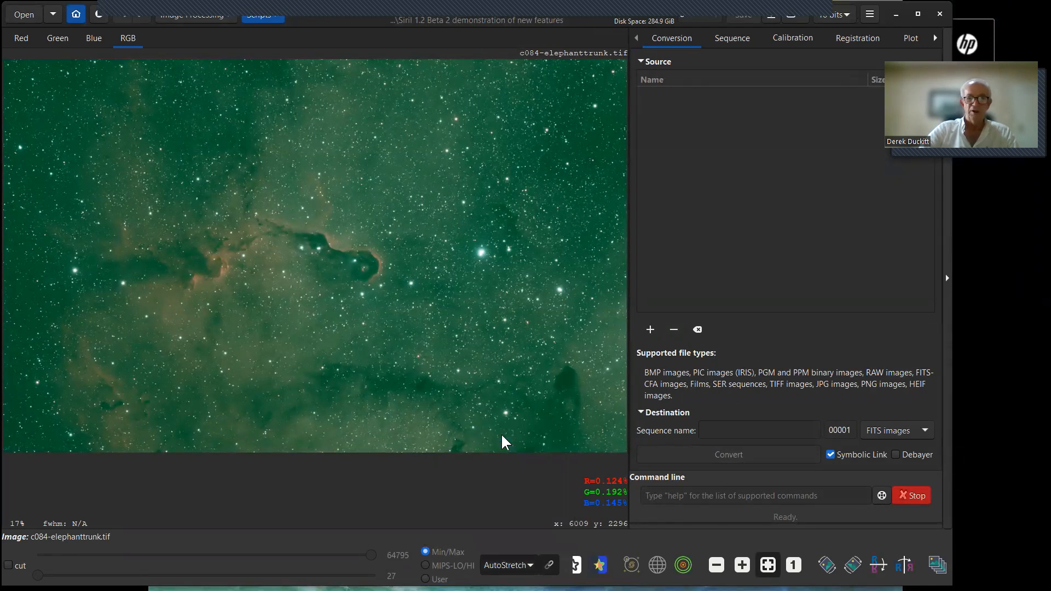
{"action": "left_click", "coordinate": [530, 565]}
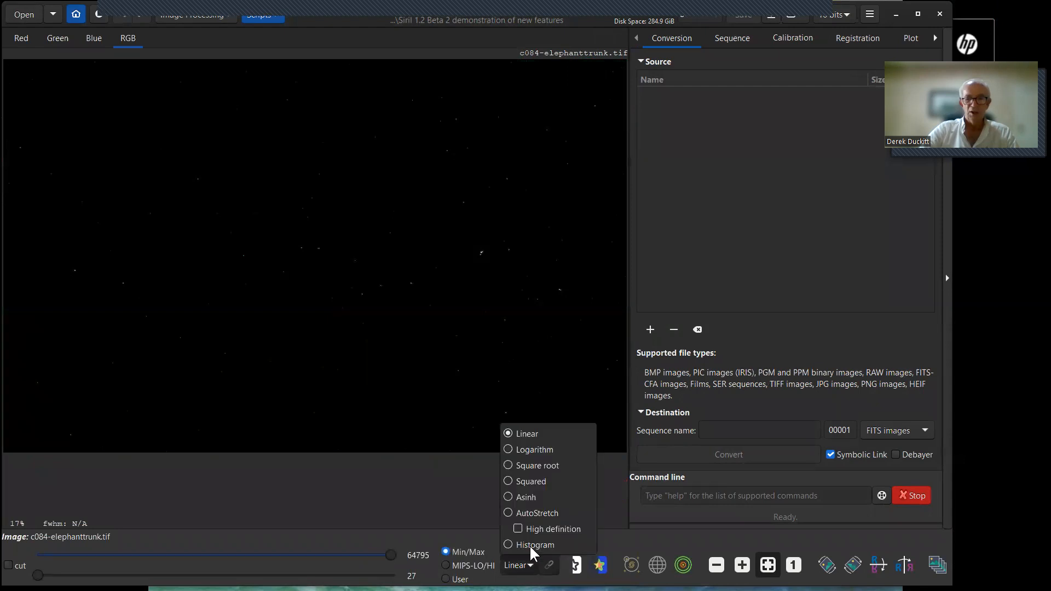
{"action": "left_click", "coordinate": [533, 513]}
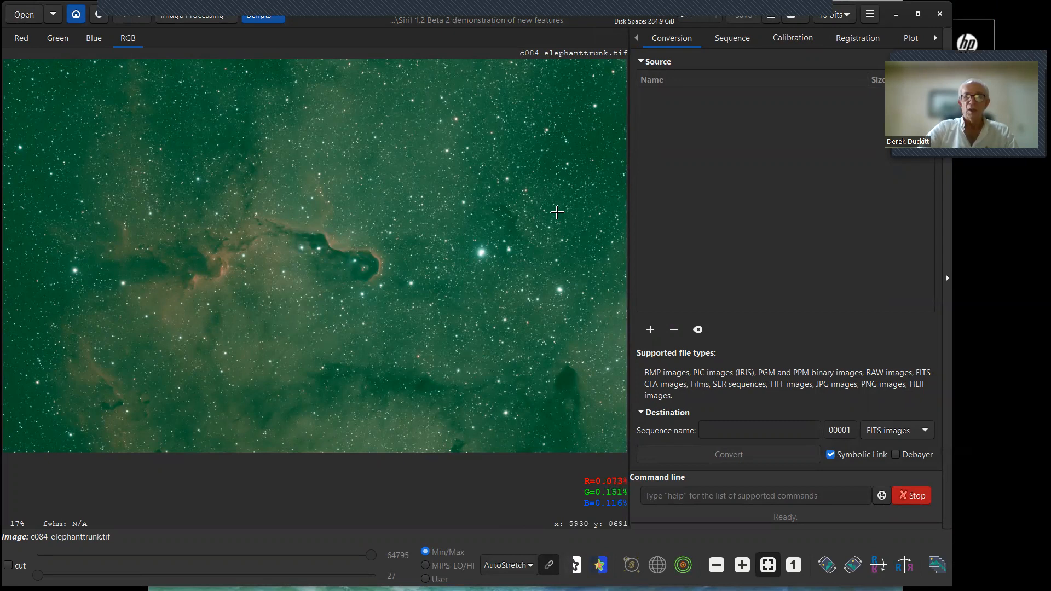
Step: Set up Background Extraction with a grid tolerance of 1.20 and generate the background samples across the image
{"action": "left_click", "coordinate": [227, 15]}
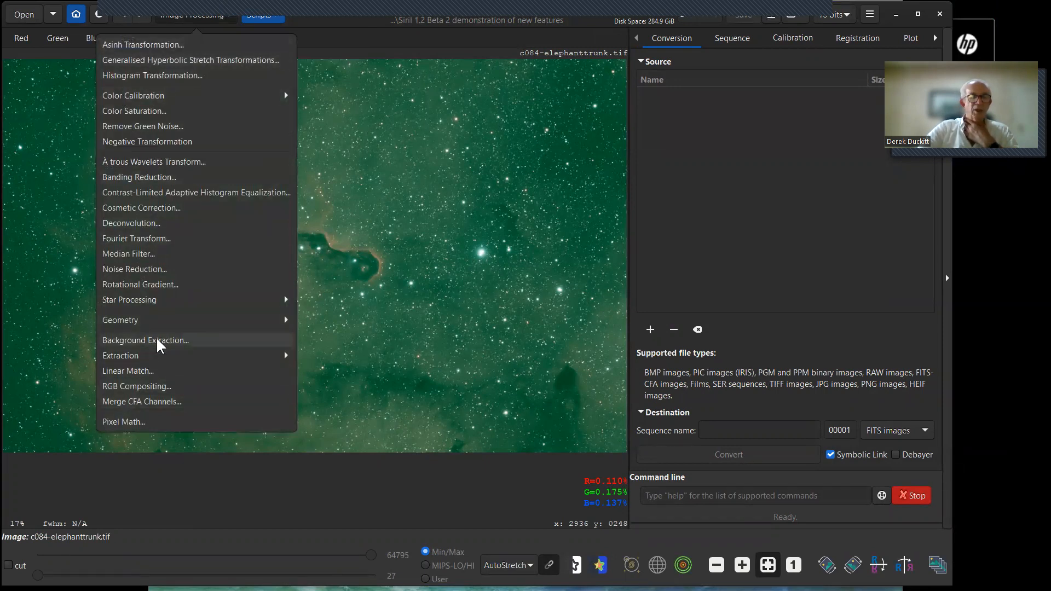
{"action": "left_click", "coordinate": [224, 342]}
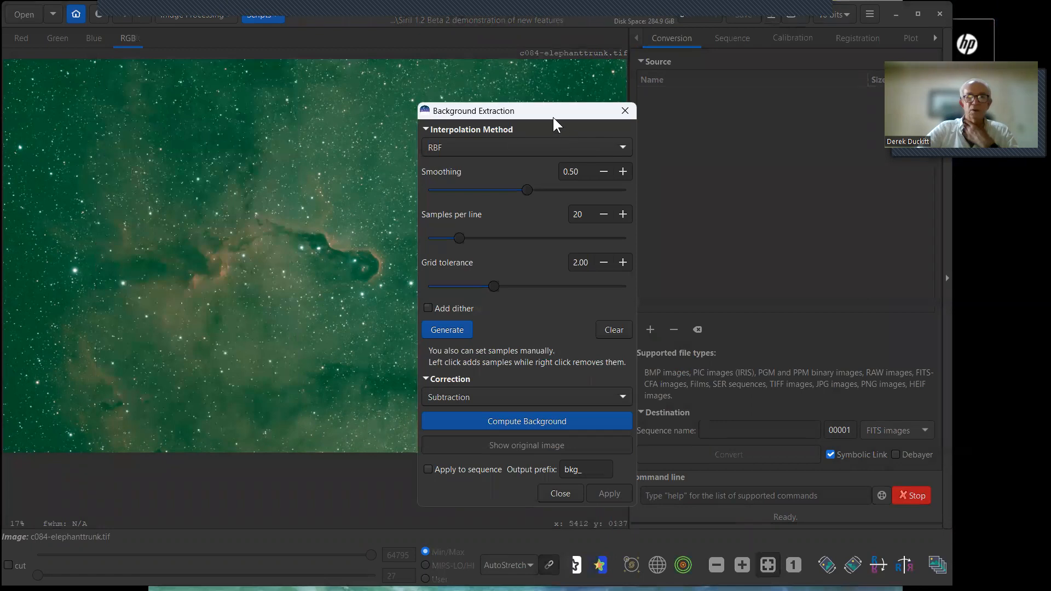
{"action": "left_click_drag", "start_coordinate": [549, 113], "coordinate": [792, 125]}
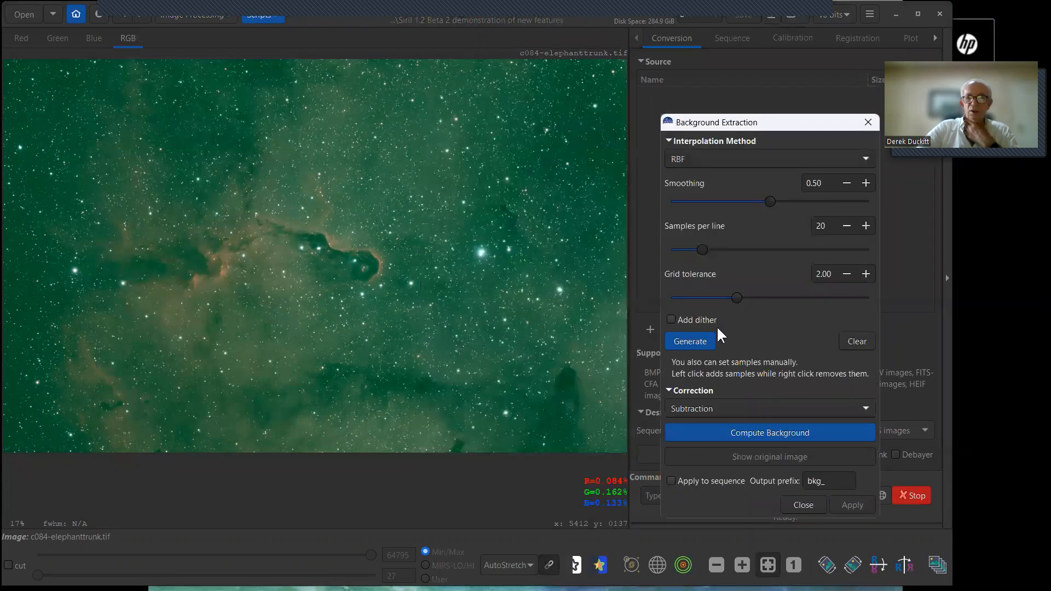
{"action": "left_click_drag", "start_coordinate": [737, 298], "coordinate": [708, 296]}
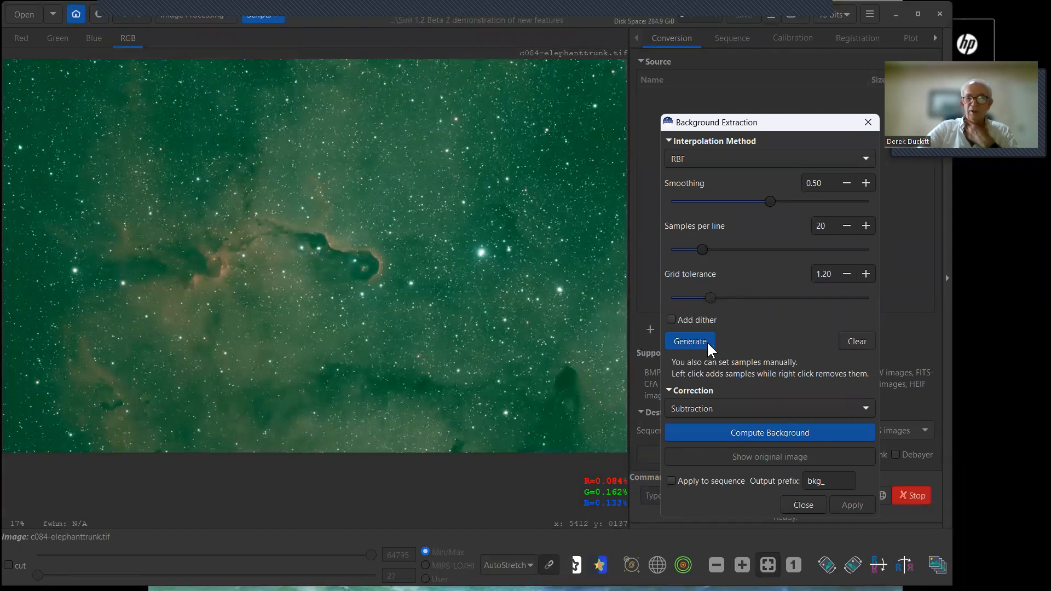
{"action": "left_click", "coordinate": [691, 337]}
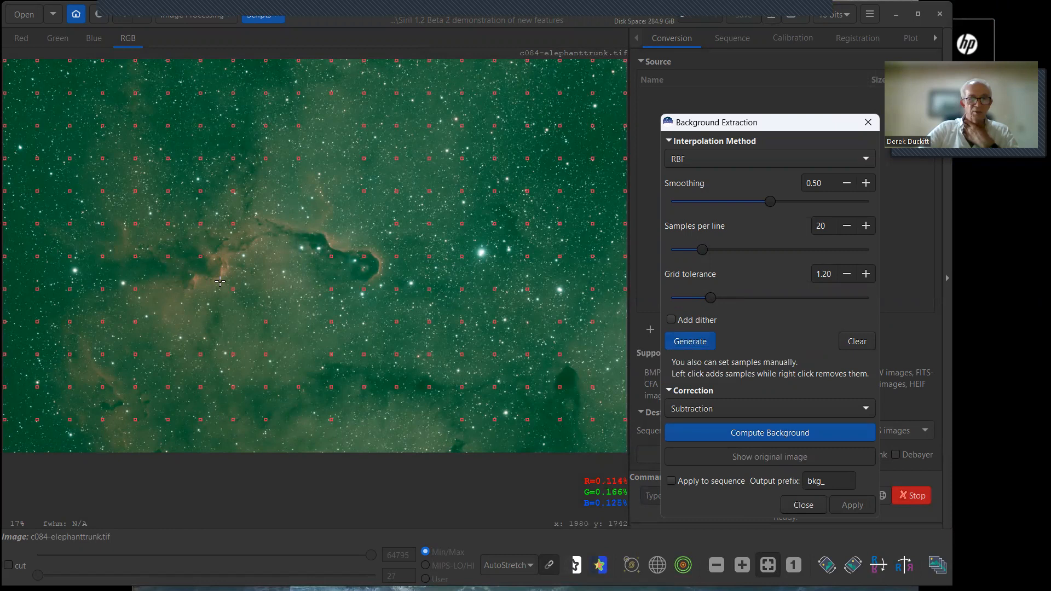
{"action": "left_click", "coordinate": [366, 255]}
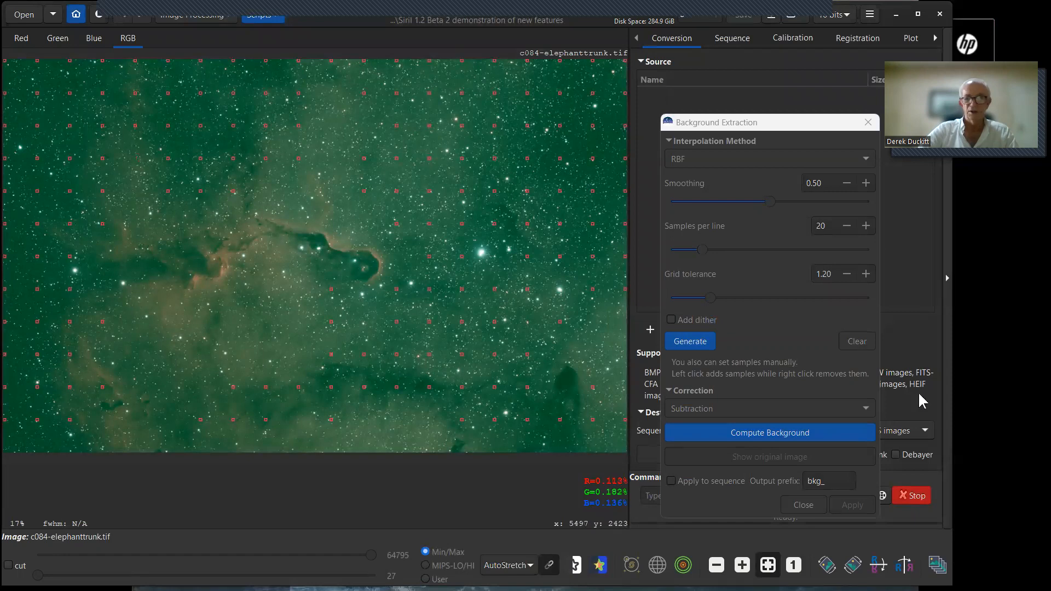
Step: Compute the background from the generated samples and apply the extraction to the image
{"action": "left_click", "coordinate": [803, 432]}
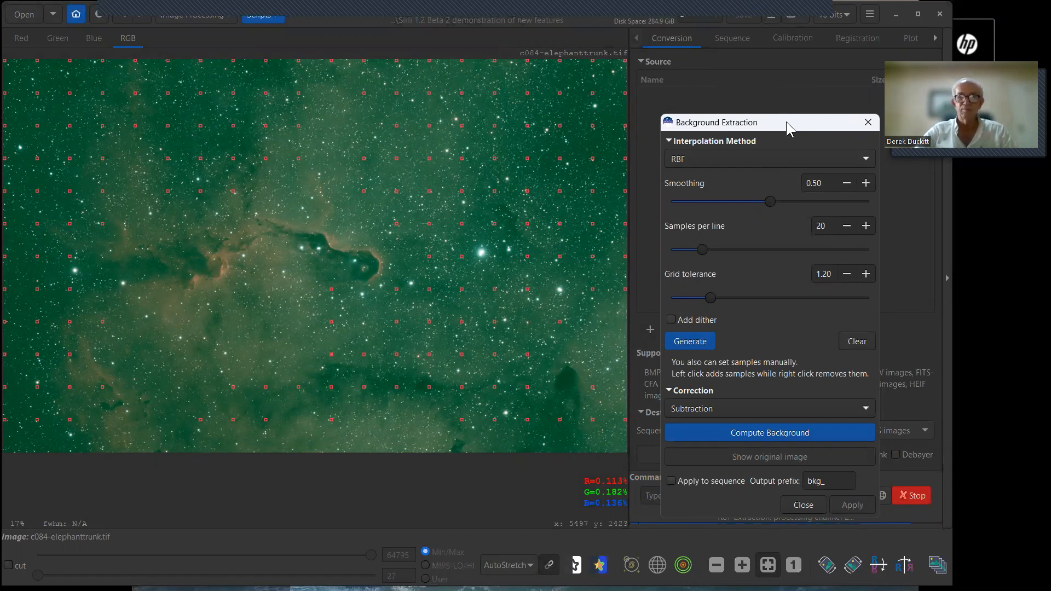
{"action": "left_click_drag", "start_coordinate": [786, 121], "coordinate": [779, 92]}
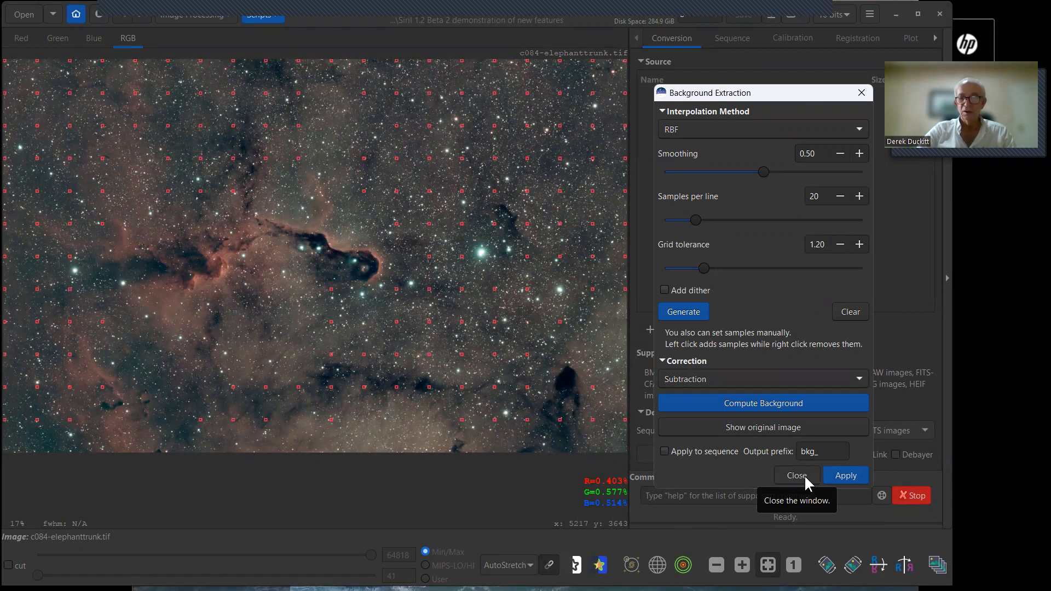
{"action": "left_click", "coordinate": [851, 477]}
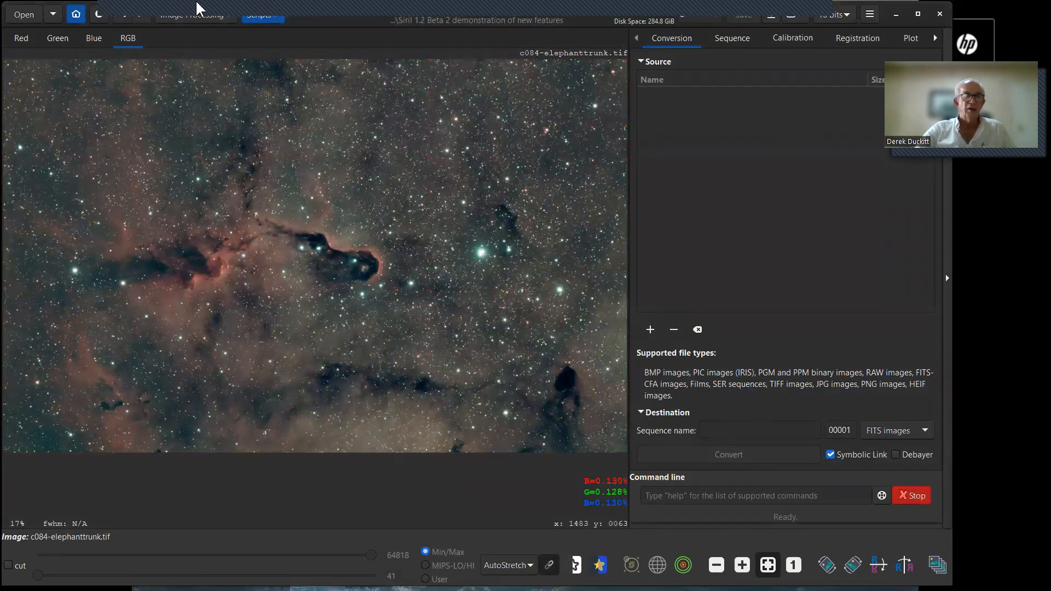
Step: In Color Calibration, use a dark patch of about 338 × 211 px above the nebula as background reference and neutralize the background
{"action": "left_click", "coordinate": [226, 15]}
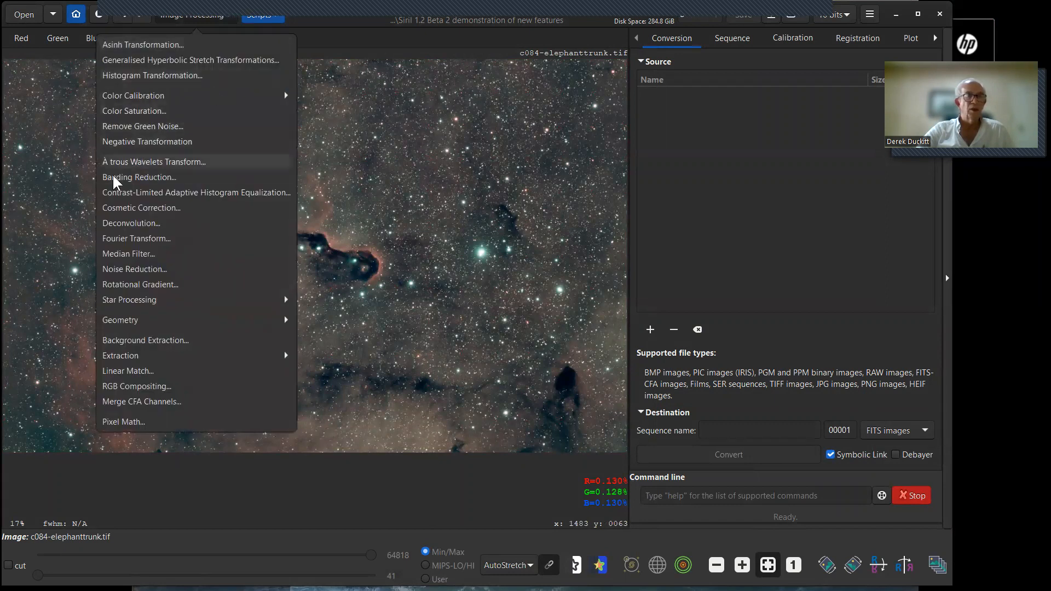
{"action": "left_click", "coordinate": [144, 96]}
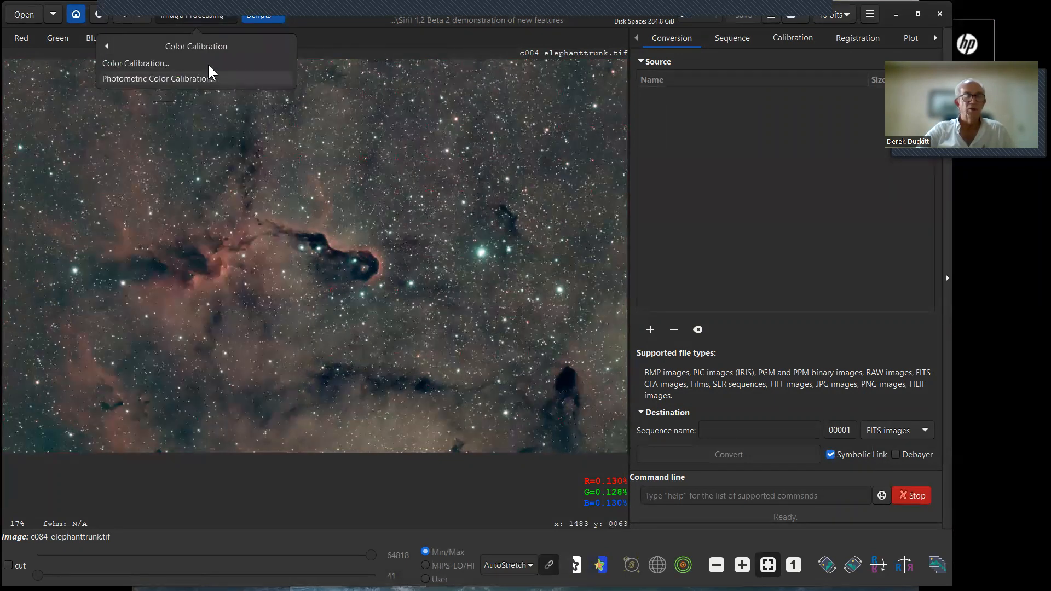
{"action": "left_click", "coordinate": [137, 63]}
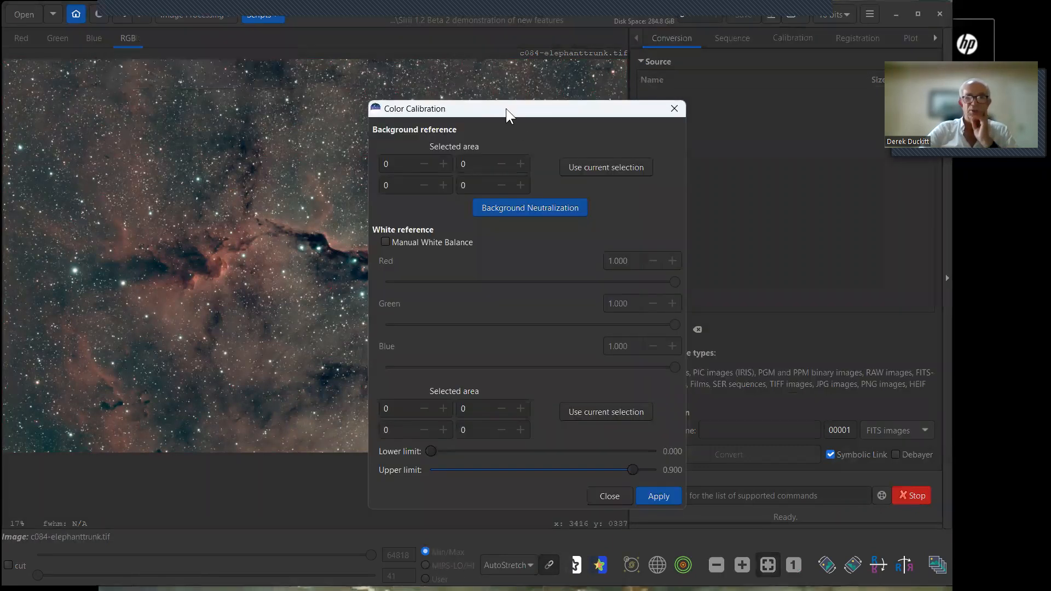
{"action": "left_click_drag", "start_coordinate": [505, 108], "coordinate": [701, 100]}
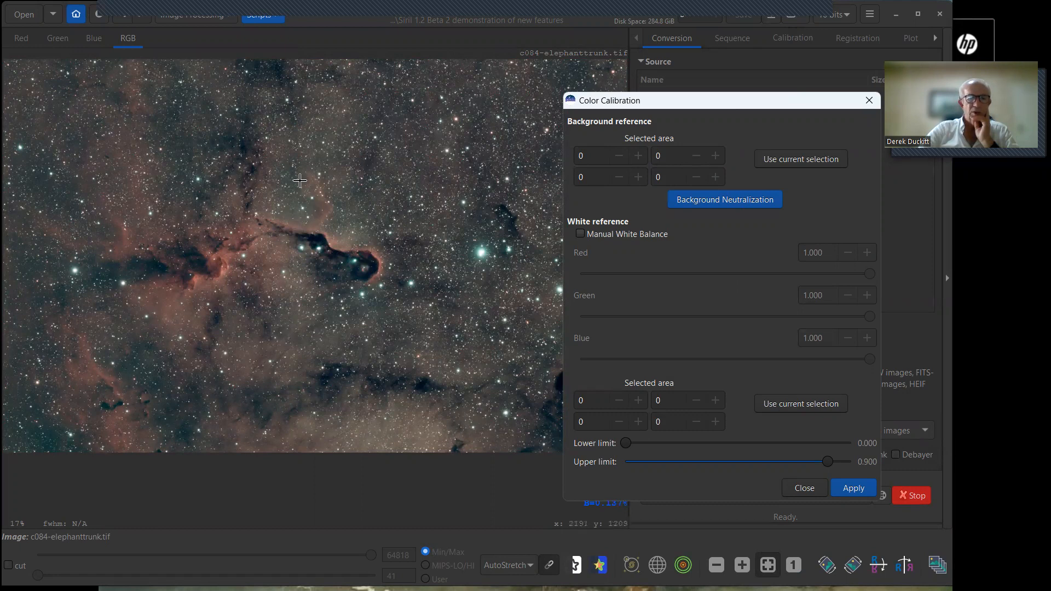
{"action": "left_click", "coordinate": [214, 129]}
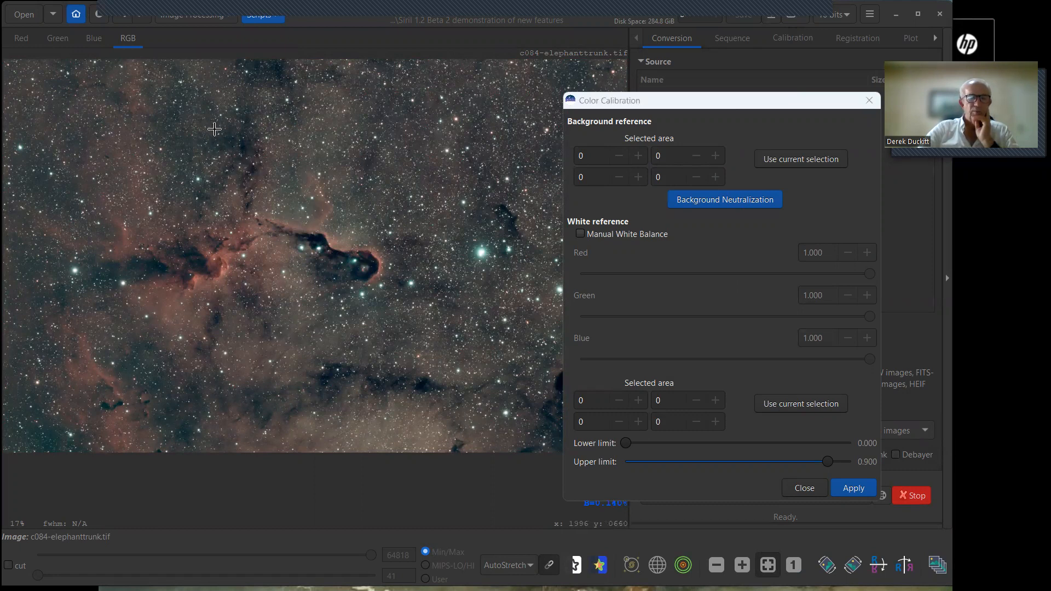
{"action": "left_click_drag", "start_coordinate": [210, 128], "coordinate": [245, 150]}
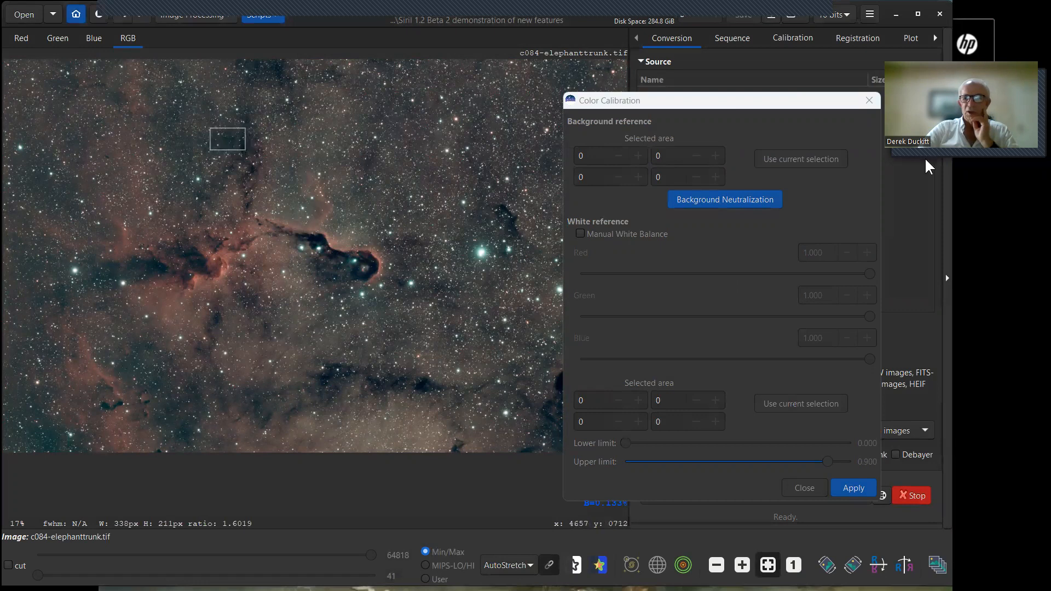
{"action": "left_click", "coordinate": [780, 158]}
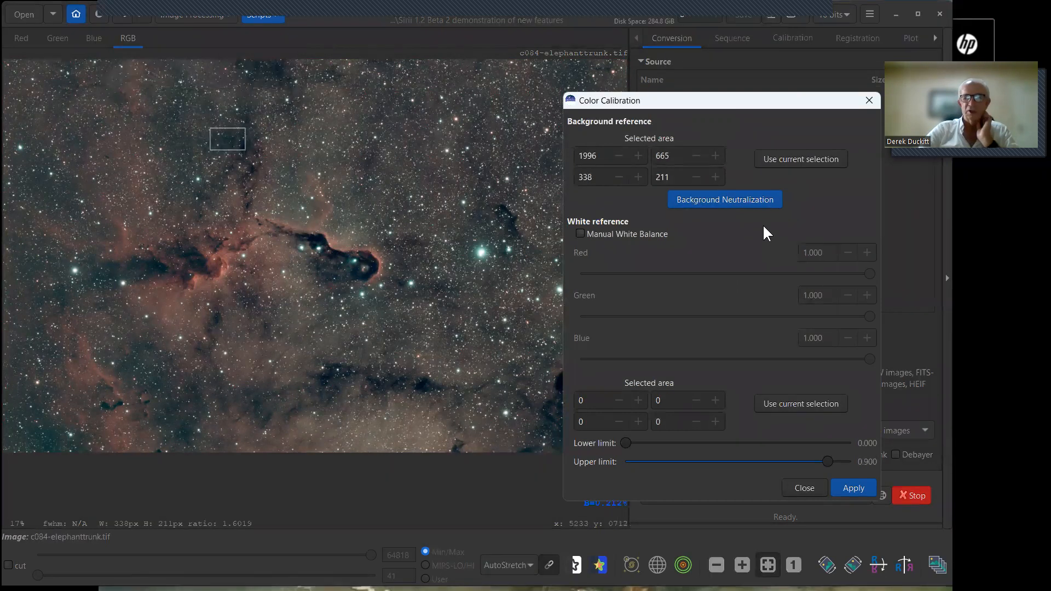
{"action": "left_click", "coordinate": [740, 199]}
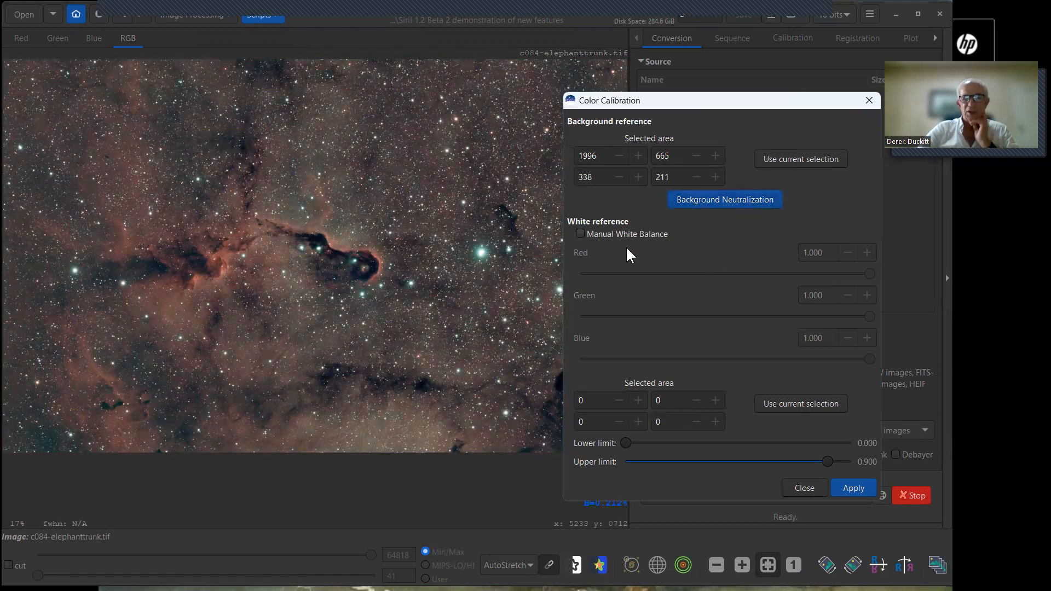
Step: Enable manual white balance, select an area of about 90 × 101 px around the brightest star, apply the calibration and close it
{"action": "left_click", "coordinate": [583, 231]}
{"action": "left_click_drag", "start_coordinate": [476, 249], "coordinate": [485, 258]}
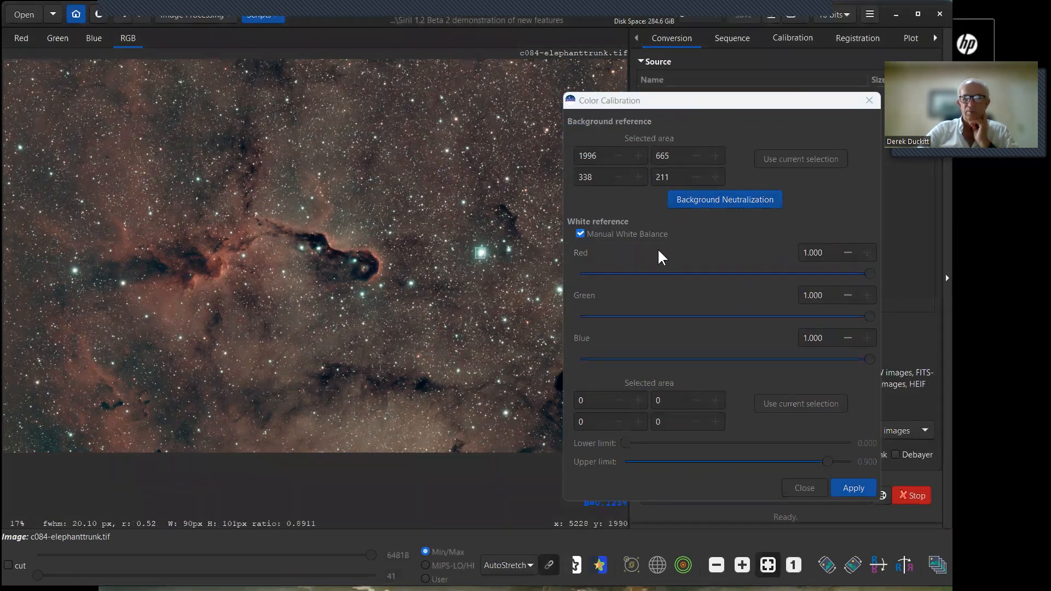
{"action": "left_click", "coordinate": [851, 487]}
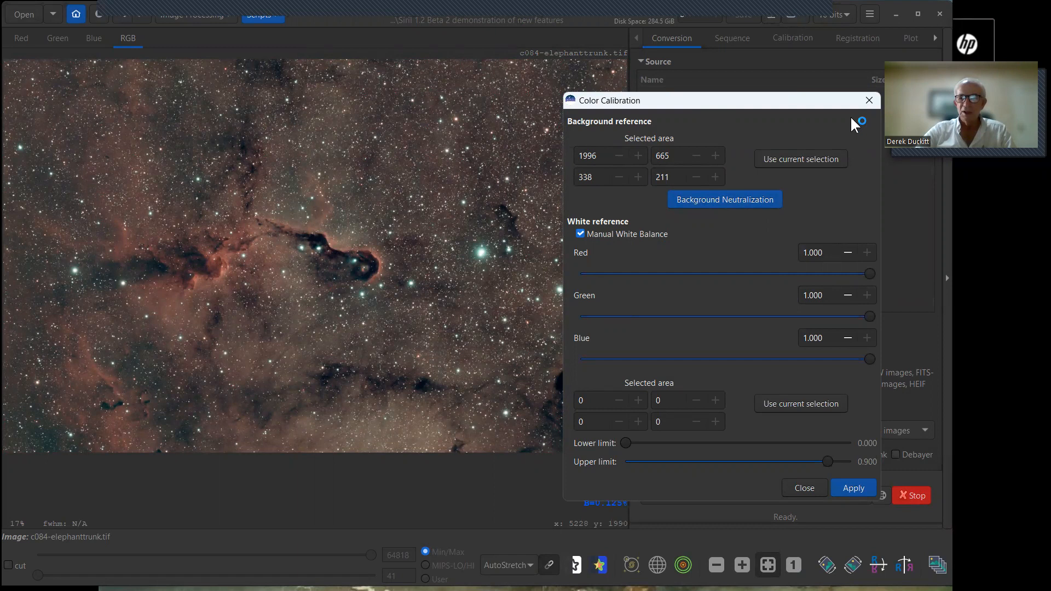
{"action": "left_click", "coordinate": [809, 487]}
Step: Open Photometric Color Calibration, dismiss the metadata notice, and move the dialog clear of the nebula
{"action": "left_click", "coordinate": [222, 14]}
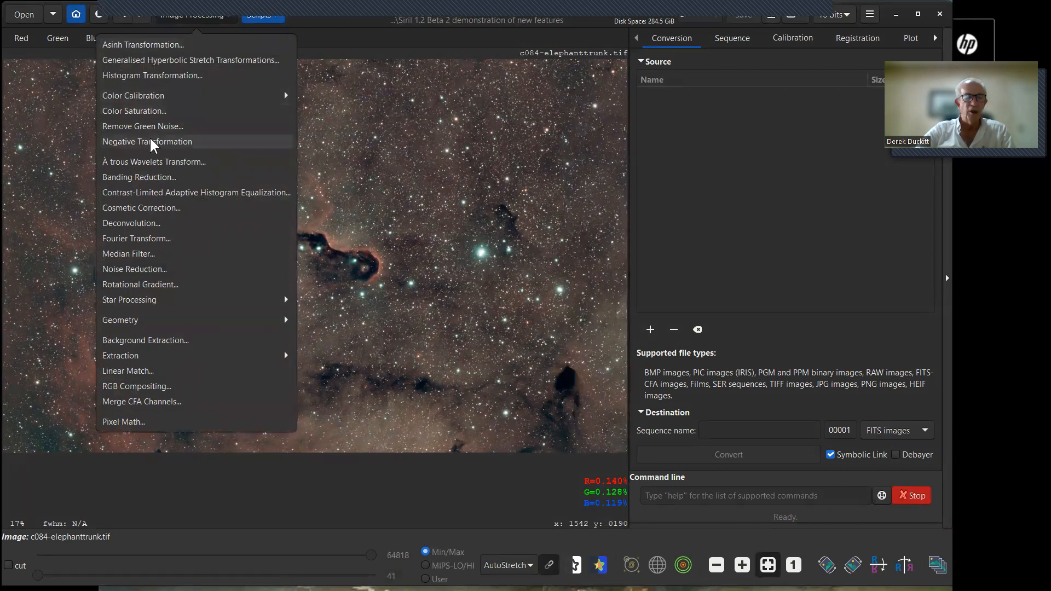
{"action": "left_click", "coordinate": [147, 97]}
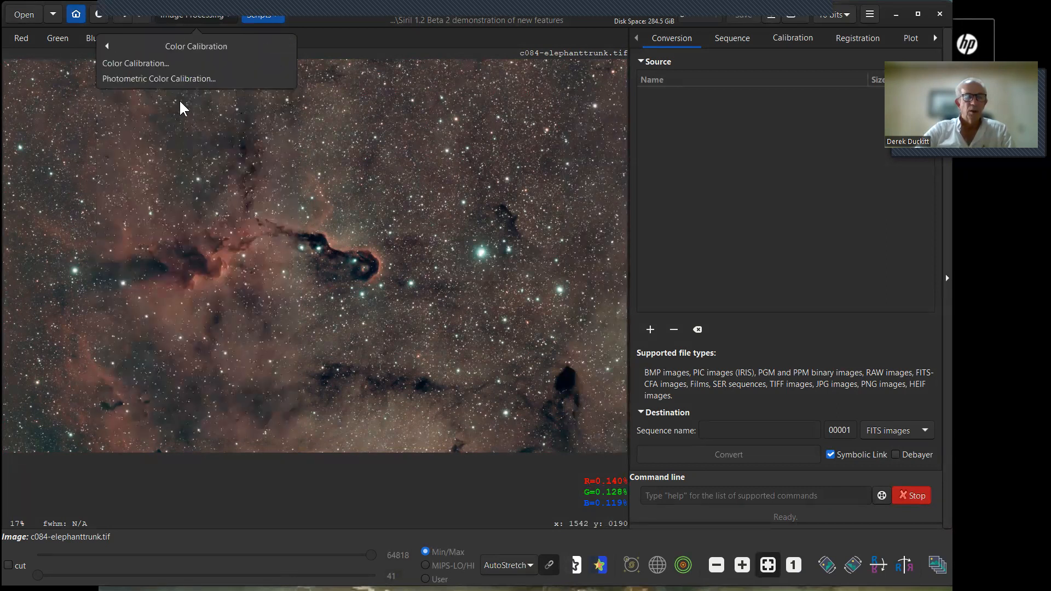
{"action": "left_click", "coordinate": [117, 77]}
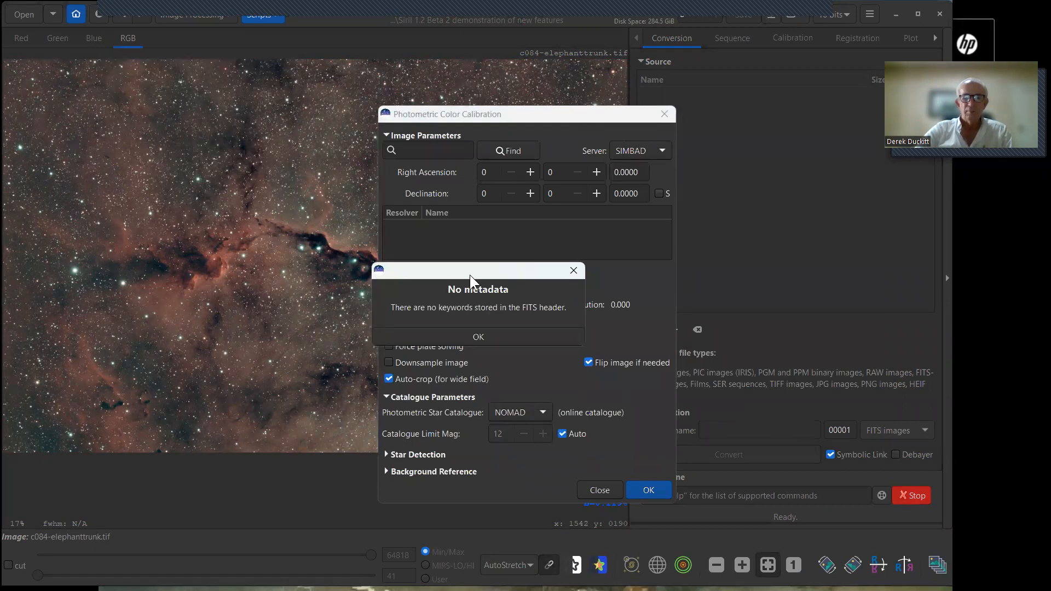
{"action": "left_click", "coordinate": [511, 336]}
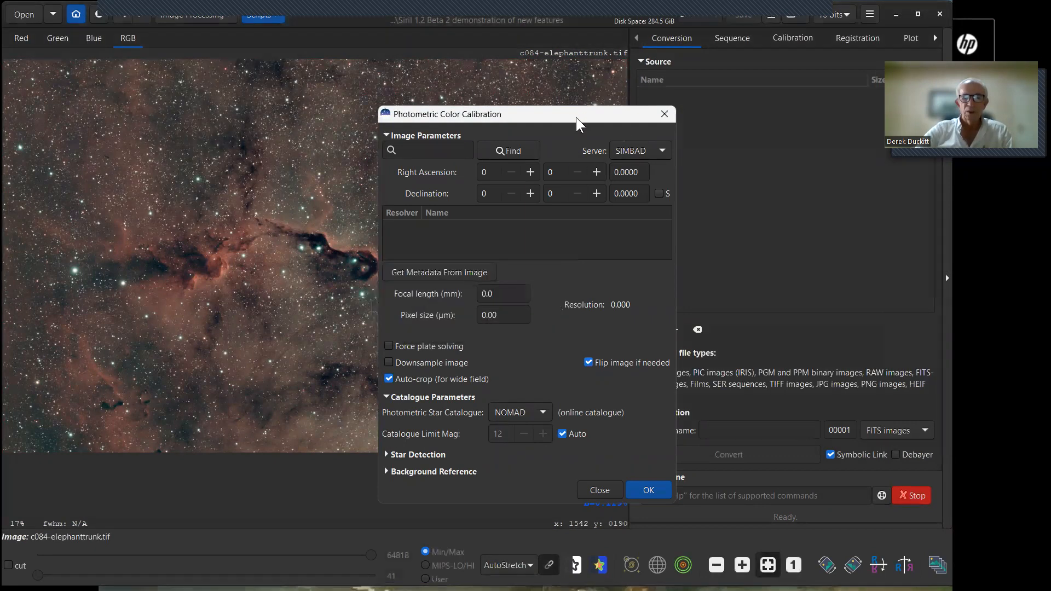
{"action": "left_click_drag", "start_coordinate": [576, 117], "coordinate": [781, 67]}
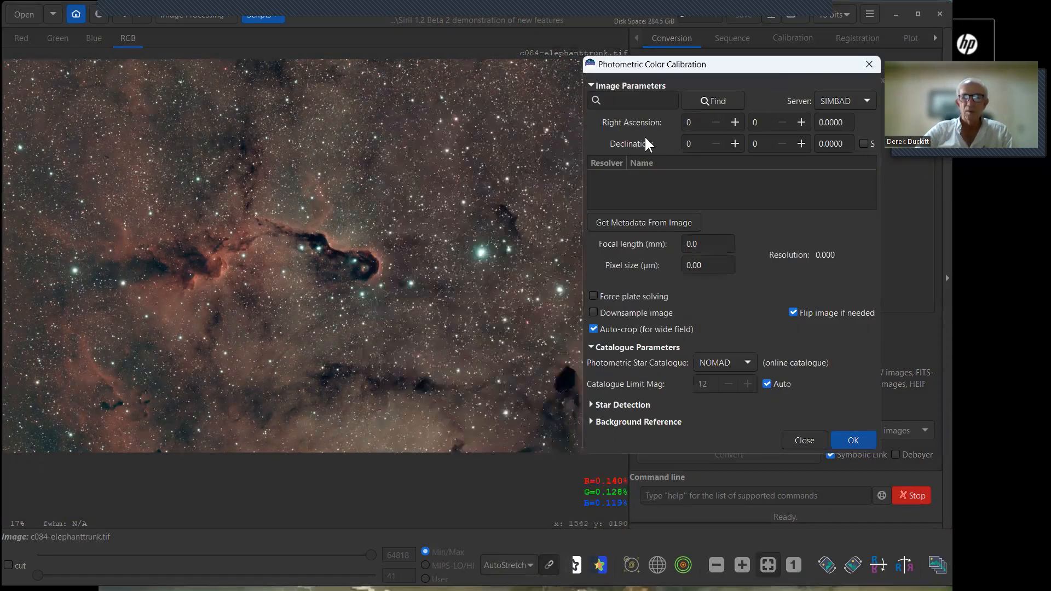
{"action": "mouse_move", "coordinate": [539, 589]}
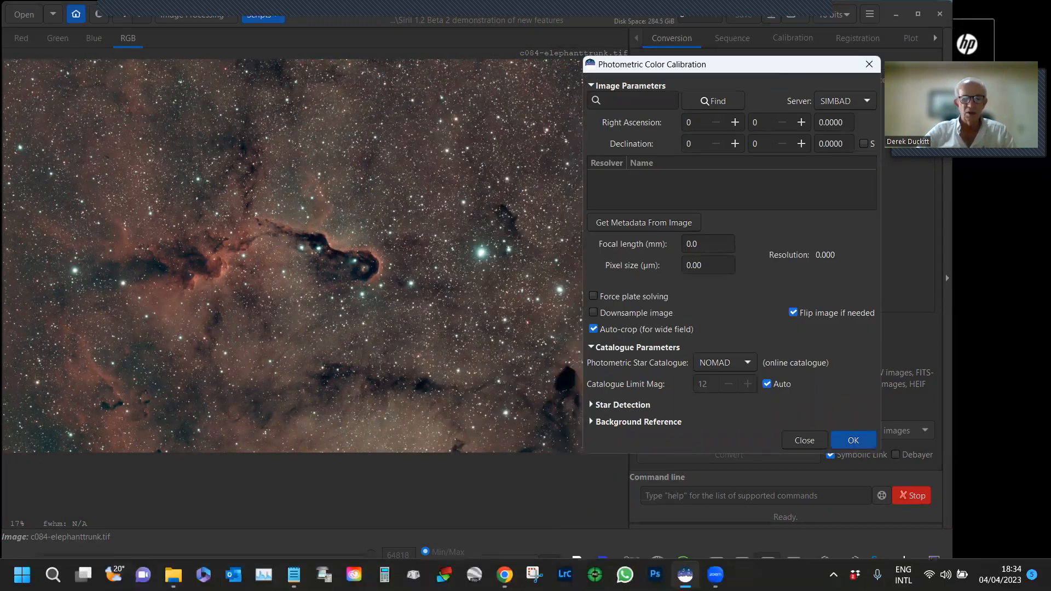
{"action": "left_click", "coordinate": [173, 574]}
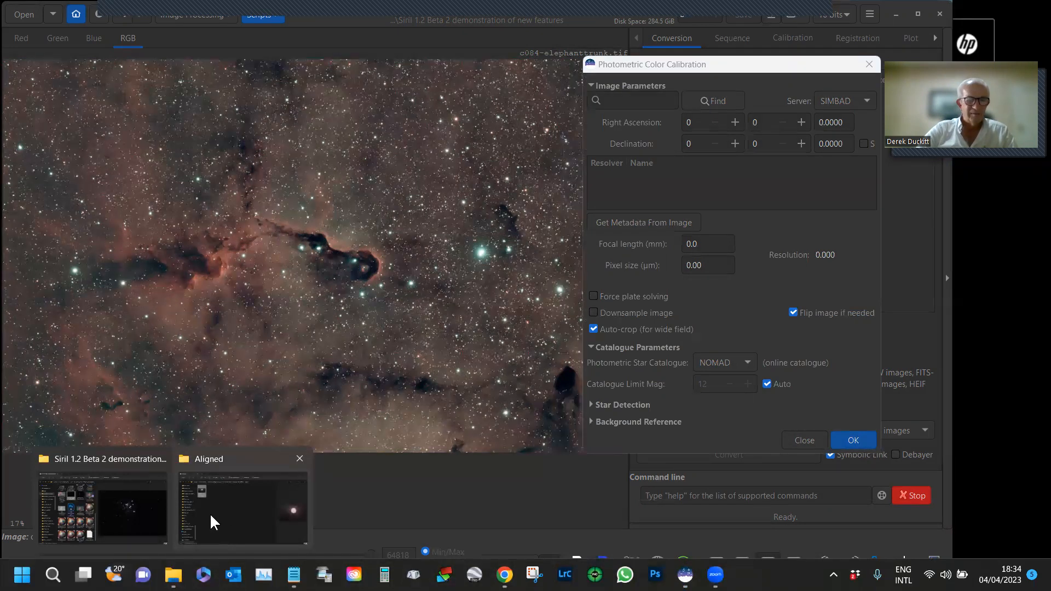
{"action": "left_click", "coordinate": [253, 516]}
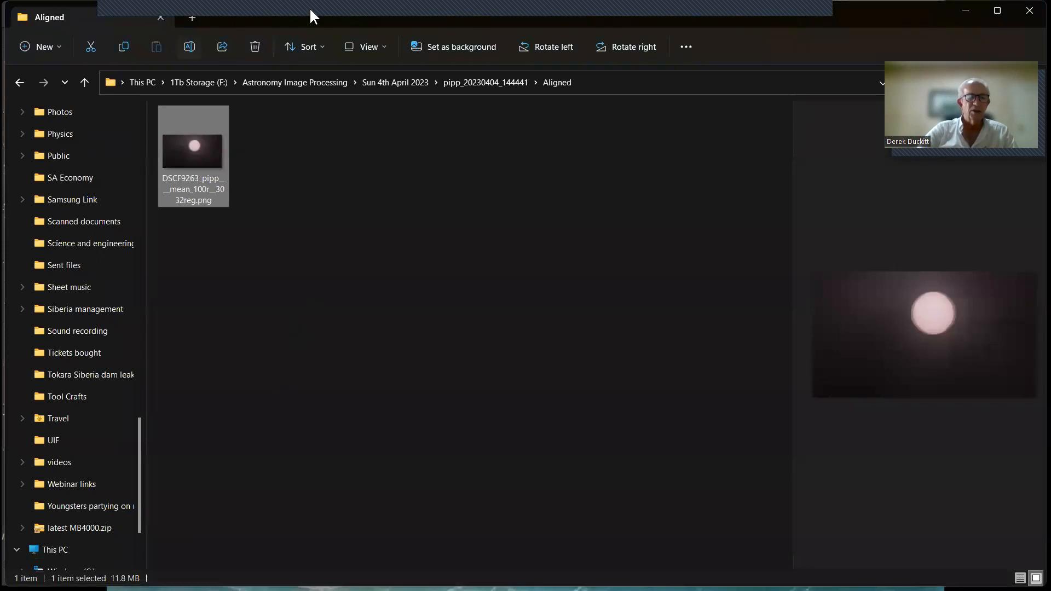
{"action": "left_click", "coordinate": [961, 10]}
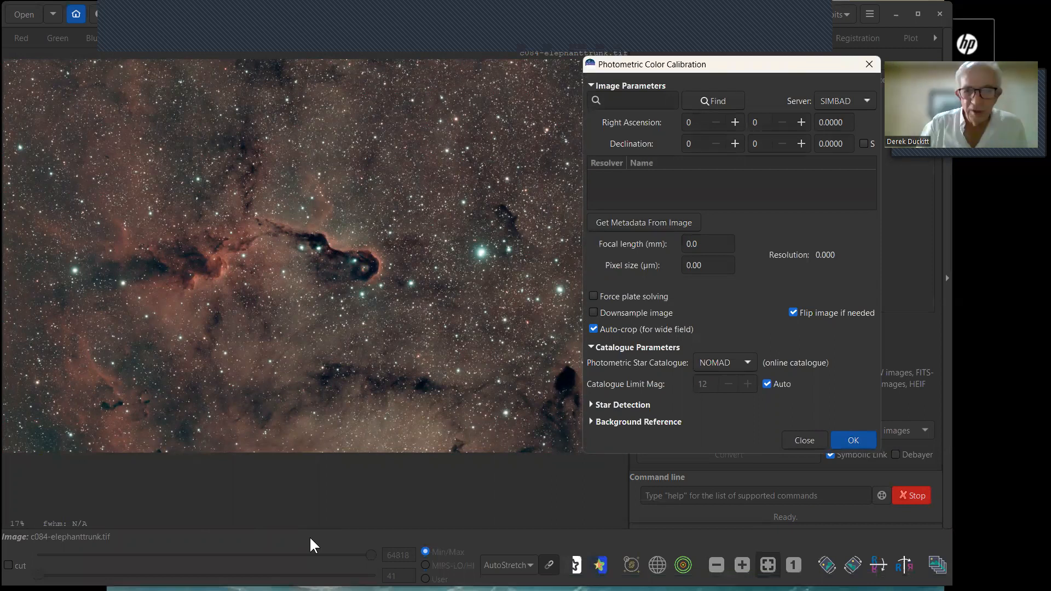
Step: Close and reopen Photometric Color Calibration, dismiss the metadata notice, and expand the image parameters with the dialog clear of the nebula
{"action": "left_click", "coordinate": [630, 86]}
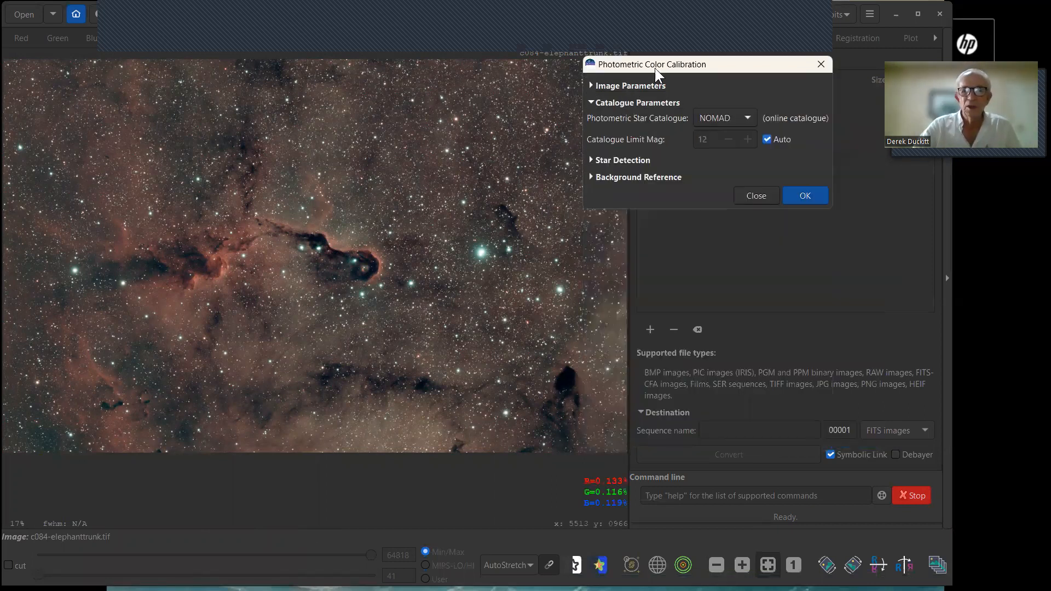
{"action": "left_click", "coordinate": [821, 64]}
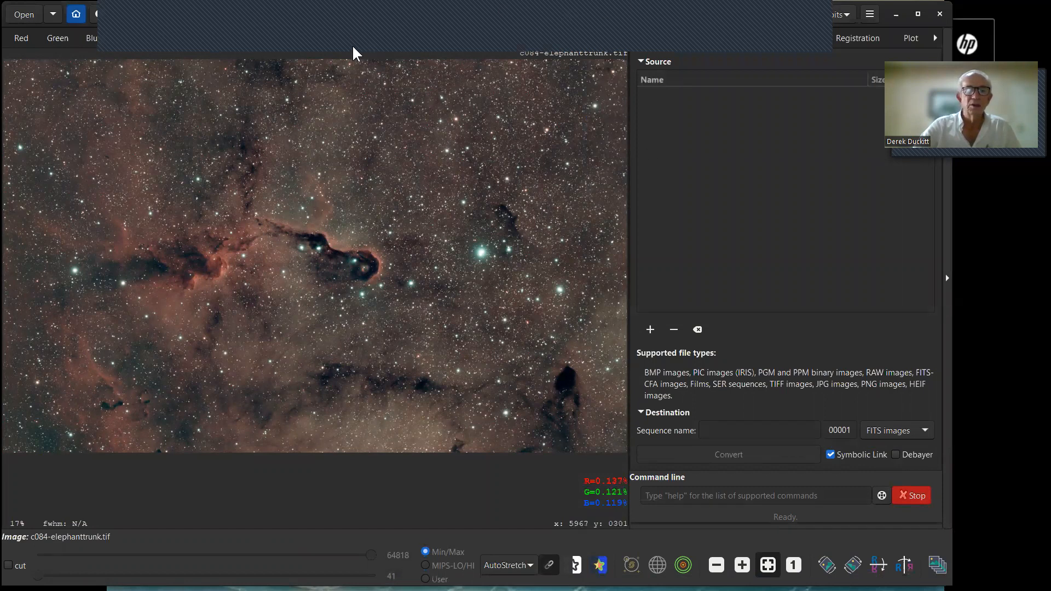
{"action": "left_click", "coordinate": [228, 11]}
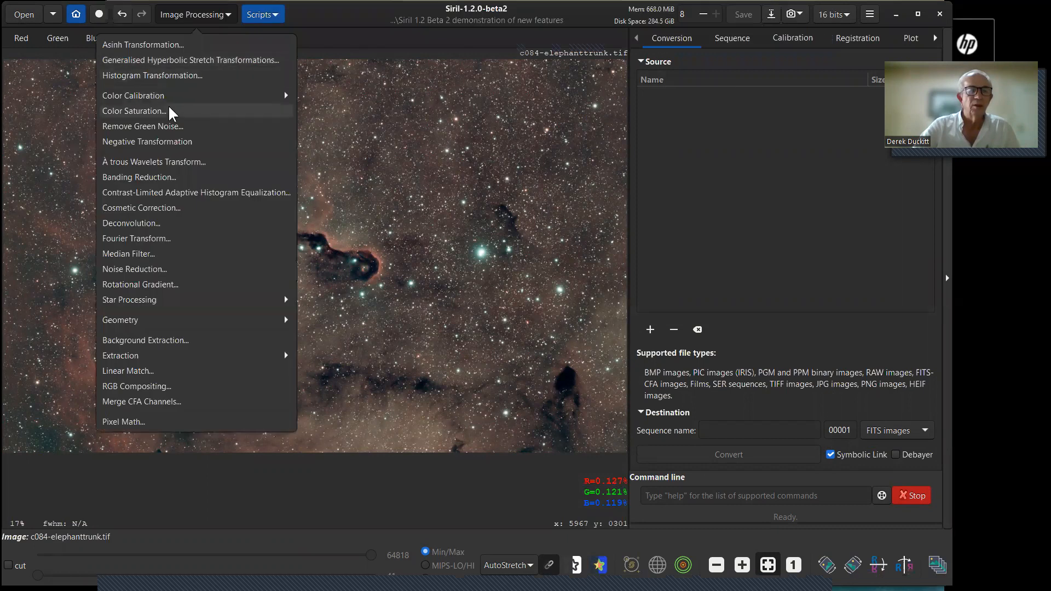
{"action": "left_click", "coordinate": [219, 95]}
{"action": "left_click", "coordinate": [196, 78]}
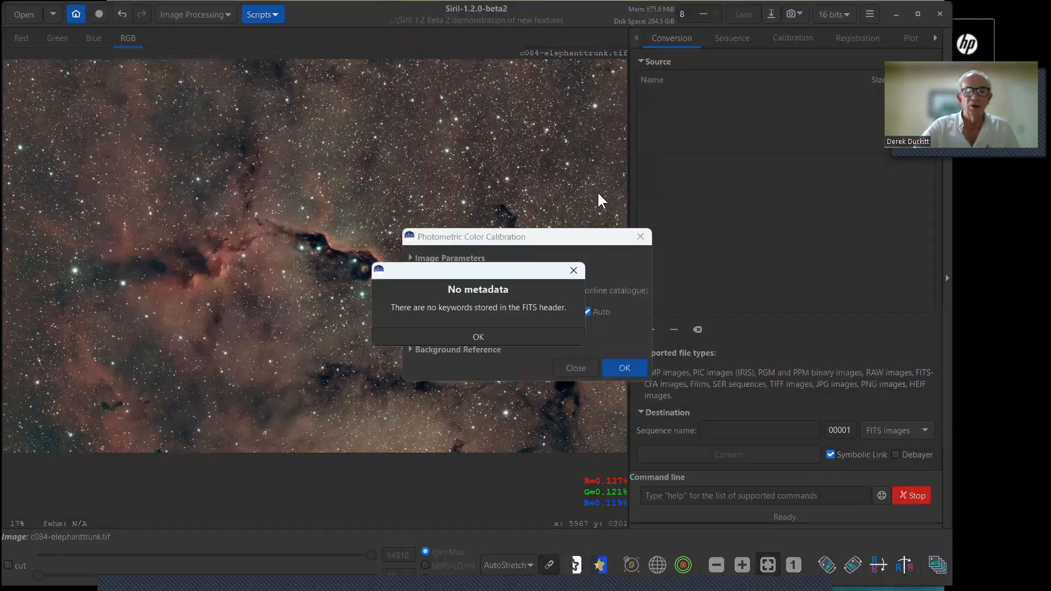
{"action": "left_click", "coordinate": [576, 269]}
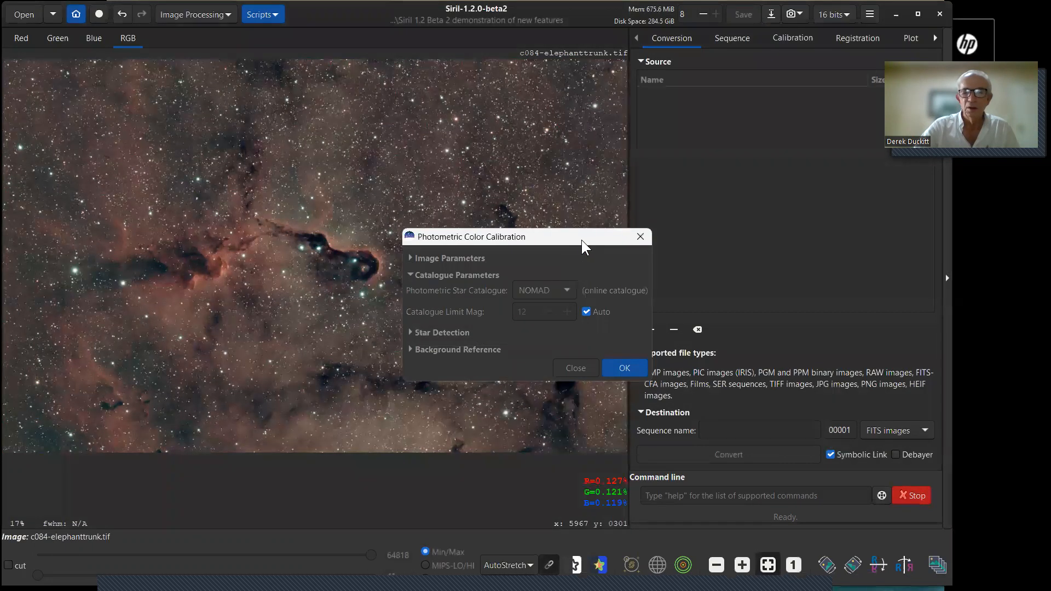
{"action": "left_click_drag", "start_coordinate": [582, 240], "coordinate": [797, 75]}
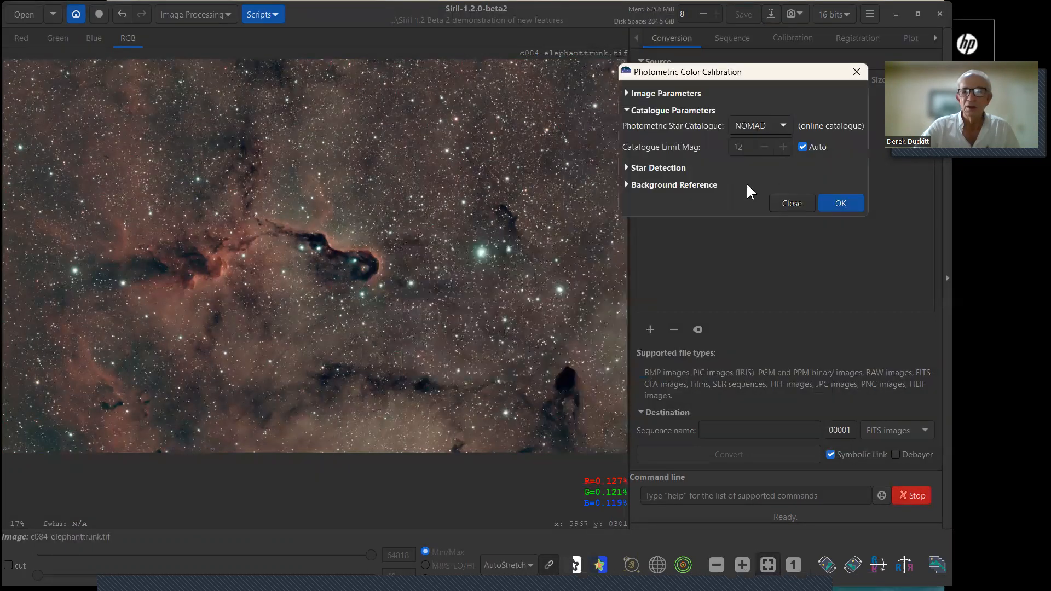
{"action": "left_click", "coordinate": [627, 93]}
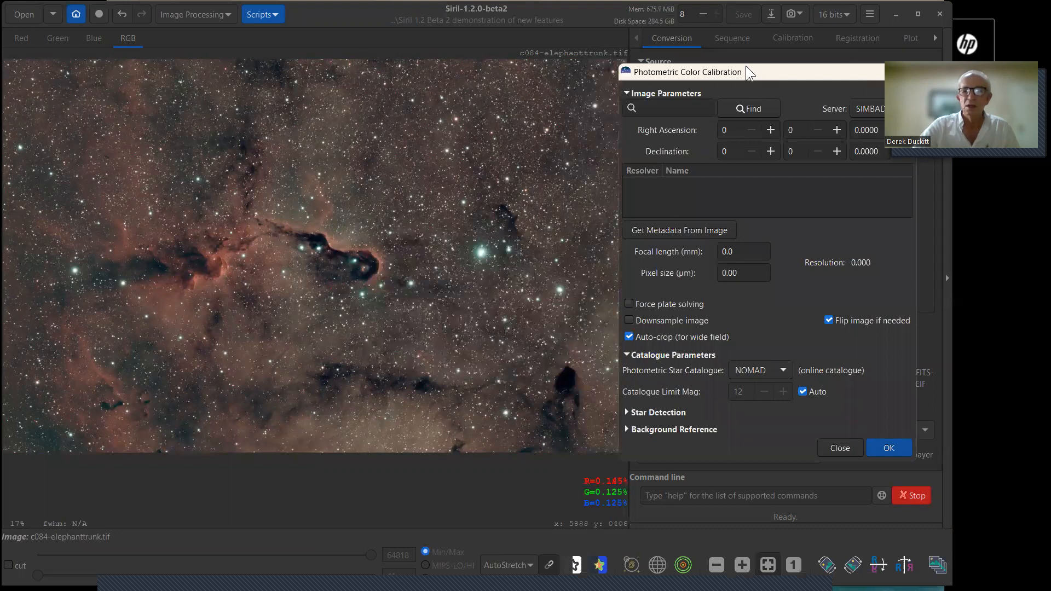
{"action": "left_click_drag", "start_coordinate": [746, 65], "coordinate": [718, 52]}
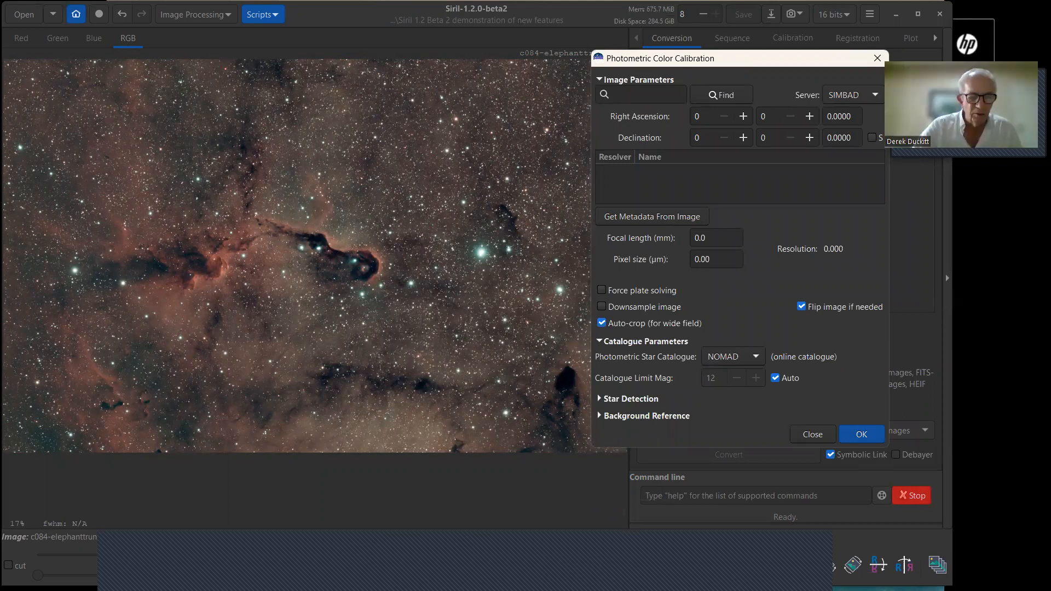
Step: Switch to File Explorer, look up the Elephant Trunk Nebula's catalogue number in the demonstration folder's file names, and return to Siril
{"action": "mouse_move", "coordinate": [173, 575]}
{"action": "left_click", "coordinate": [100, 515]}
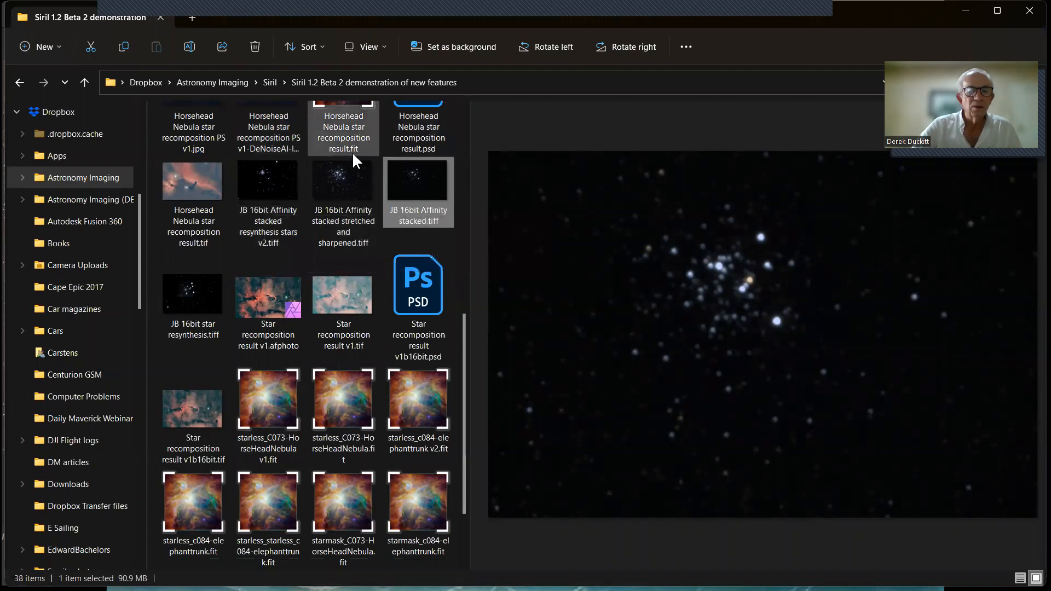
{"action": "scroll", "coordinate": [351, 158], "scroll_direction": "up", "scroll_amount": 5}
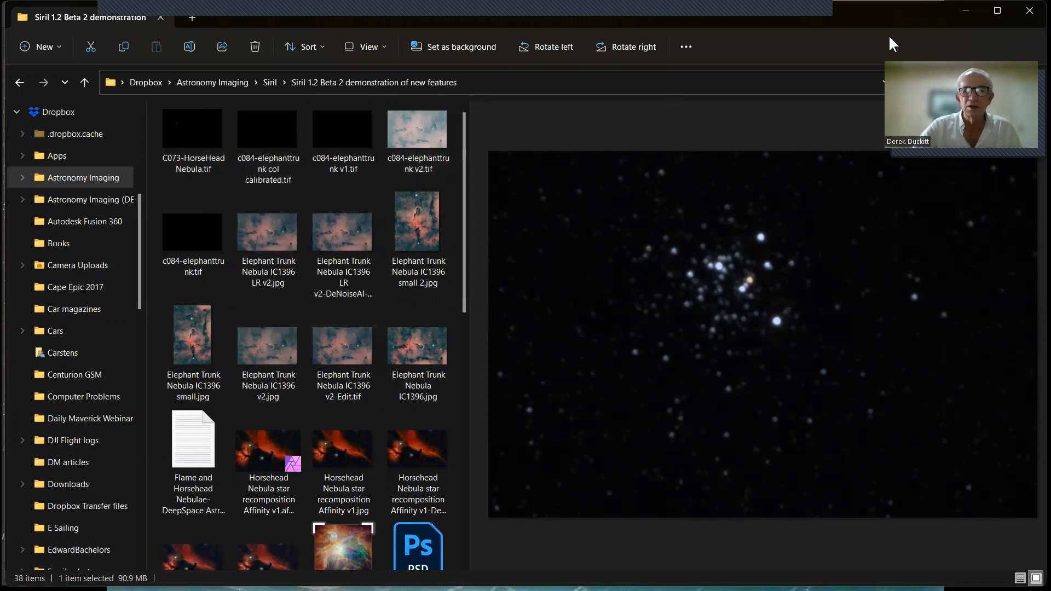
{"action": "left_click", "coordinate": [965, 12]}
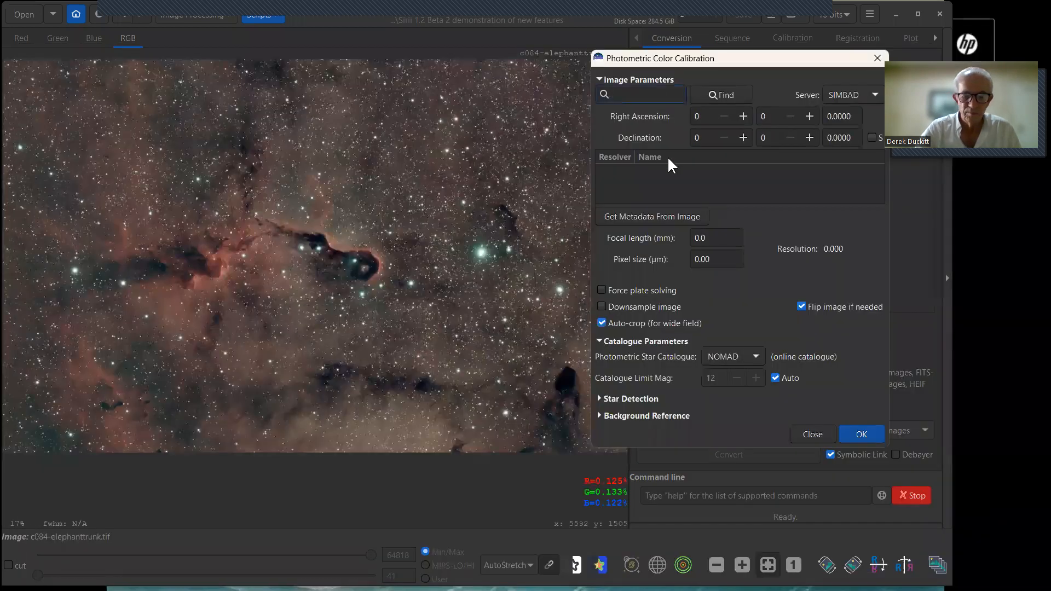
Step: Look up 1396 in SIMBAD, correct the object name to ic1396, and retrieve the nebula's coordinates
{"action": "type", "text": "1396"}
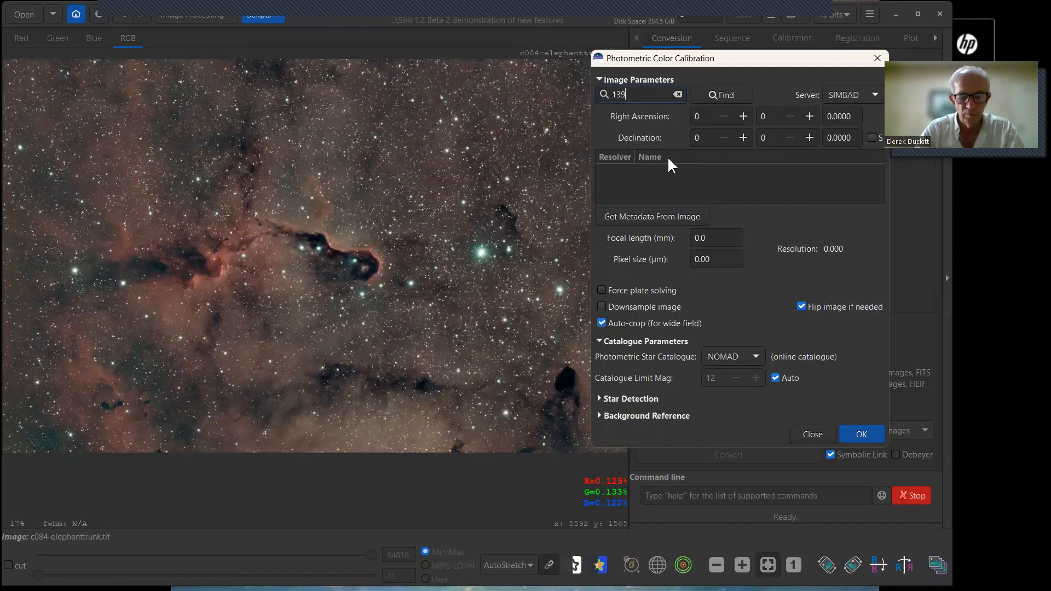
{"action": "left_click", "coordinate": [728, 91]}
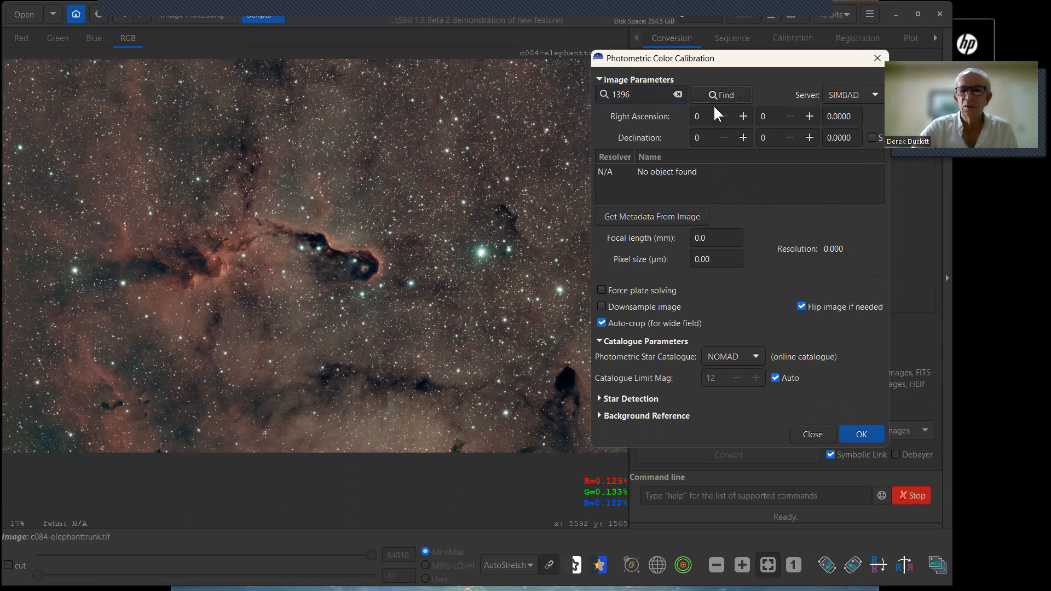
{"action": "left_click", "coordinate": [616, 96]}
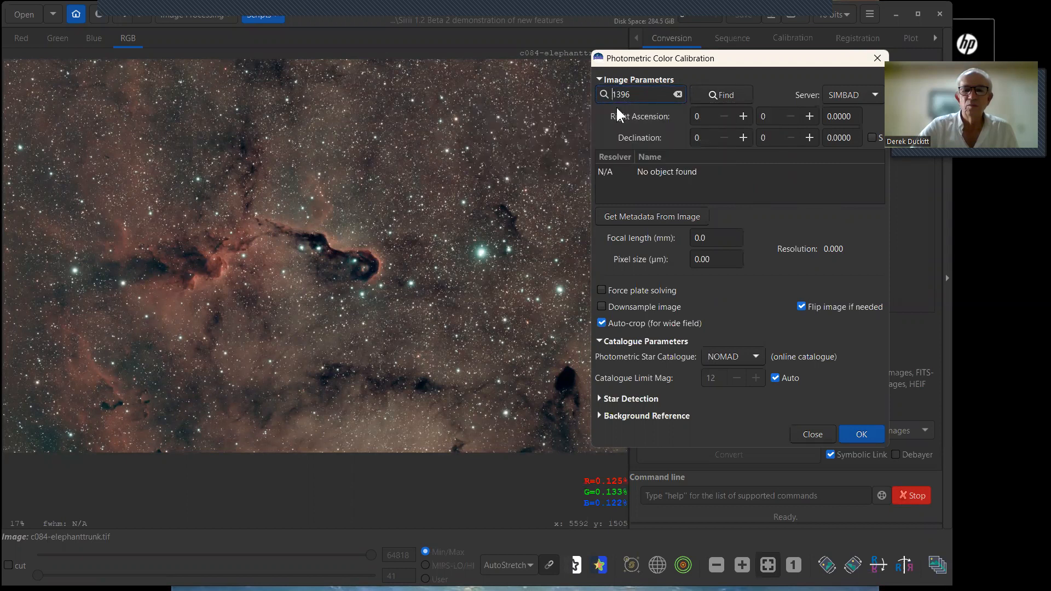
{"action": "type", "text": "ic"}
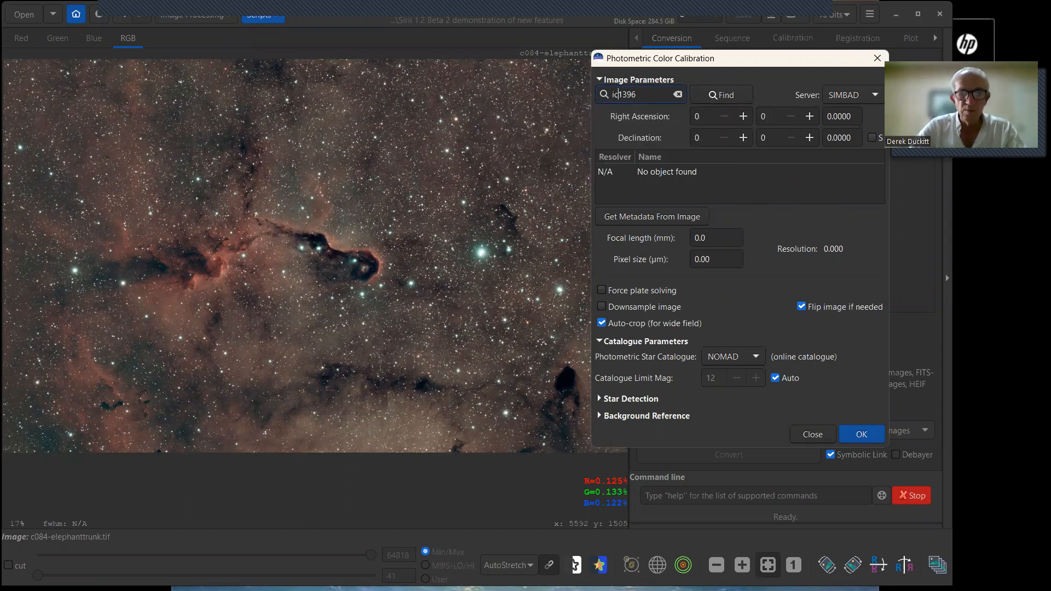
{"action": "left_click", "coordinate": [716, 94]}
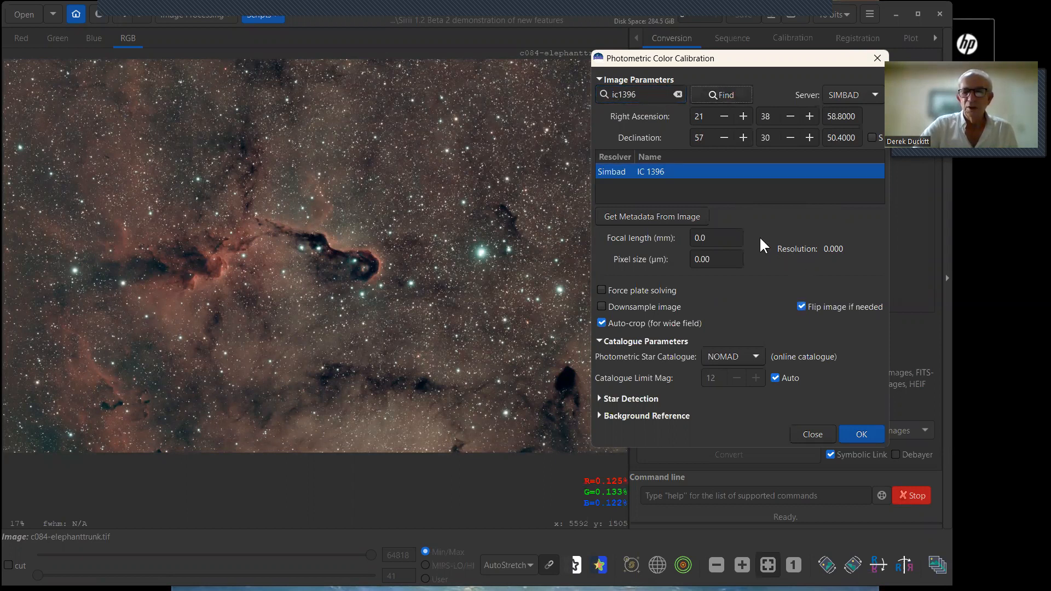
Step: Set the focal length to 840 mm and the pixel size to 3.76 µm for plate solving
{"action": "left_click", "coordinate": [703, 238]}
{"action": "left_click_drag", "start_coordinate": [702, 237], "coordinate": [681, 235]}
{"action": "type", "text": "8"}
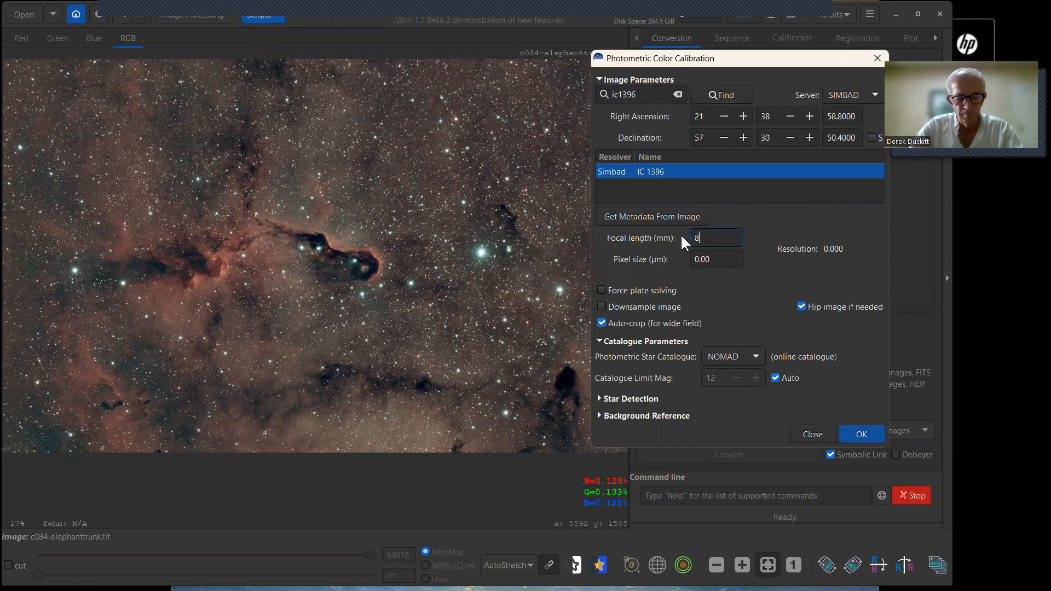
{"action": "type", "text": "40"}
{"action": "left_click_drag", "start_coordinate": [738, 263], "coordinate": [683, 258]}
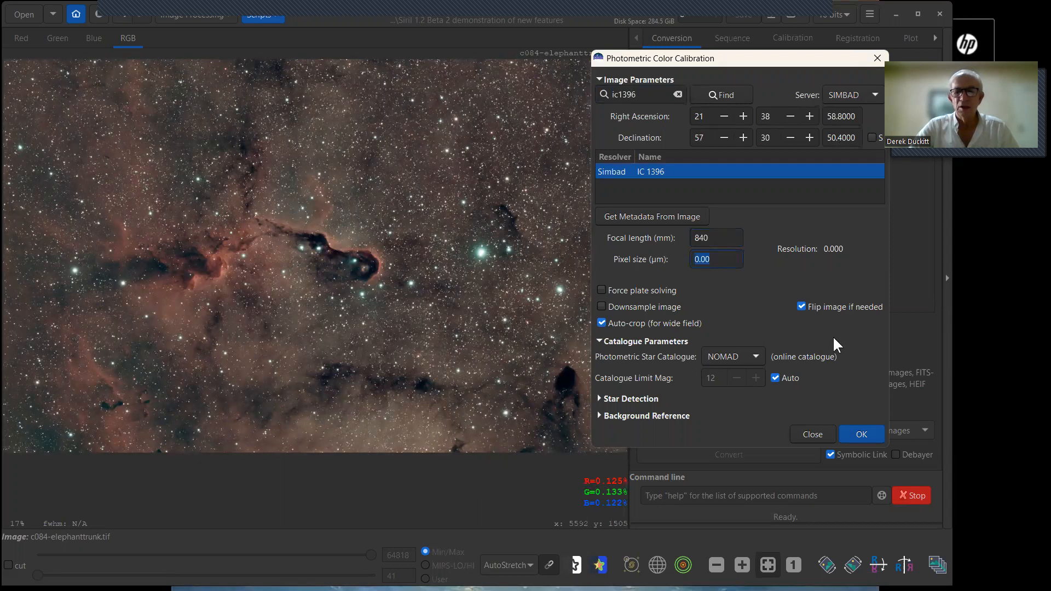
{"action": "type", "text": "3.76"}
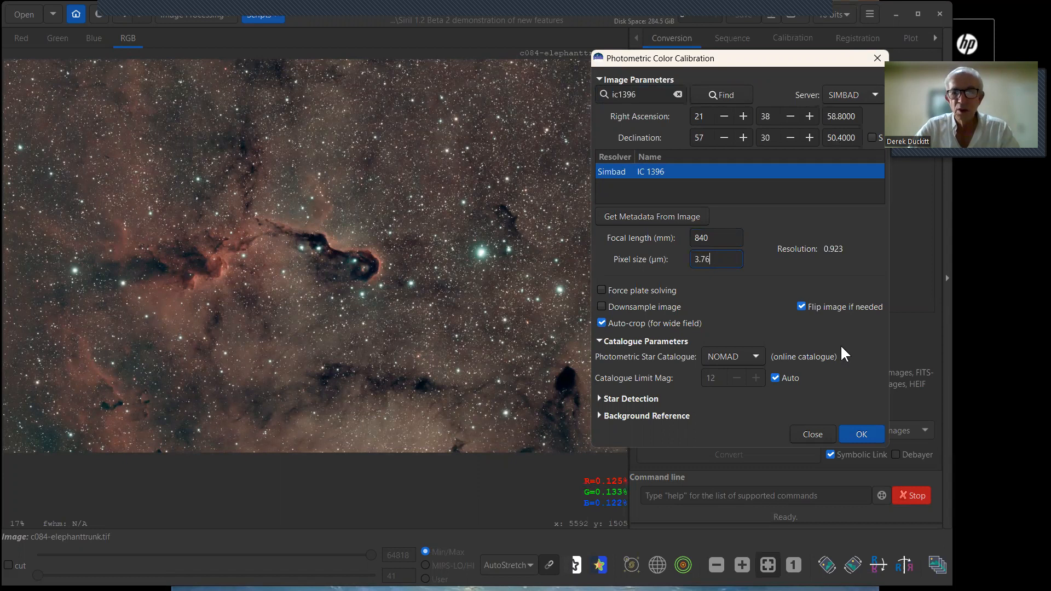
Step: Run the photometric color calibration with the NOMAD catalogue and close its dialog
{"action": "left_click", "coordinate": [862, 436]}
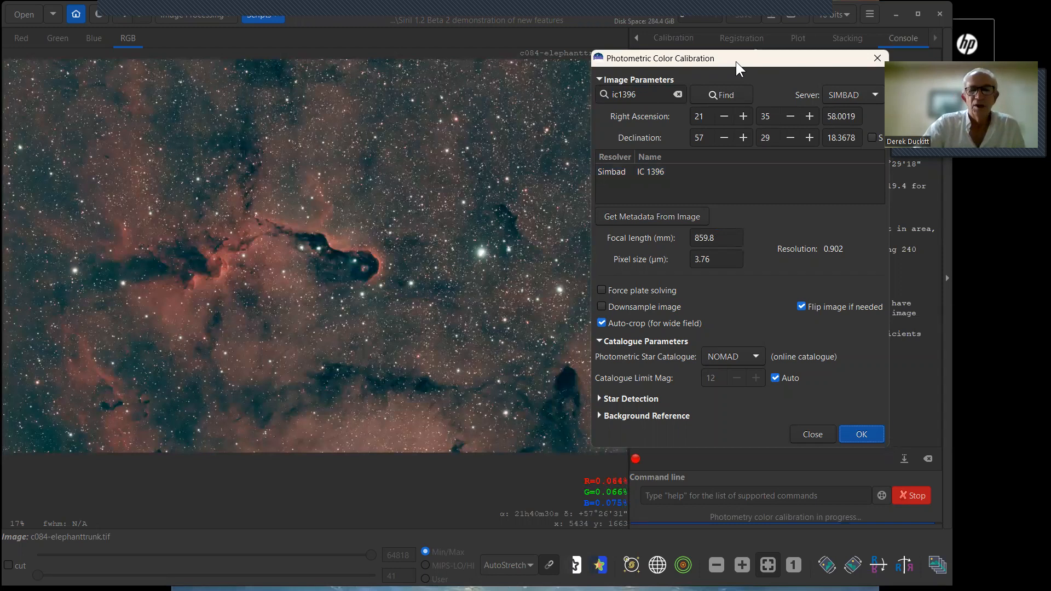
{"action": "left_click_drag", "start_coordinate": [735, 61], "coordinate": [709, 62]}
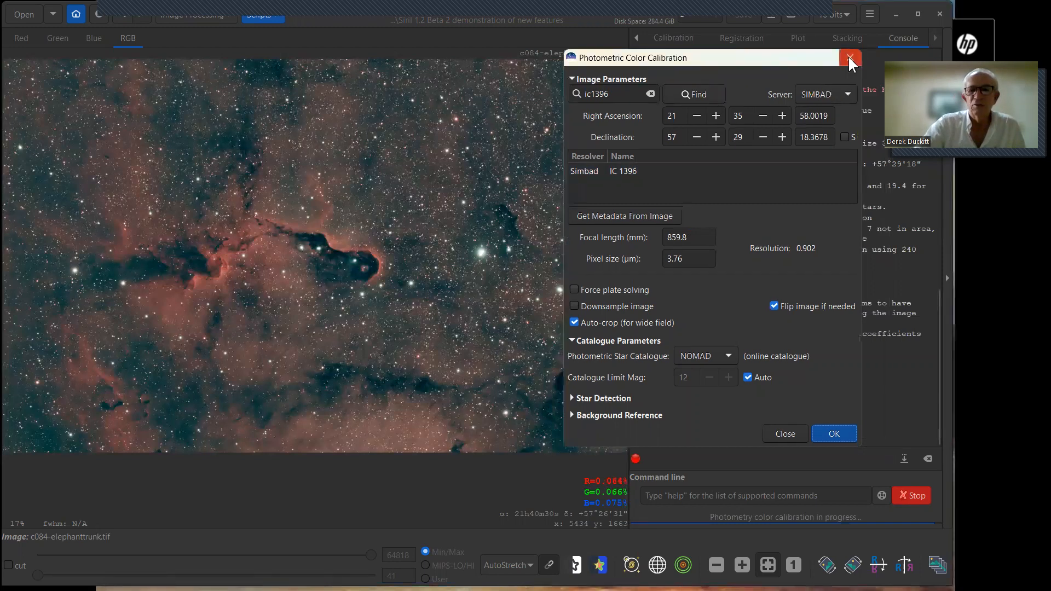
{"action": "left_click", "coordinate": [786, 434]}
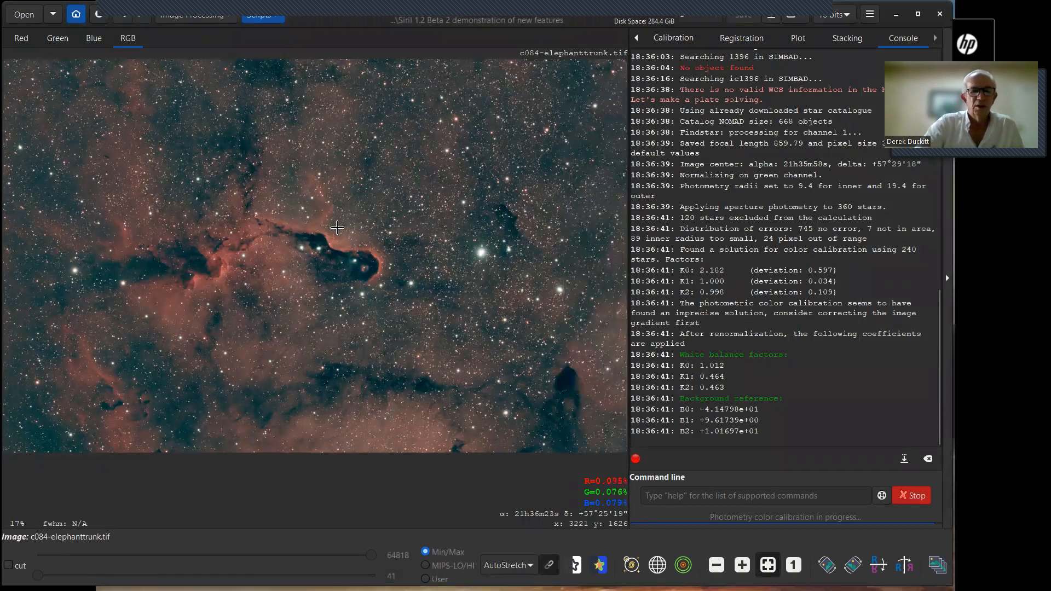
Step: Switch the image display mode from AutoStretch to Linear
{"action": "left_click", "coordinate": [222, 13]}
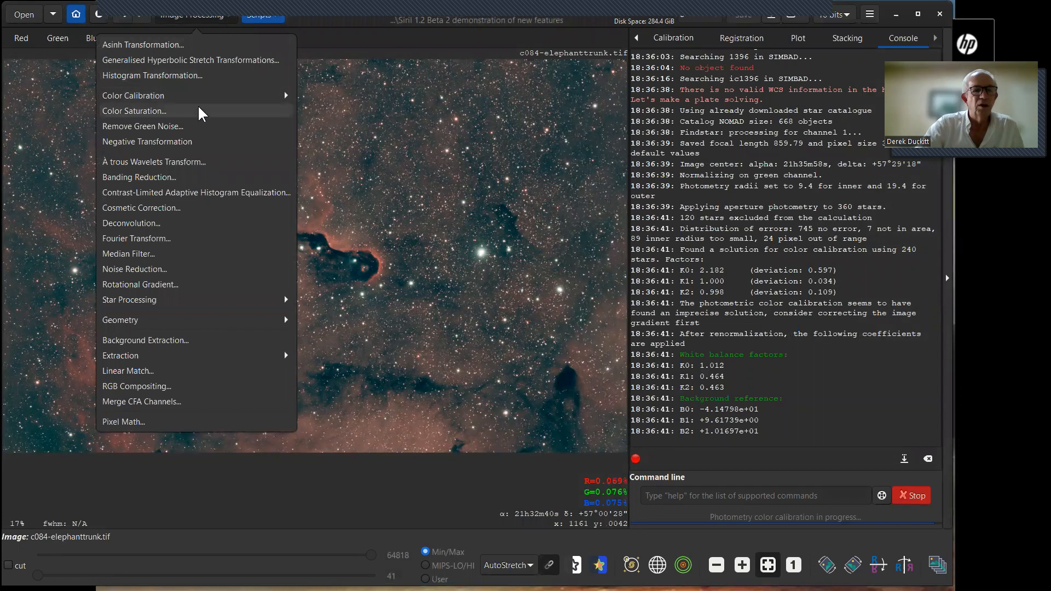
{"action": "left_click", "coordinate": [302, 19]}
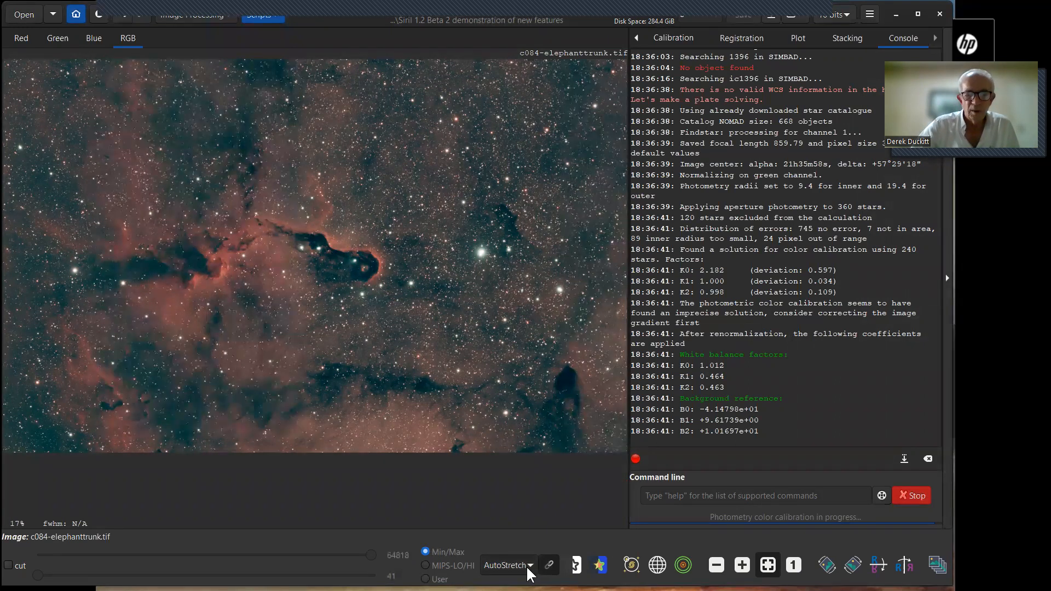
{"action": "left_click", "coordinate": [488, 568]}
{"action": "left_click", "coordinate": [501, 433]}
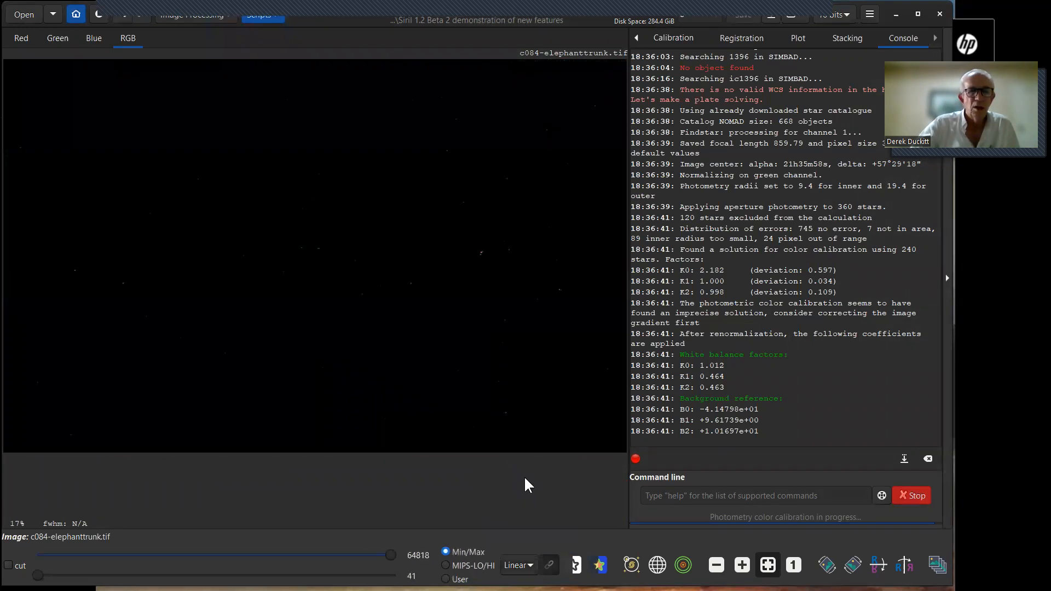
Step: View the green channel of the linear image and return to the RGB view
{"action": "left_click", "coordinate": [227, 16]}
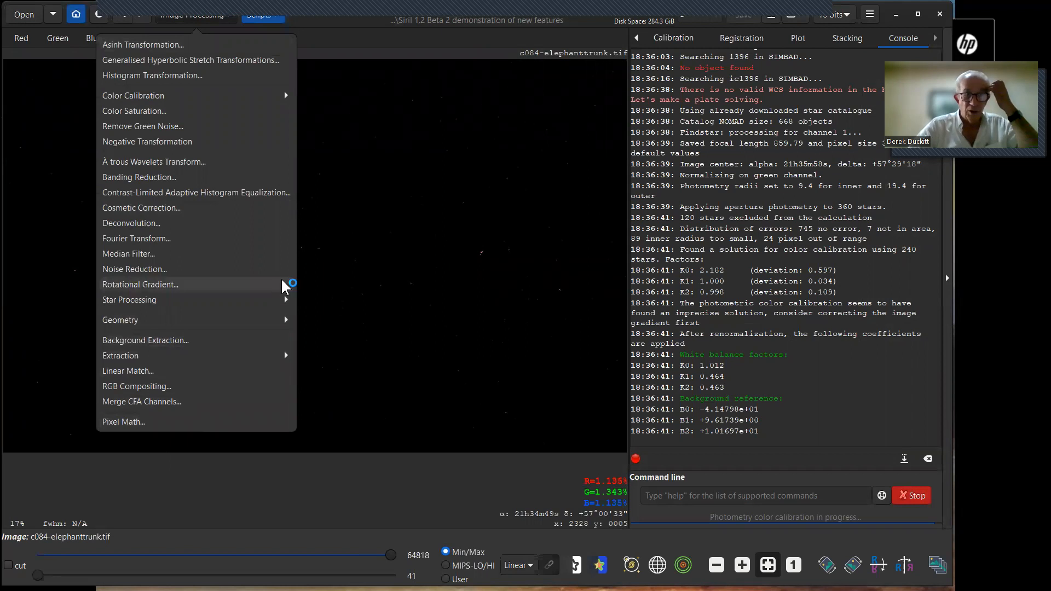
{"action": "left_click", "coordinate": [373, 76]}
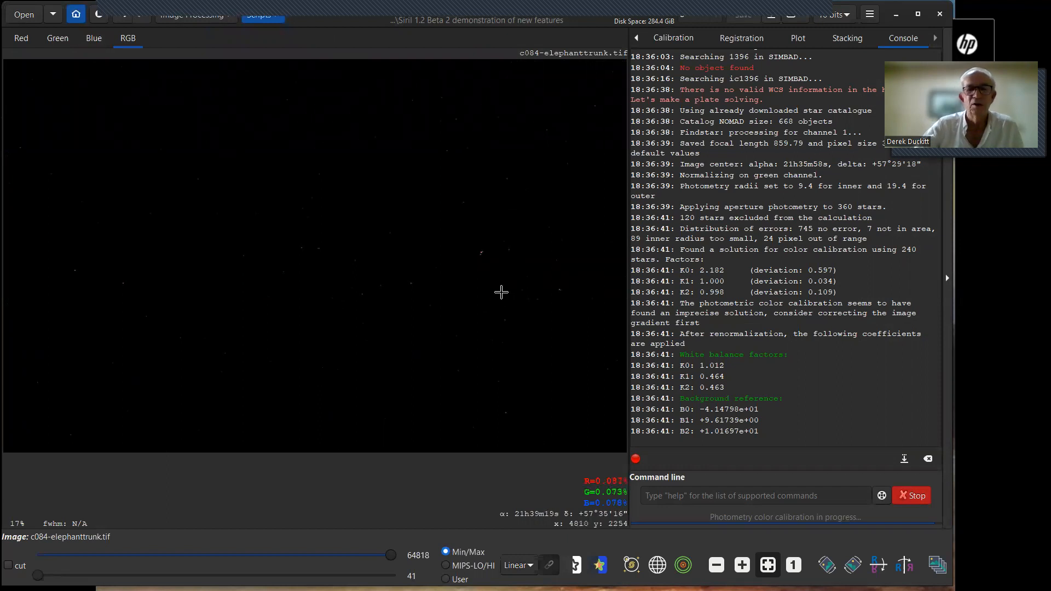
{"action": "left_click", "coordinate": [58, 43]}
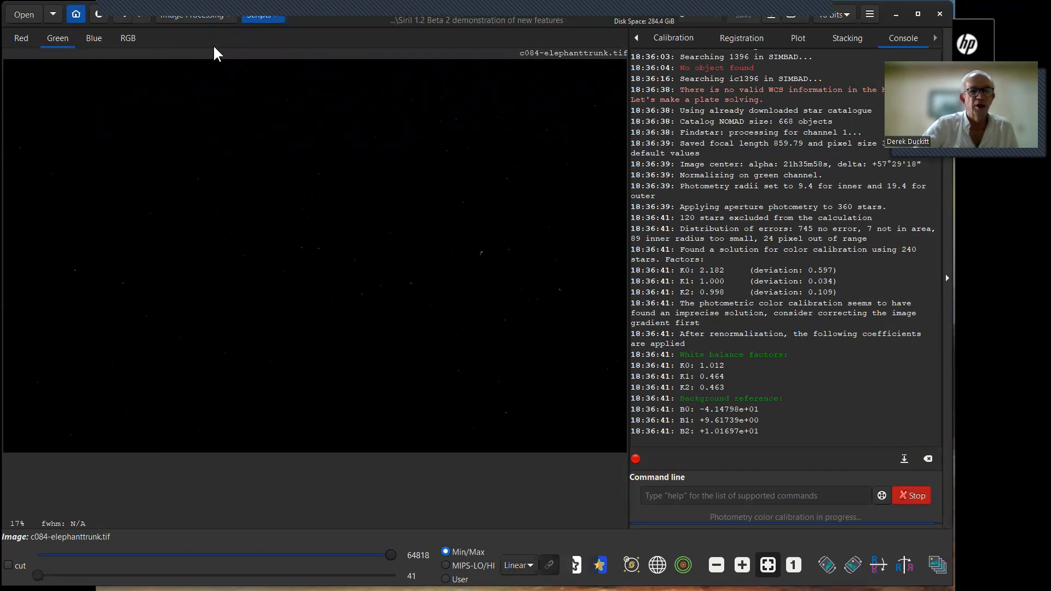
{"action": "left_click", "coordinate": [137, 35]}
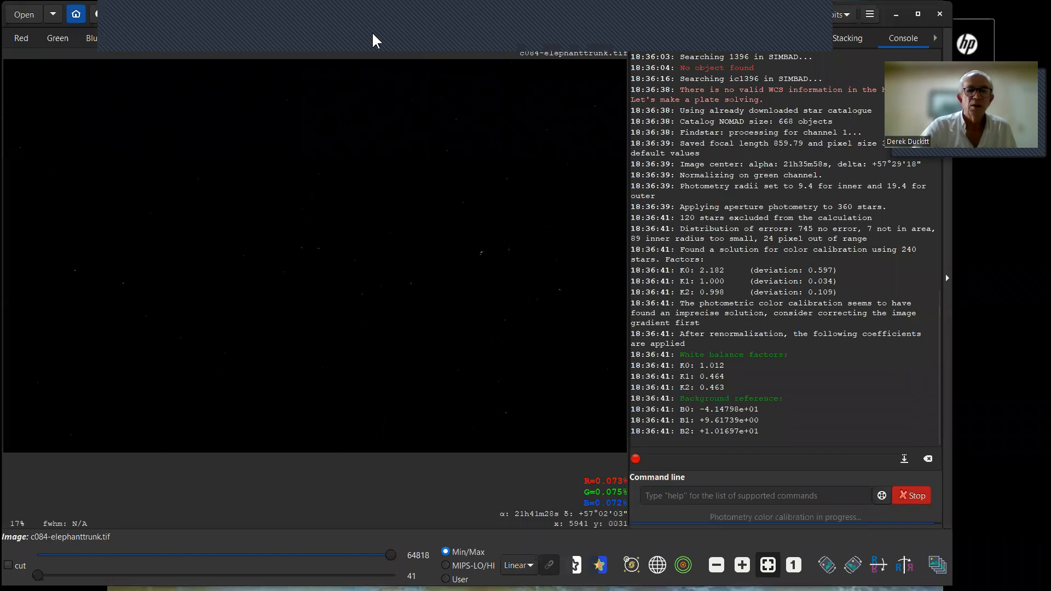
Step: Open StarNet Star Removal, enable pre-stretching of the linear image, and move the dialog clear of the image
{"action": "left_click", "coordinate": [271, 12]}
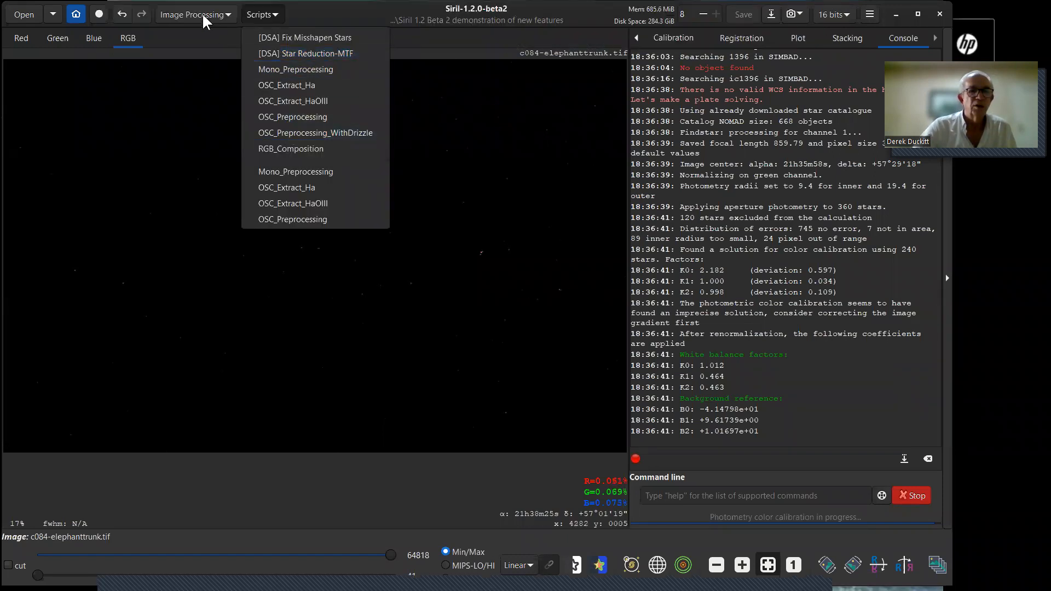
{"action": "left_click", "coordinate": [224, 13]}
{"action": "left_click", "coordinate": [224, 14]}
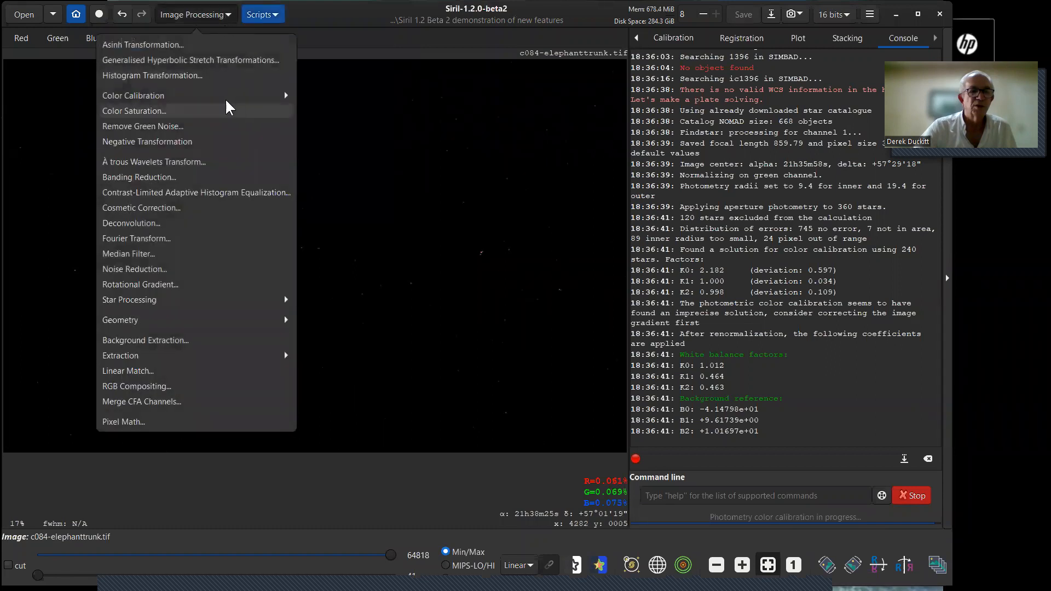
{"action": "left_click", "coordinate": [149, 299]}
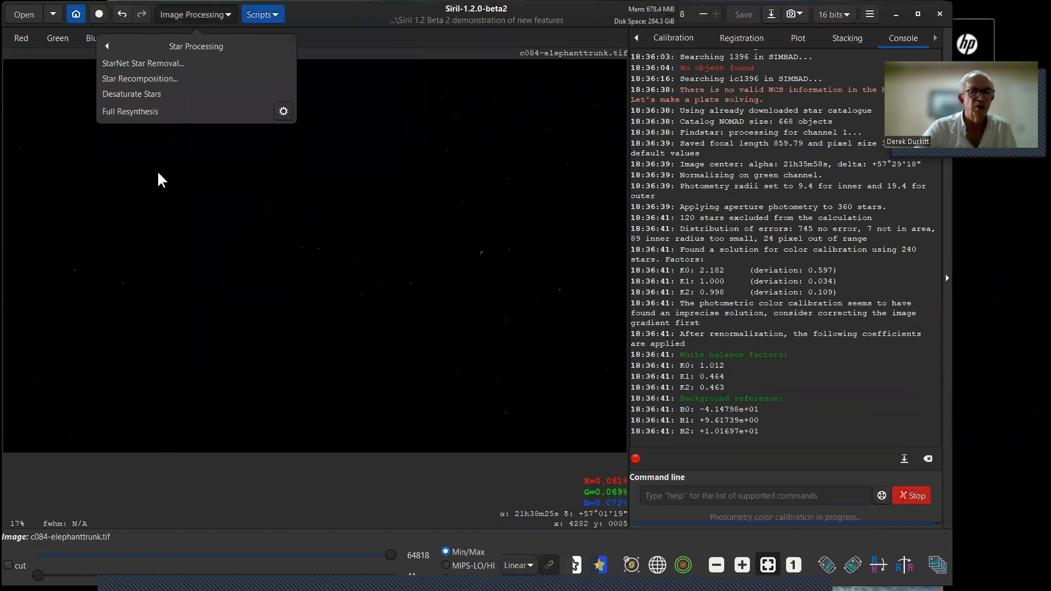
{"action": "left_click", "coordinate": [133, 64]}
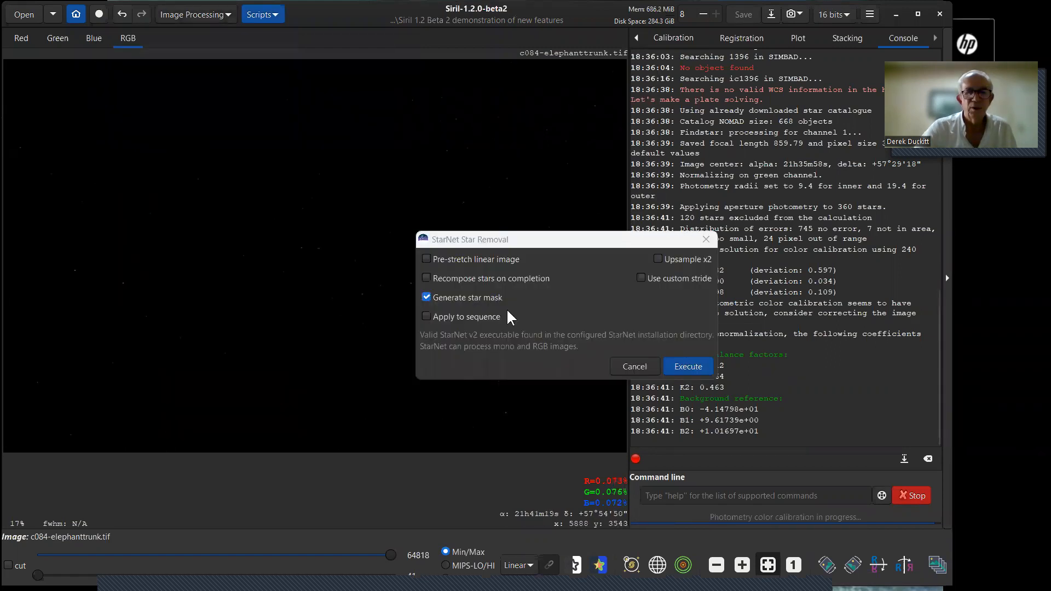
{"action": "left_click", "coordinate": [427, 257]}
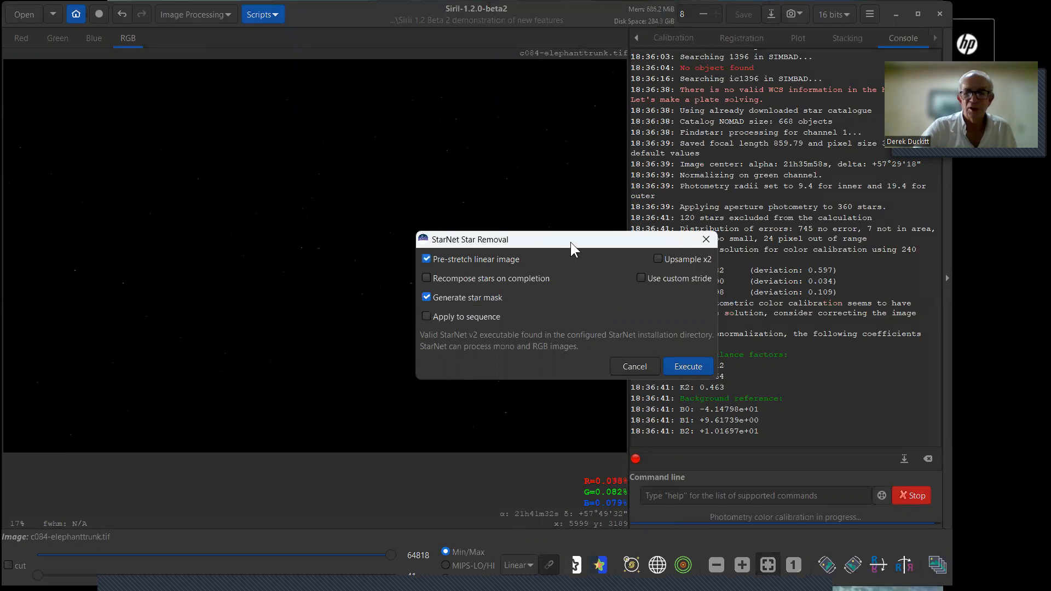
{"action": "left_click_drag", "start_coordinate": [570, 242], "coordinate": [805, 206]}
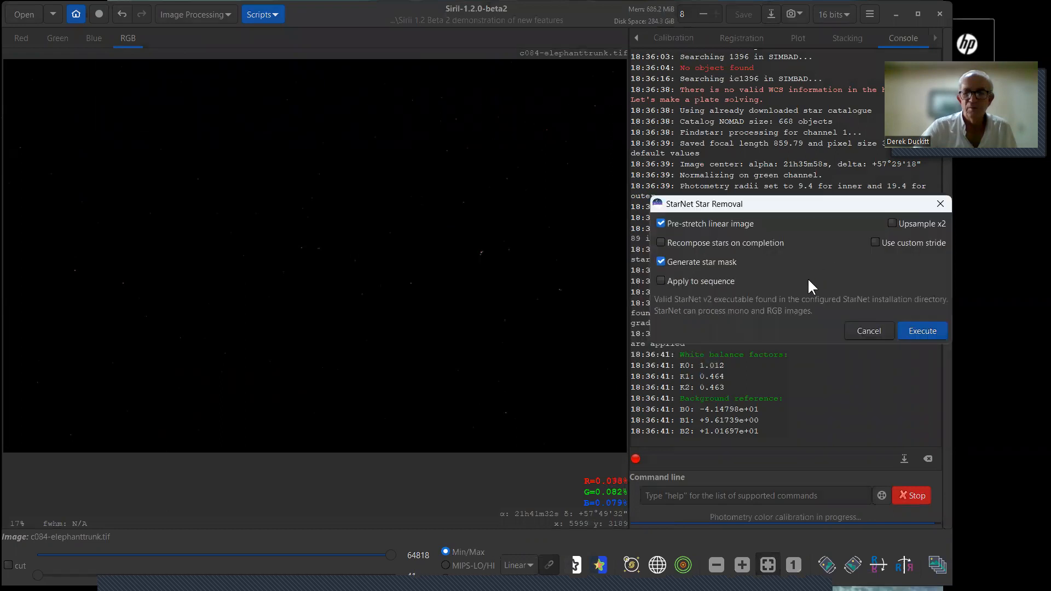
Step: Try to run StarNet star removal on the pre-stretched linear image with star mask generation enabled
{"action": "left_click", "coordinate": [928, 330]}
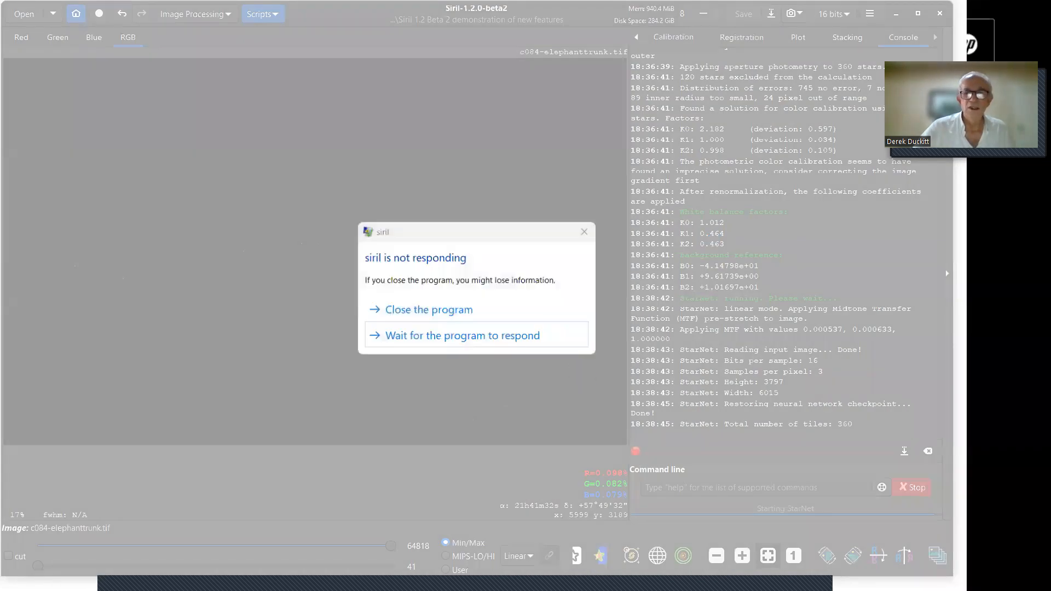
Step: Close the unresponsive Siril program and its leftover console window, and restart Siril
{"action": "left_click", "coordinate": [437, 311]}
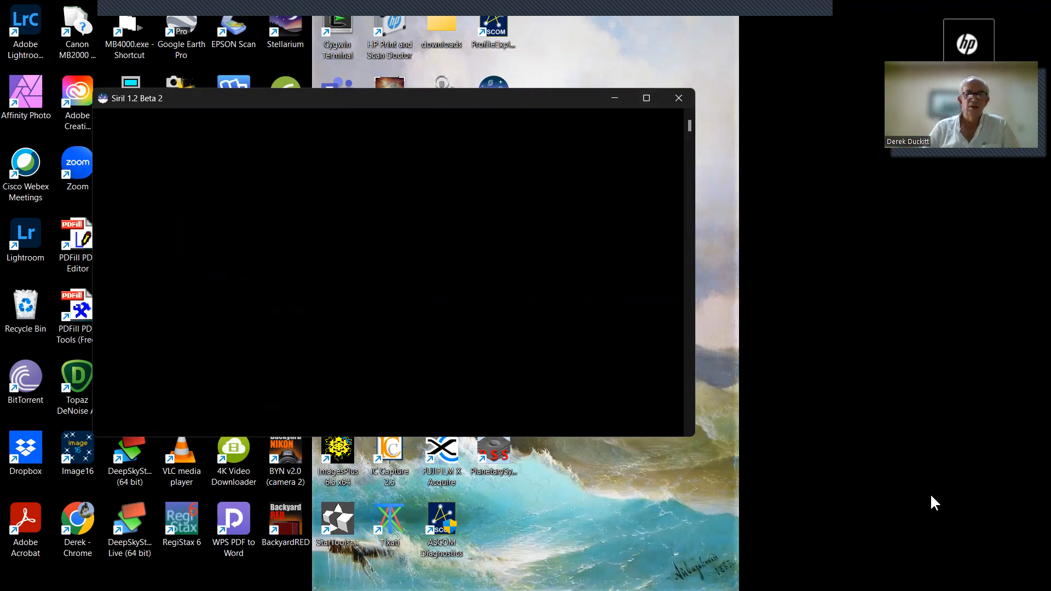
{"action": "left_click", "coordinate": [679, 98]}
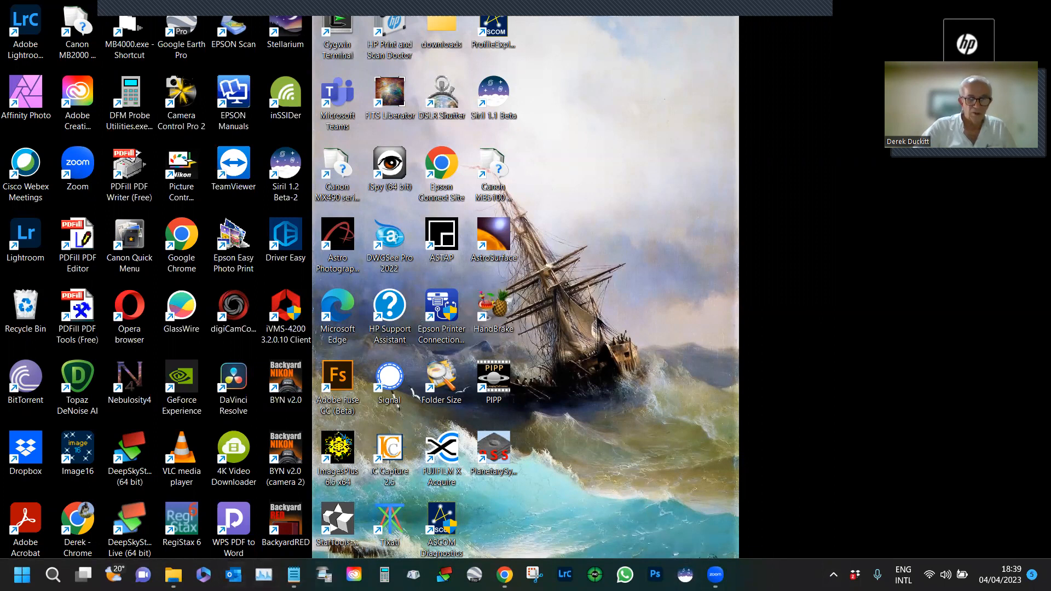
{"action": "key", "text": "ctrl+shift+Escape"}
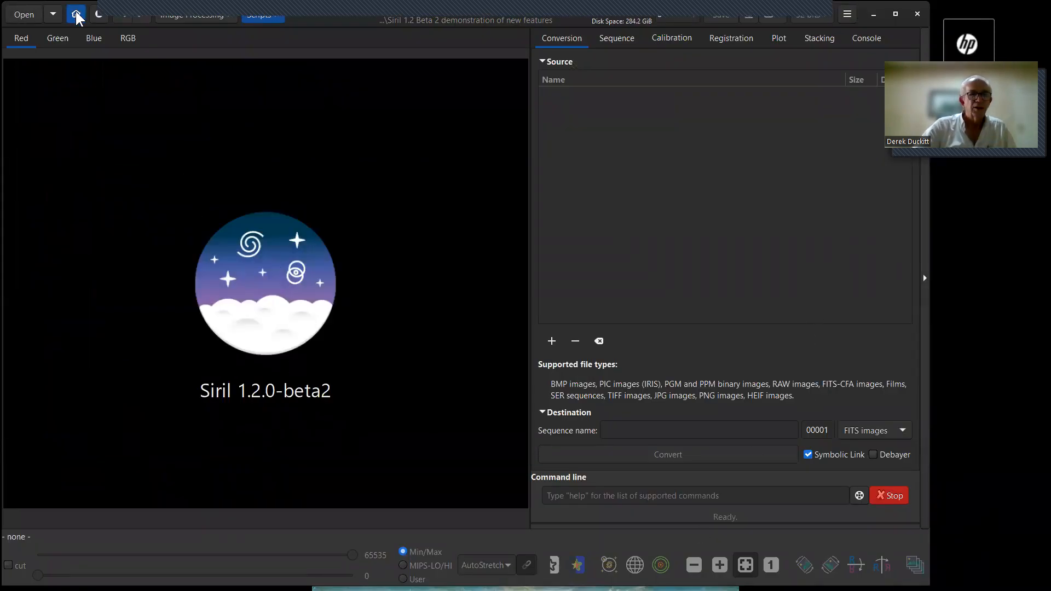
Step: Widen and reposition the file dialog to show full file names, and open starless_c084-elephanttrunk v2.fit
{"action": "left_click", "coordinate": [22, 14]}
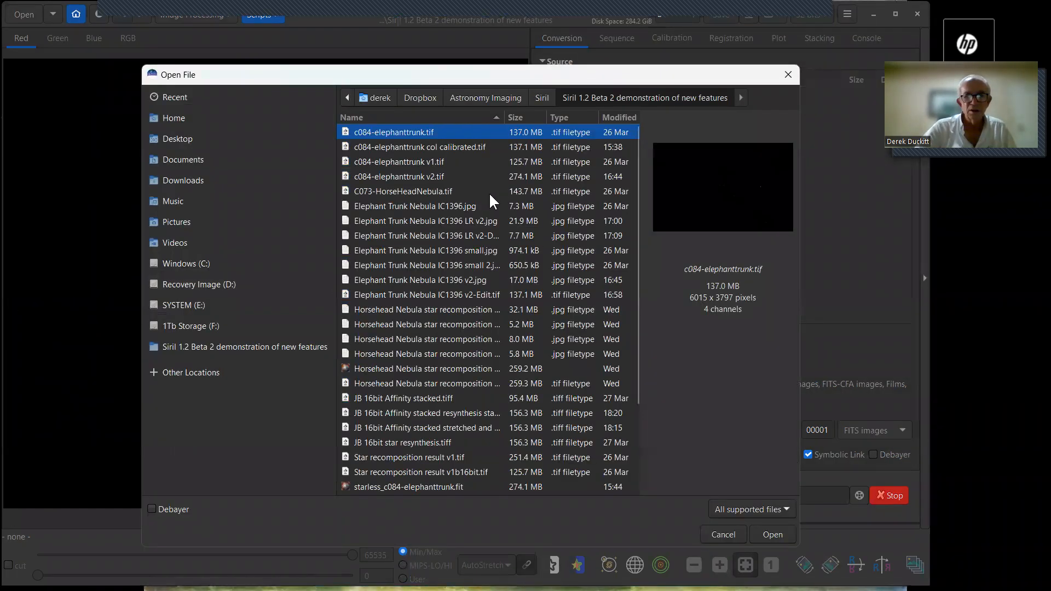
{"action": "scroll", "coordinate": [465, 301], "scroll_direction": "down", "scroll_amount": 3}
{"action": "scroll", "coordinate": [465, 301], "scroll_direction": "up", "scroll_amount": 3}
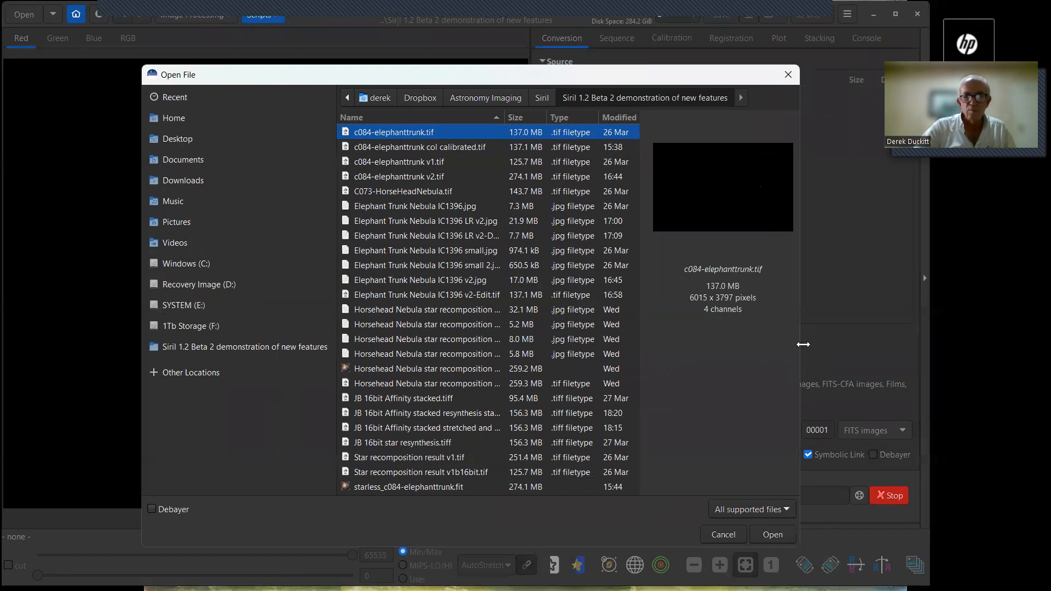
{"action": "left_click_drag", "start_coordinate": [803, 344], "coordinate": [894, 344]}
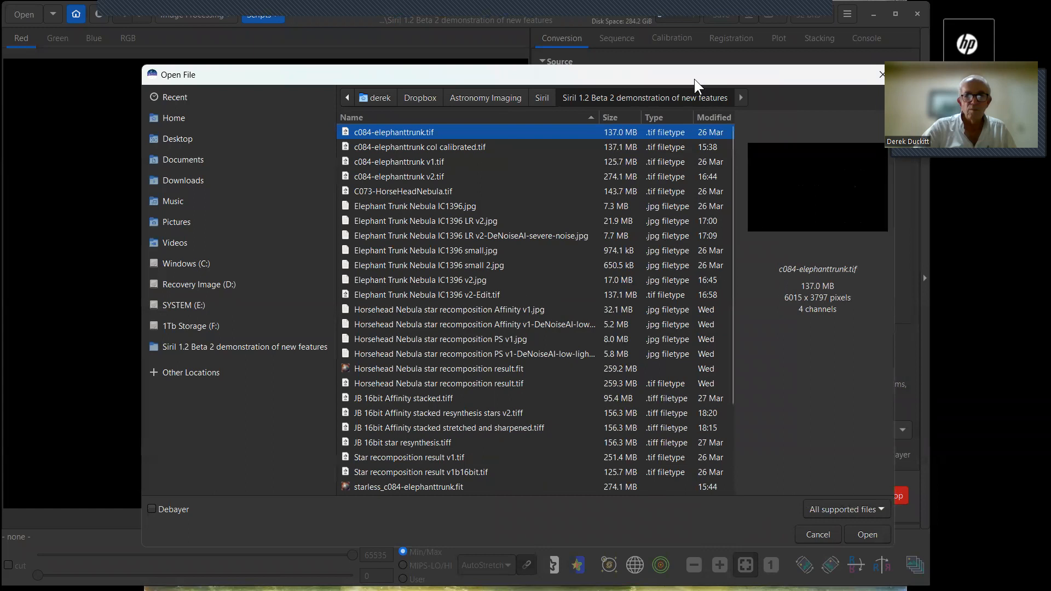
{"action": "left_click_drag", "start_coordinate": [695, 82], "coordinate": [605, 87]}
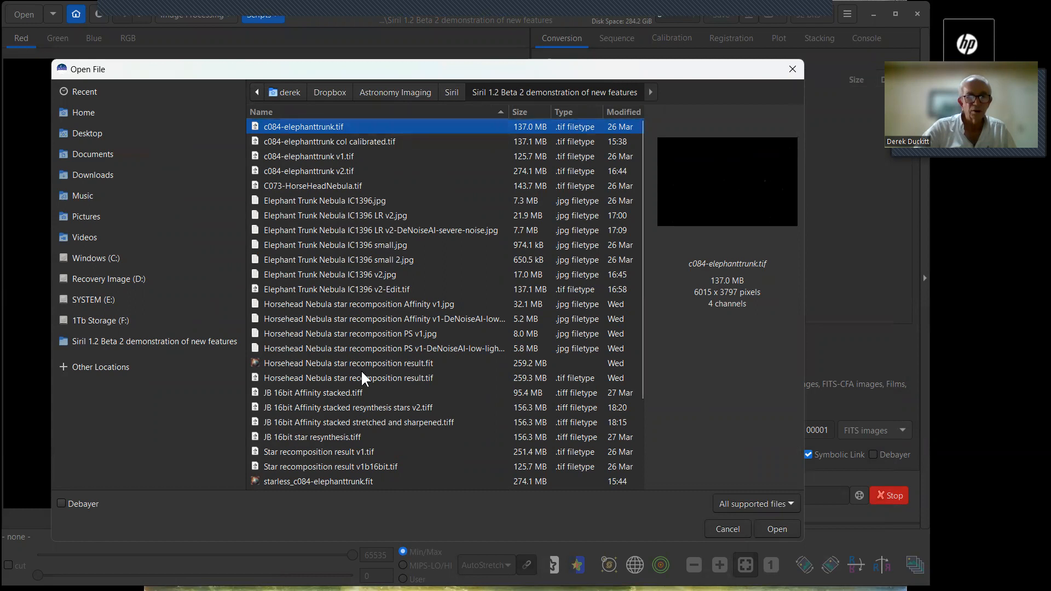
{"action": "scroll", "coordinate": [363, 376], "scroll_direction": "down", "scroll_amount": 3}
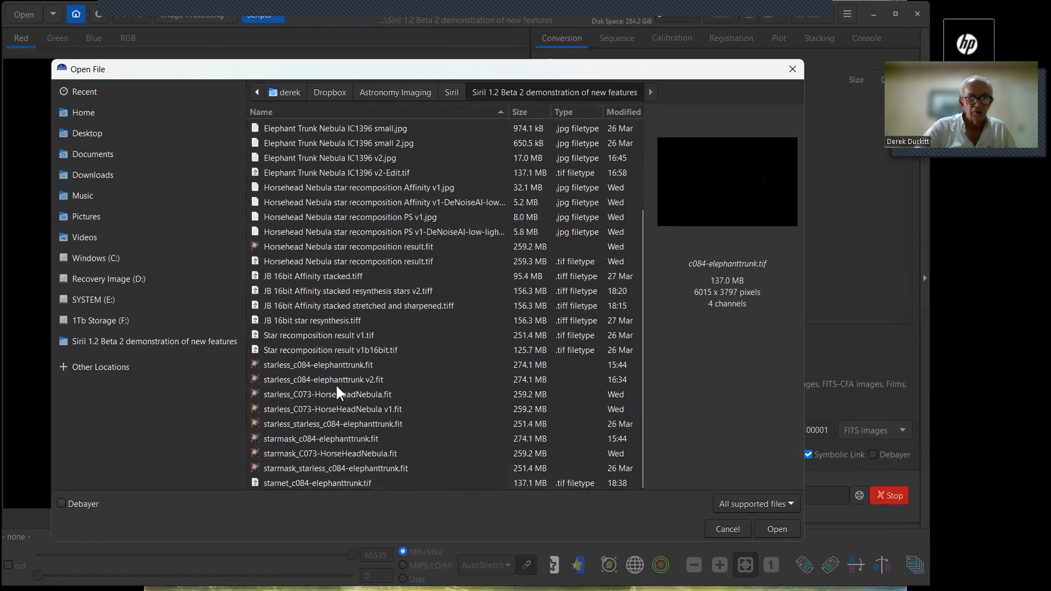
{"action": "left_click", "coordinate": [340, 380]}
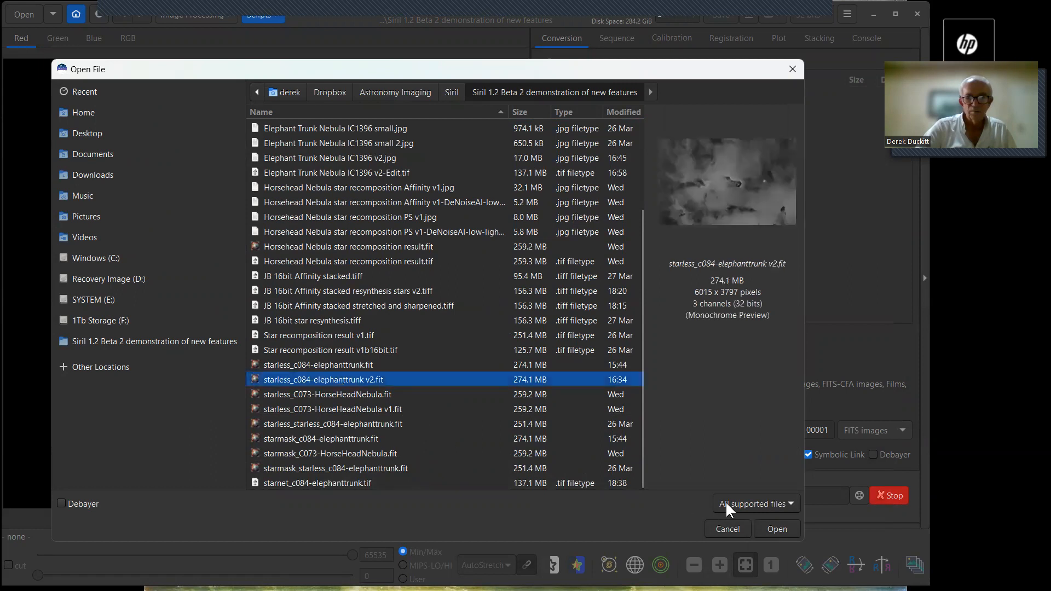
{"action": "left_click", "coordinate": [772, 530]}
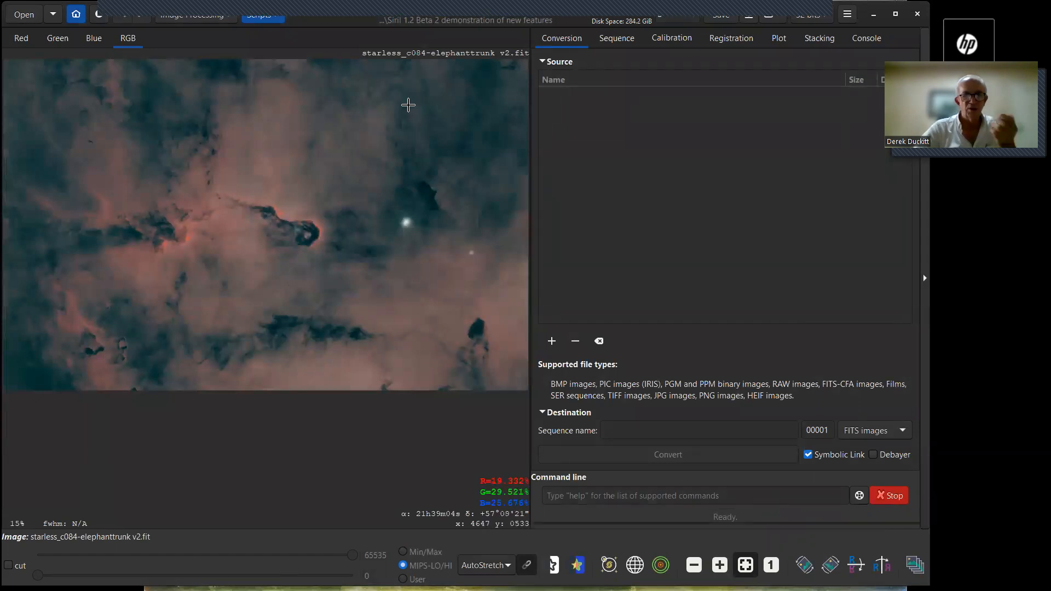
Step: Preview the other starless Elephant Trunk files and open starless_c084-elephanttrunk.fit
{"action": "mouse_move", "coordinate": [679, 589]}
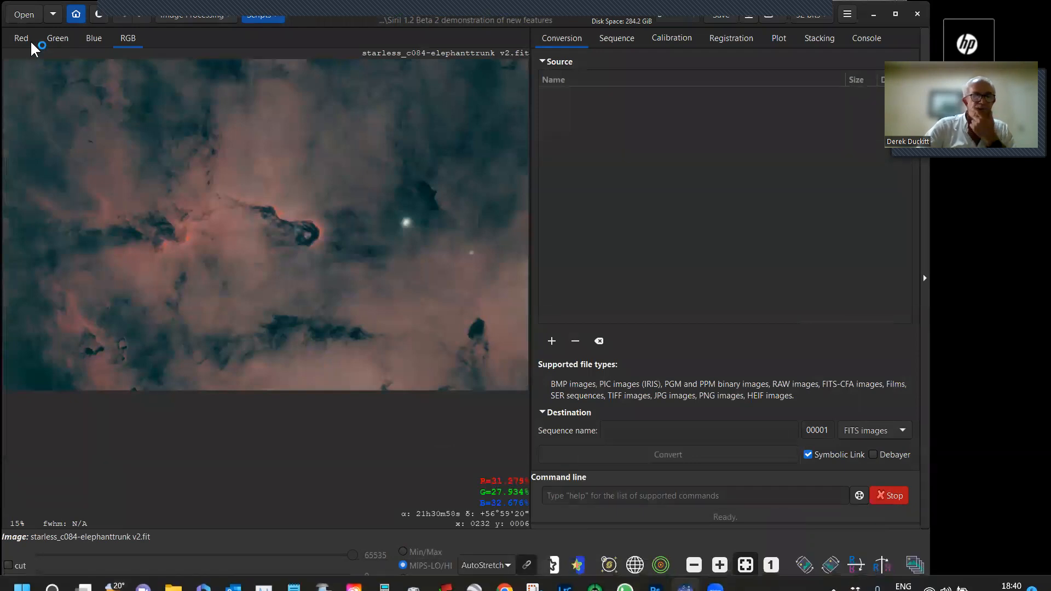
{"action": "left_click", "coordinate": [30, 16]}
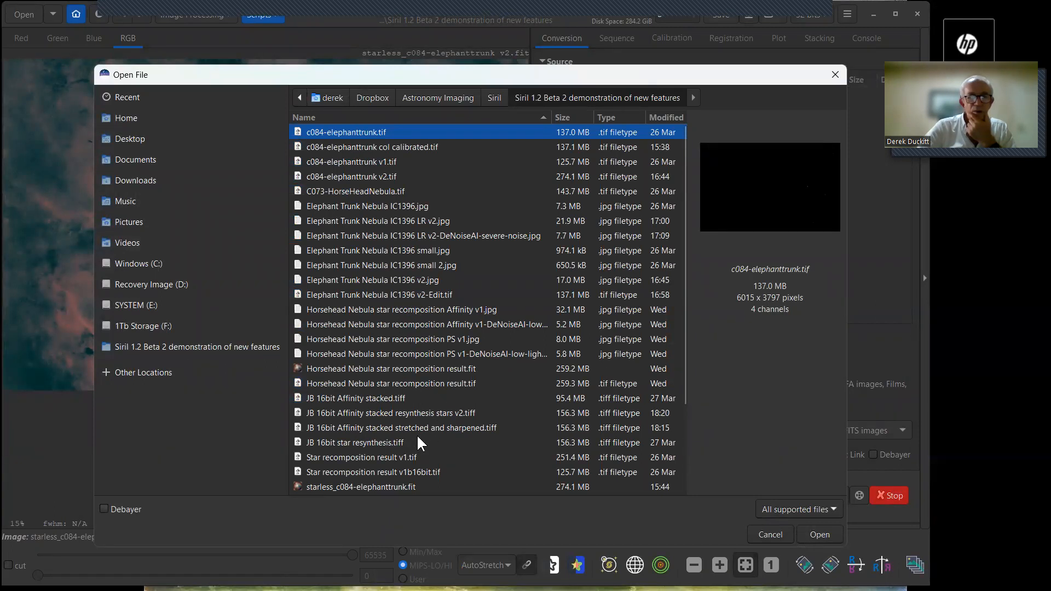
{"action": "scroll", "coordinate": [392, 470], "scroll_direction": "down", "scroll_amount": 3}
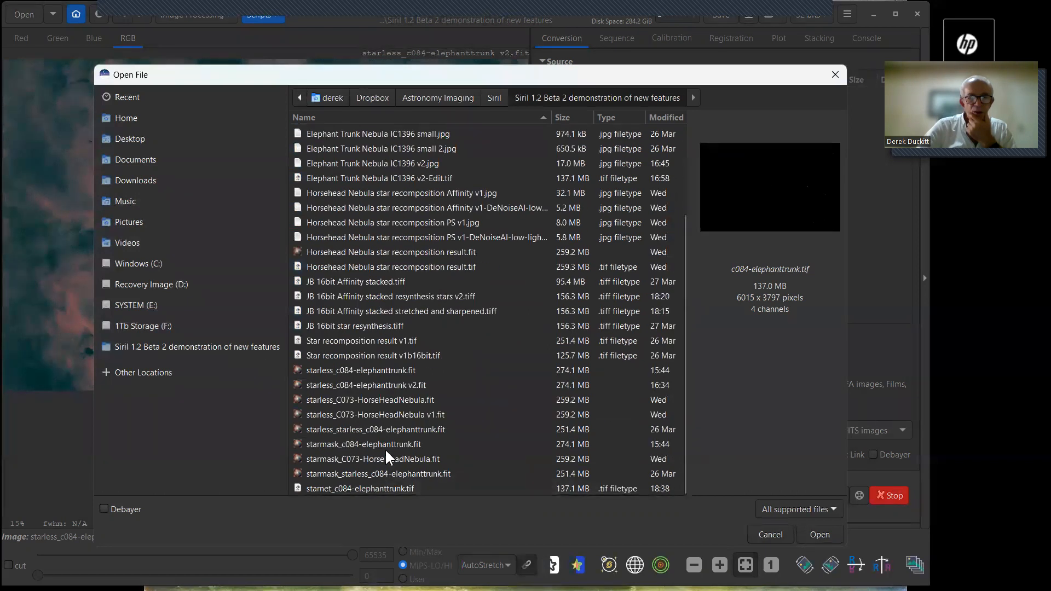
{"action": "left_click", "coordinate": [396, 428]}
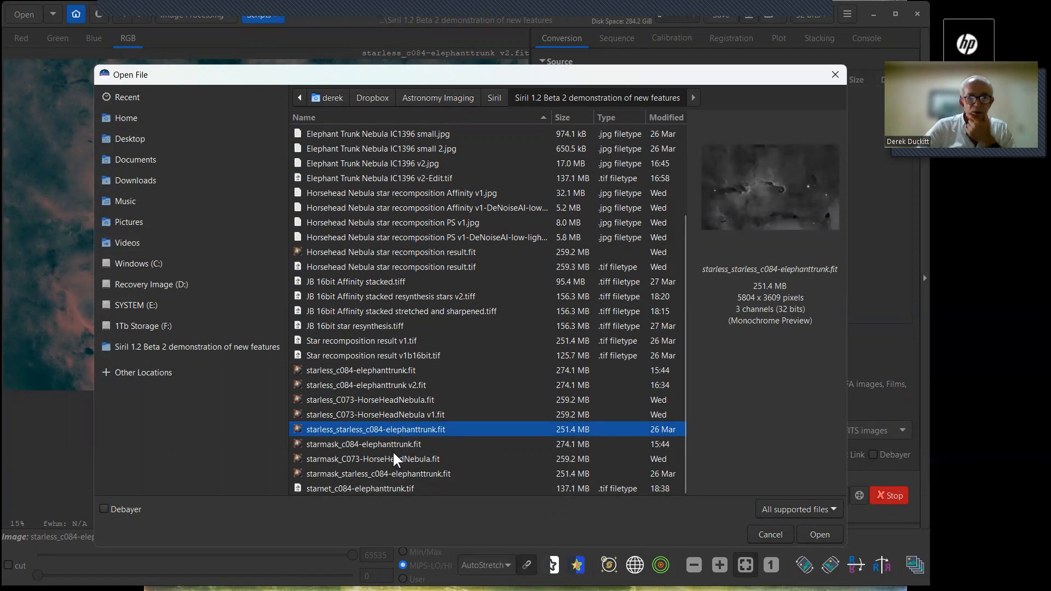
{"action": "left_click", "coordinate": [374, 370]}
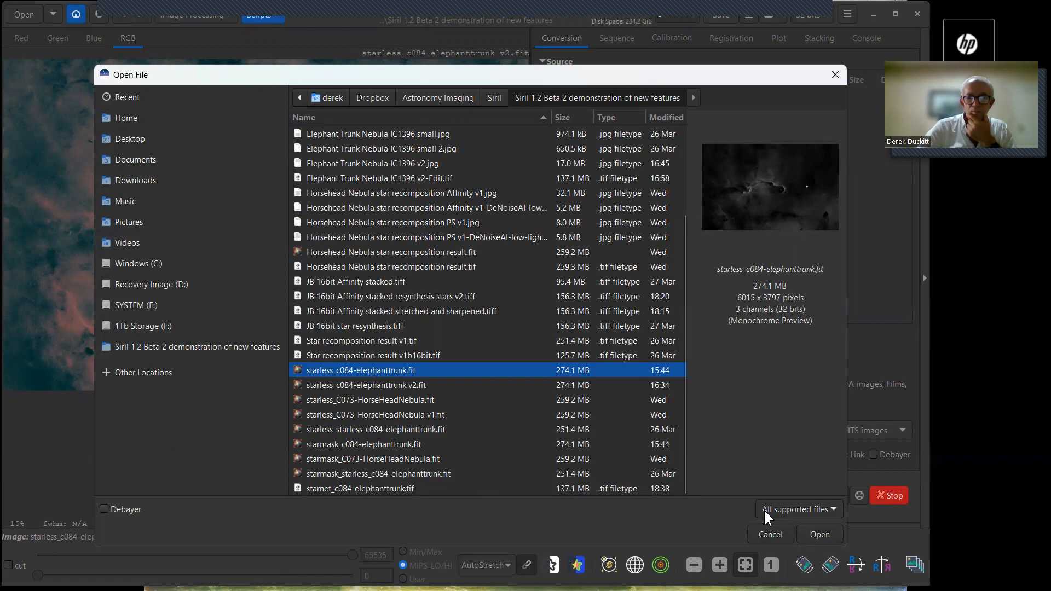
{"action": "left_click", "coordinate": [819, 535]}
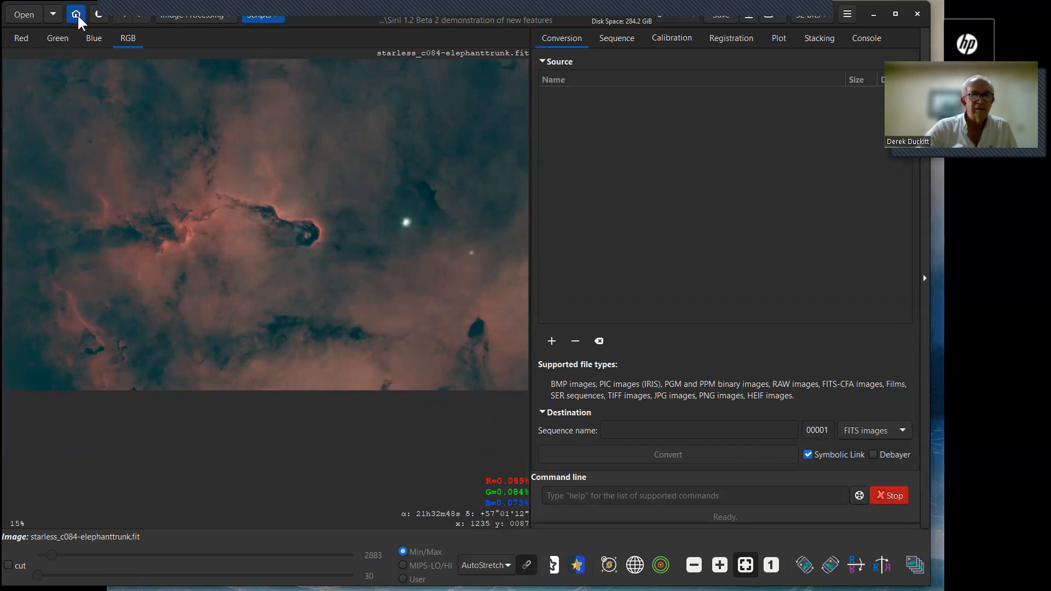
Step: Reopen the second starless version, starless_c084-elephanttrunk v2.fit
{"action": "left_click", "coordinate": [24, 15]}
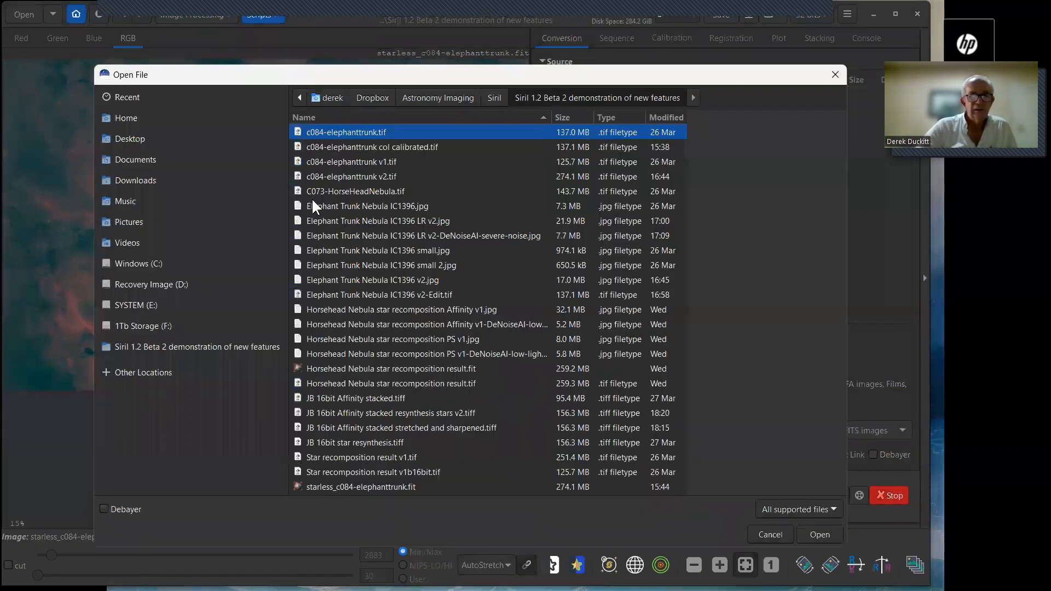
{"action": "scroll", "coordinate": [441, 409], "scroll_direction": "down", "scroll_amount": 4}
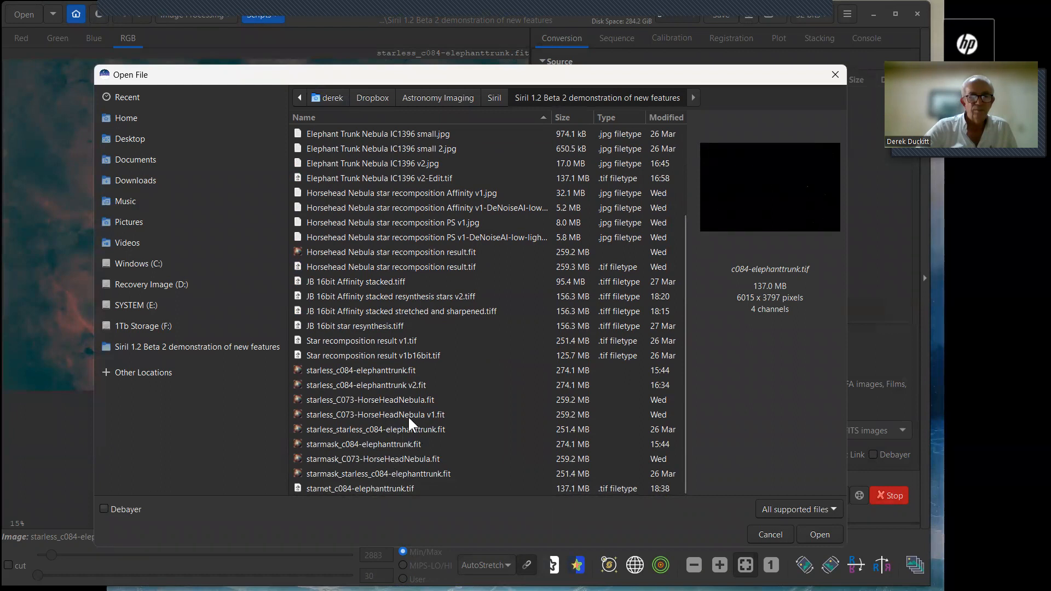
{"action": "left_click", "coordinate": [392, 383]}
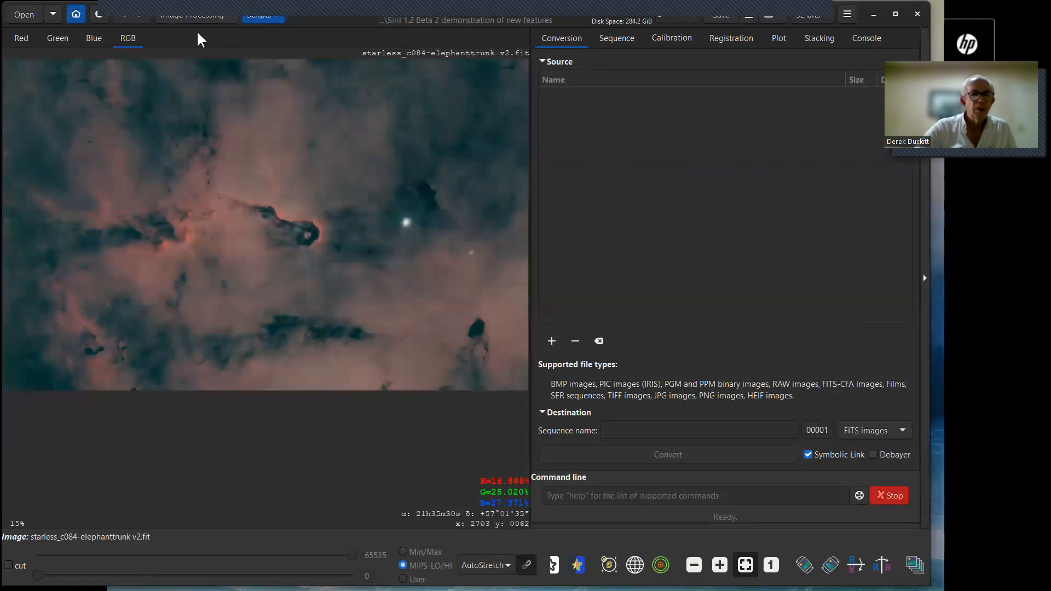
{"action": "left_click", "coordinate": [226, 17]}
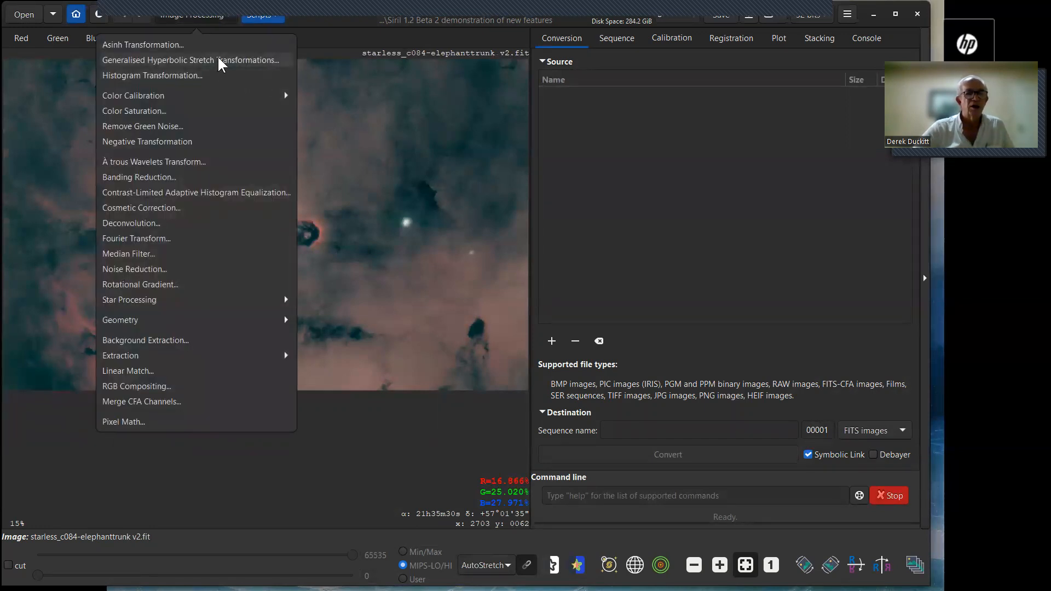
{"action": "left_click", "coordinate": [230, 61]}
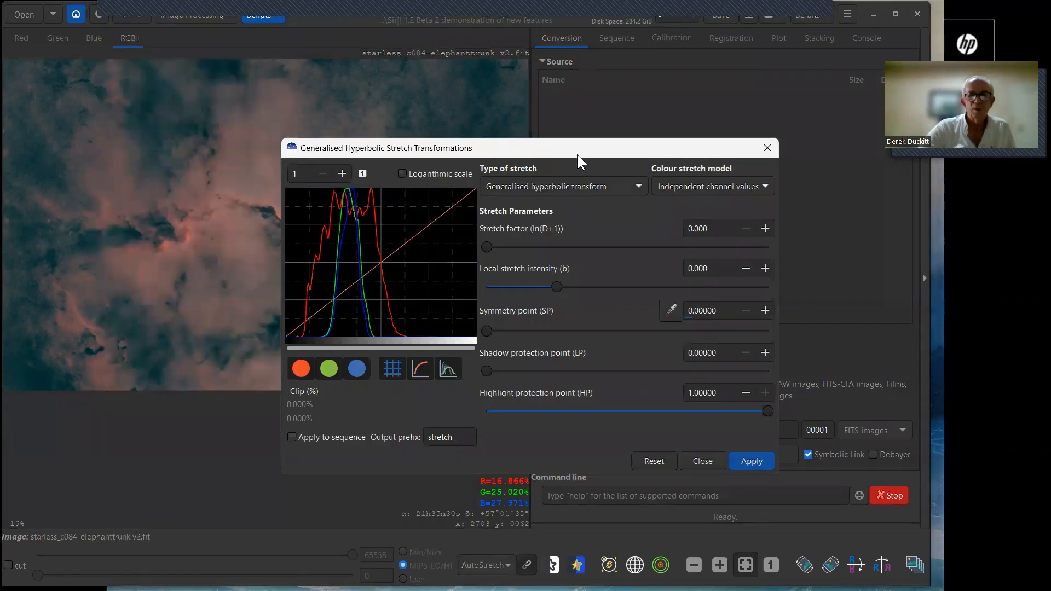
{"action": "left_click_drag", "start_coordinate": [556, 147], "coordinate": [686, 137]}
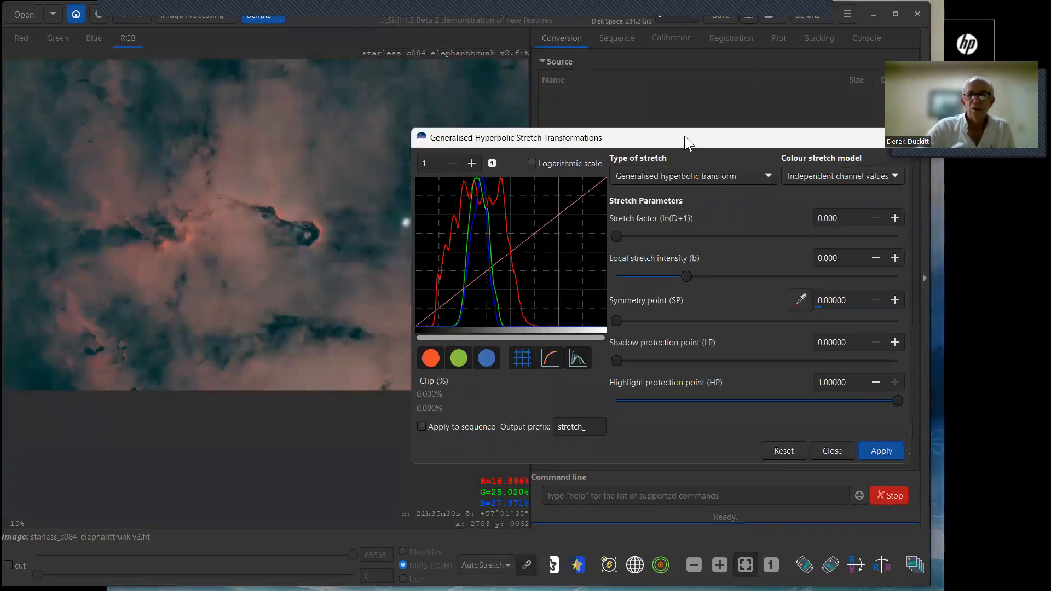
{"action": "left_click_drag", "start_coordinate": [684, 136], "coordinate": [675, 55]}
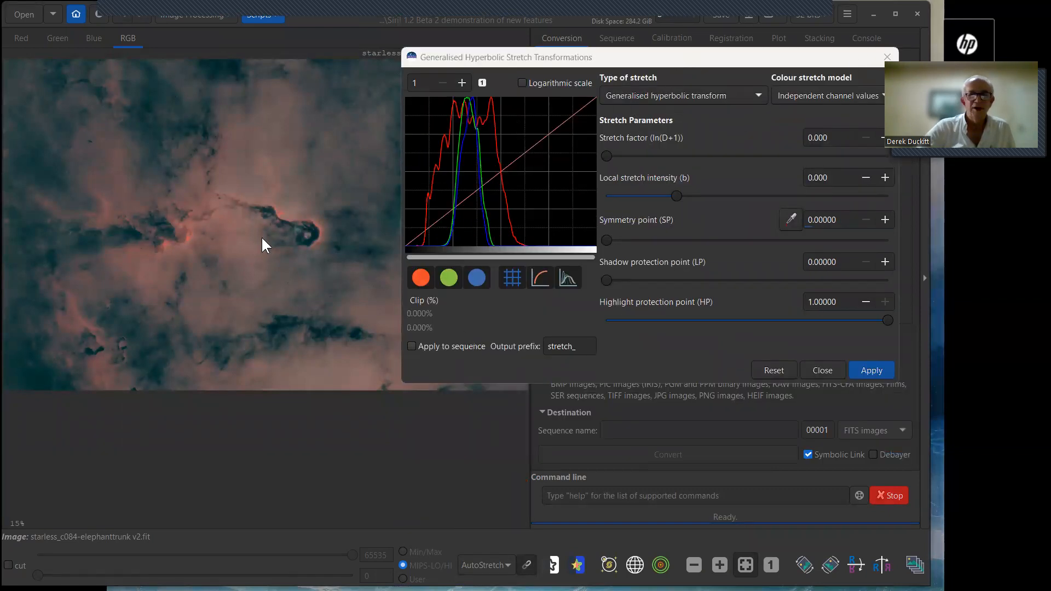
{"action": "left_click", "coordinate": [887, 56]}
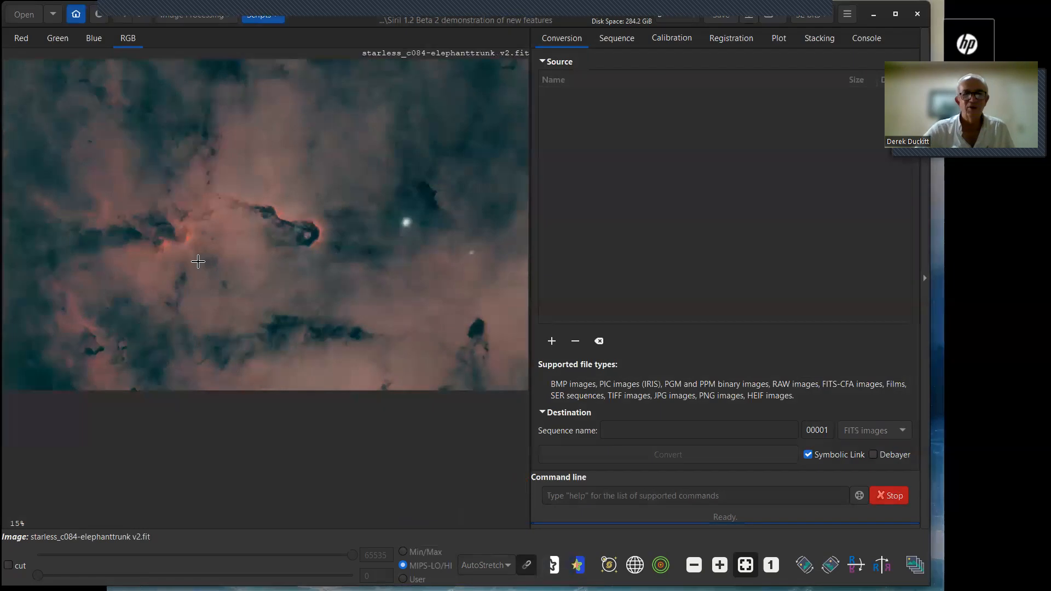
Step: Replace the starless image by opening the original c084-elephanttrunk.tif with its stars
{"action": "left_click", "coordinate": [230, 16]}
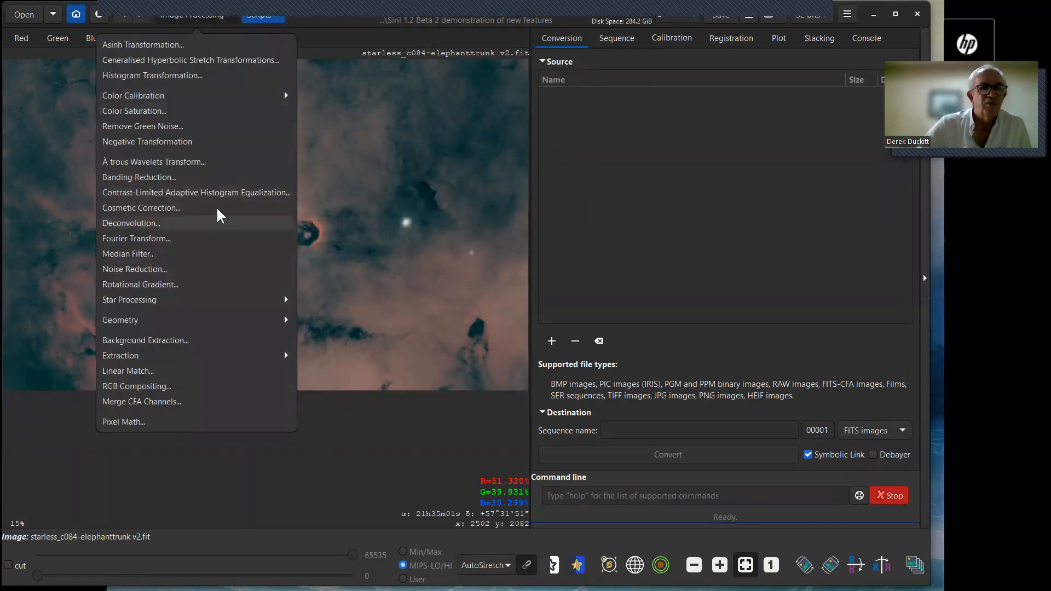
{"action": "left_click", "coordinate": [24, 15]}
{"action": "left_click", "coordinate": [24, 15]}
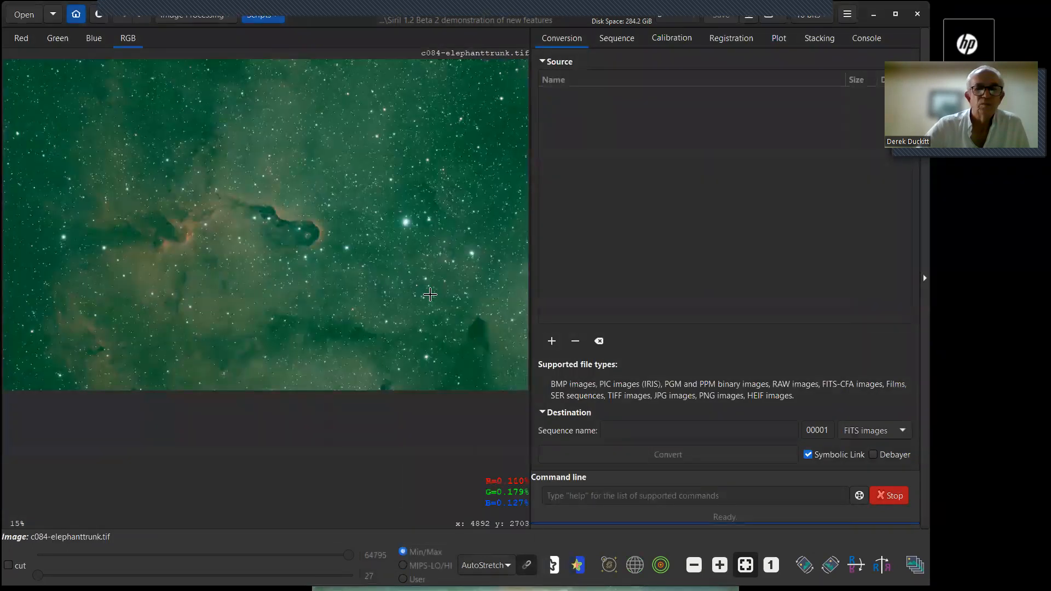
{"action": "left_click", "coordinate": [228, 15]}
{"action": "left_click", "coordinate": [147, 60]}
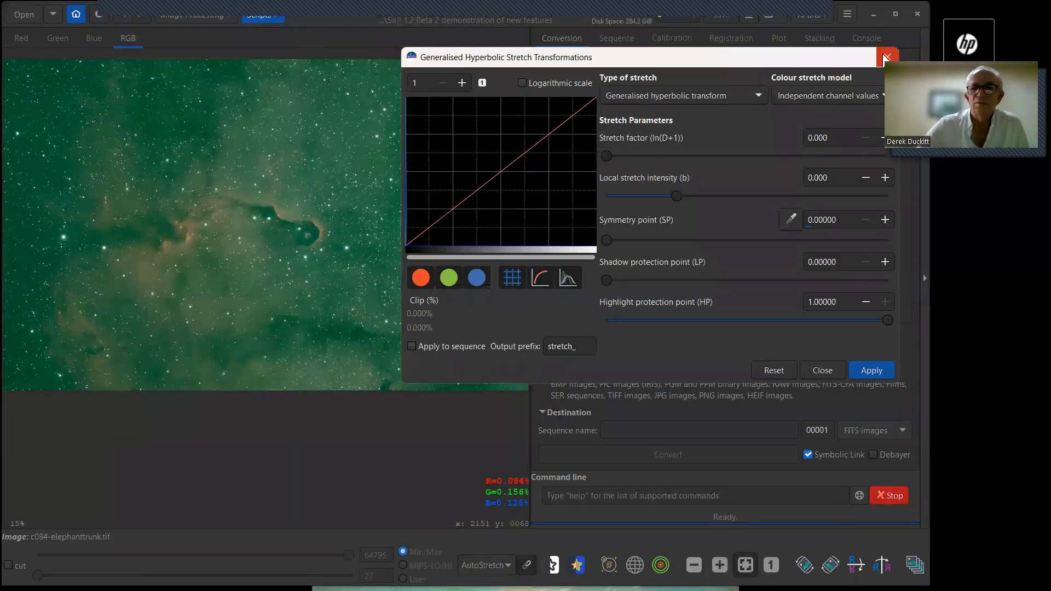
{"action": "left_click", "coordinate": [323, 8]}
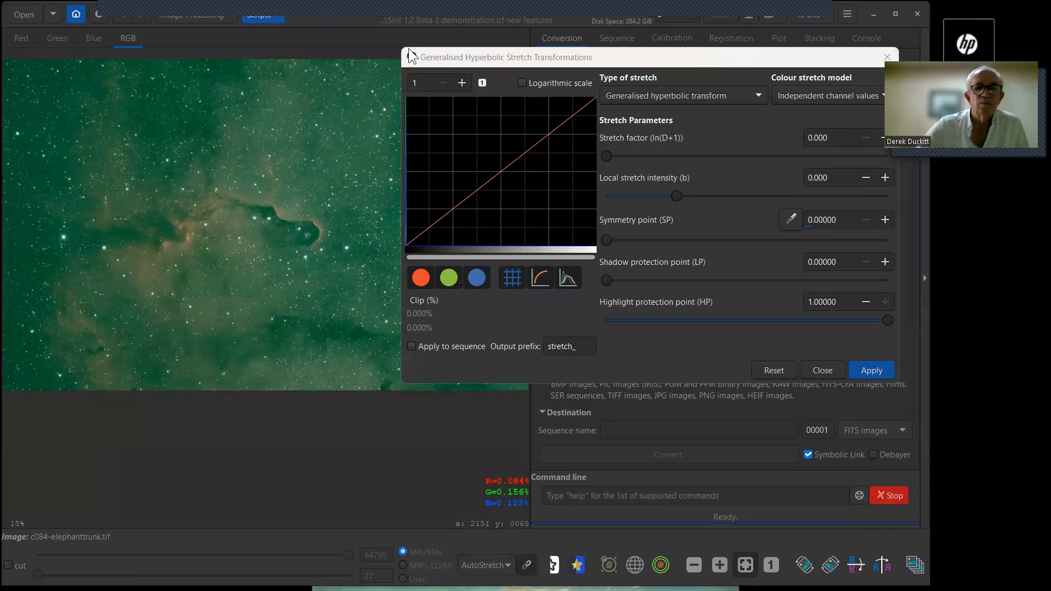
{"action": "key", "text": "Escape"}
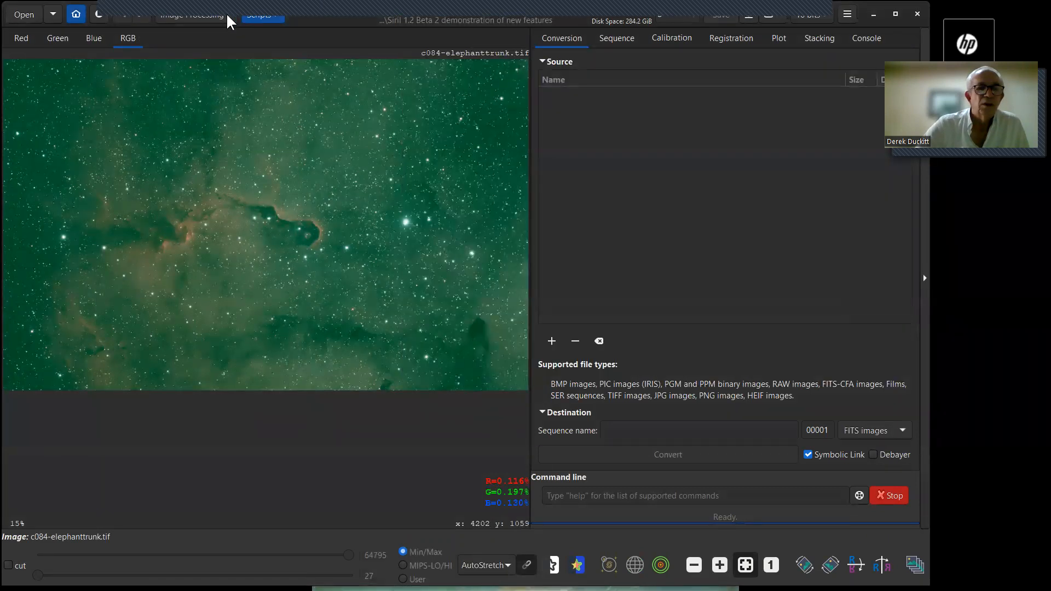
{"action": "left_click", "coordinate": [226, 12]}
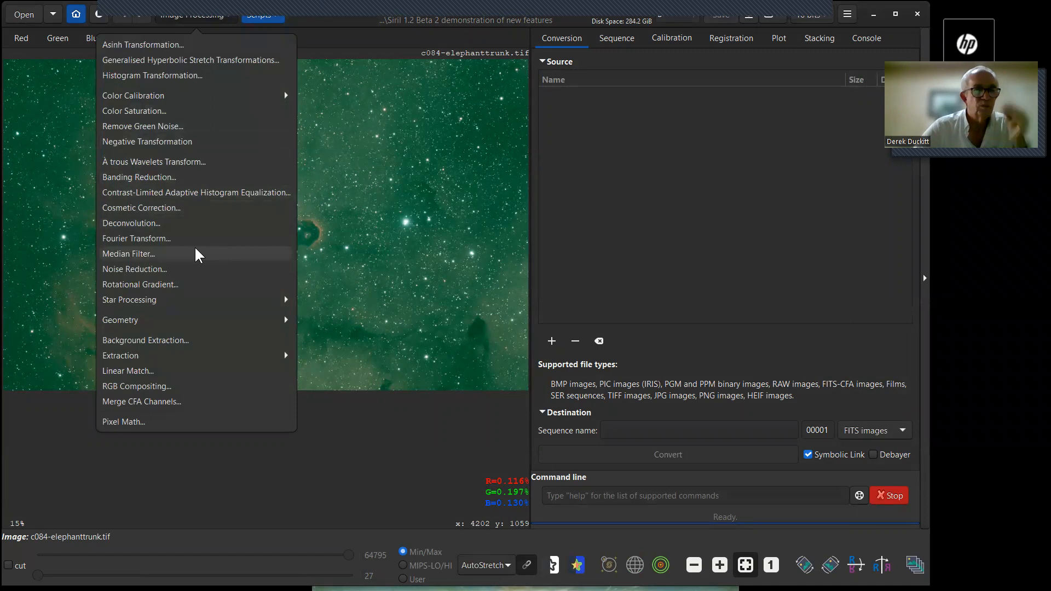
{"action": "left_click", "coordinate": [152, 97]}
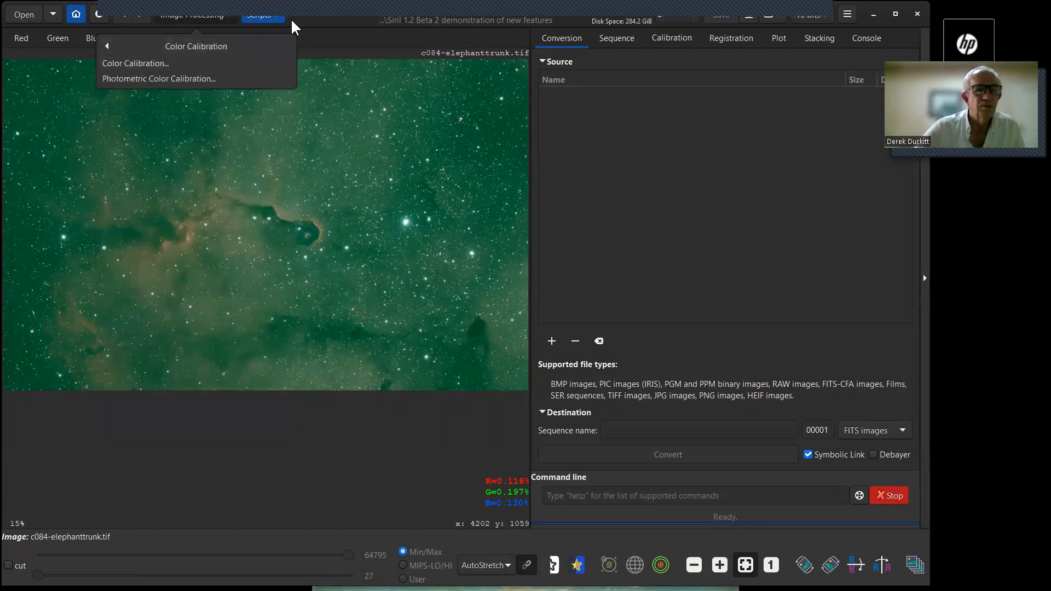
{"action": "left_click", "coordinate": [308, 9]}
Step: In Background Extraction, set the grid tolerance to 0.86 and generate the background sample points
{"action": "left_click", "coordinate": [228, 14]}
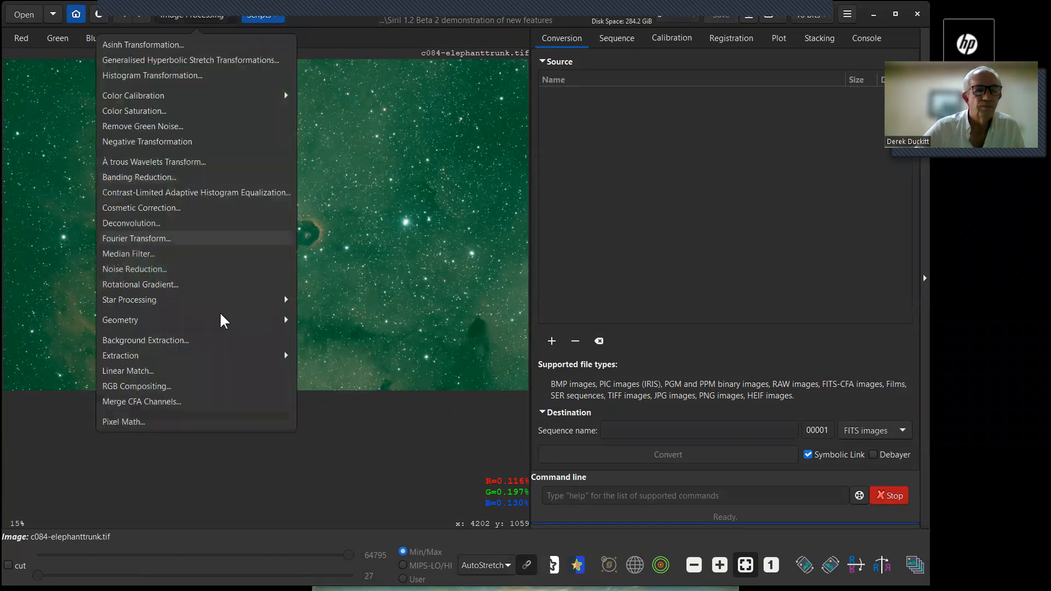
{"action": "left_click", "coordinate": [162, 339]}
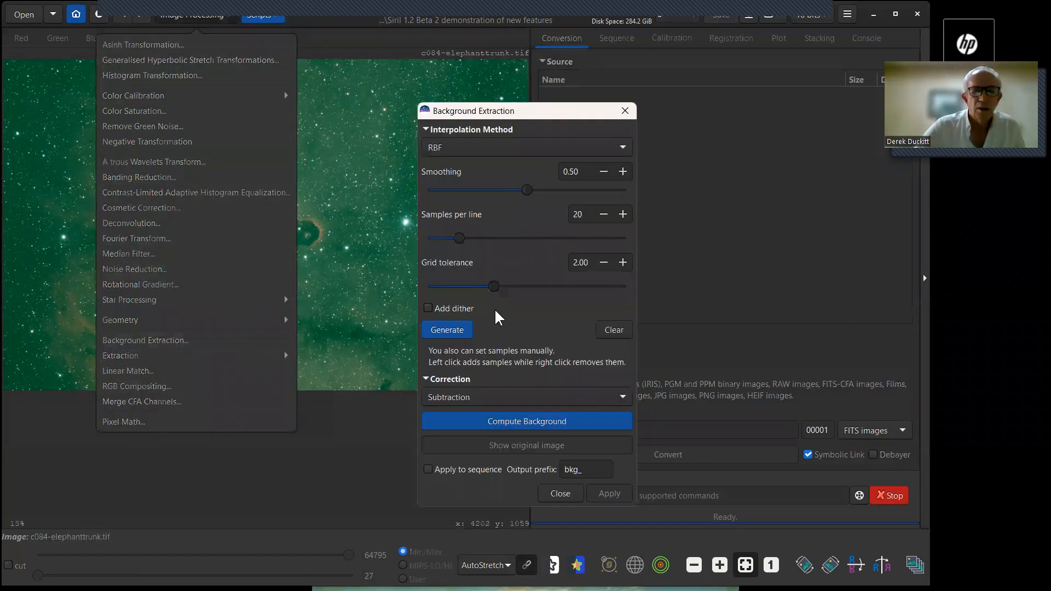
{"action": "left_click_drag", "start_coordinate": [488, 284], "coordinate": [457, 285]}
{"action": "left_click", "coordinate": [445, 332]}
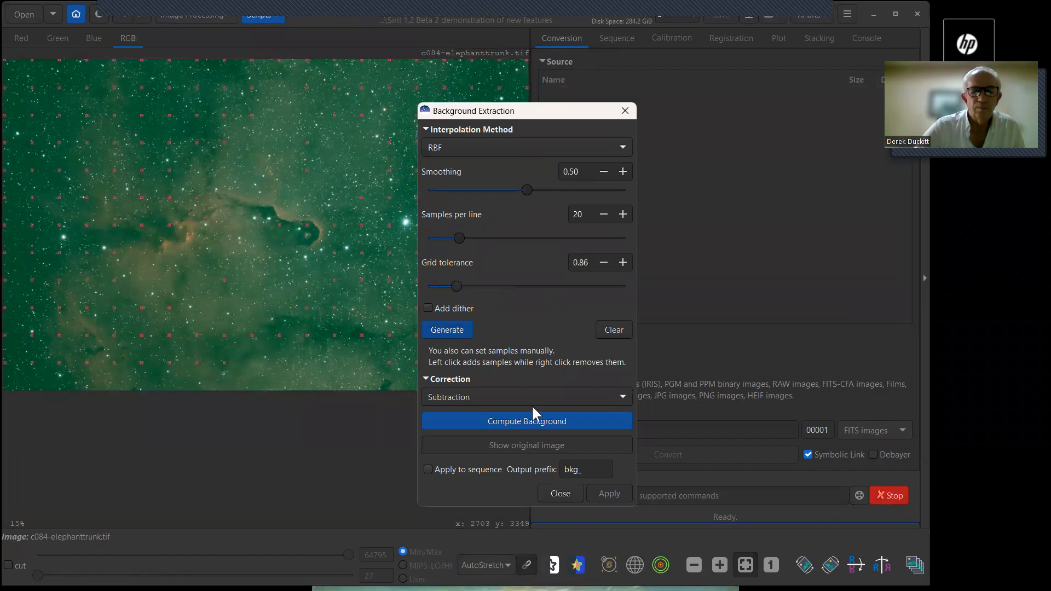
{"action": "left_click", "coordinate": [573, 418]}
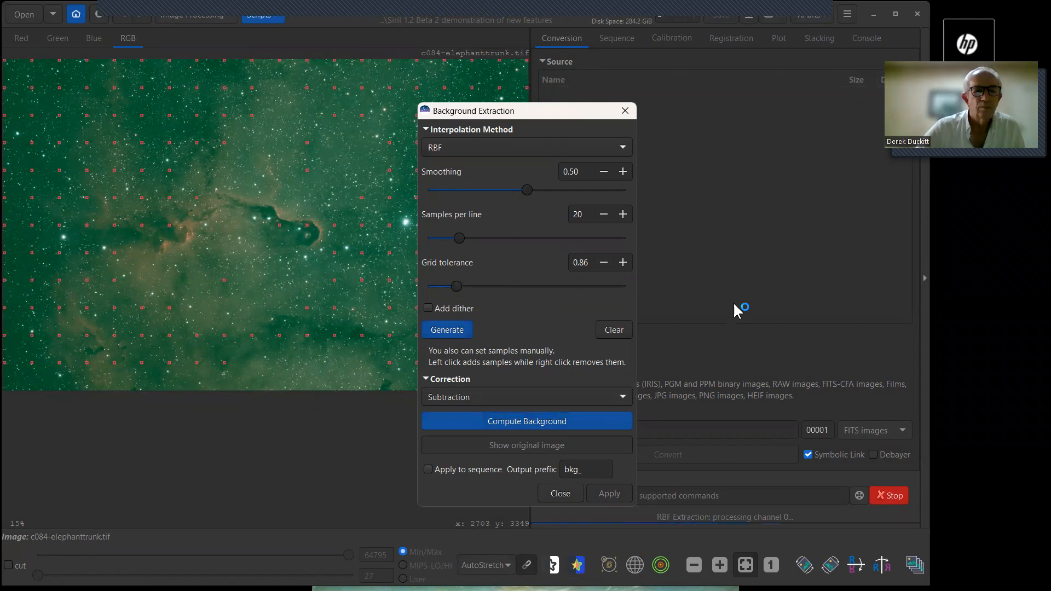
{"action": "left_click_drag", "start_coordinate": [599, 111], "coordinate": [770, 98]}
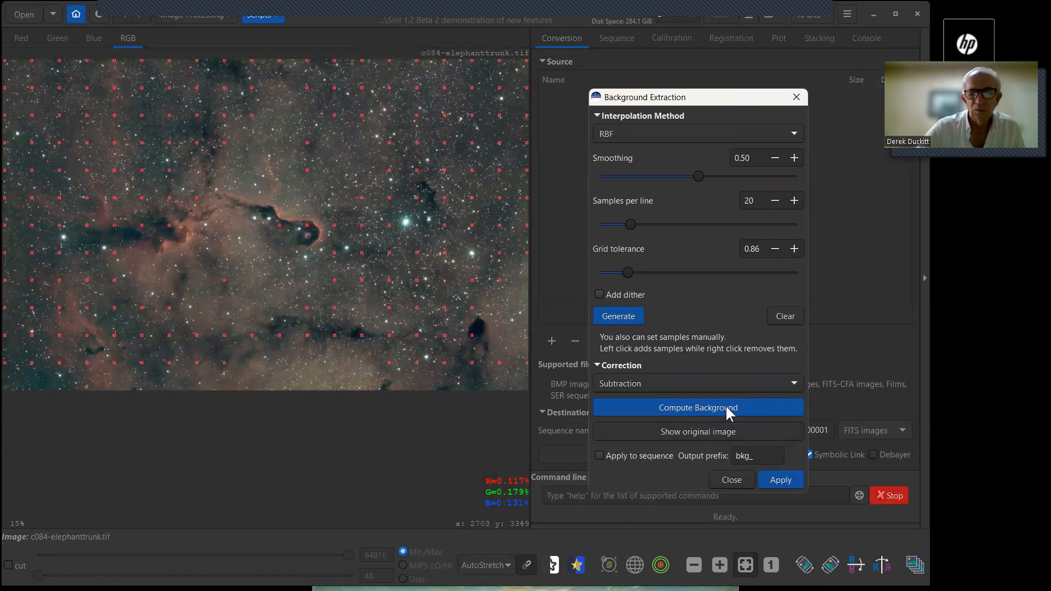
{"action": "left_click", "coordinate": [797, 97]}
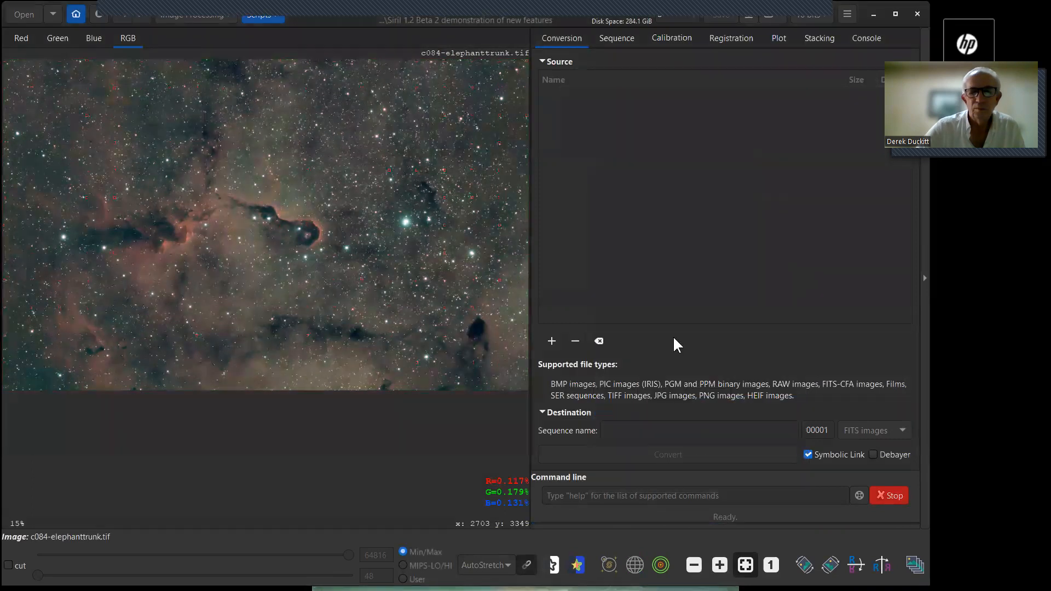
Step: Regenerate the background samples, compute the background with Subtraction correction and apply the extraction to the image
{"action": "left_click", "coordinate": [221, 16]}
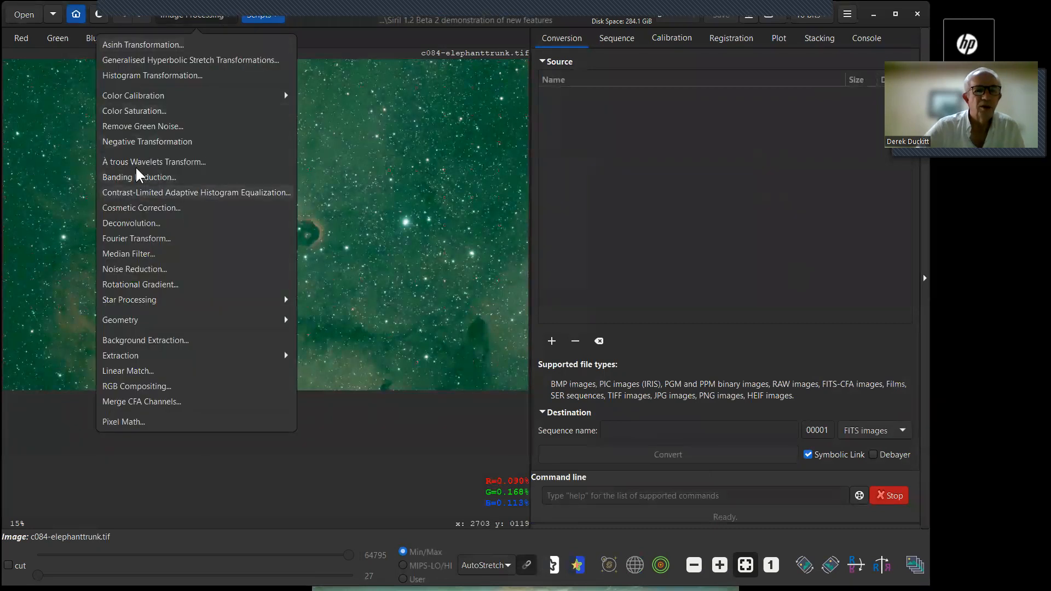
{"action": "left_click", "coordinate": [176, 342]}
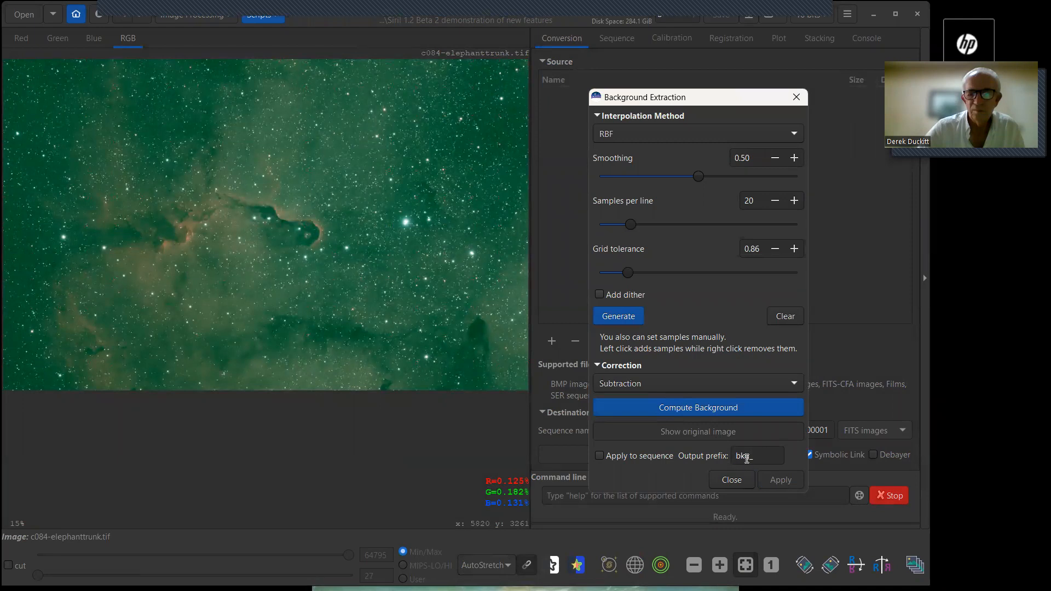
{"action": "left_click", "coordinate": [618, 318]}
{"action": "left_click", "coordinate": [767, 407]}
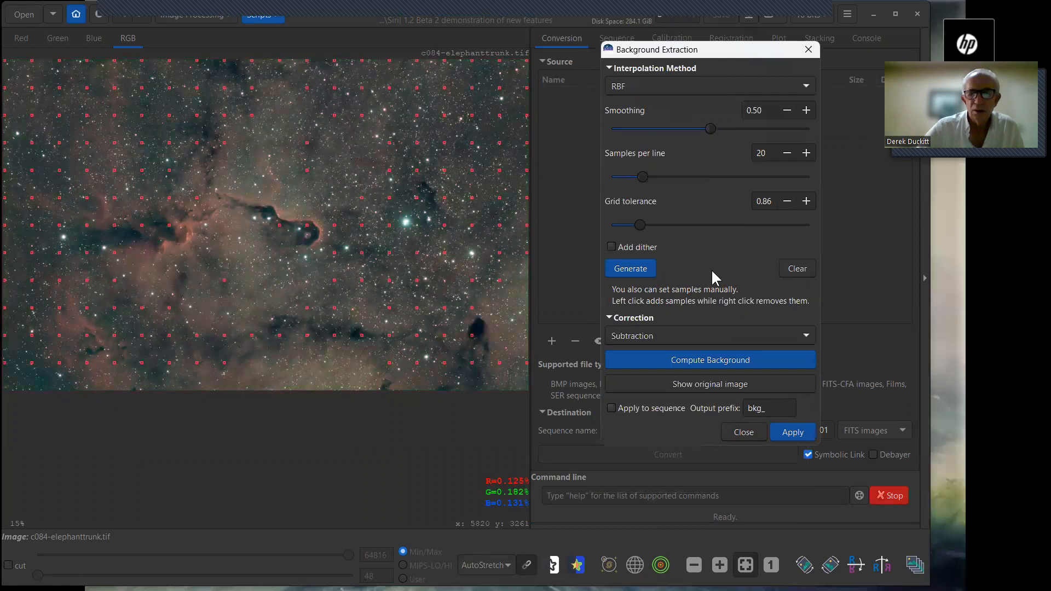
{"action": "left_click", "coordinate": [782, 431]}
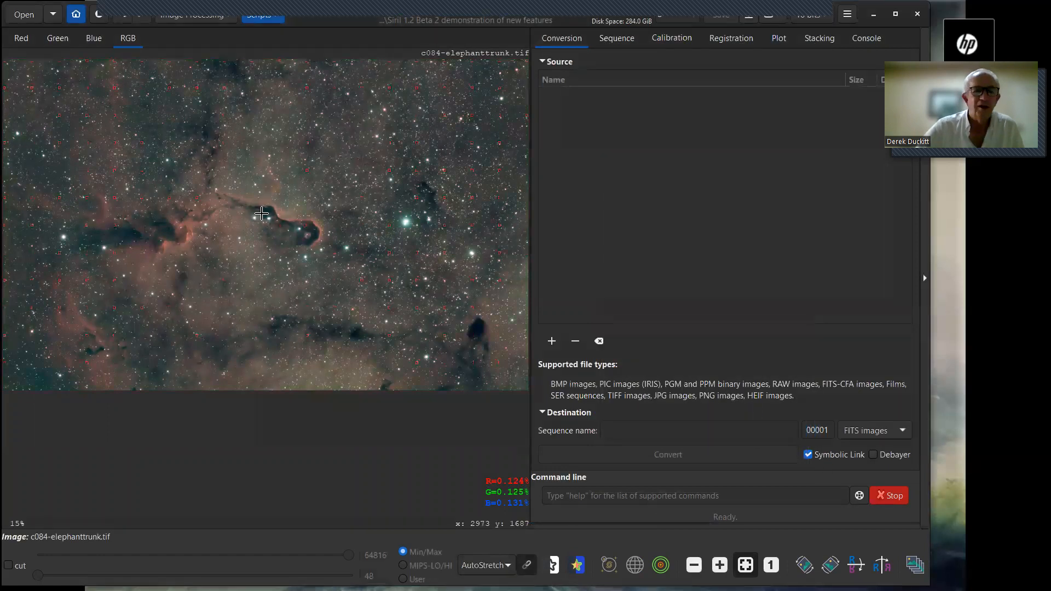
Step: Start Photometric Color Calibration, check the nebula's catalogue number in the image folder's file names and search SIMBAD for ic1396
{"action": "left_click", "coordinate": [226, 16]}
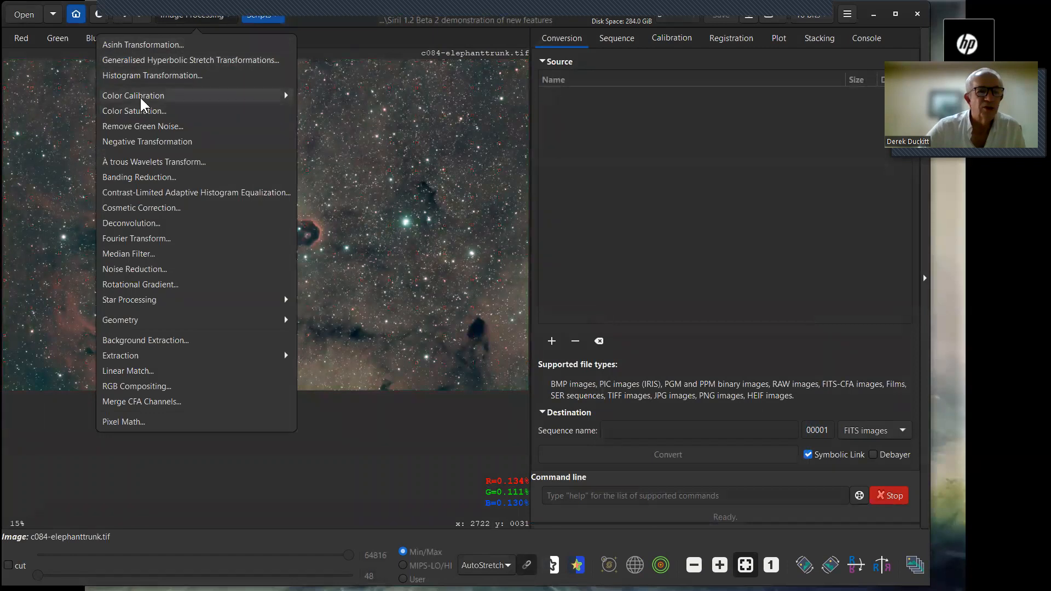
{"action": "left_click", "coordinate": [140, 97]}
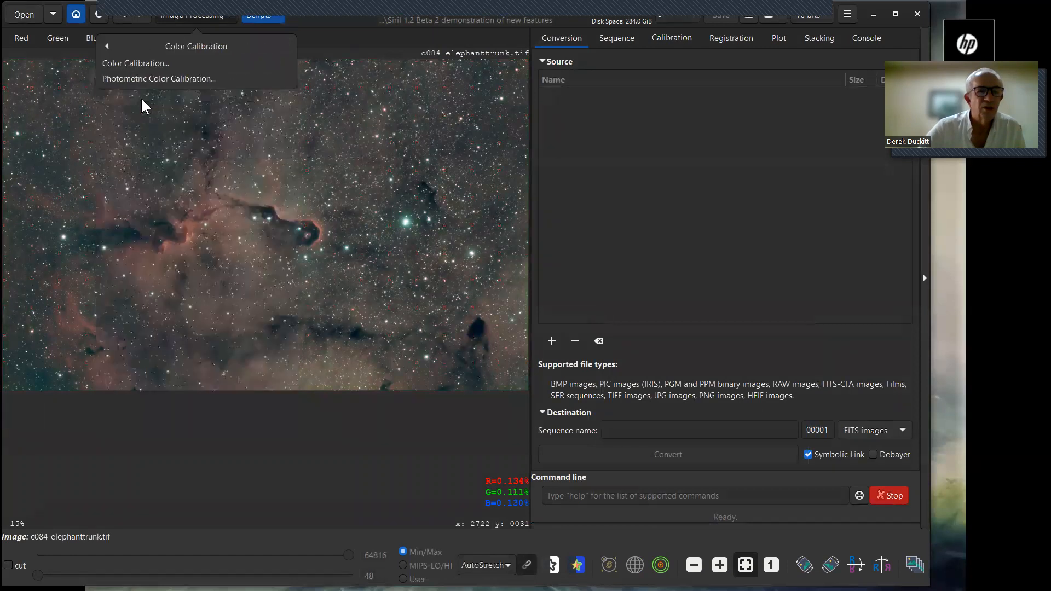
{"action": "left_click", "coordinate": [162, 78]}
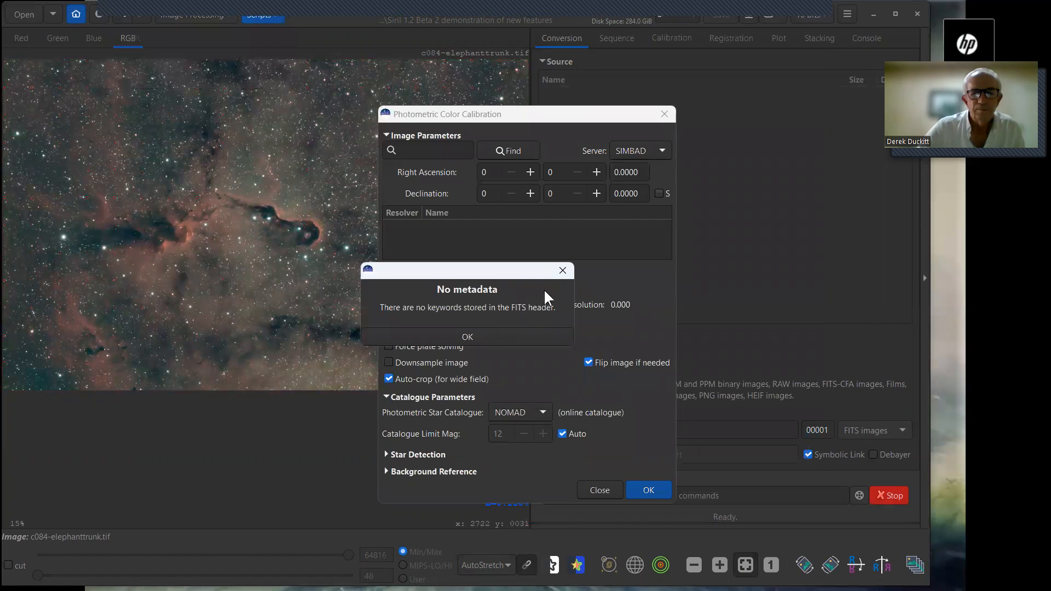
{"action": "left_click", "coordinate": [562, 271]}
{"action": "left_click", "coordinate": [455, 147]}
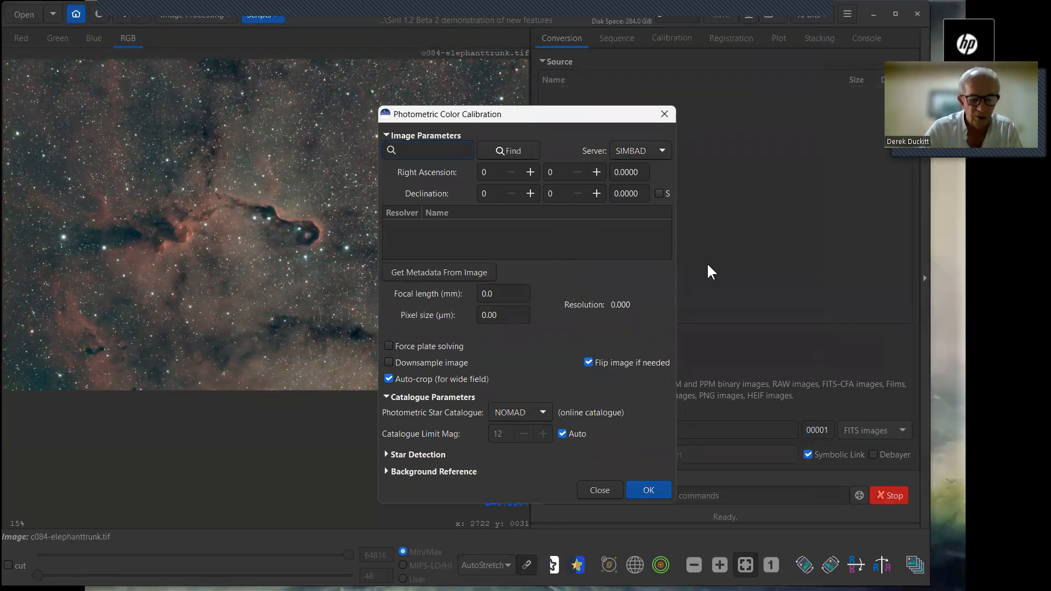
{"action": "type", "text": "ic139"}
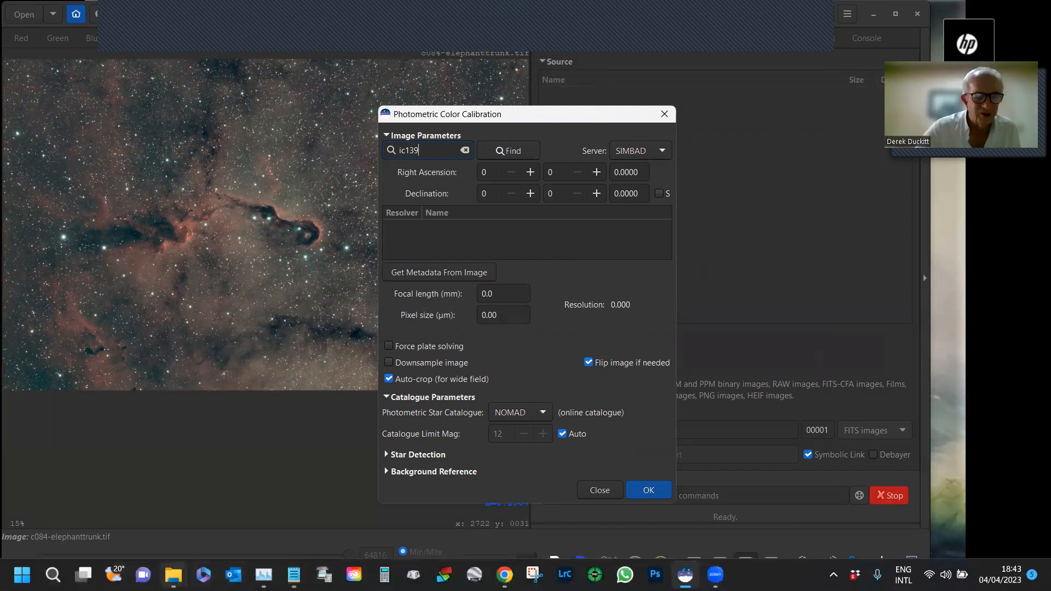
{"action": "mouse_move", "coordinate": [173, 575]}
{"action": "left_click", "coordinate": [112, 502]}
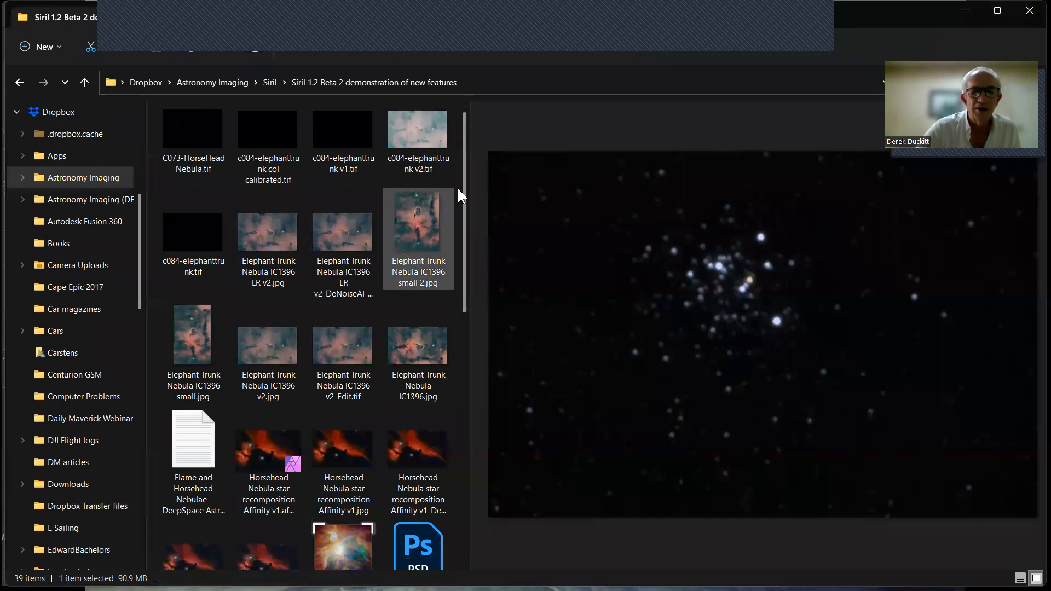
{"action": "left_click", "coordinate": [965, 11]}
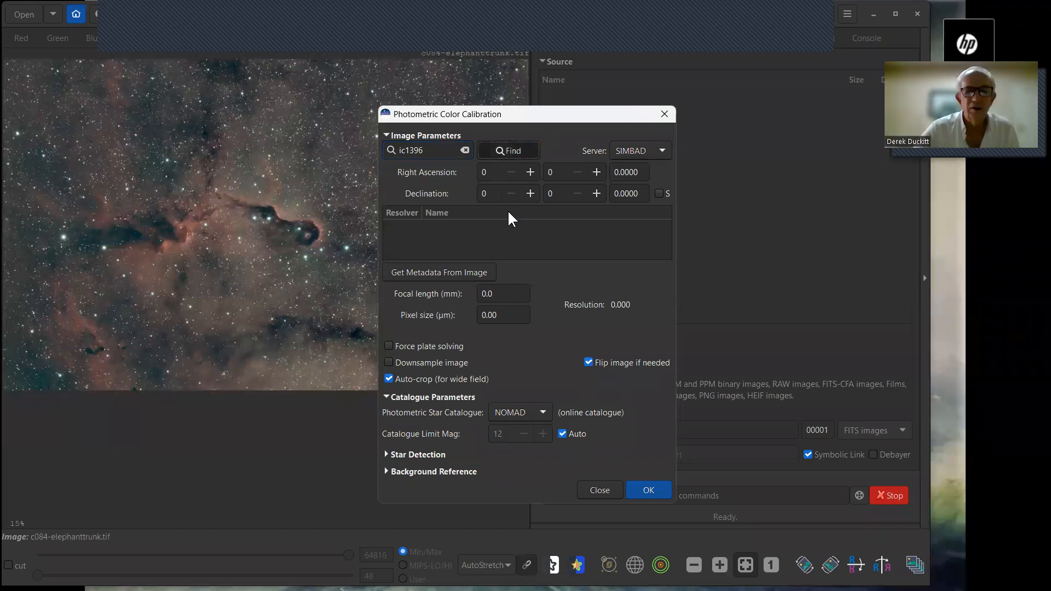
Step: Run the photometric color calibration with a focal length of 840 mm and a pixel size of 3.76 µm, closing its dialog when finished
{"action": "left_click_drag", "start_coordinate": [492, 300], "coordinate": [459, 294]}
{"action": "type", "text": "840"}
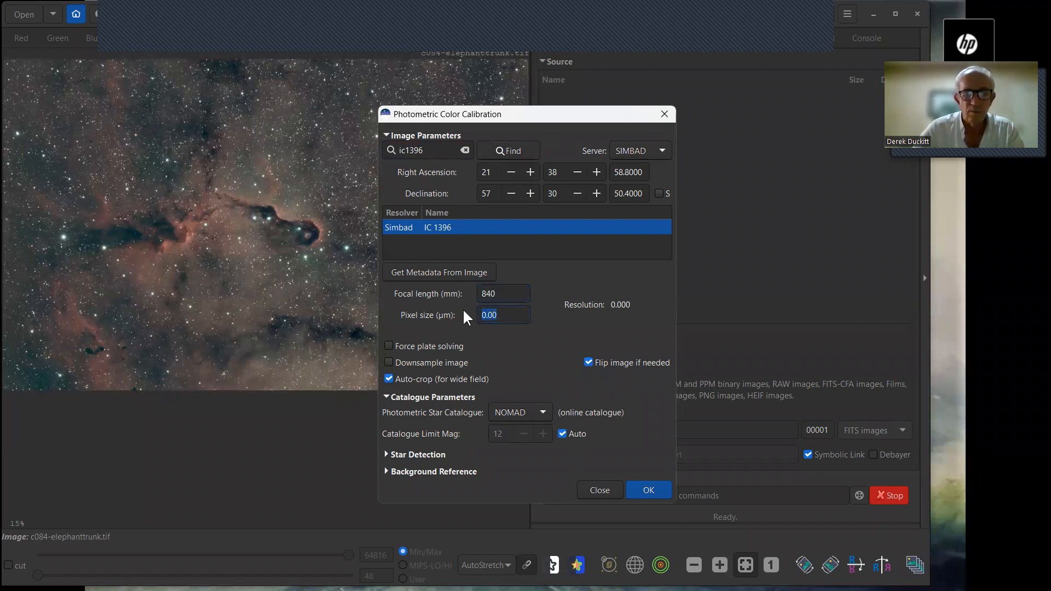
{"action": "type", "text": "3"}
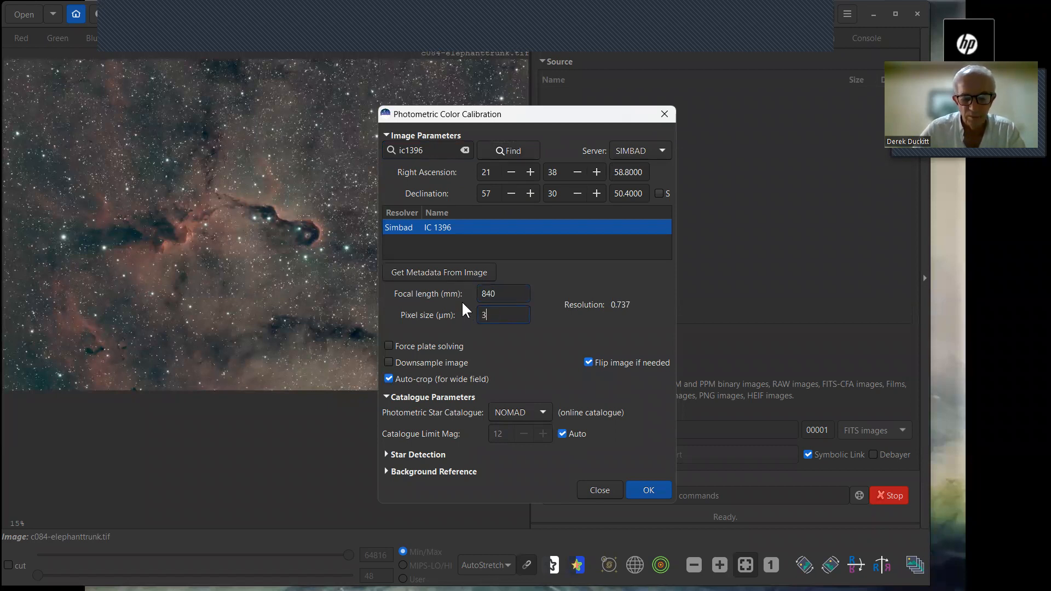
{"action": "type", "text": ".76"}
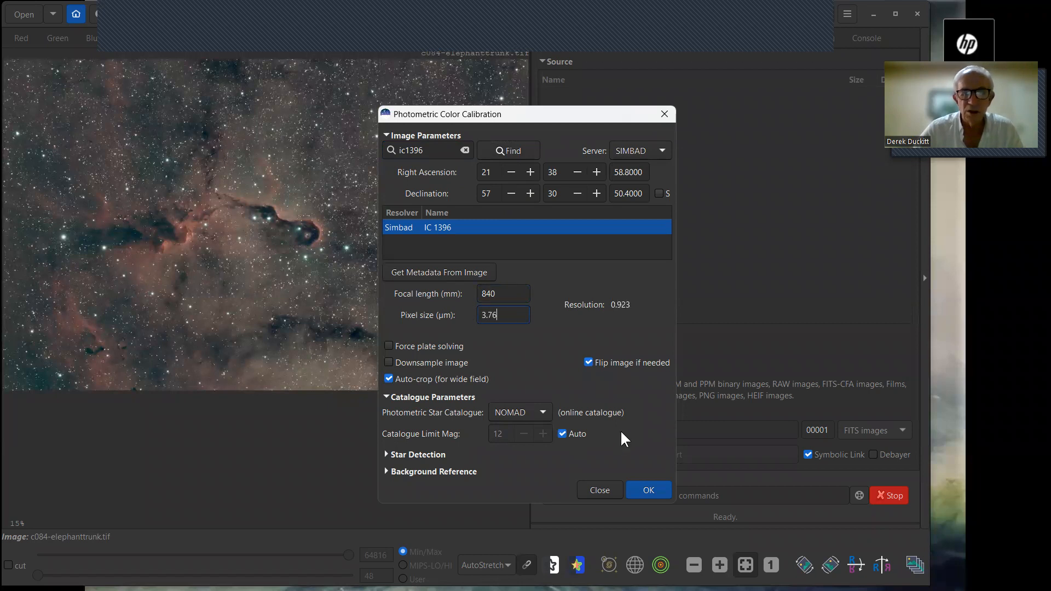
{"action": "left_click", "coordinate": [651, 489]}
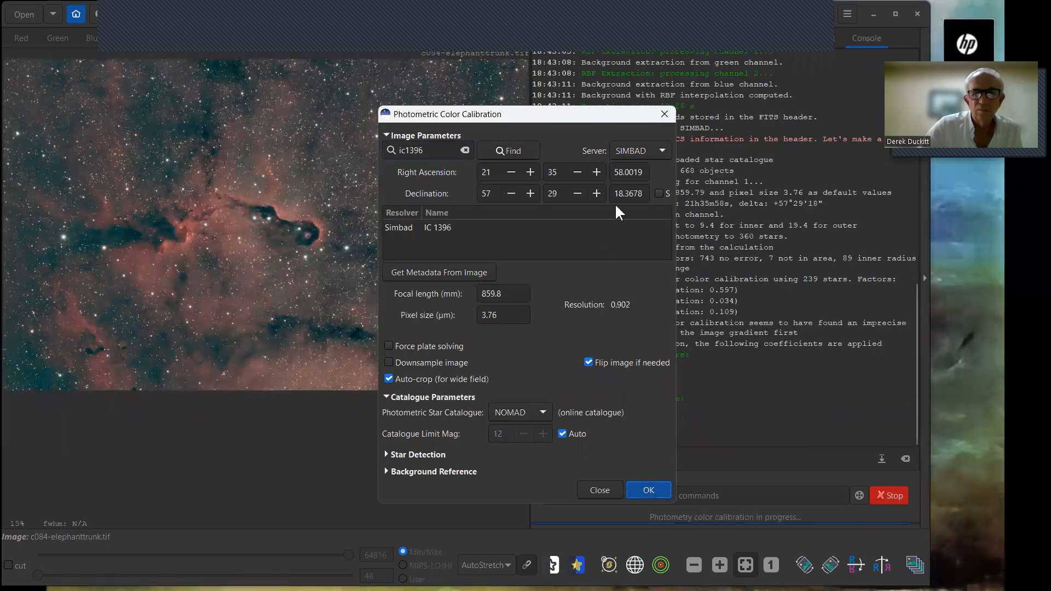
{"action": "left_click", "coordinate": [664, 113]}
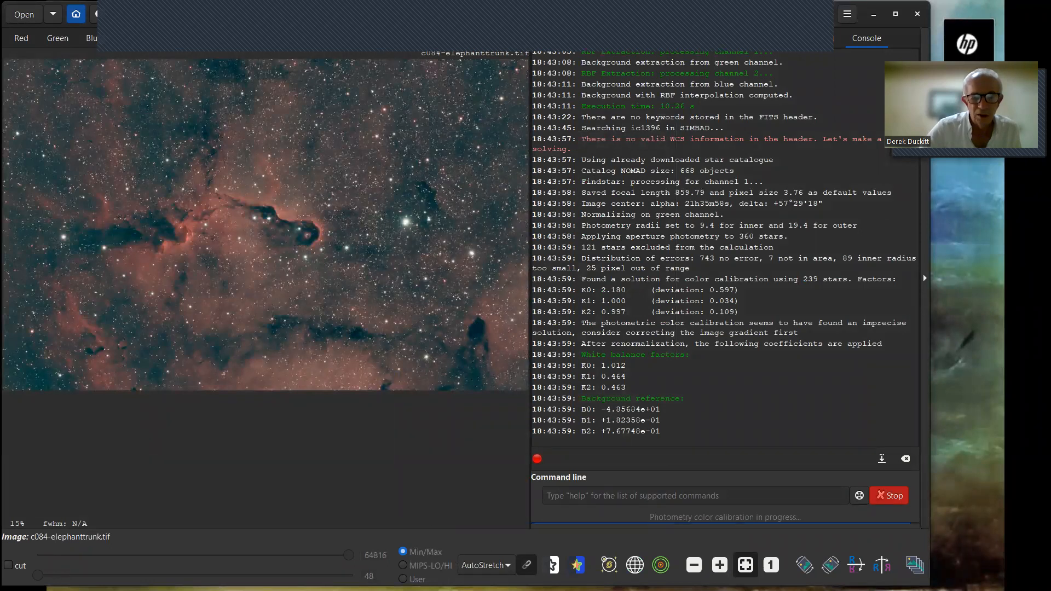
Step: Switch the image display to Linear and run StarNet Star Removal with pre-stretching of the linear image and star mask generation enabled
{"action": "left_click", "coordinate": [504, 564]}
{"action": "left_click", "coordinate": [482, 433]}
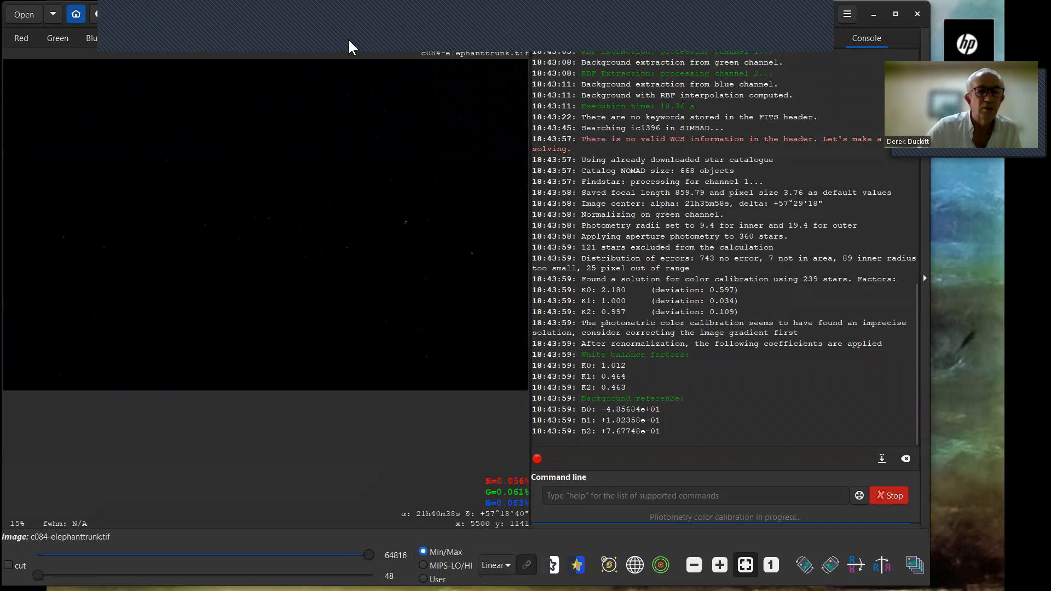
{"action": "left_click", "coordinate": [195, 14]}
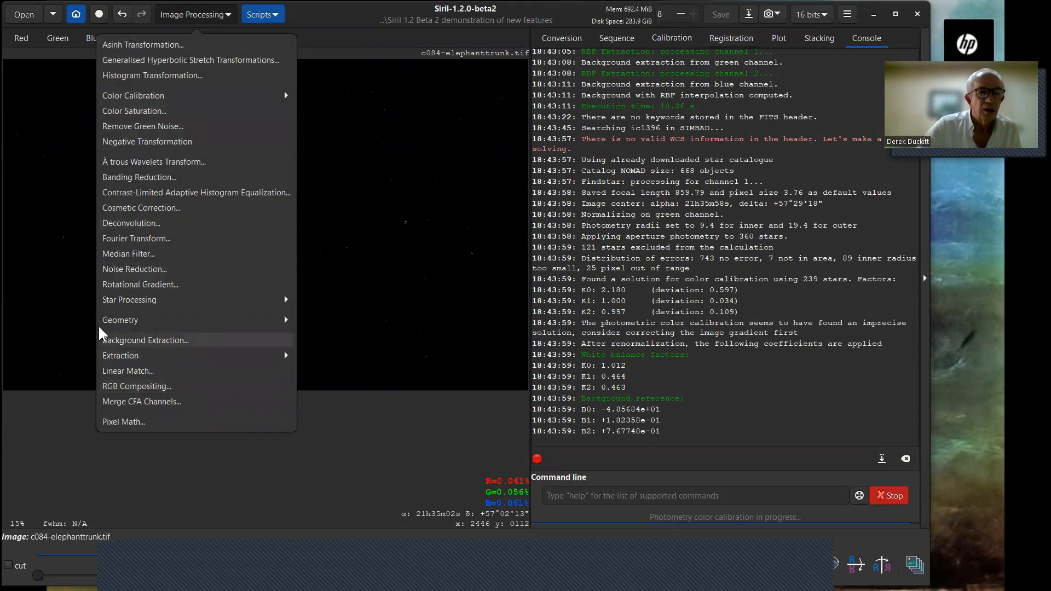
{"action": "left_click", "coordinate": [161, 300]}
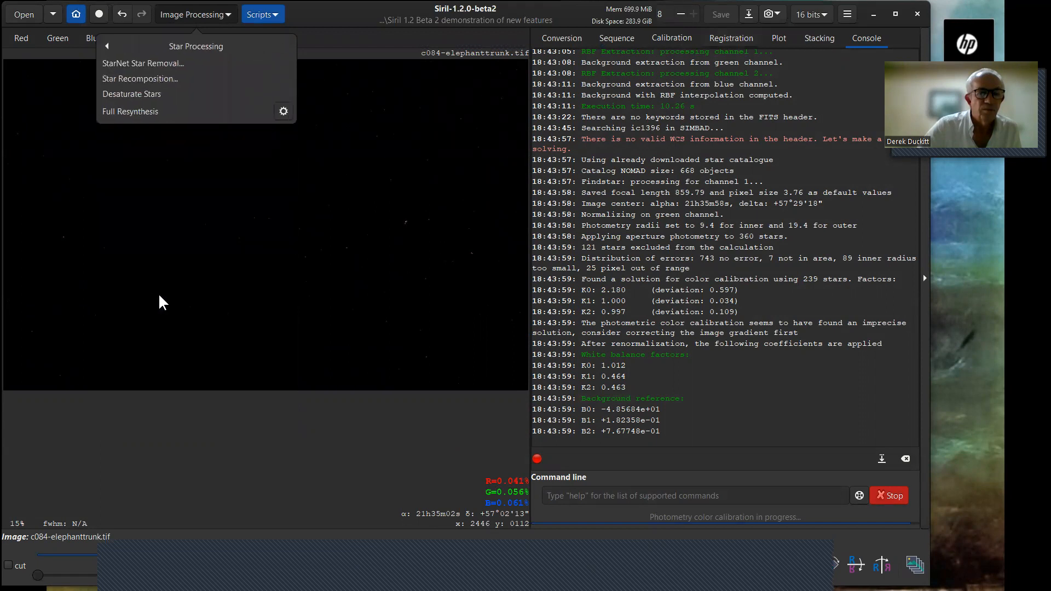
{"action": "left_click", "coordinate": [148, 62]}
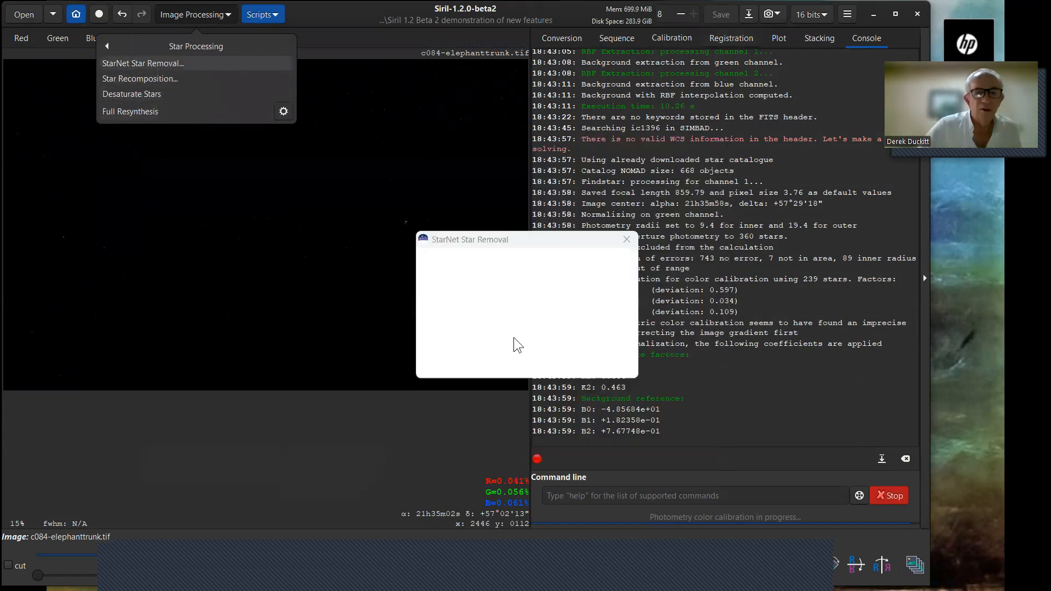
{"action": "left_click", "coordinate": [425, 259]}
{"action": "left_click", "coordinate": [685, 367]}
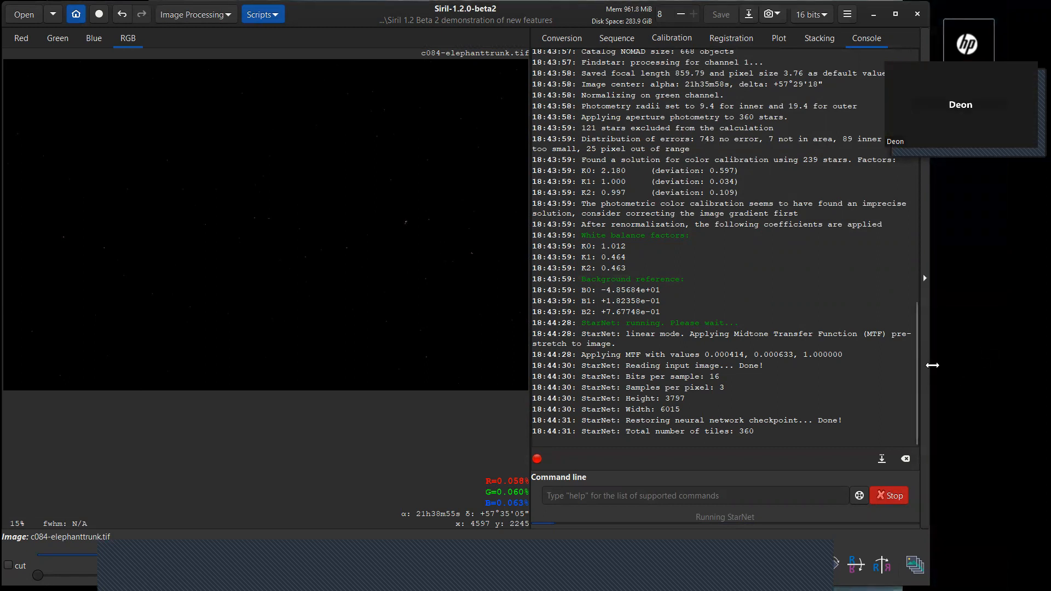
Step: Review the StarNet Star Removal options for pre-stretch, star recomposition, star mask, upsampling and custom stride without executing them again
{"action": "left_click_drag", "start_coordinate": [942, 363], "coordinate": [954, 328]}
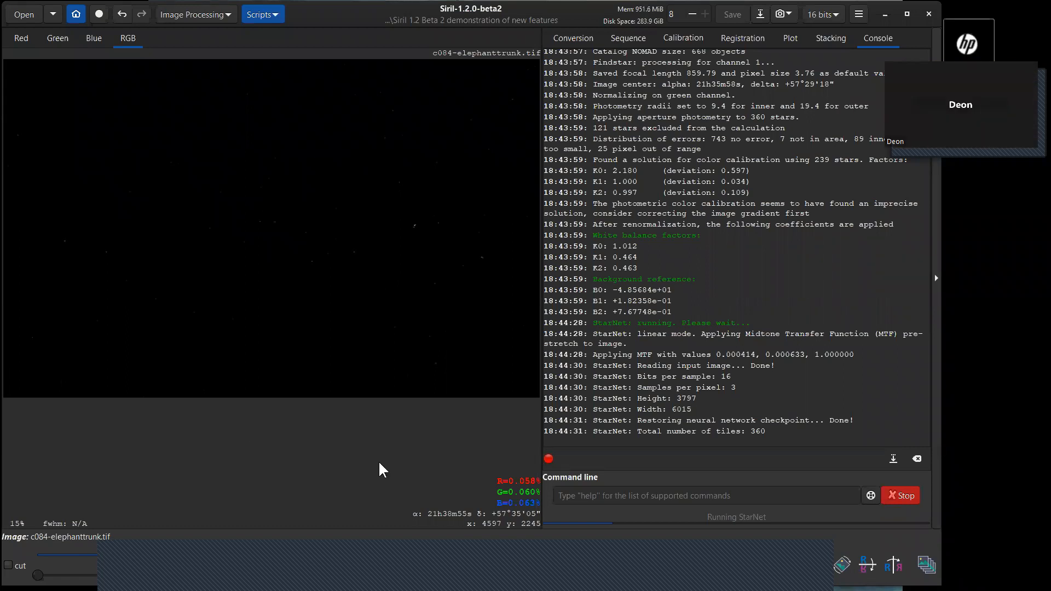
{"action": "left_click", "coordinate": [225, 12]}
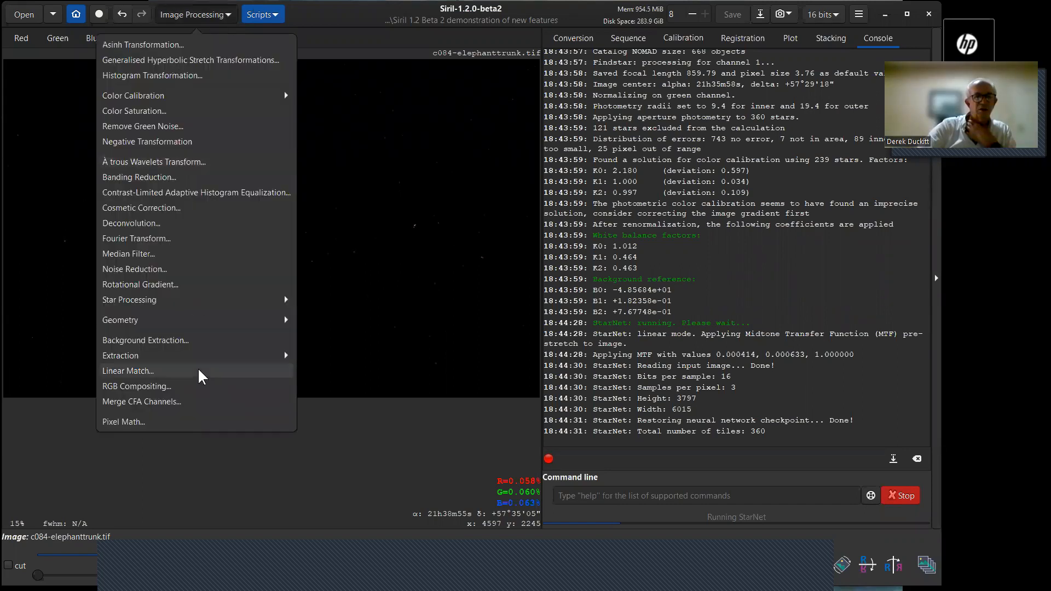
{"action": "left_click", "coordinate": [131, 302]}
{"action": "left_click", "coordinate": [152, 63]}
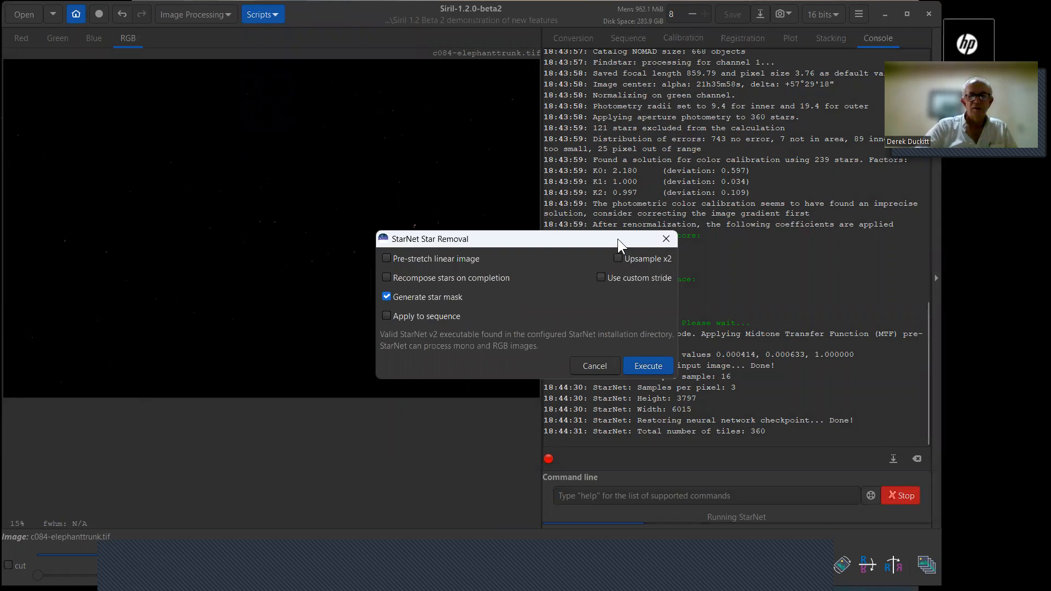
{"action": "left_click_drag", "start_coordinate": [617, 238], "coordinate": [767, 194]}
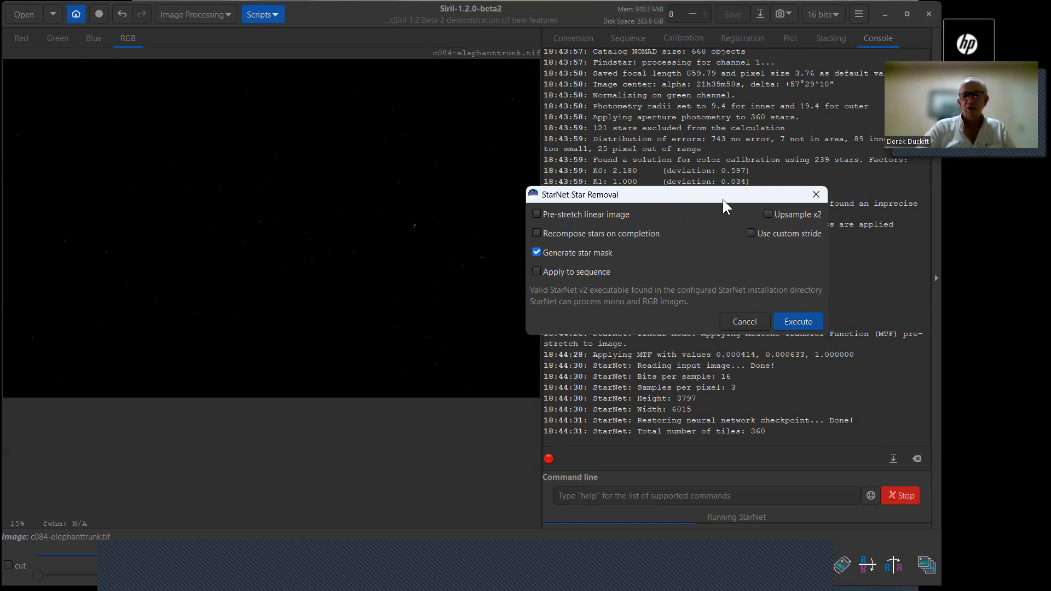
{"action": "left_click_drag", "start_coordinate": [729, 200], "coordinate": [759, 203]}
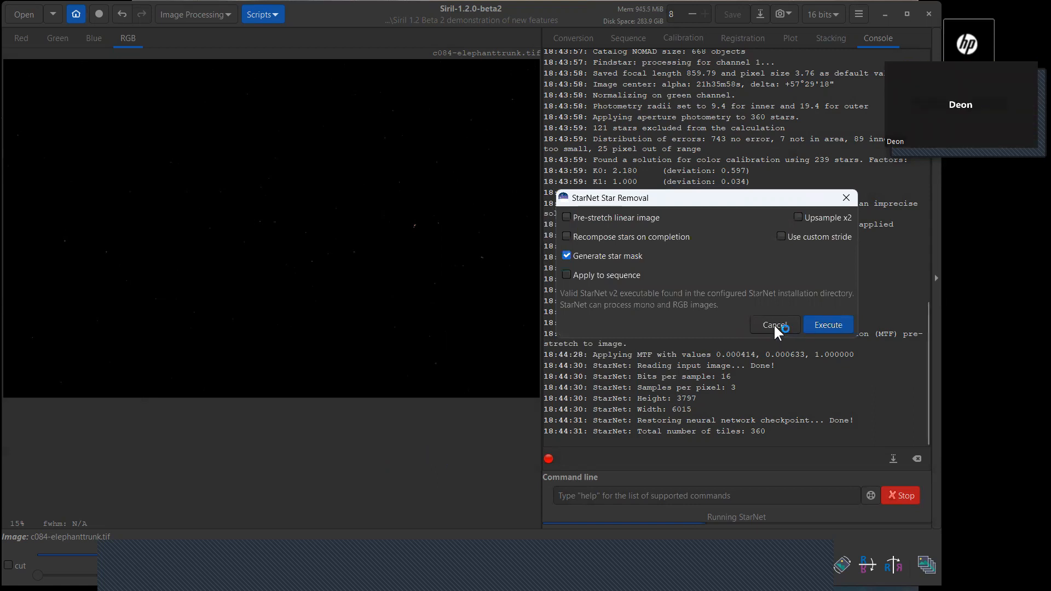
{"action": "left_click", "coordinate": [846, 198]}
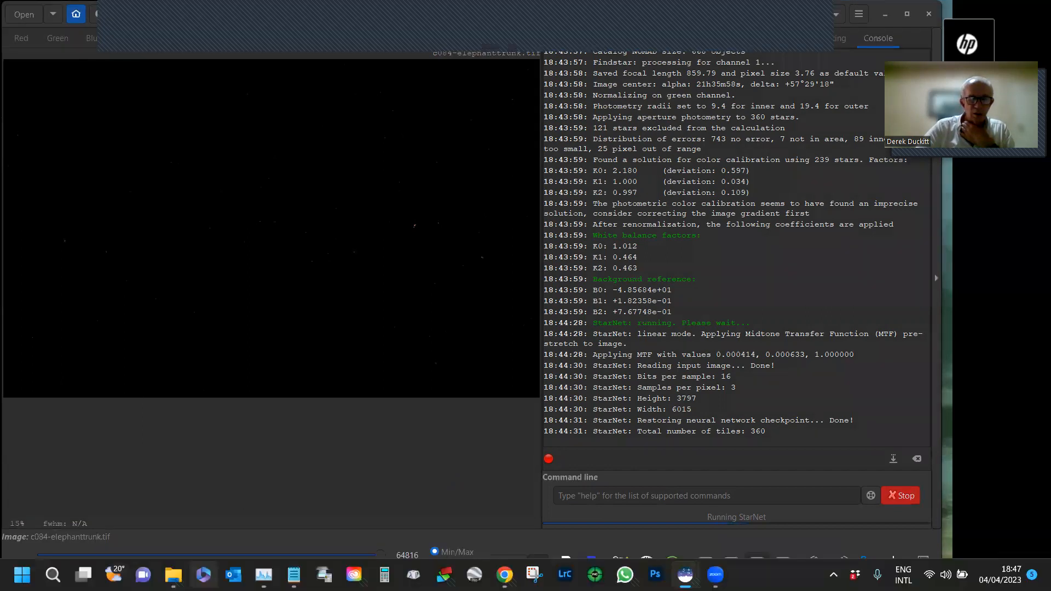
Step: Switch to File Explorer, locate Siril User Manual.pdf in the Siril folder and open it in Adobe Acrobat
{"action": "mouse_move", "coordinate": [173, 575]}
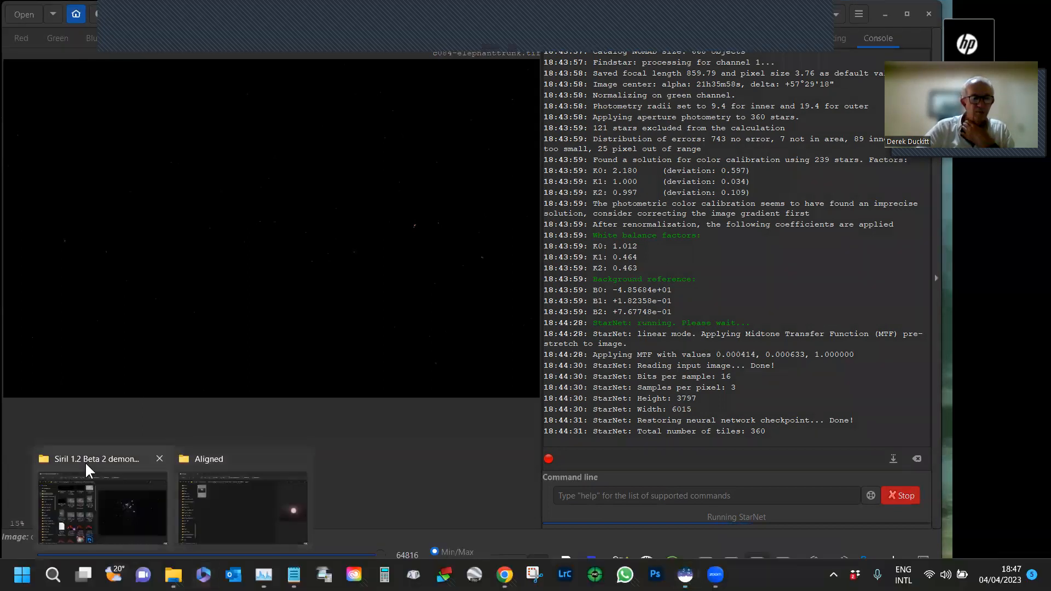
{"action": "left_click", "coordinate": [295, 458]}
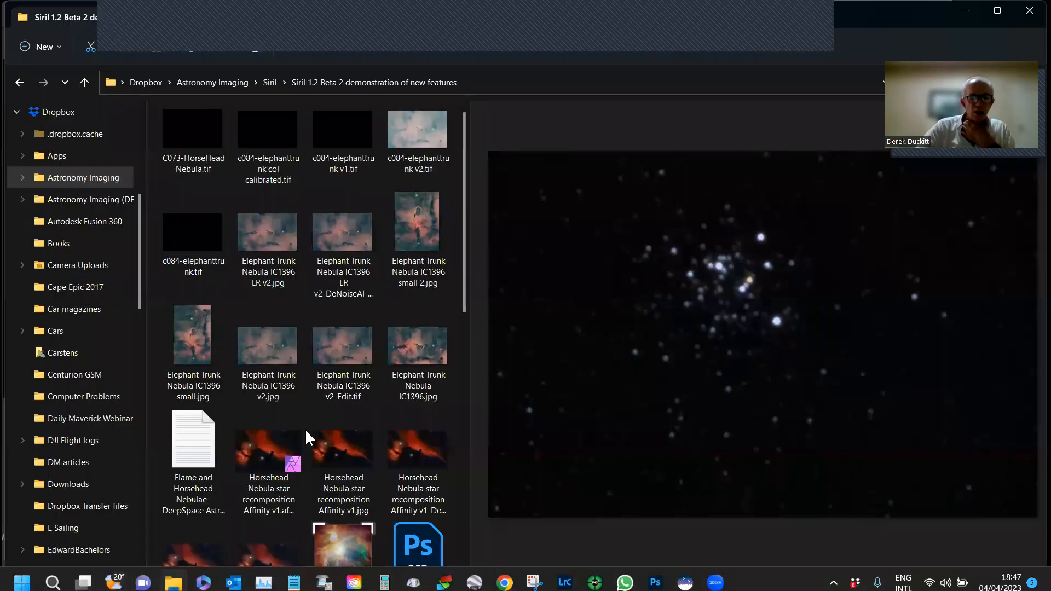
{"action": "left_click", "coordinate": [269, 83]}
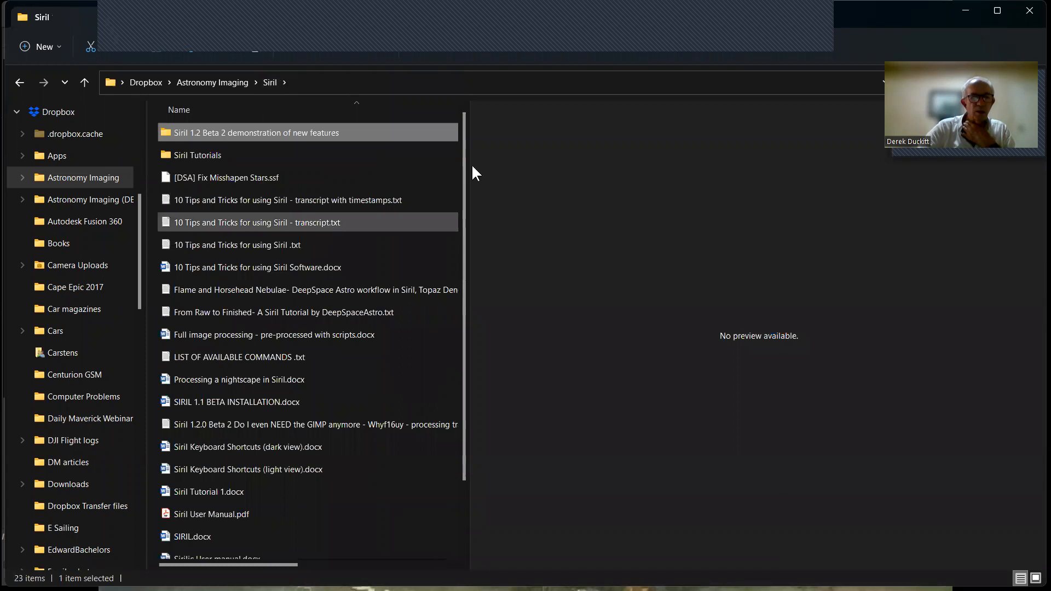
{"action": "left_click_drag", "start_coordinate": [469, 169], "coordinate": [623, 193]}
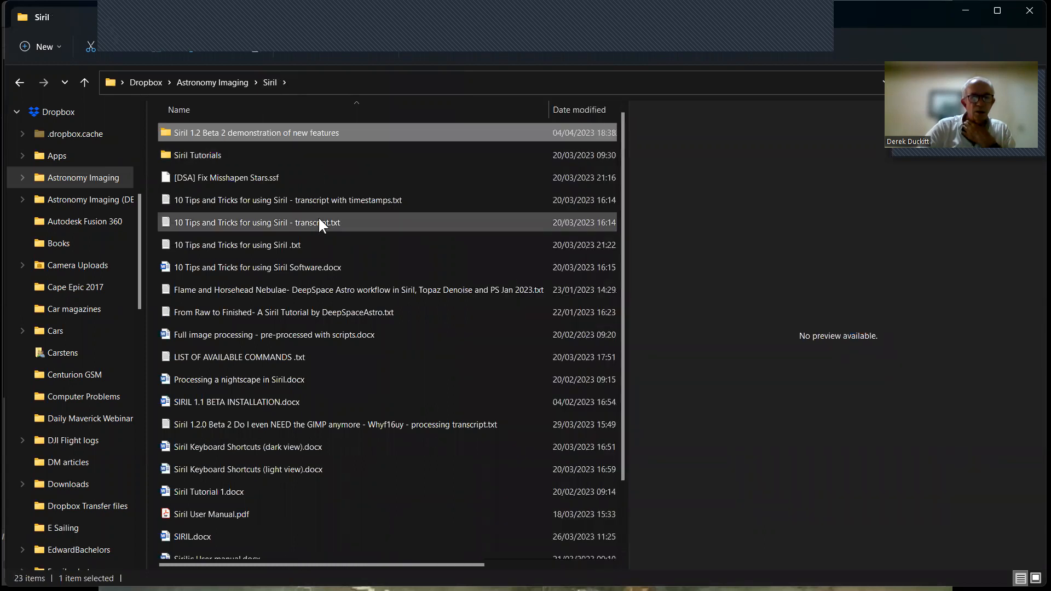
{"action": "scroll", "coordinate": [359, 501], "scroll_direction": "down", "scroll_amount": 1}
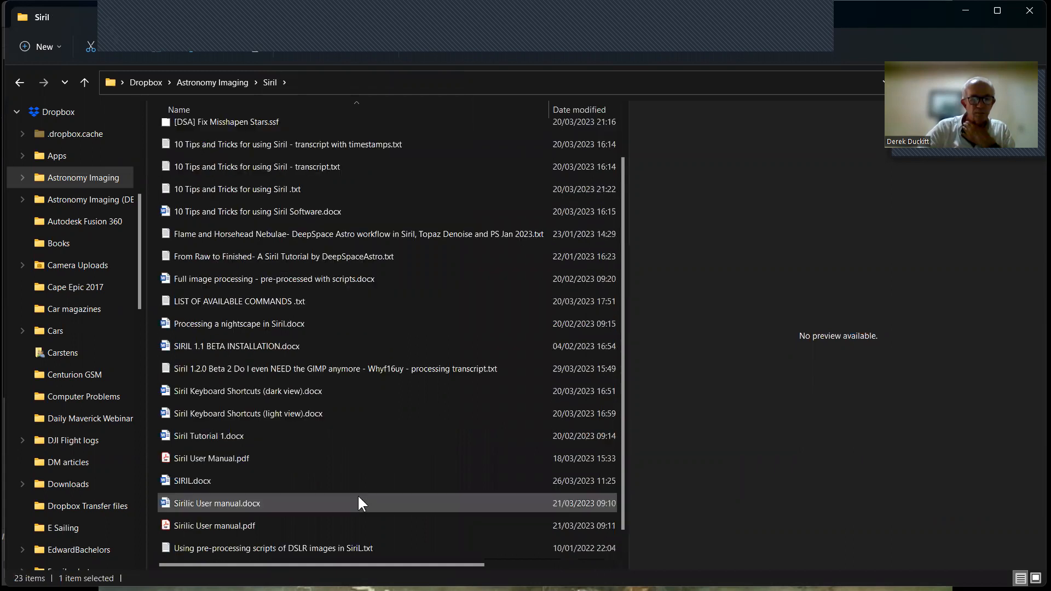
{"action": "left_click", "coordinate": [227, 458]}
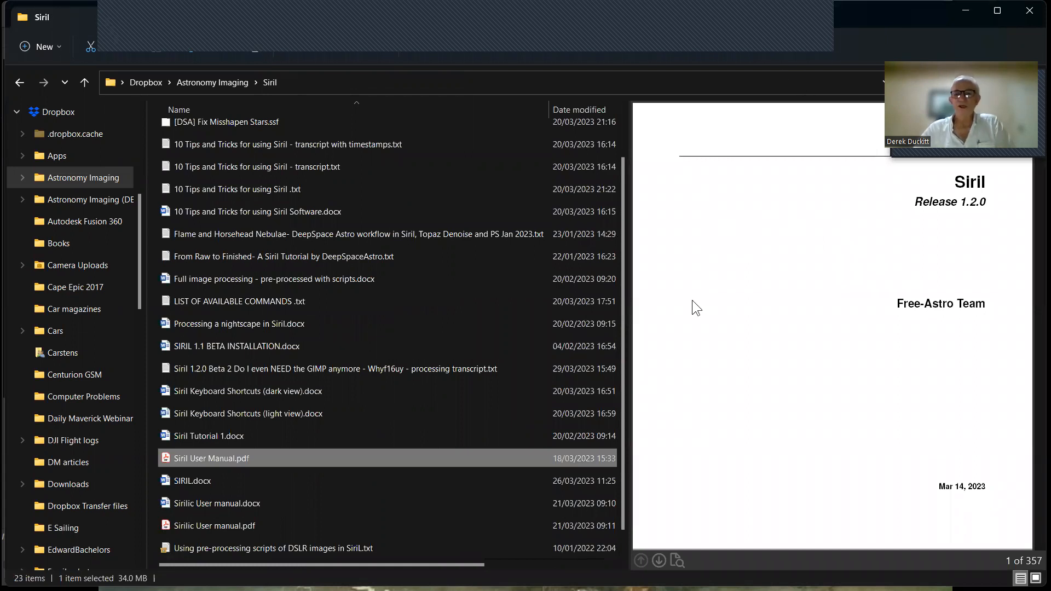
{"action": "left_click", "coordinate": [958, 12]}
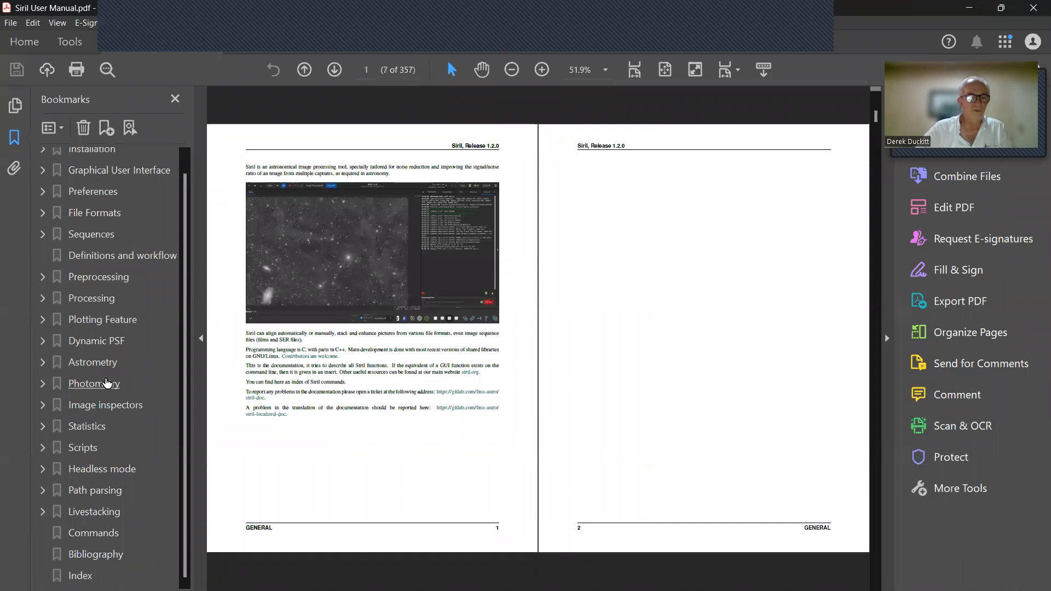
Step: Browse the Siril User Manual from the introduction through the Preferences, File Formats and Sequences chapters to Preprocessing, leaving it and the file browser afterward
{"action": "scroll", "coordinate": [408, 383], "scroll_direction": "down", "scroll_amount": 2}
{"action": "scroll", "coordinate": [426, 377], "scroll_direction": "down", "scroll_amount": 3}
{"action": "scroll", "coordinate": [426, 377], "scroll_direction": "down", "scroll_amount": 5}
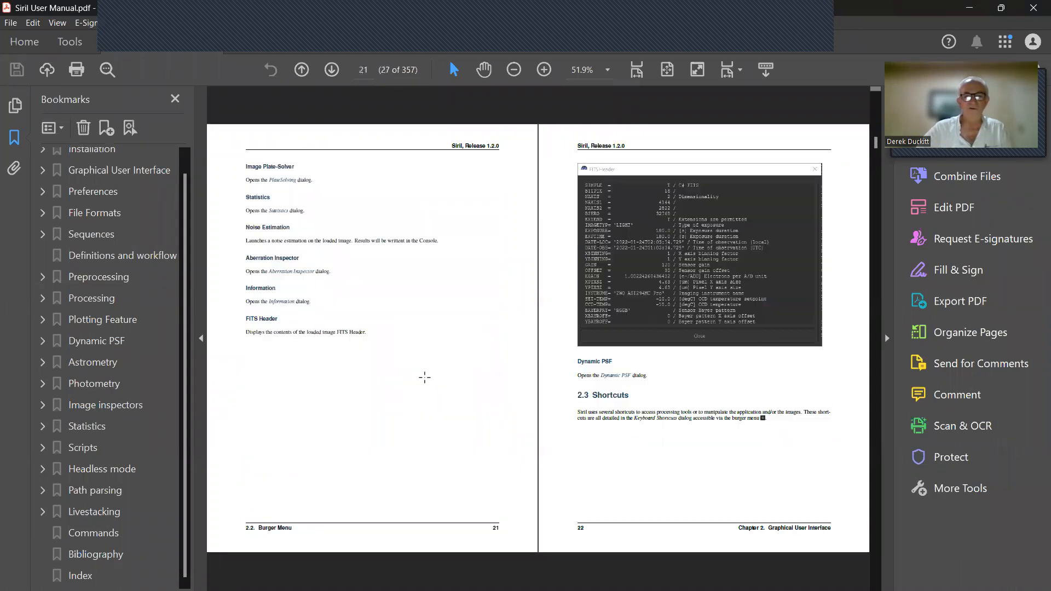
{"action": "scroll", "coordinate": [425, 377], "scroll_direction": "down", "scroll_amount": 4}
{"action": "scroll", "coordinate": [425, 377], "scroll_direction": "down", "scroll_amount": 4}
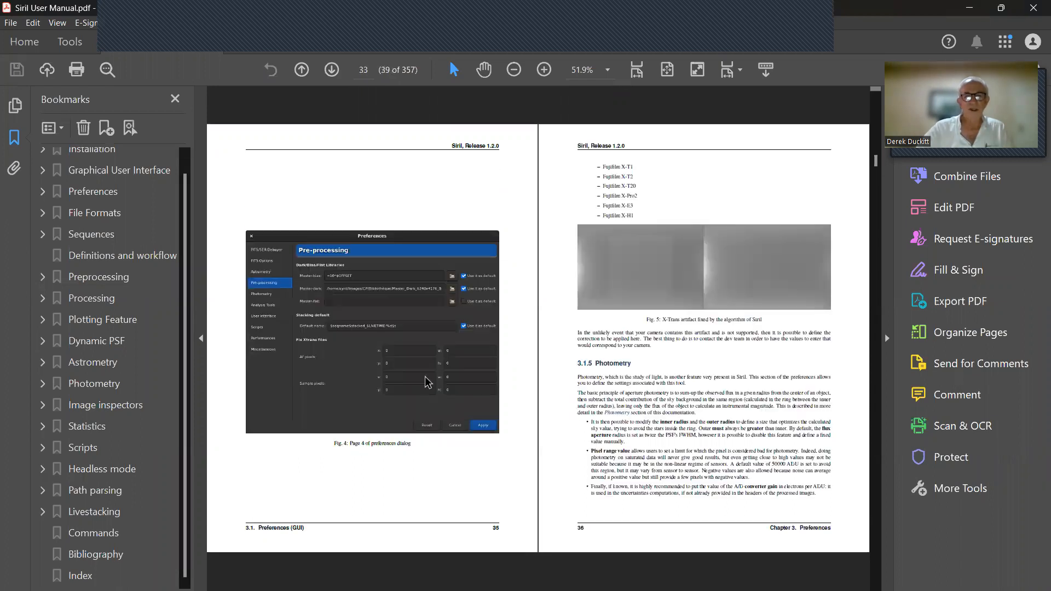
{"action": "scroll", "coordinate": [425, 377], "scroll_direction": "down", "scroll_amount": 1}
{"action": "scroll", "coordinate": [426, 378], "scroll_direction": "down", "scroll_amount": 4}
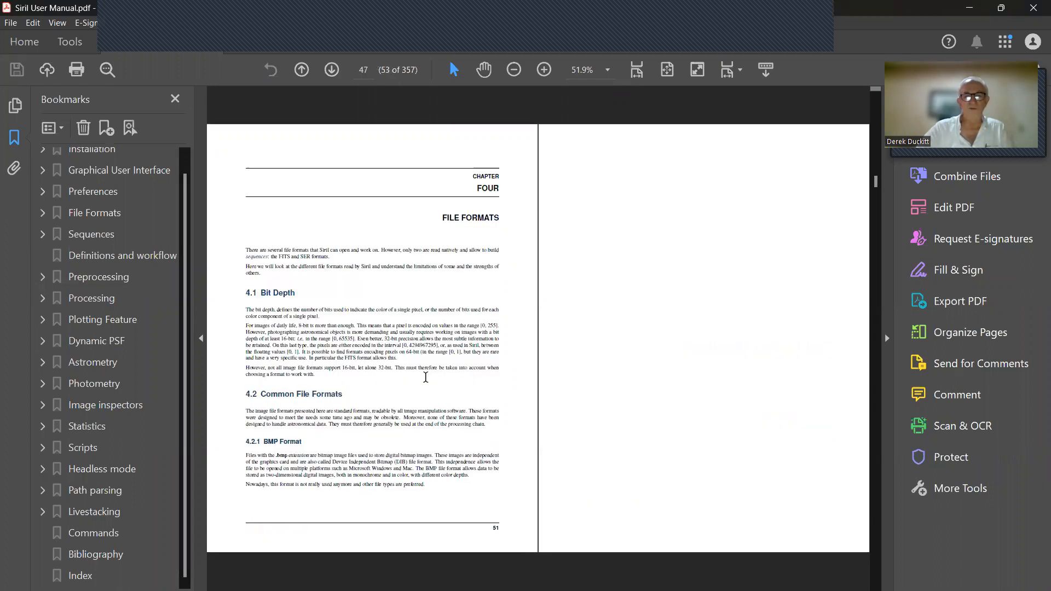
{"action": "scroll", "coordinate": [426, 377], "scroll_direction": "down", "scroll_amount": 4}
{"action": "scroll", "coordinate": [425, 377], "scroll_direction": "down", "scroll_amount": 4}
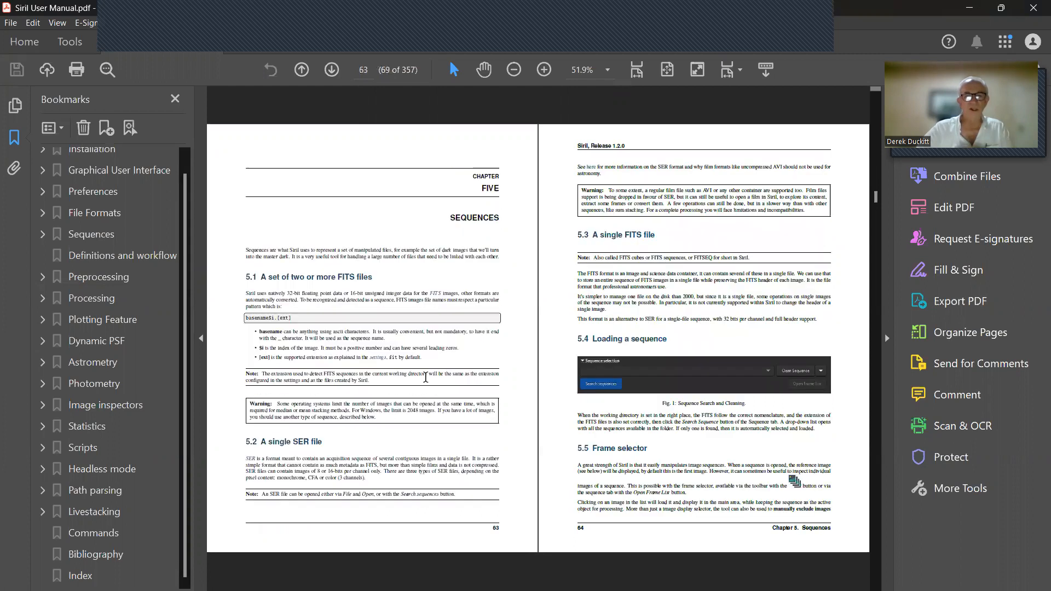
{"action": "scroll", "coordinate": [425, 377], "scroll_direction": "down", "scroll_amount": 4}
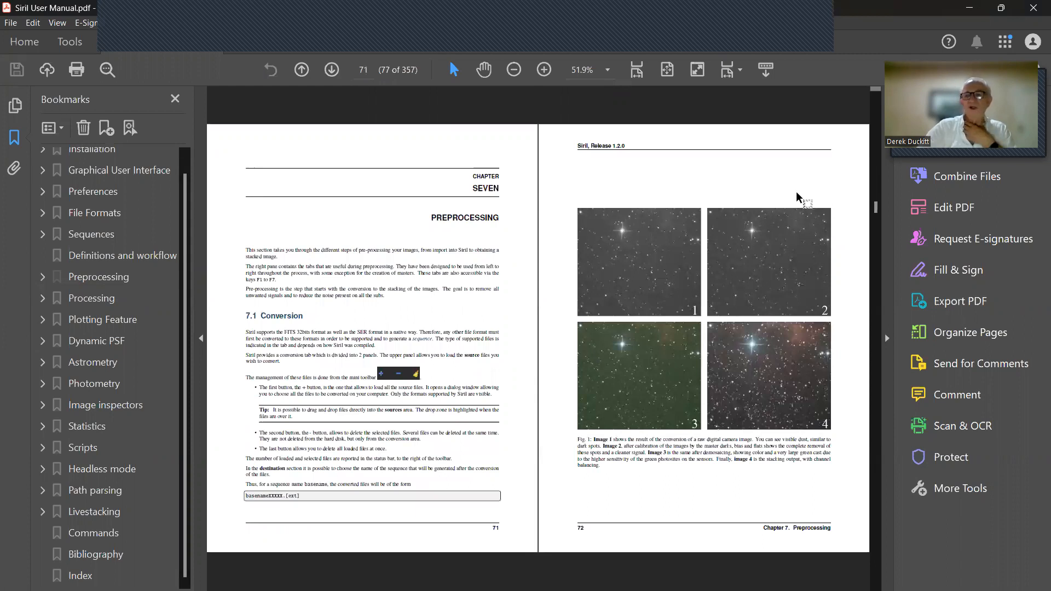
{"action": "left_click", "coordinate": [975, 7]}
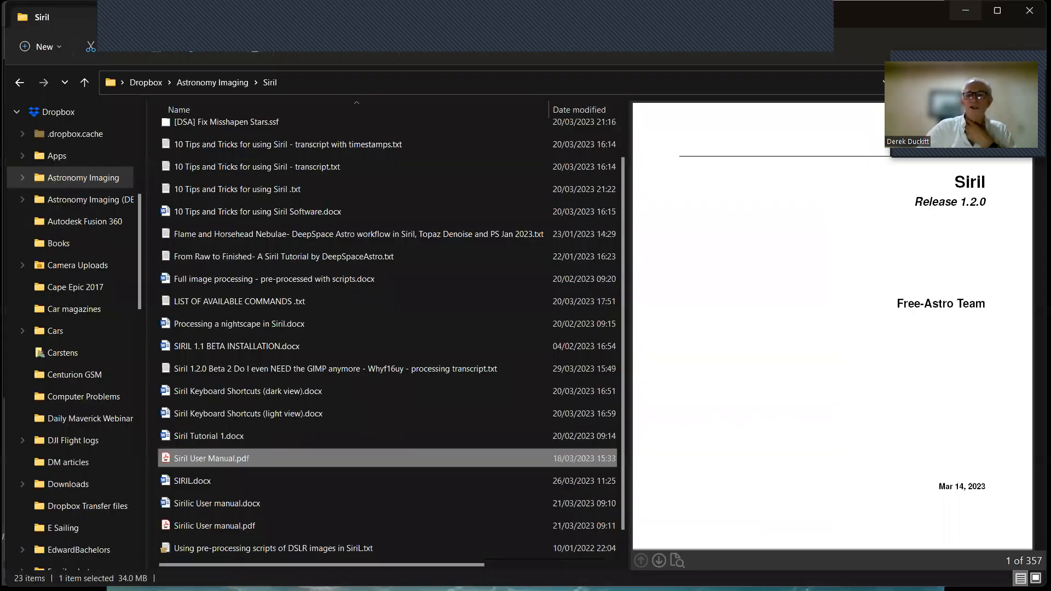
{"action": "left_click", "coordinate": [965, 11]}
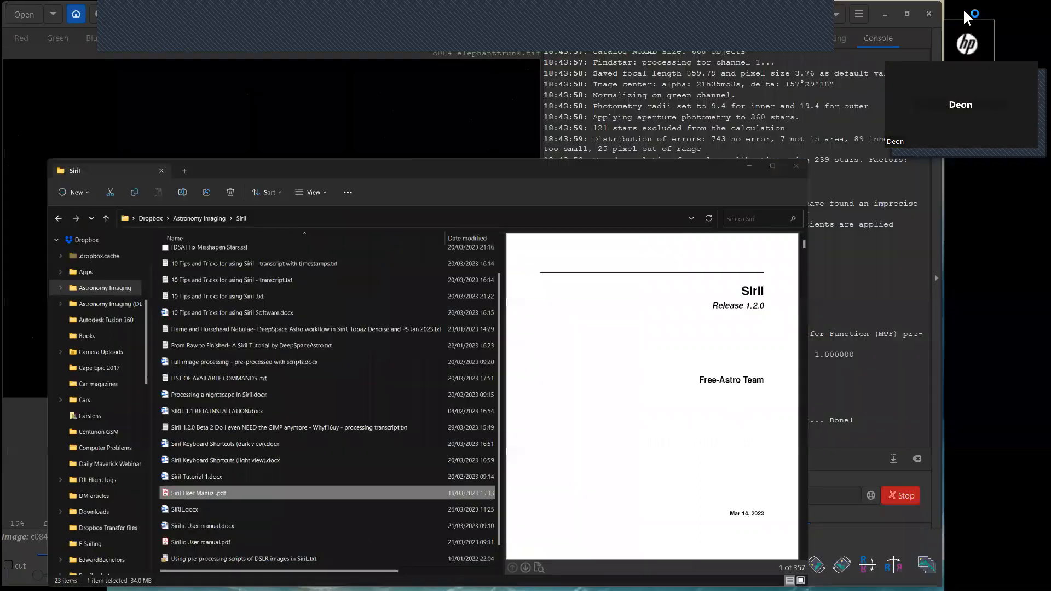
Step: Return to Siril and review the available Star Processing commands without starting any of them
{"action": "left_click", "coordinate": [823, 526]}
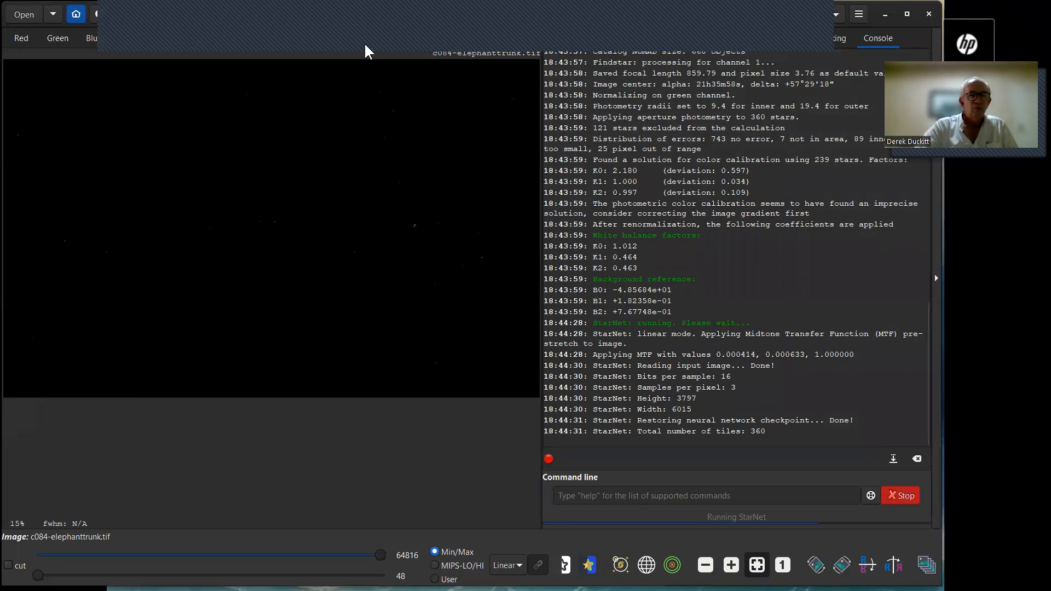
{"action": "left_click", "coordinate": [228, 15]}
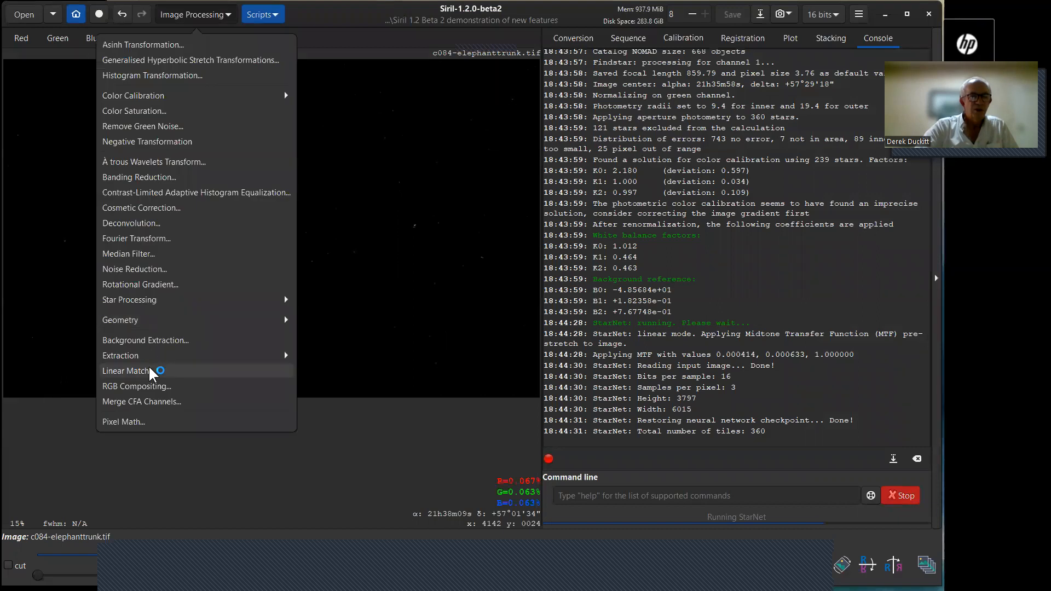
{"action": "left_click", "coordinate": [260, 300]}
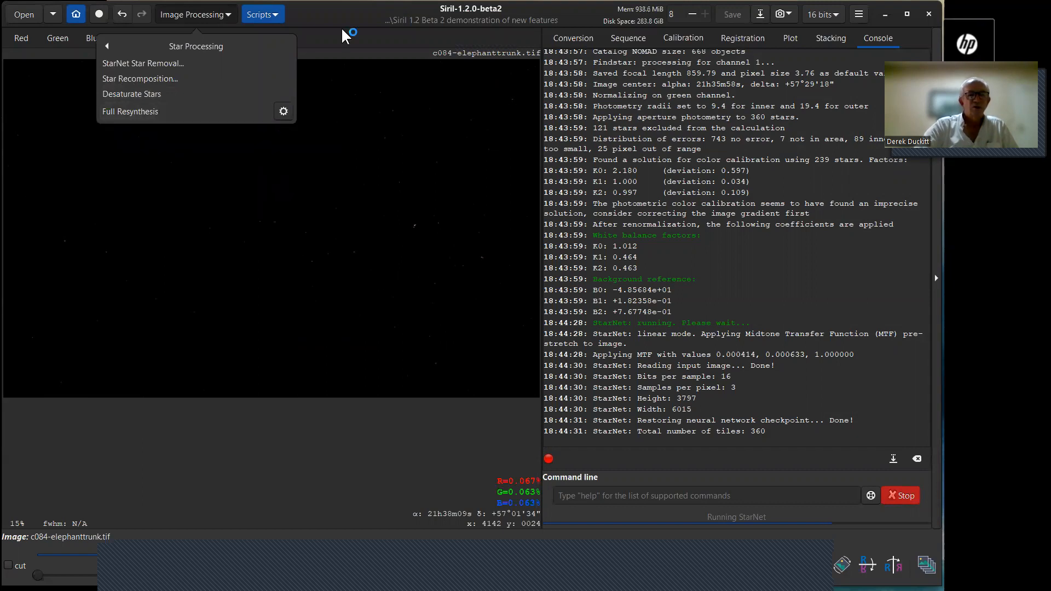
{"action": "left_click", "coordinate": [345, 44]}
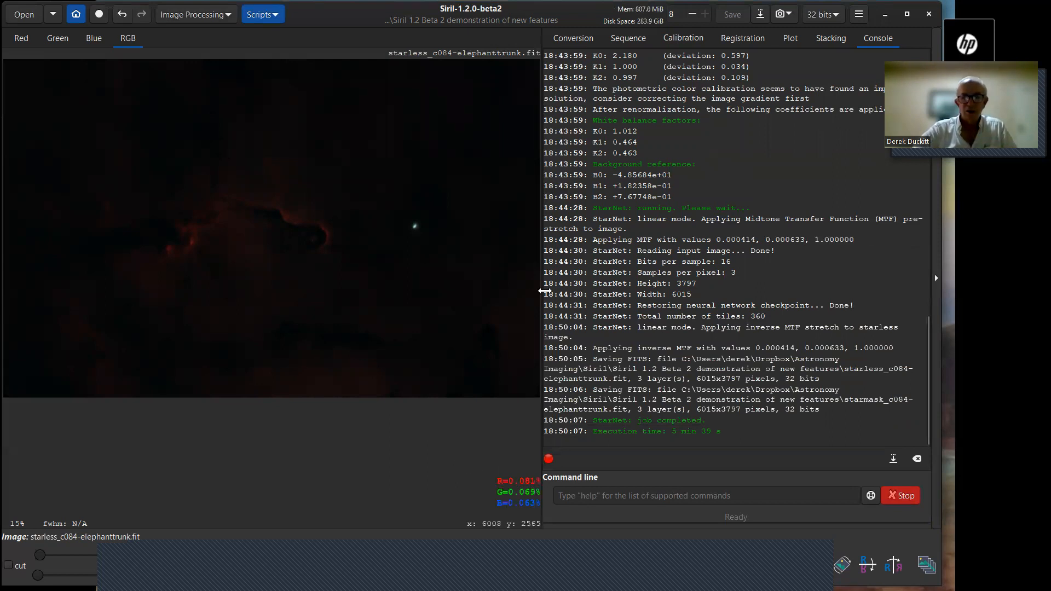
Step: Enlarge the starless nebula's image area and open Generalised Hyperbolic Stretch Transformations, positioning its dialog clear of most of the image
{"action": "left_click_drag", "start_coordinate": [542, 282], "coordinate": [636, 286]}
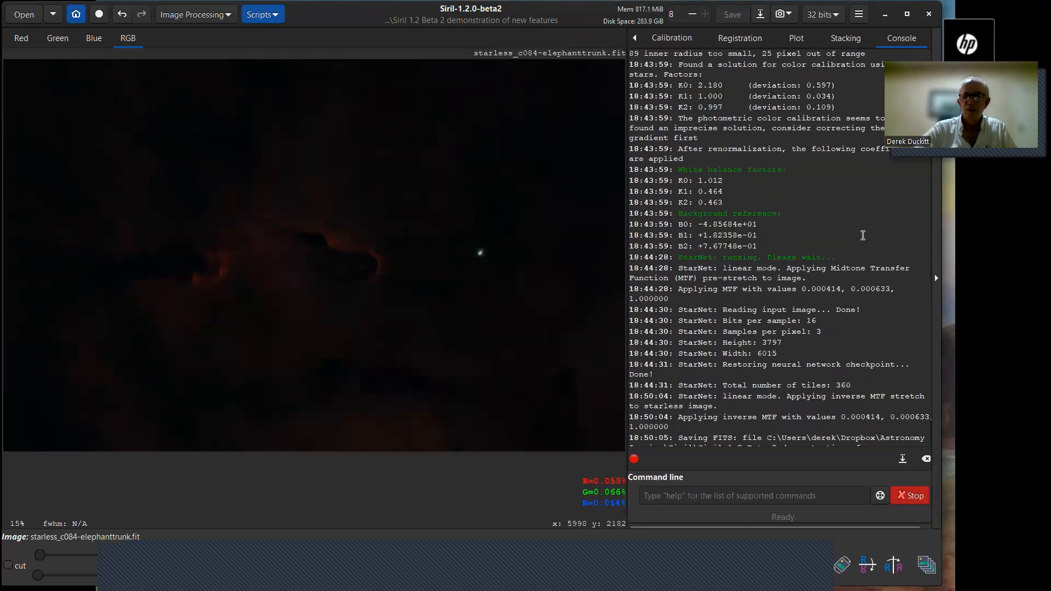
{"action": "left_click_drag", "start_coordinate": [950, 233], "coordinate": [988, 236]}
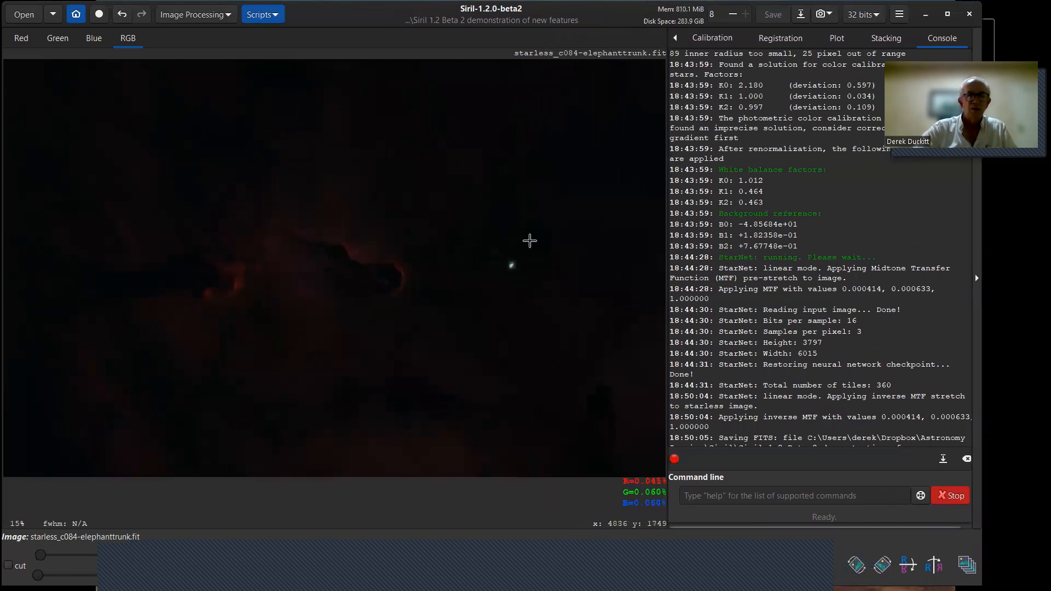
{"action": "left_click", "coordinate": [231, 19]}
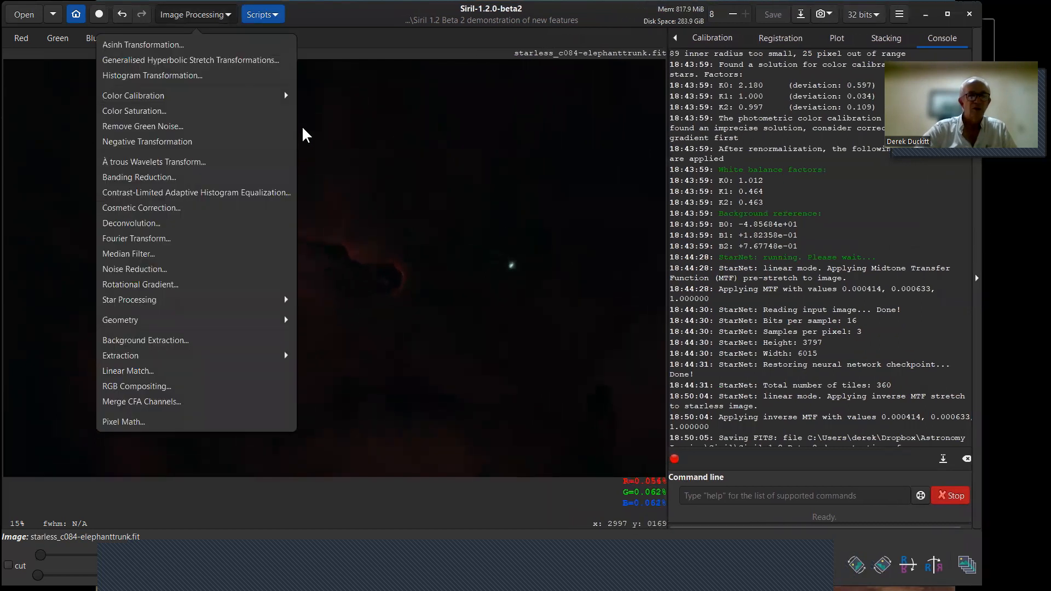
{"action": "left_click", "coordinate": [175, 64]}
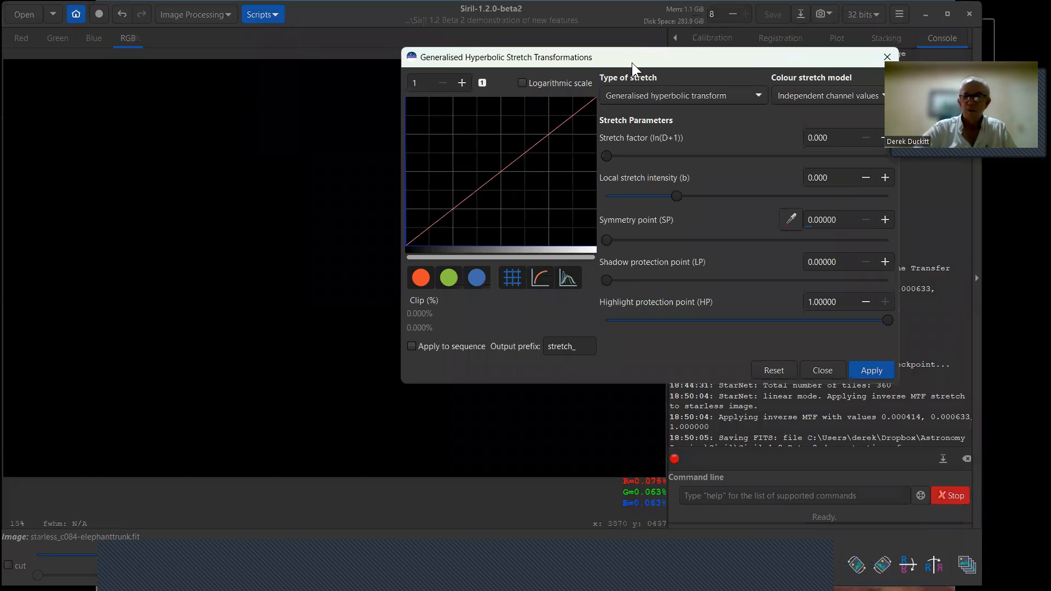
{"action": "left_click_drag", "start_coordinate": [631, 62], "coordinate": [711, 159]}
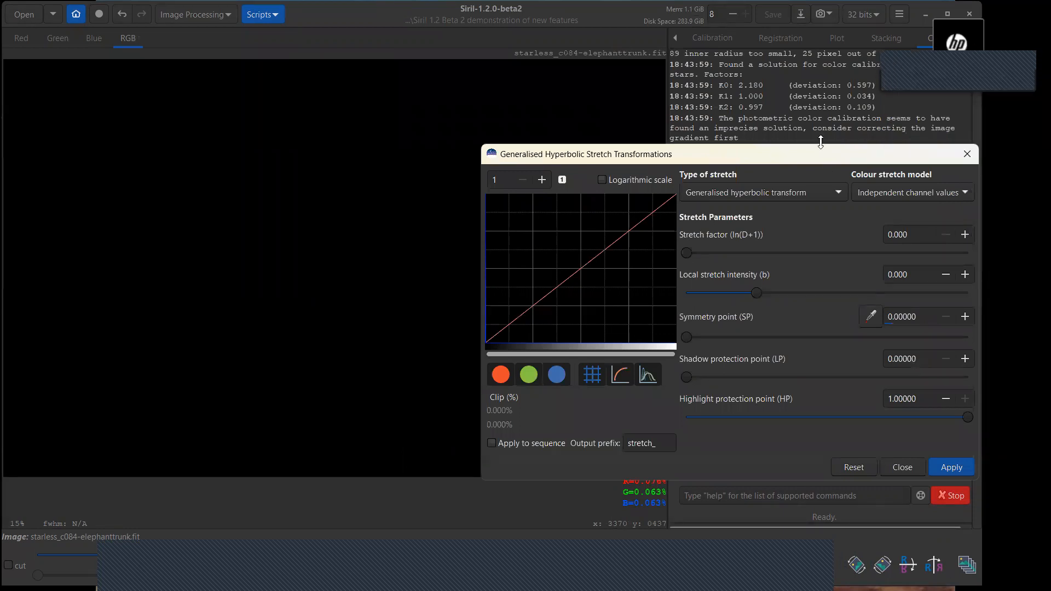
{"action": "left_click_drag", "start_coordinate": [821, 141], "coordinate": [806, 93]}
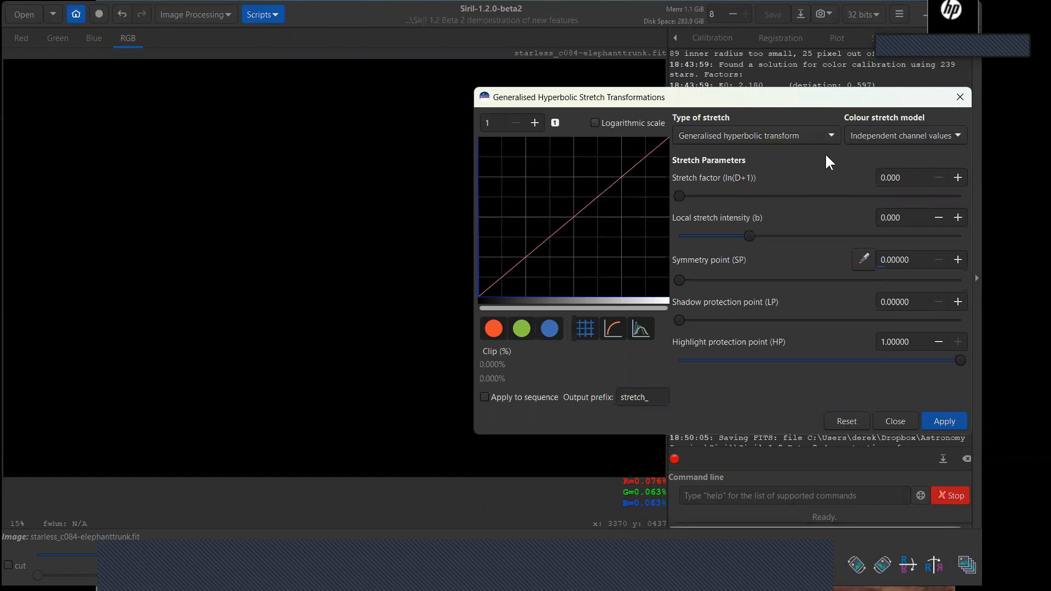
Step: Review the available stretch types and colour stretch models, keeping Generalised hyperbolic transform and Independent channel values
{"action": "left_click", "coordinate": [831, 136]}
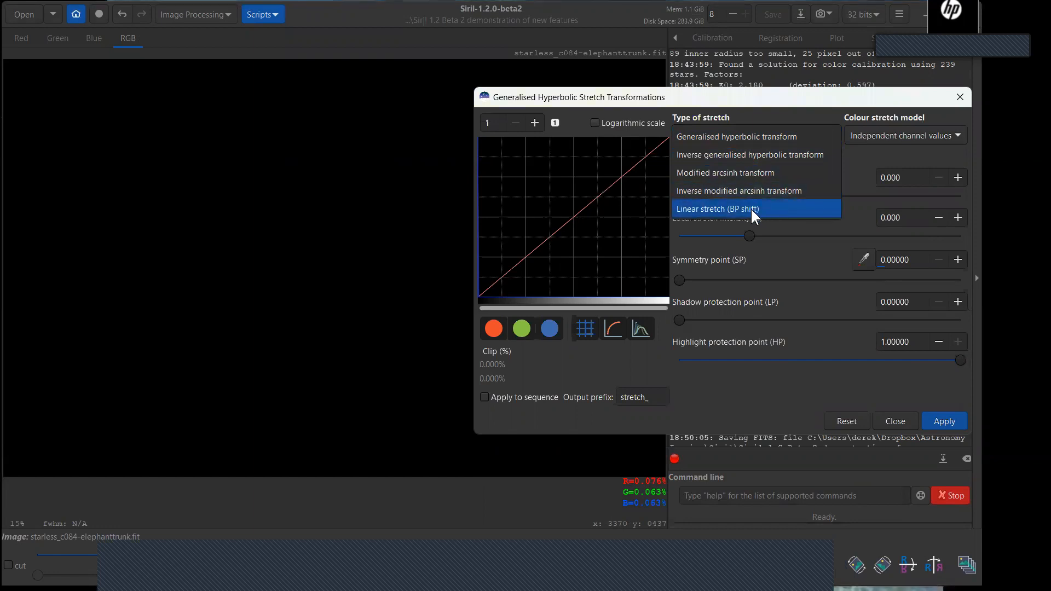
{"action": "left_click", "coordinate": [804, 117]}
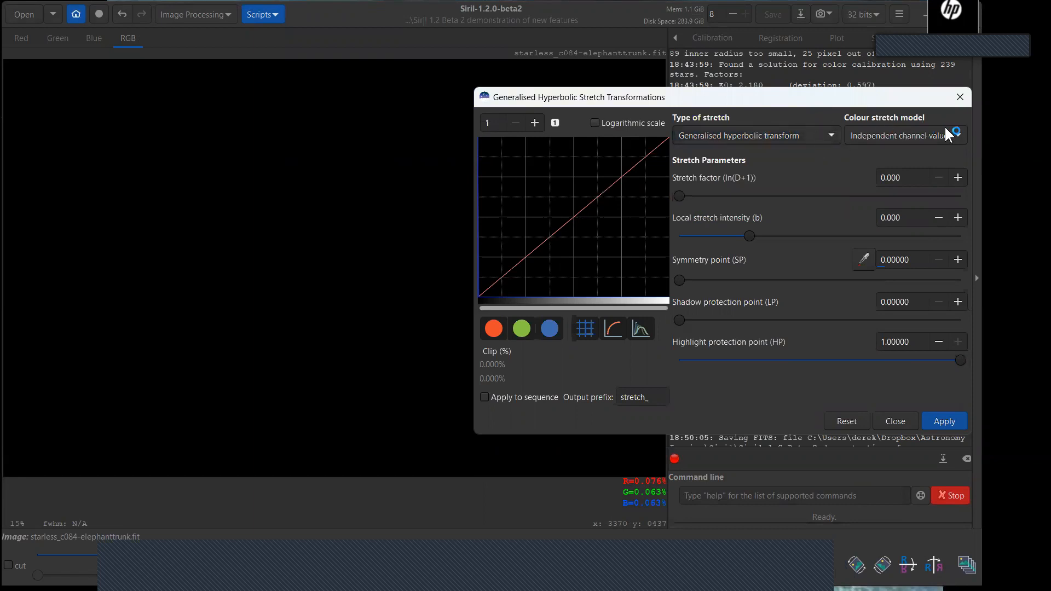
{"action": "left_click", "coordinate": [961, 136]}
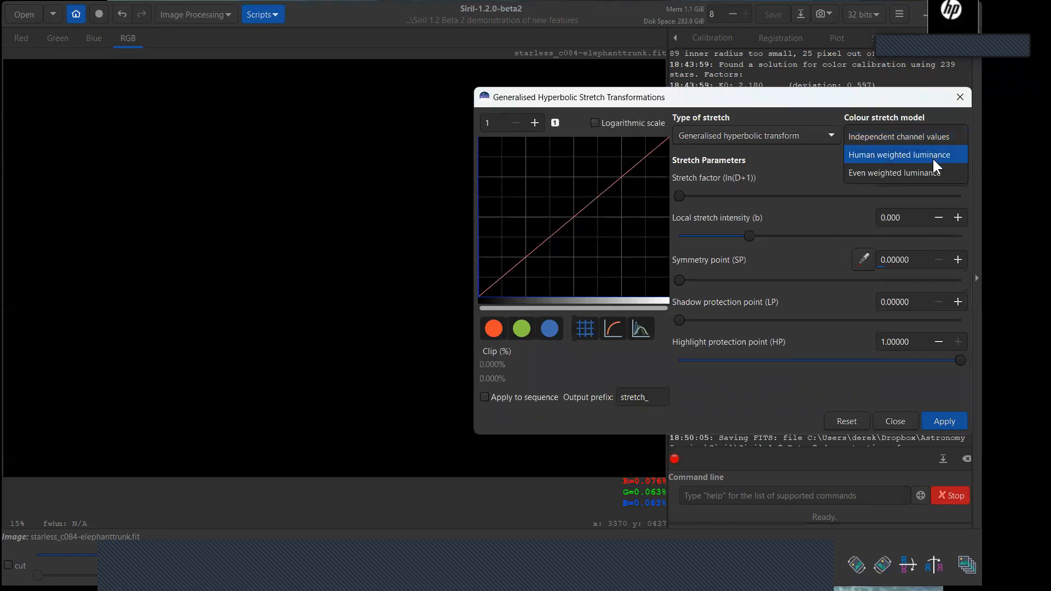
{"action": "left_click", "coordinate": [872, 102]}
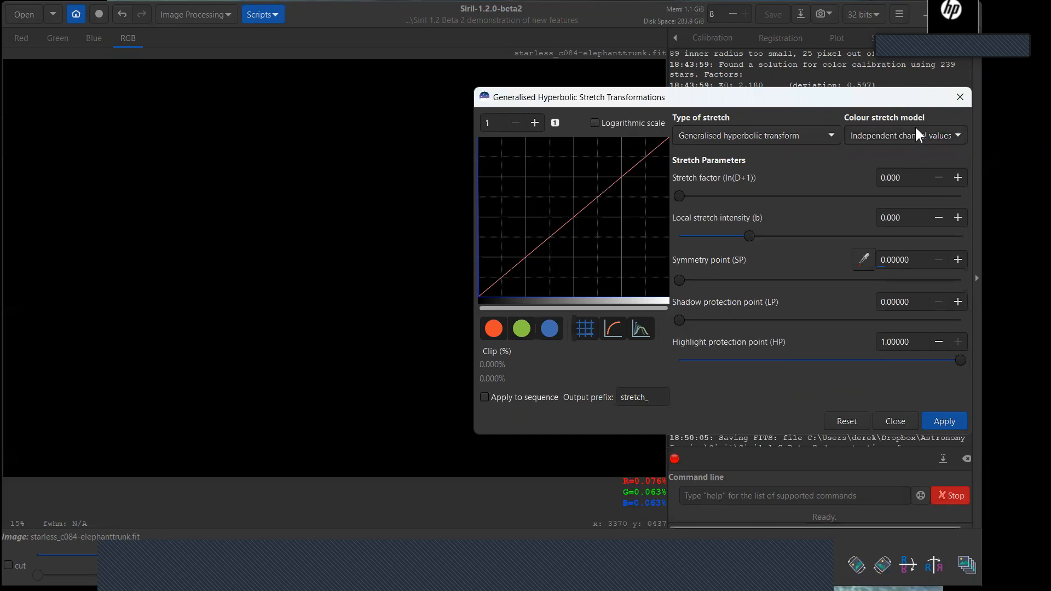
{"action": "left_click", "coordinate": [956, 138]}
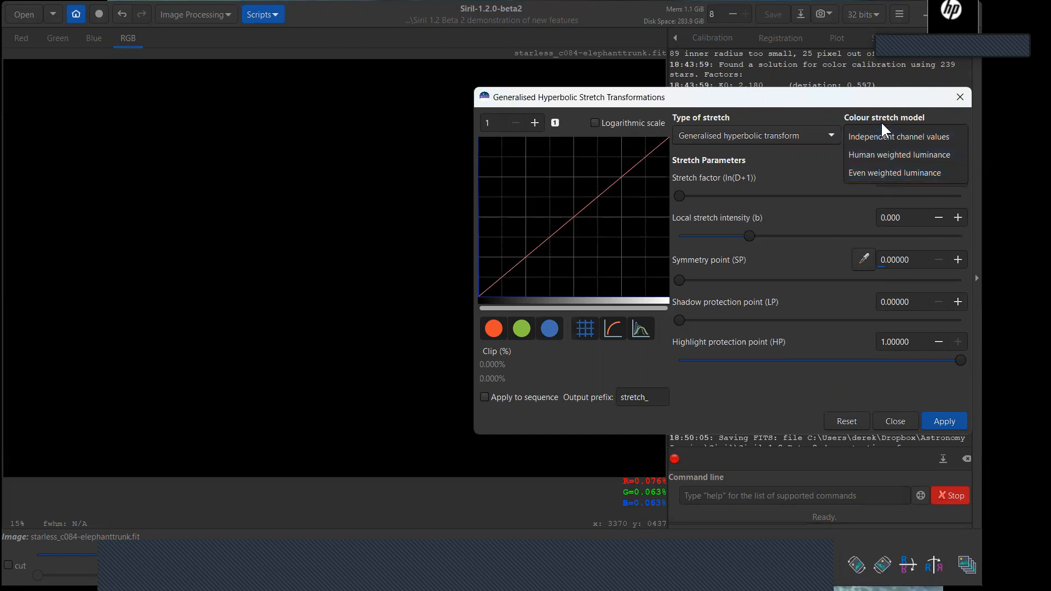
{"action": "left_click", "coordinate": [793, 161]}
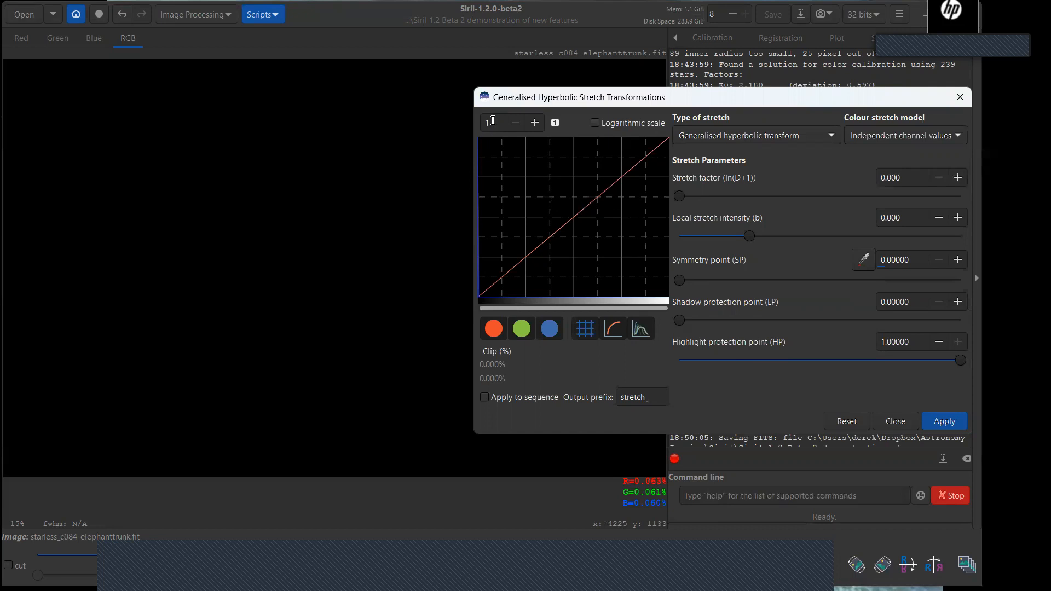
Step: Zoom the stretch histogram to 100 and set the symmetry point to 0.00057 at the histogram peak
{"action": "left_click", "coordinate": [489, 123]}
{"action": "type", "text": "00"}
{"action": "key", "text": "Return"}
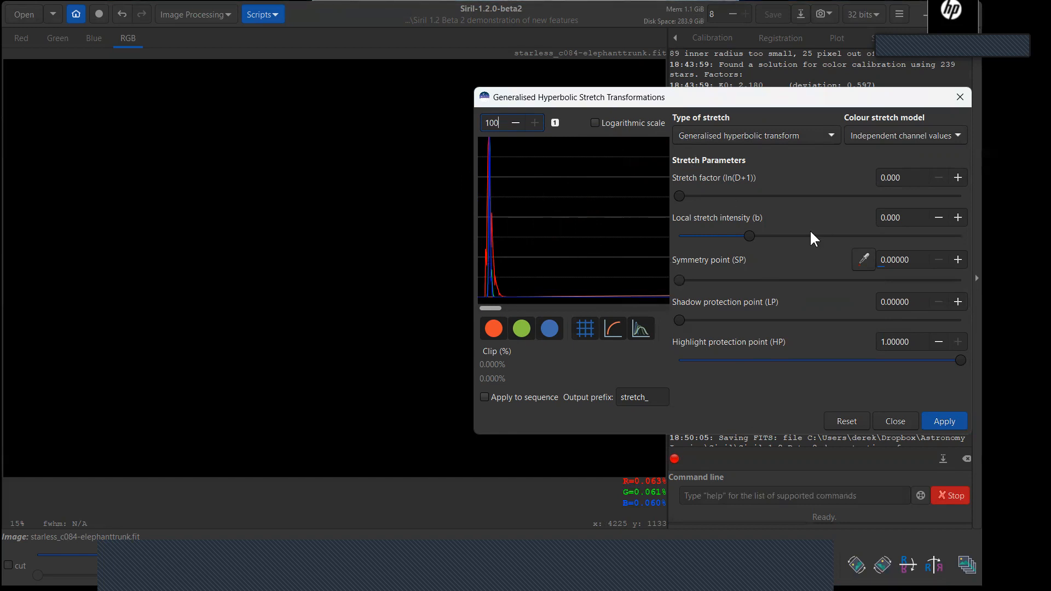
{"action": "left_click", "coordinate": [488, 266]}
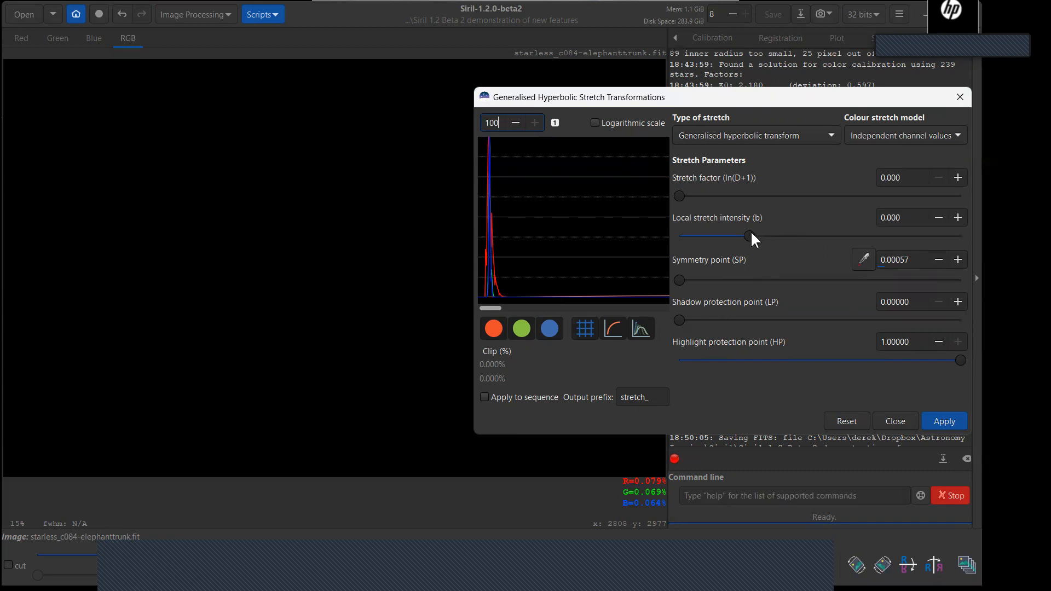
Step: Set the local stretch intensity to 15 and raise the stretch factor to about 4.766
{"action": "left_click_drag", "start_coordinate": [754, 239], "coordinate": [978, 240]}
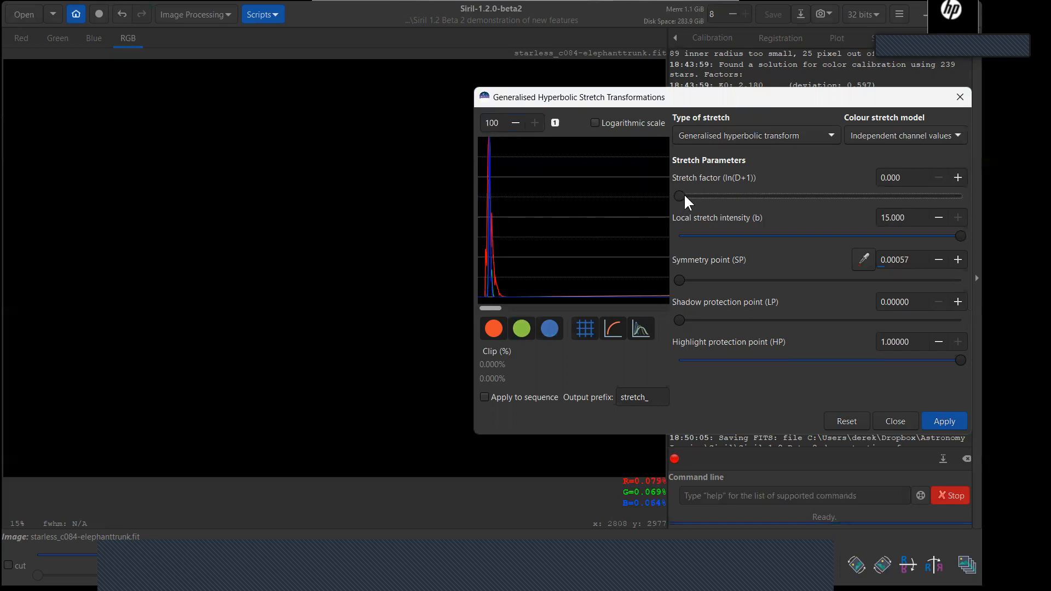
{"action": "left_click_drag", "start_coordinate": [685, 195], "coordinate": [686, 197]}
{"action": "left_click", "coordinate": [747, 202]}
{"action": "left_click", "coordinate": [788, 203]}
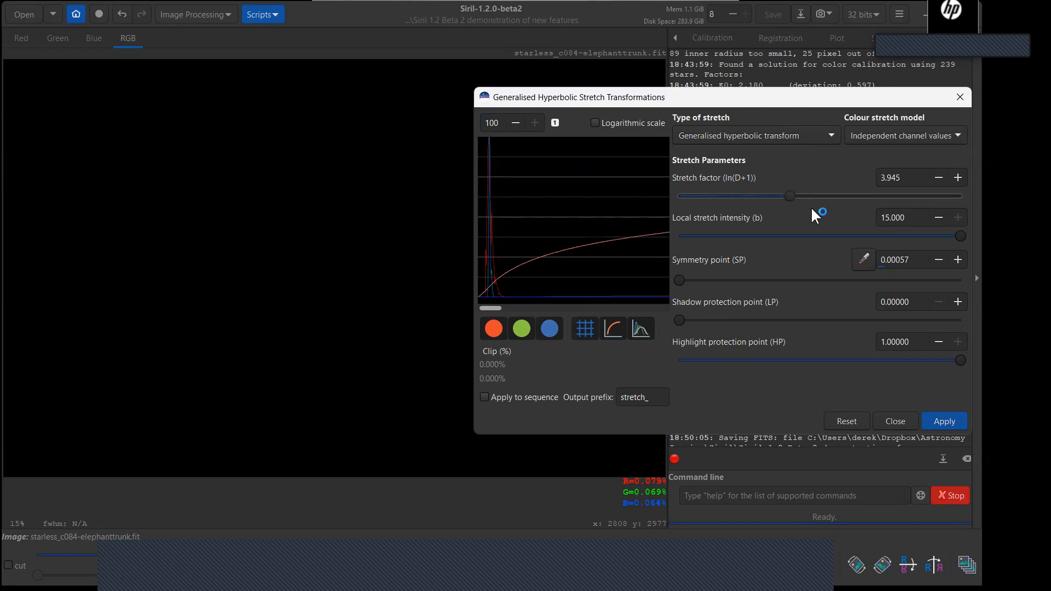
{"action": "left_click", "coordinate": [813, 196]}
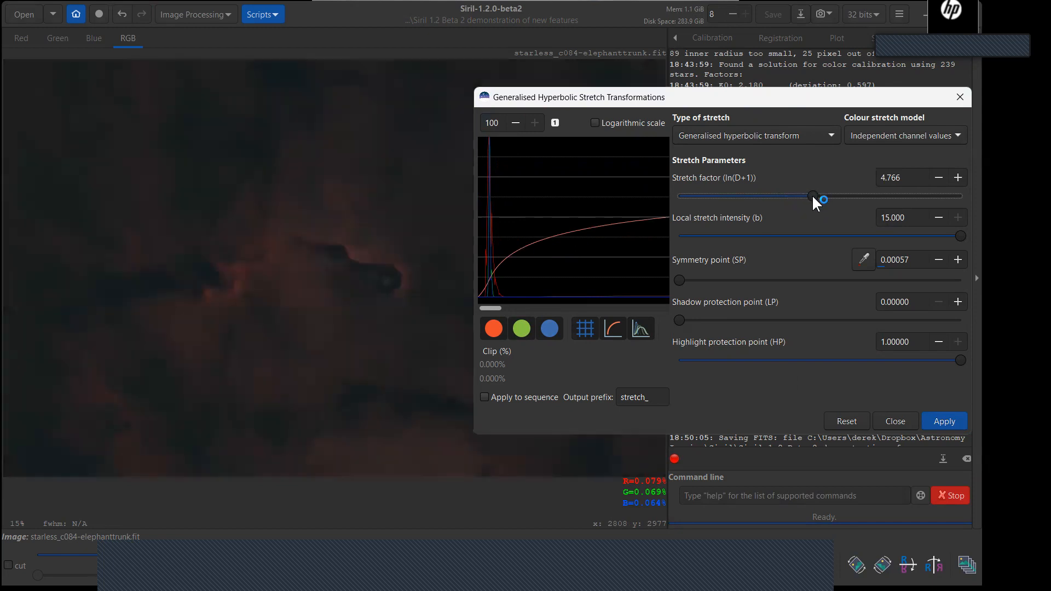
Step: Raise the stretch factor of the generalised hyperbolic transform to about 5.449
{"action": "left_click_drag", "start_coordinate": [814, 197], "coordinate": [834, 197]}
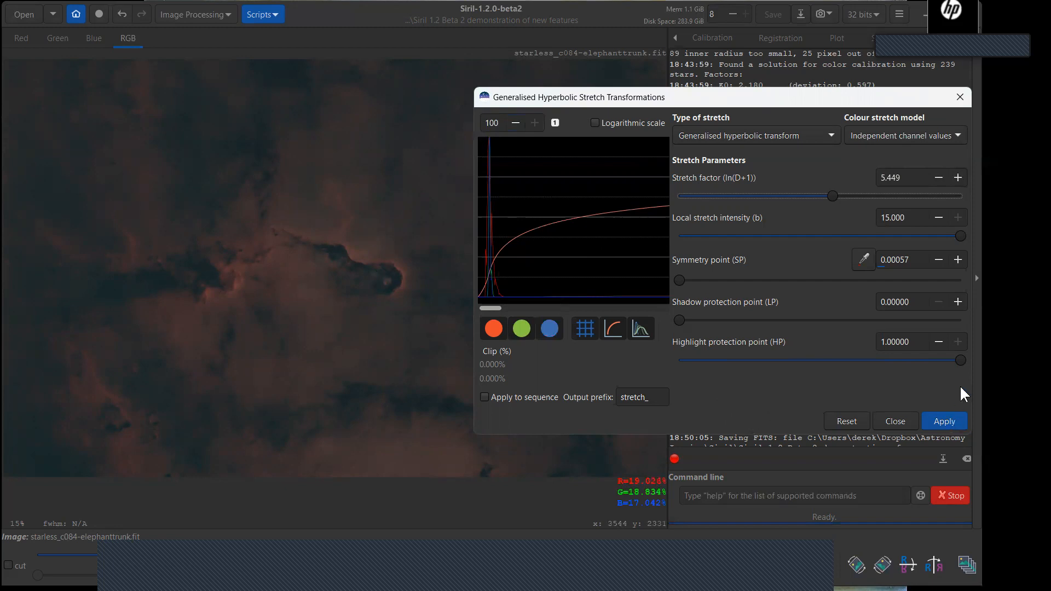
Step: Try a highlight protection point of about 0.387 and a shadow protection point of 0.00057, returning them to 1 and 0
{"action": "left_click", "coordinate": [961, 361]}
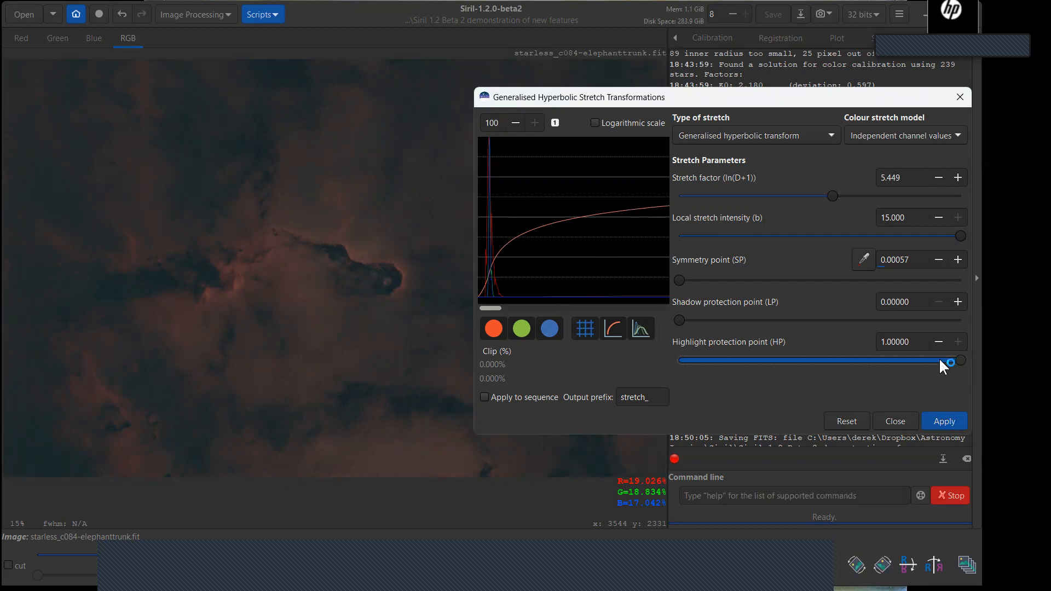
{"action": "scroll", "coordinate": [915, 360], "scroll_direction": "down", "scroll_amount": 1}
{"action": "scroll", "coordinate": [872, 366], "scroll_direction": "down", "scroll_amount": 1}
{"action": "left_click_drag", "start_coordinate": [937, 361], "coordinate": [790, 362]}
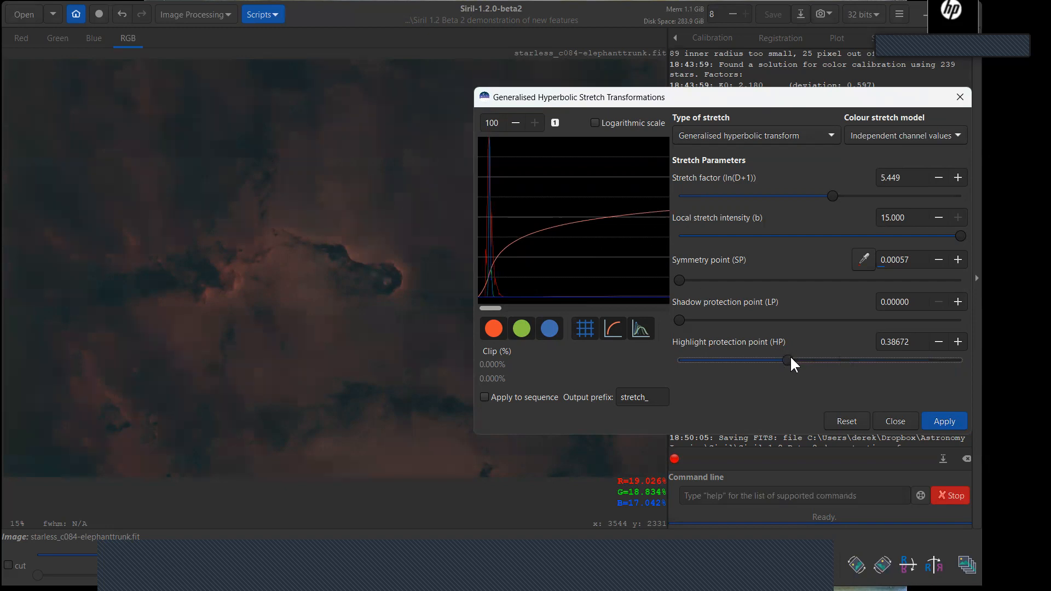
{"action": "left_click_drag", "start_coordinate": [788, 361], "coordinate": [1032, 387]}
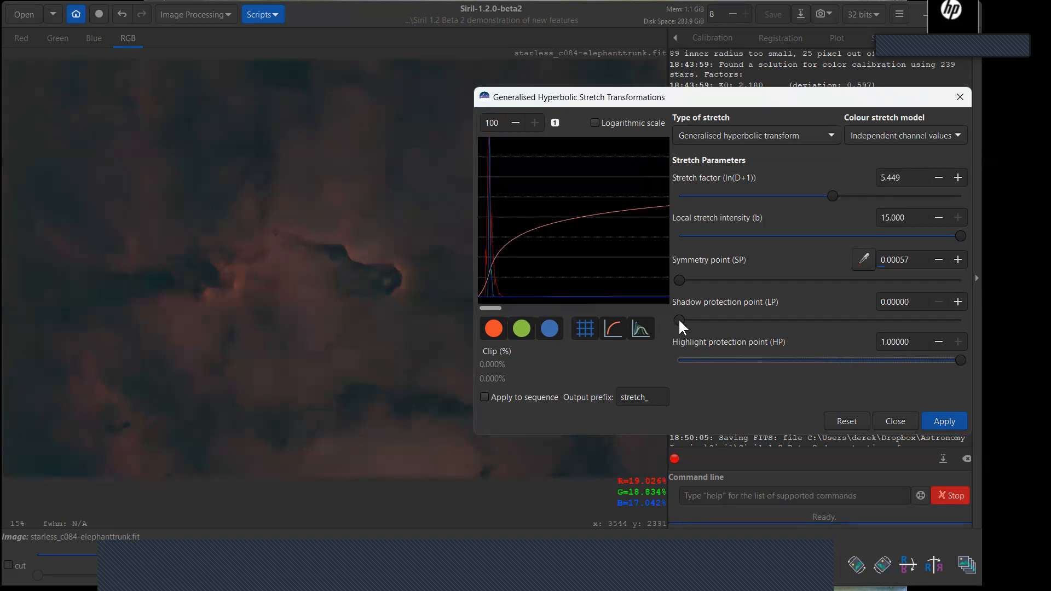
{"action": "left_click_drag", "start_coordinate": [679, 320], "coordinate": [684, 319]}
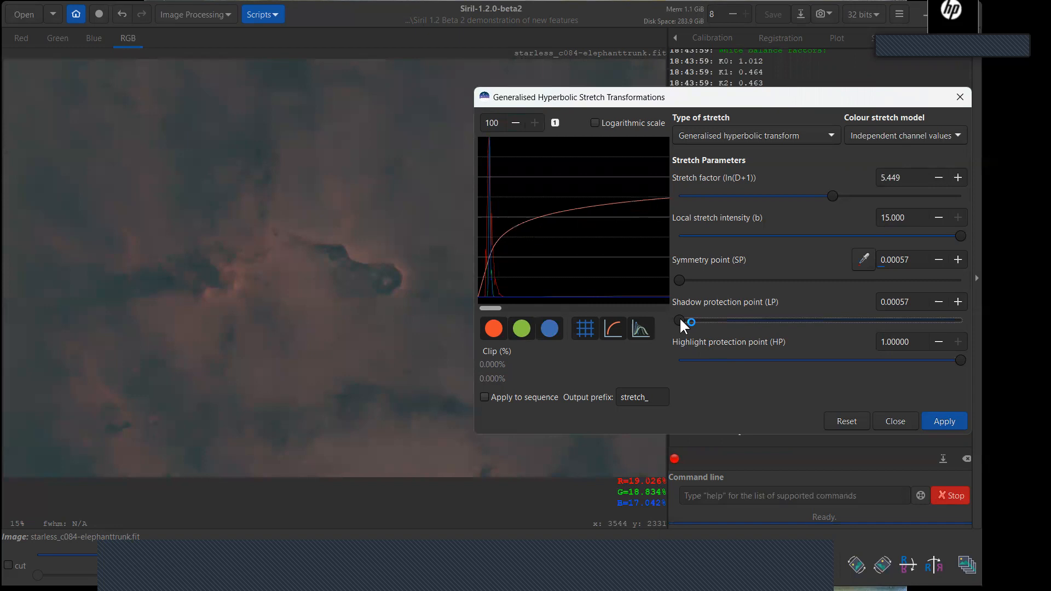
{"action": "left_click_drag", "start_coordinate": [681, 326], "coordinate": [665, 330]}
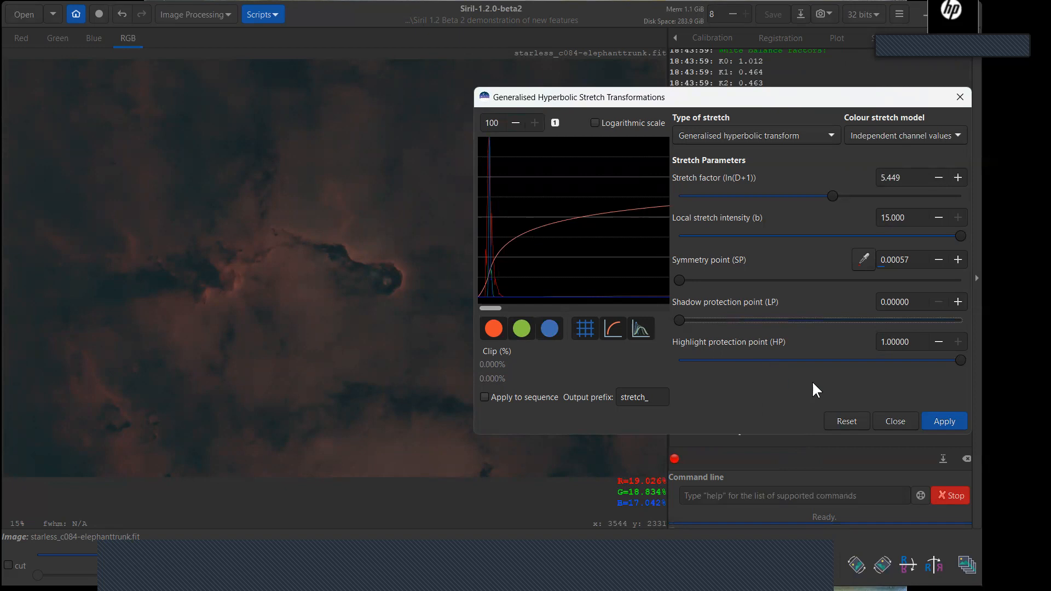
Step: Apply the hyperbolic stretch, reset the histogram zoom to 1 and move the dialog clear of the nebula
{"action": "left_click", "coordinate": [944, 422]}
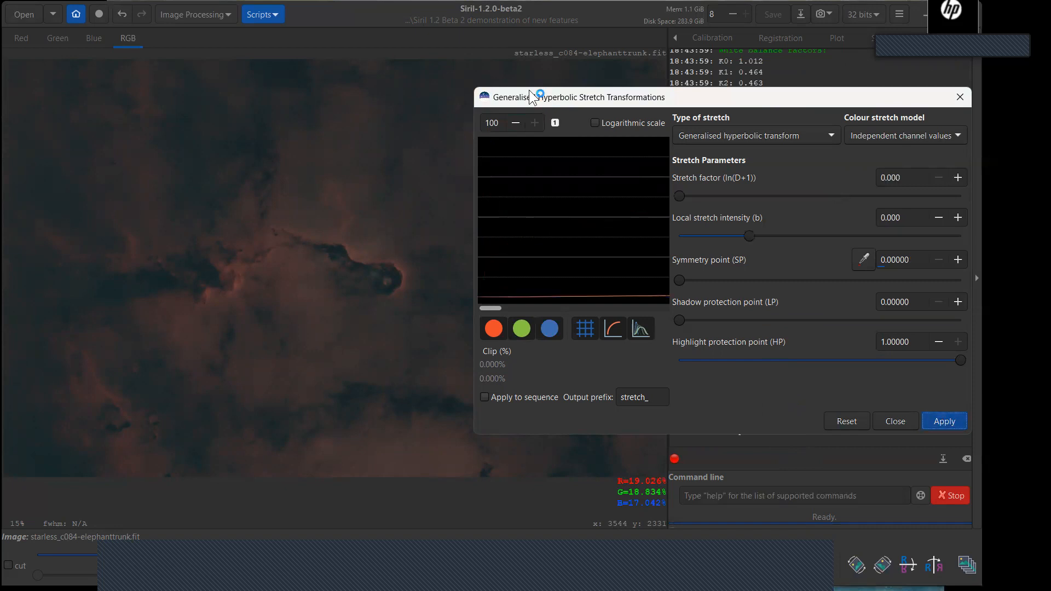
{"action": "left_click", "coordinate": [556, 122]}
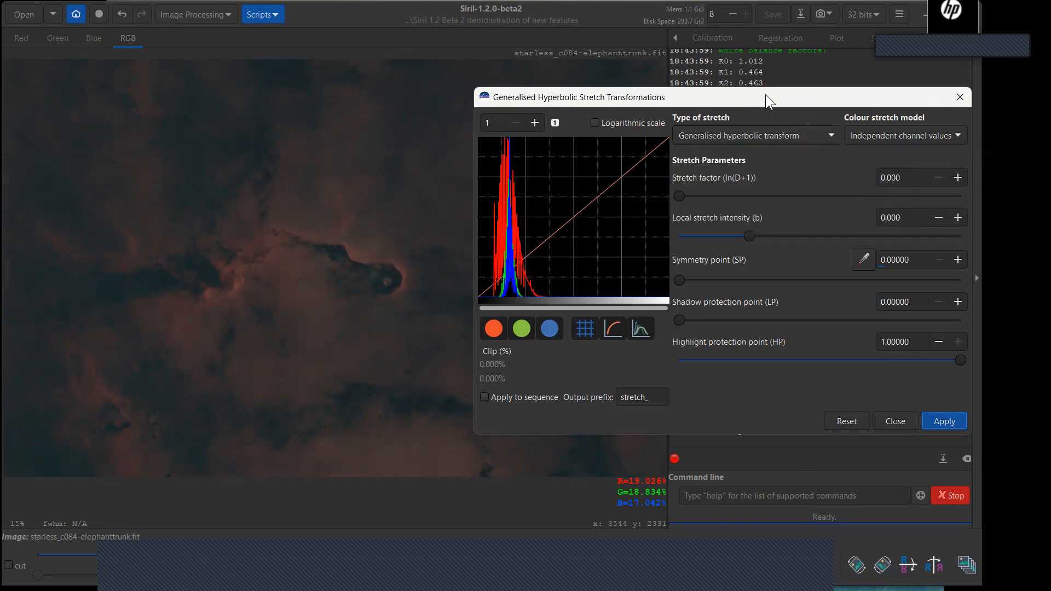
{"action": "left_click_drag", "start_coordinate": [766, 95], "coordinate": [802, 88]}
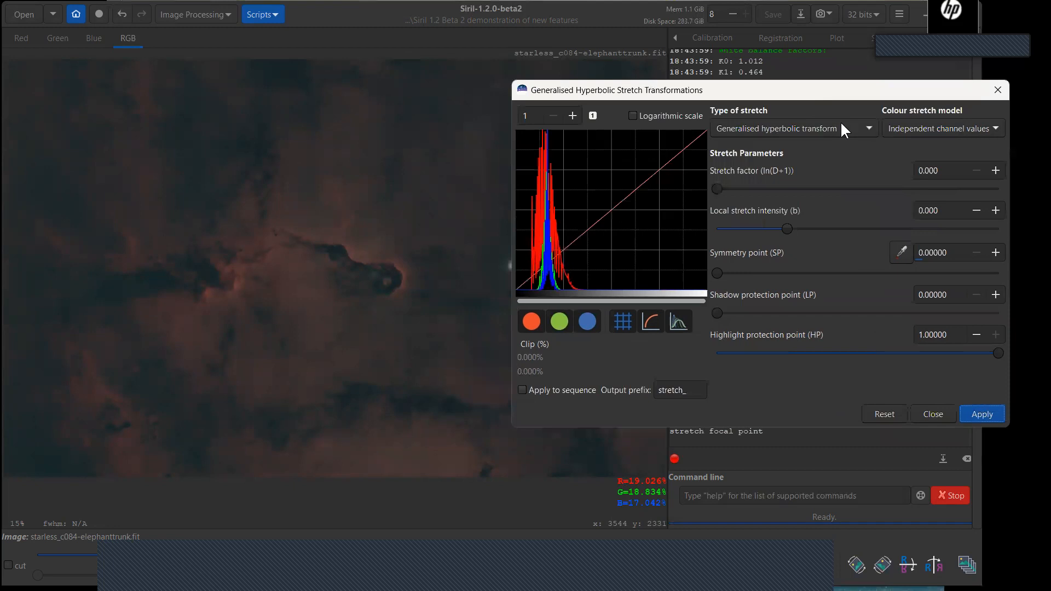
Step: Try an inverse generalised hyperbolic transform with symmetry point 0.50286 and stretch factor 1.719, and reset its parameters
{"action": "left_click", "coordinate": [869, 130]}
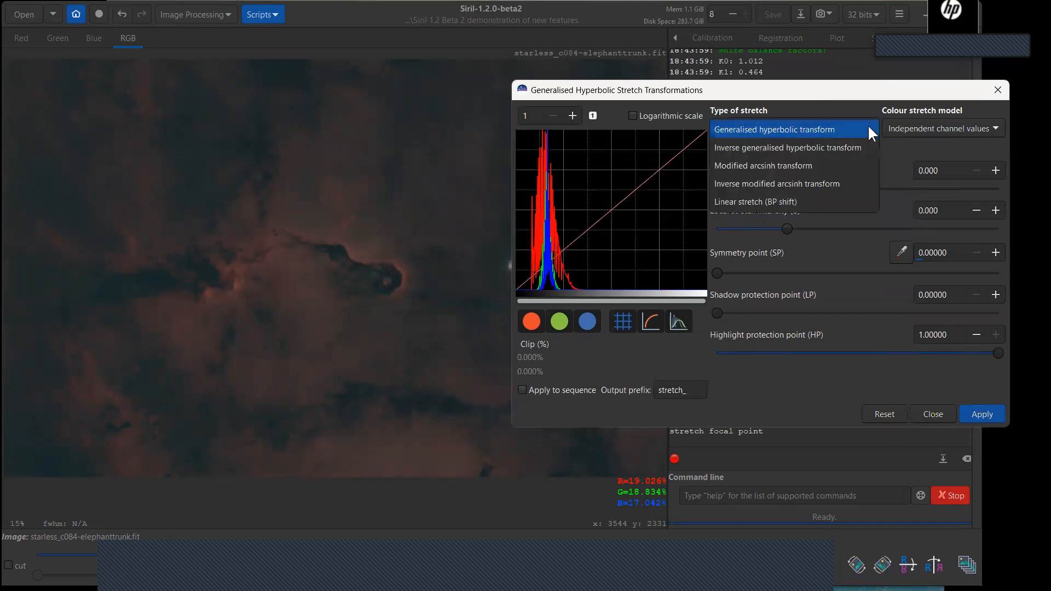
{"action": "left_click", "coordinate": [815, 150]}
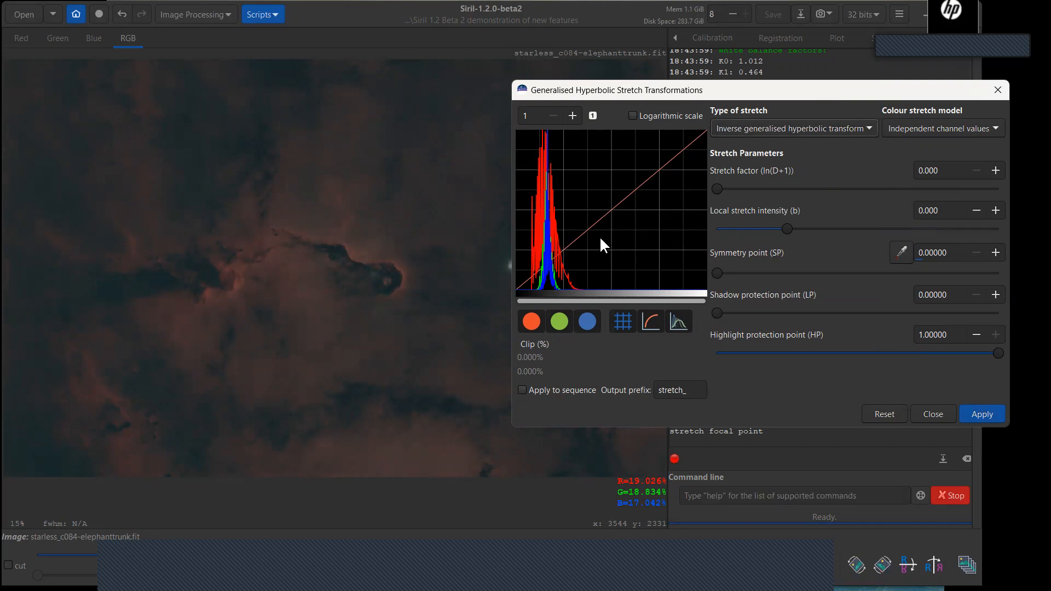
{"action": "left_click", "coordinate": [612, 209]}
{"action": "left_click_drag", "start_coordinate": [717, 187], "coordinate": [766, 192]}
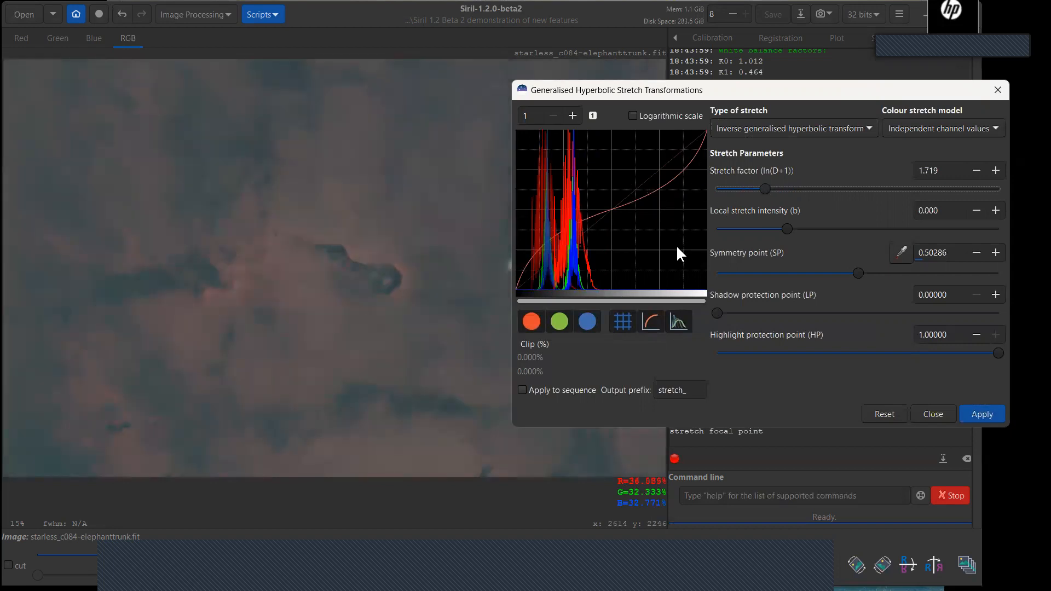
{"action": "left_click", "coordinate": [882, 418]}
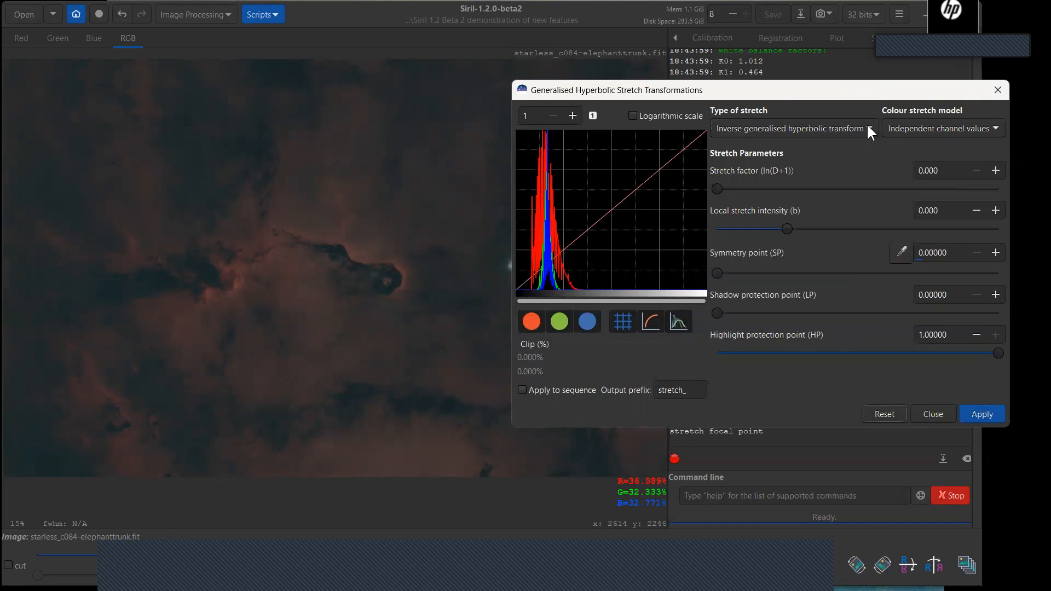
Step: Apply a linear stretch (BP shift) with the black point set to 0.03320
{"action": "left_click", "coordinate": [866, 123]}
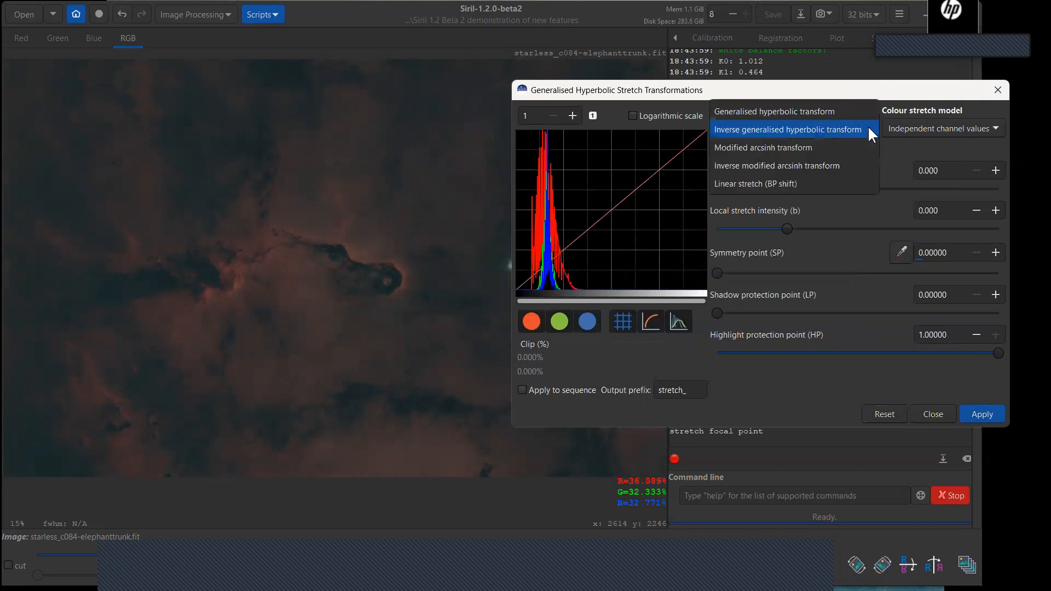
{"action": "left_click", "coordinate": [776, 185]}
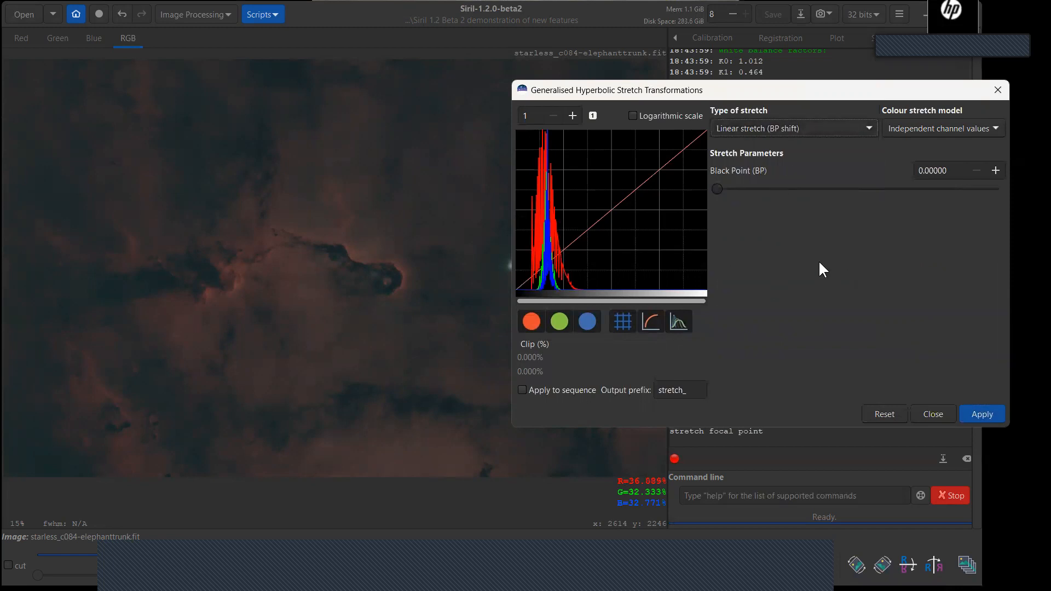
{"action": "left_click", "coordinate": [719, 186]}
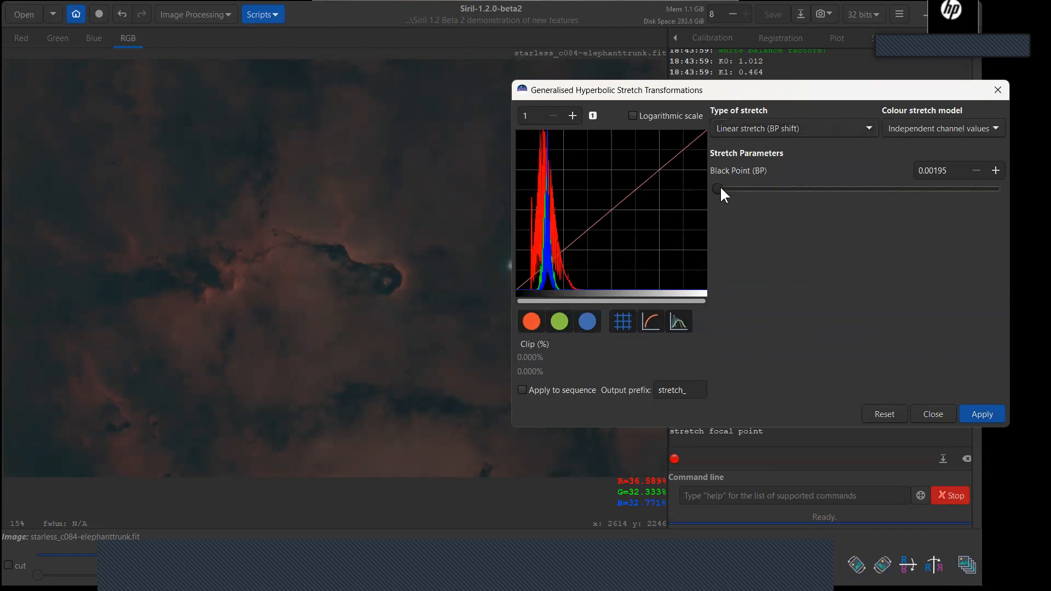
{"action": "left_click_drag", "start_coordinate": [721, 189], "coordinate": [722, 191]}
{"action": "left_click", "coordinate": [726, 189]}
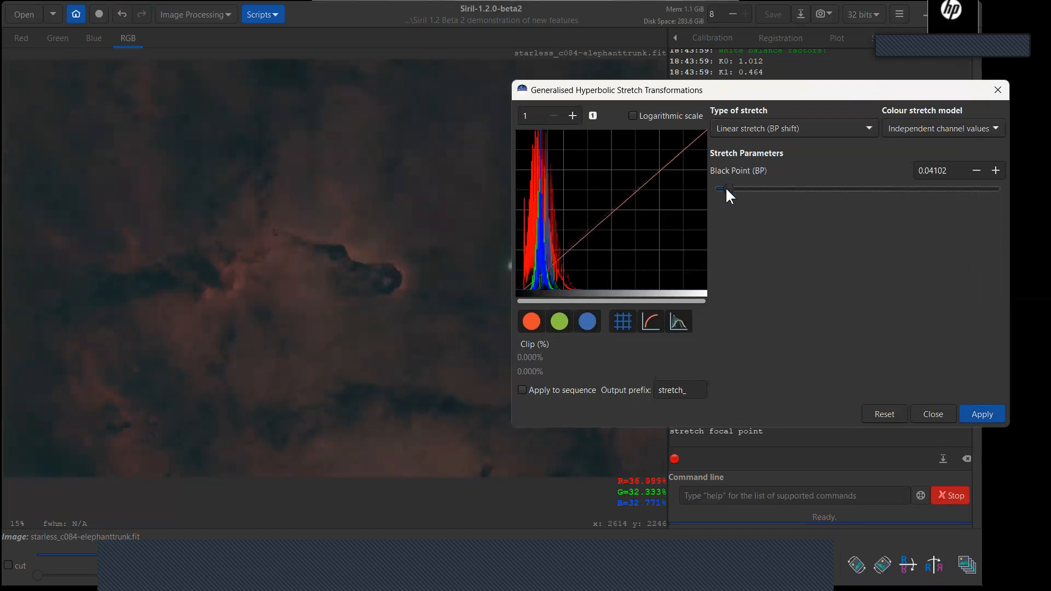
{"action": "left_click_drag", "start_coordinate": [725, 189], "coordinate": [724, 190]}
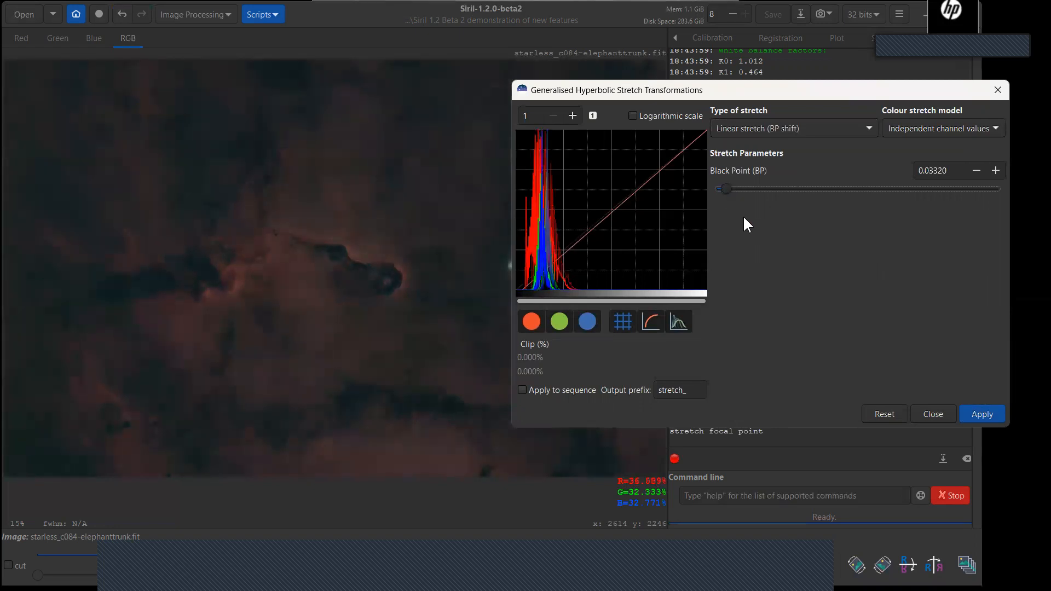
{"action": "left_click", "coordinate": [987, 416]}
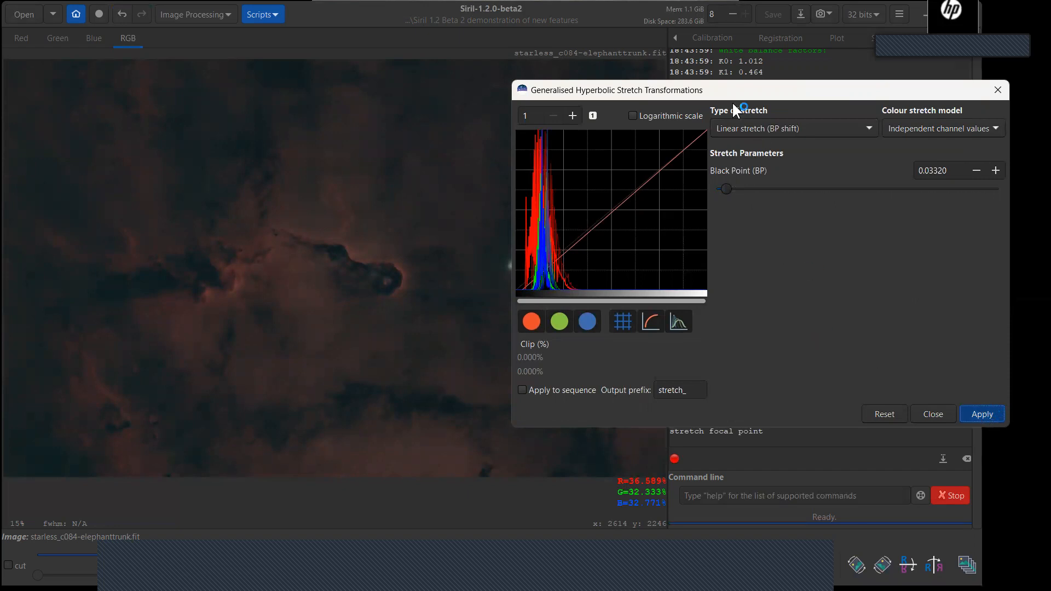
Step: Set up another generalised hyperbolic transform with local stretch intensity -0.898 and stretch factor 1.484
{"action": "left_click", "coordinate": [870, 129]}
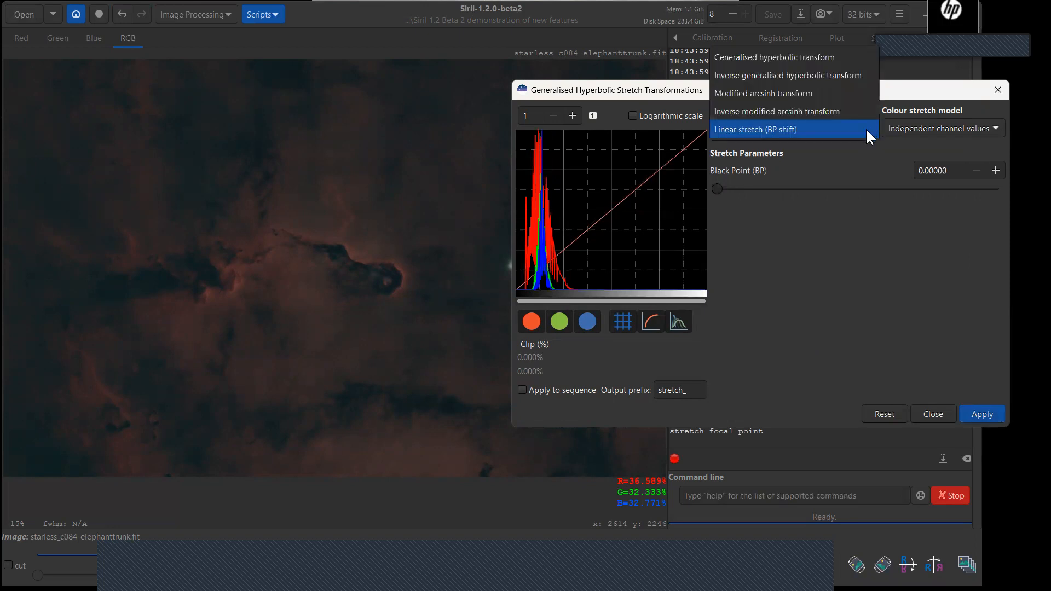
{"action": "left_click", "coordinate": [782, 57]}
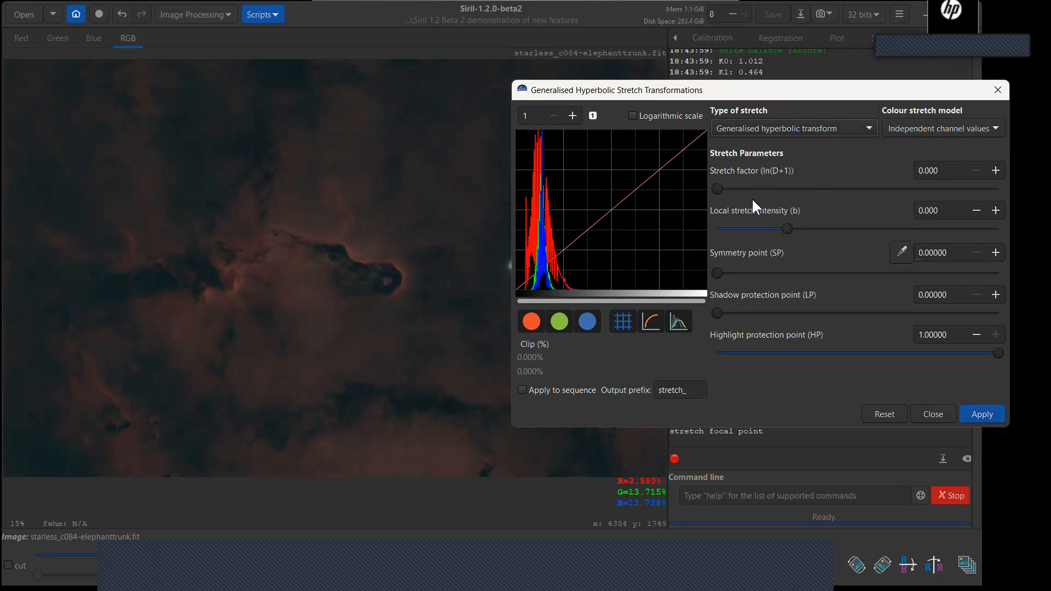
{"action": "left_click_drag", "start_coordinate": [787, 229], "coordinate": [763, 215]}
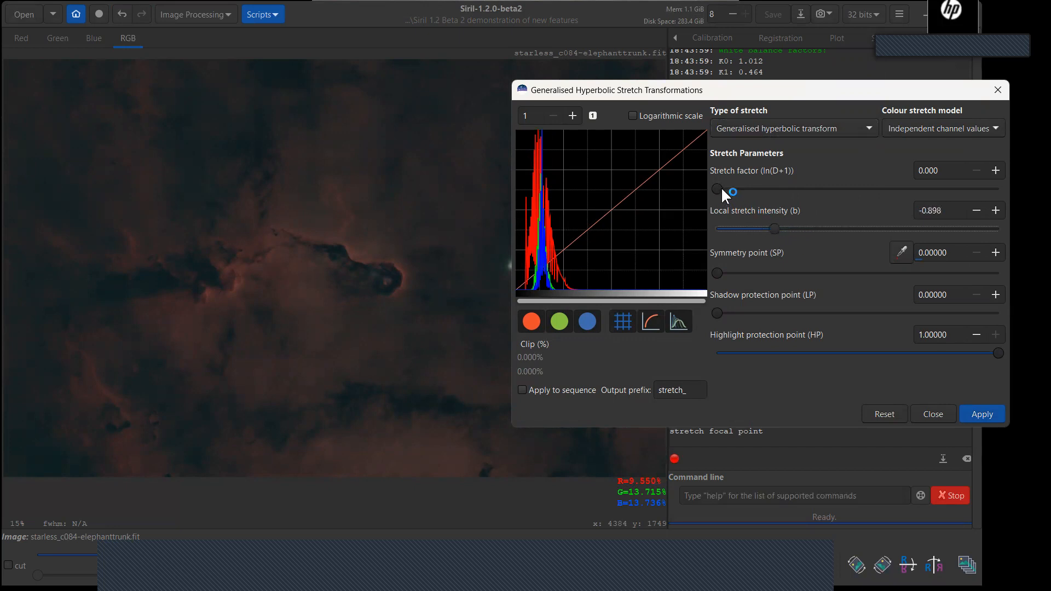
{"action": "left_click_drag", "start_coordinate": [715, 189], "coordinate": [763, 189]}
{"action": "scroll", "coordinate": [767, 187], "scroll_direction": "up", "scroll_amount": 2}
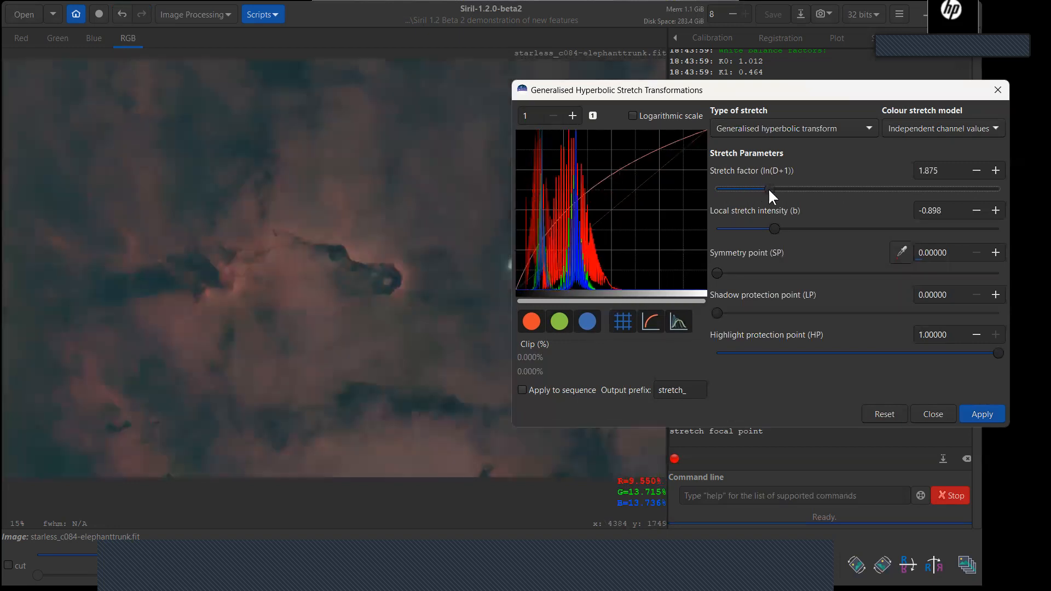
{"action": "left_click", "coordinate": [759, 189]}
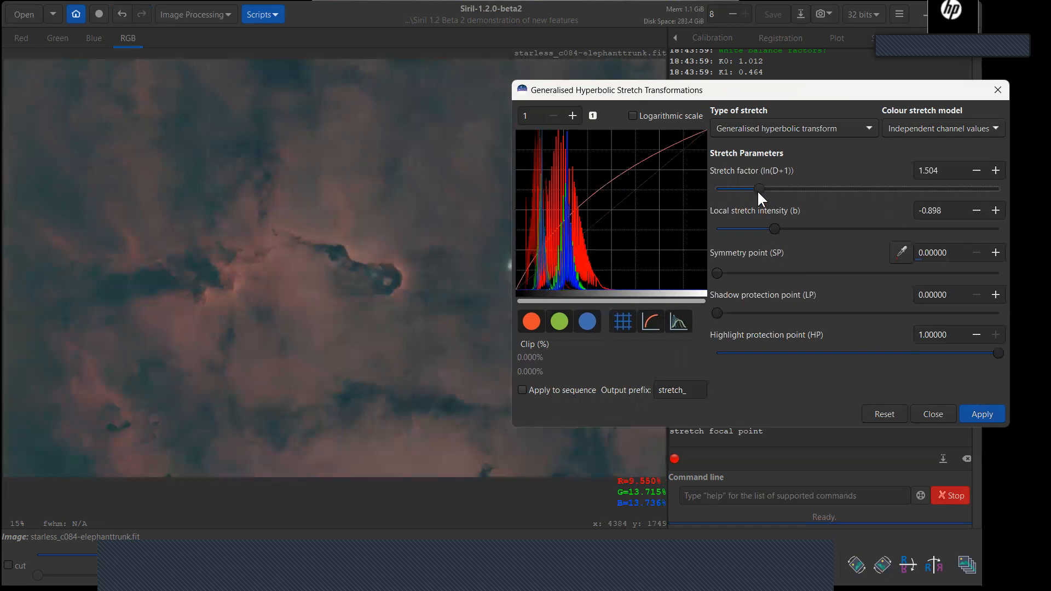
{"action": "key", "text": "Left"}
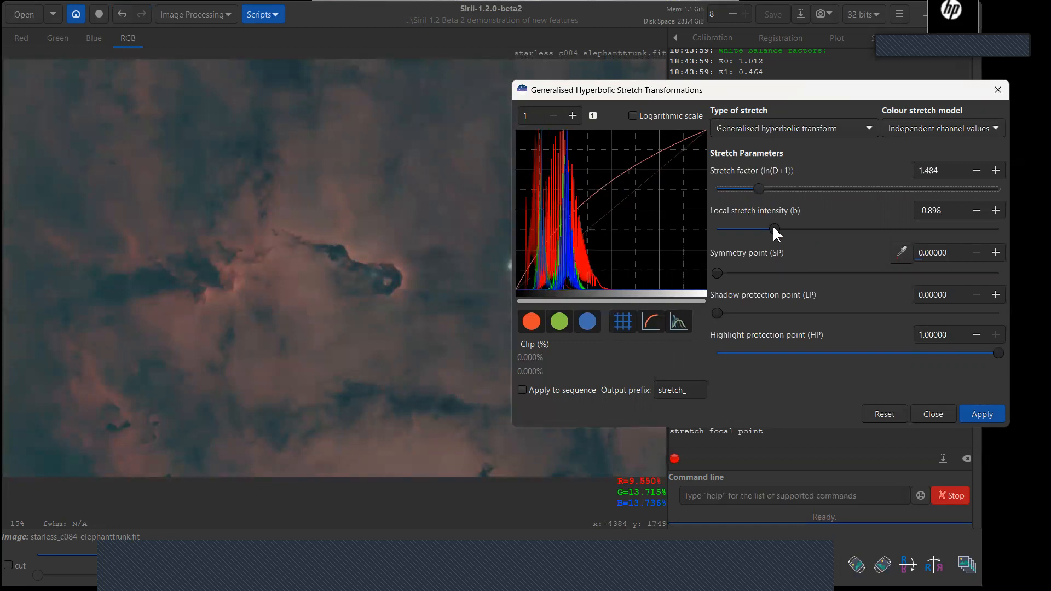
Step: Set the local stretch intensity to -1.289 with stretch factor 1.484, then apply the stretch and close the dialog
{"action": "mouse_move", "coordinate": [787, 225]}
{"action": "left_mouse_down"}
{"action": "mouse_move", "coordinate": [827, 229]}
{"action": "mouse_move", "coordinate": [780, 215]}
{"action": "left_mouse_up"}
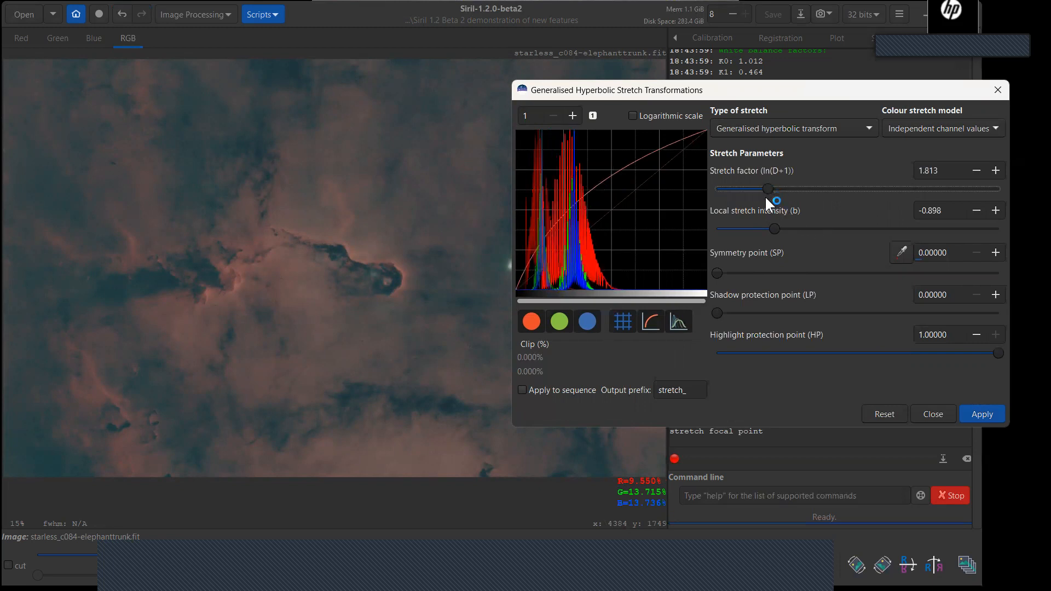
{"action": "left_click_drag", "start_coordinate": [767, 188], "coordinate": [759, 189]}
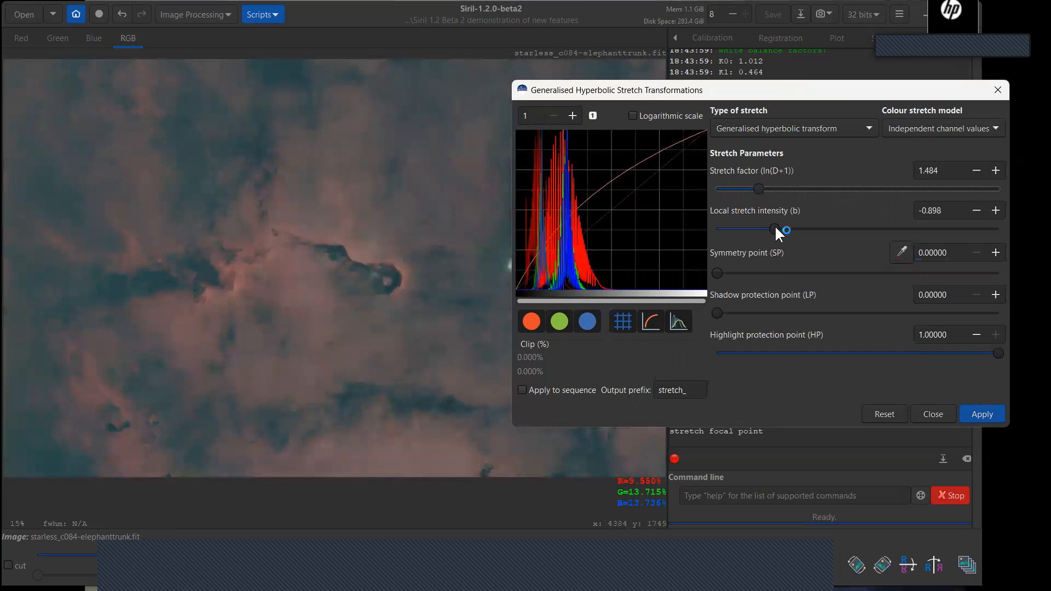
{"action": "mouse_move", "coordinate": [776, 230]}
{"action": "left_mouse_down"}
{"action": "mouse_move", "coordinate": [794, 229]}
{"action": "mouse_move", "coordinate": [776, 230]}
{"action": "left_mouse_up"}
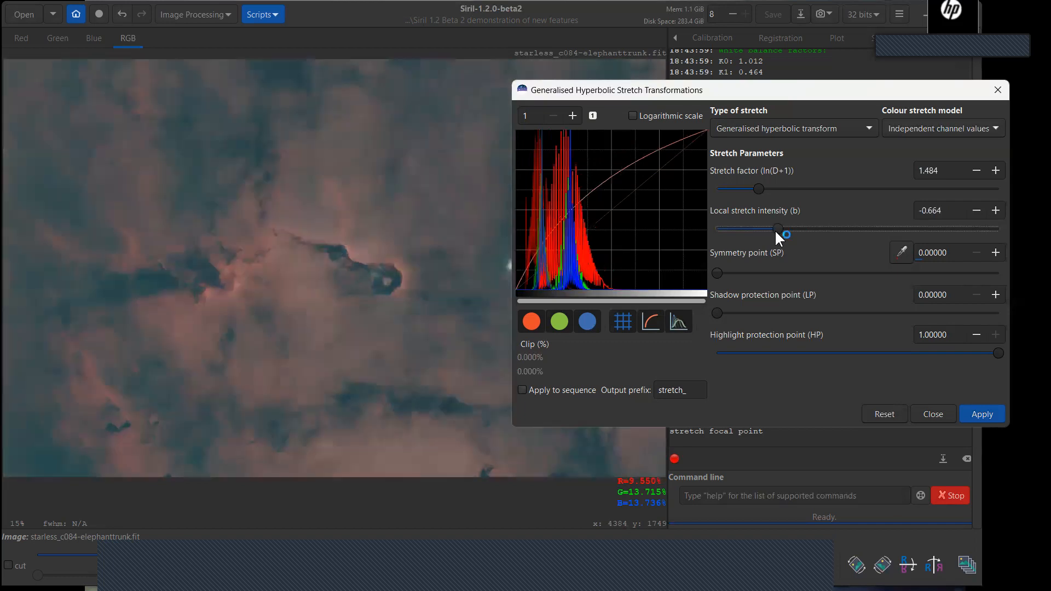
{"action": "left_click", "coordinate": [767, 230]}
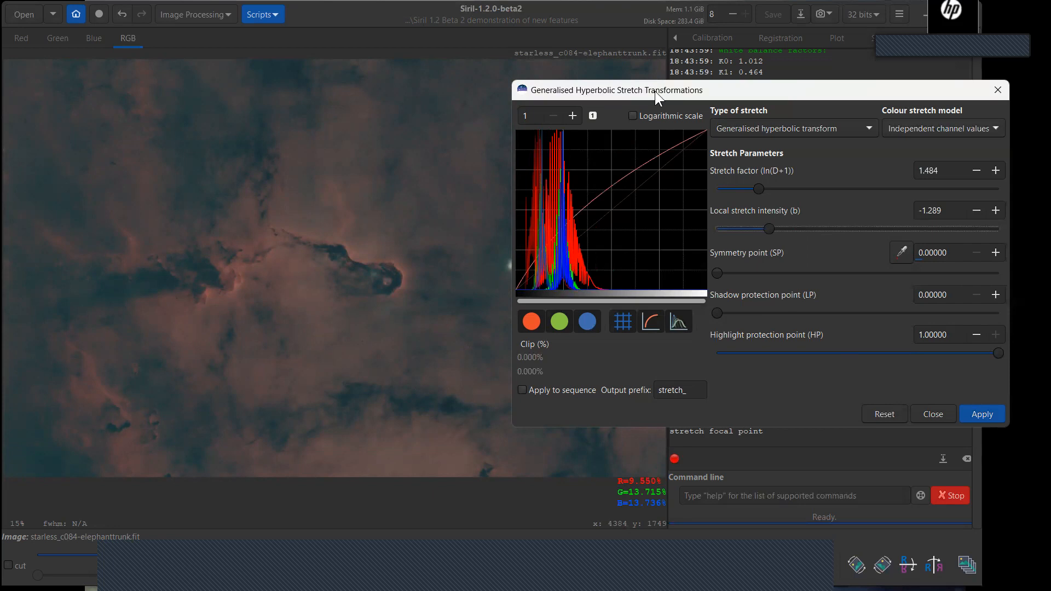
{"action": "left_click_drag", "start_coordinate": [655, 91], "coordinate": [601, 69]}
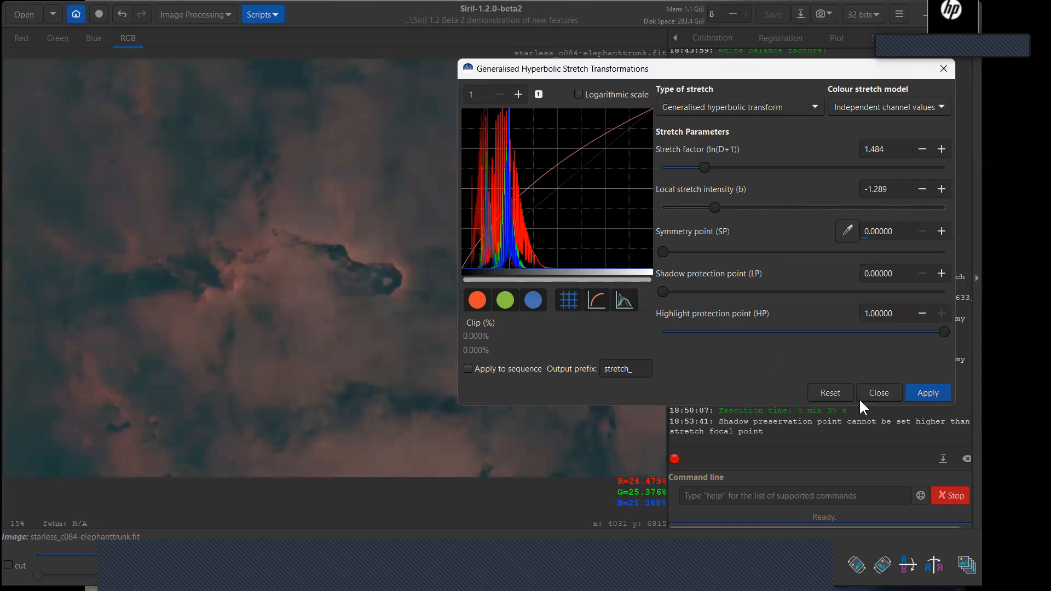
{"action": "left_click", "coordinate": [926, 393]}
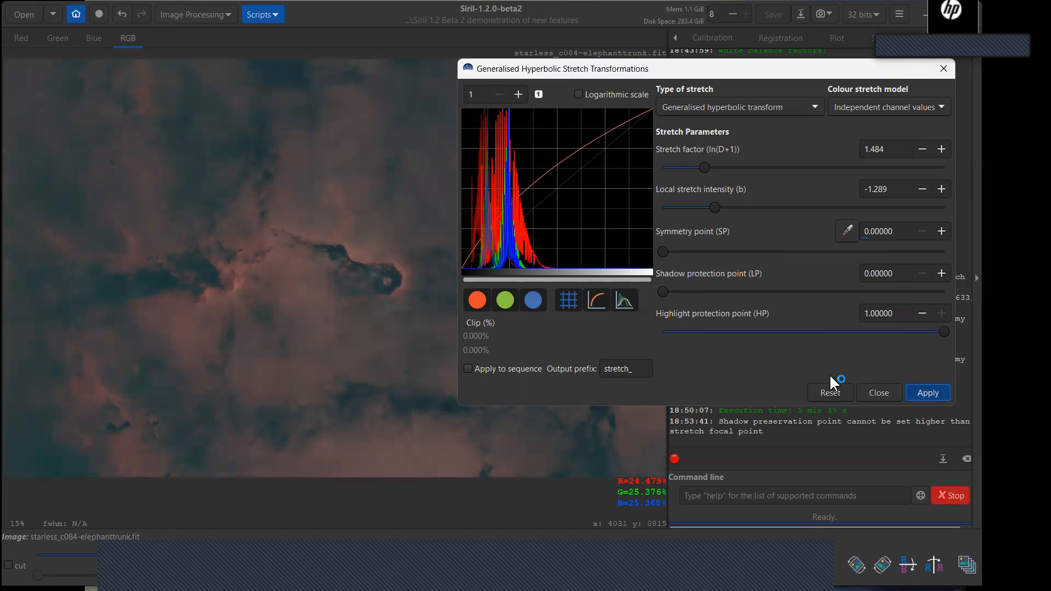
{"action": "left_click", "coordinate": [879, 392]}
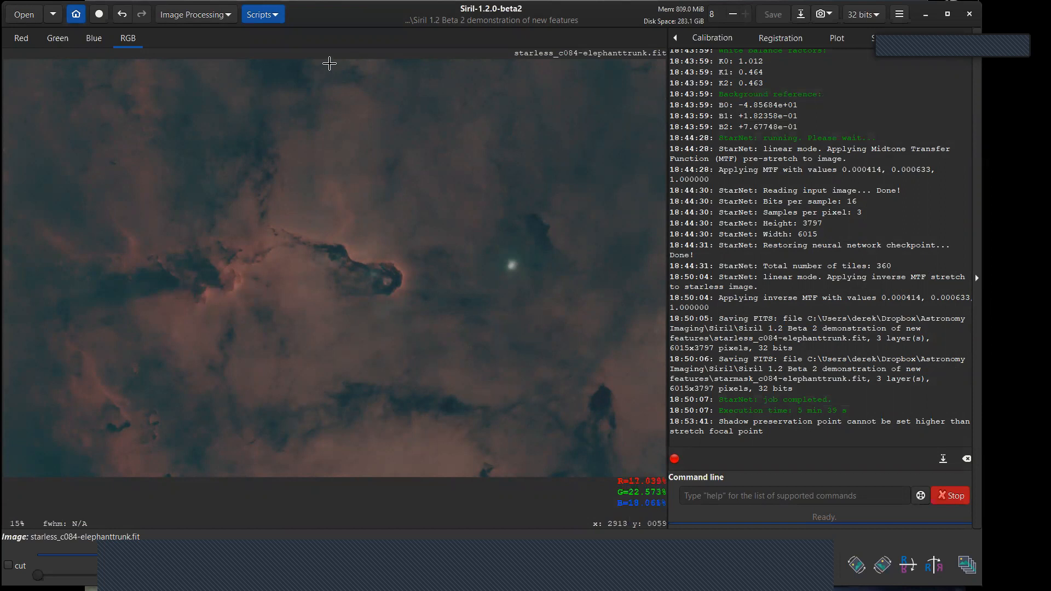
Step: Remove green noise from the starless image using the Average Neutral protection method with lightness preserved
{"action": "left_click", "coordinate": [229, 16]}
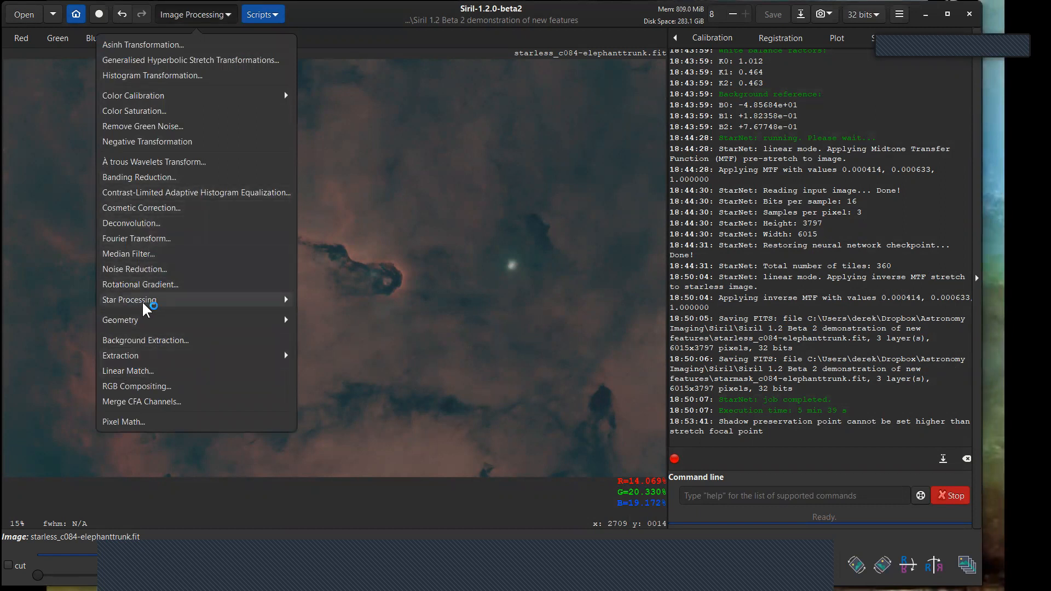
{"action": "left_click", "coordinate": [143, 129]}
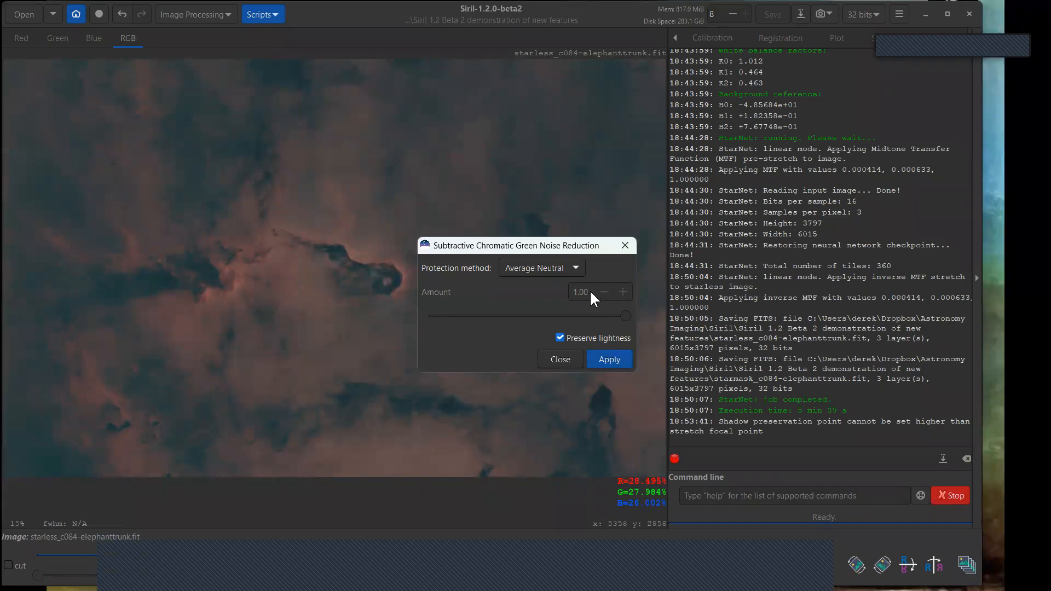
{"action": "left_click", "coordinate": [544, 265]}
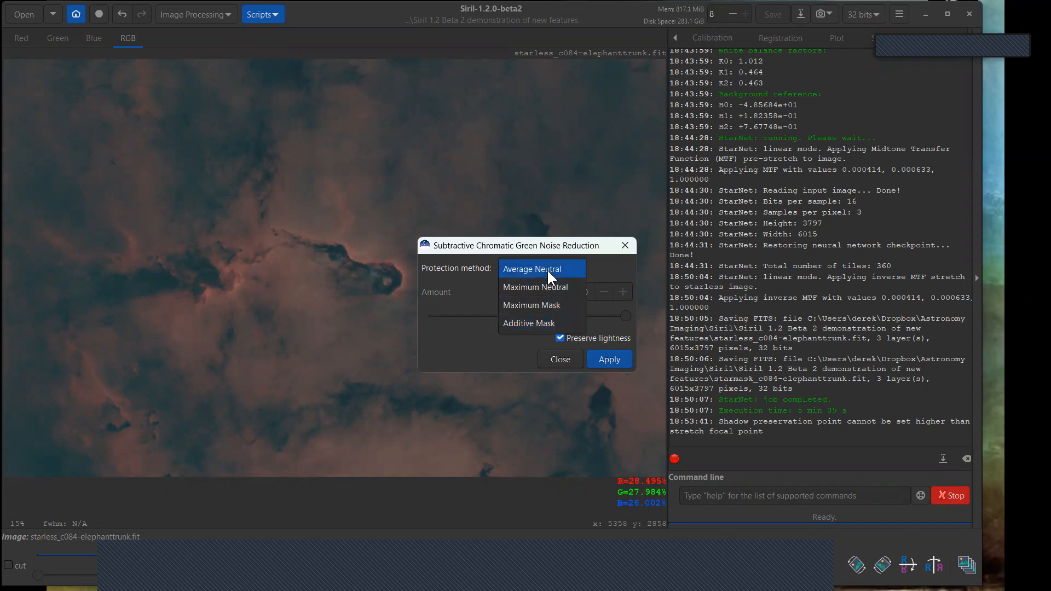
{"action": "left_click", "coordinate": [550, 274]}
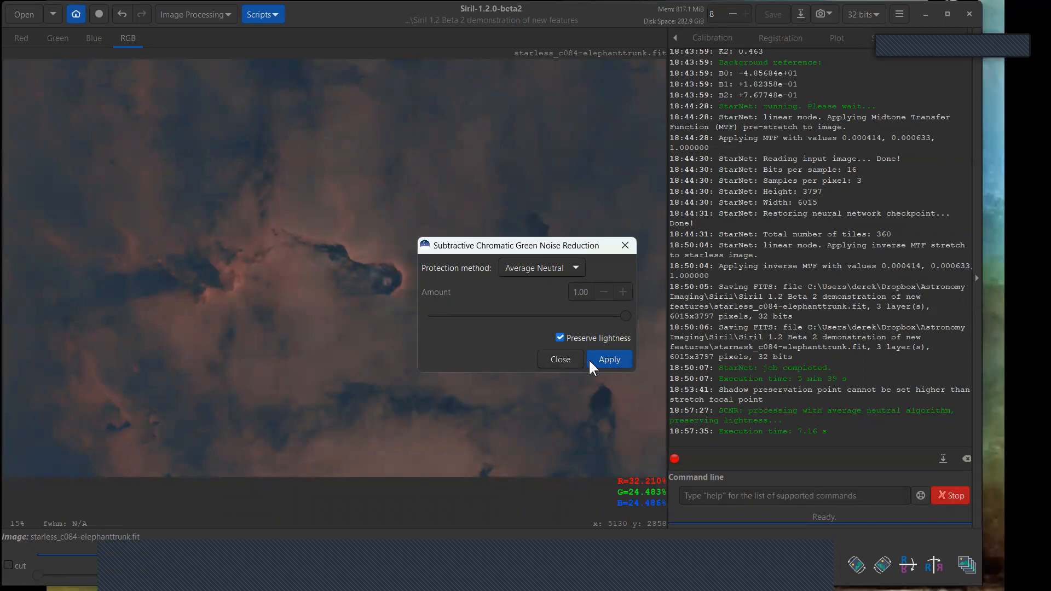
{"action": "left_click", "coordinate": [559, 359]}
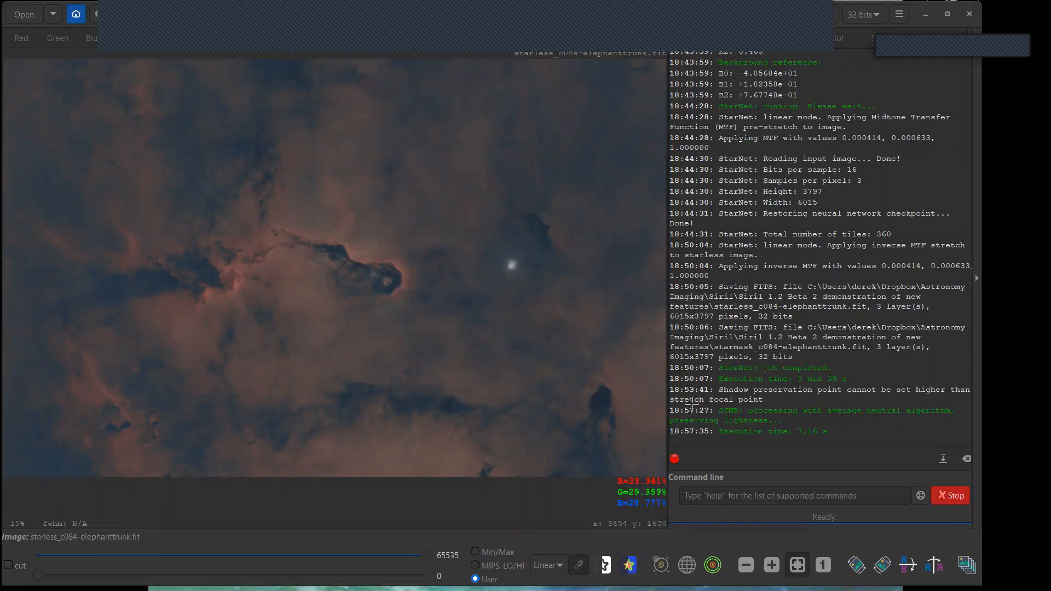
Step: Apply noise reduction with salt and pepper removal, no secondary denoising stage and modulation 1.00
{"action": "left_click", "coordinate": [771, 565]}
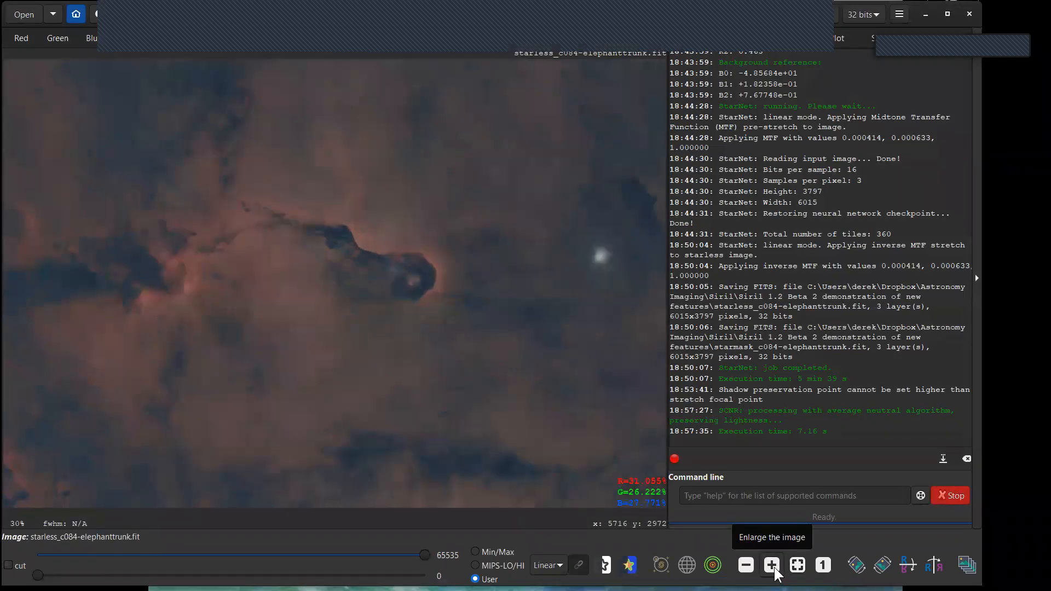
{"action": "left_click", "coordinate": [770, 566]}
{"action": "left_click", "coordinate": [772, 568]}
{"action": "left_click", "coordinate": [772, 569]}
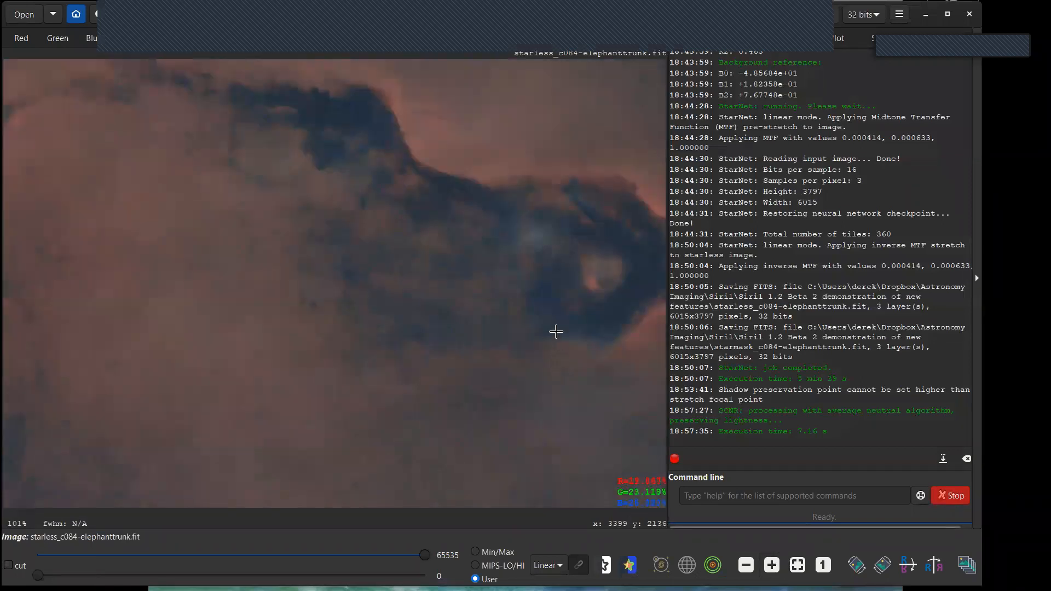
{"action": "left_click_drag", "start_coordinate": [564, 326], "coordinate": [254, 382]}
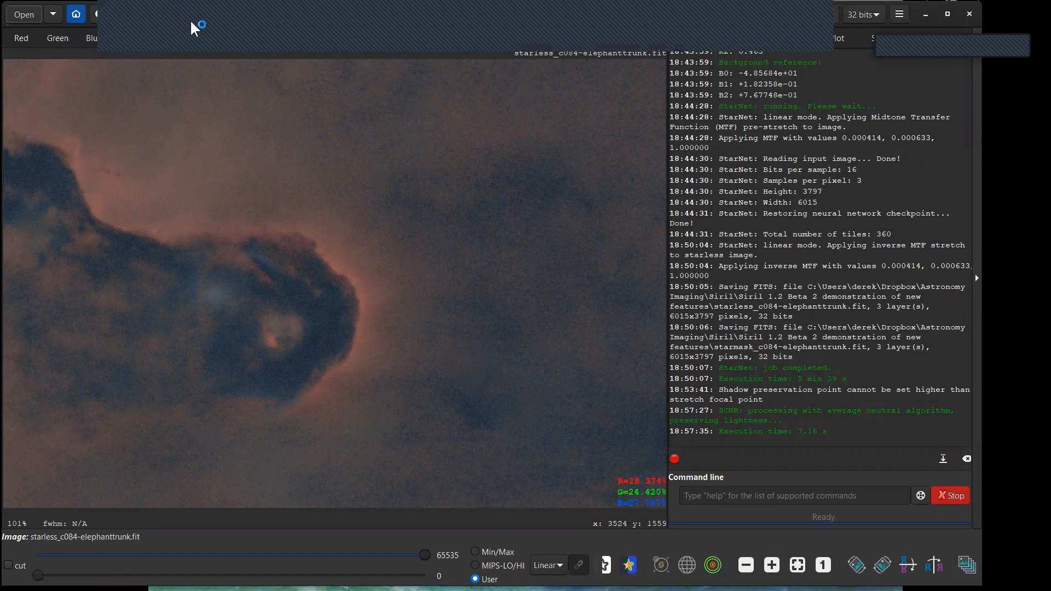
{"action": "left_click", "coordinate": [227, 15]}
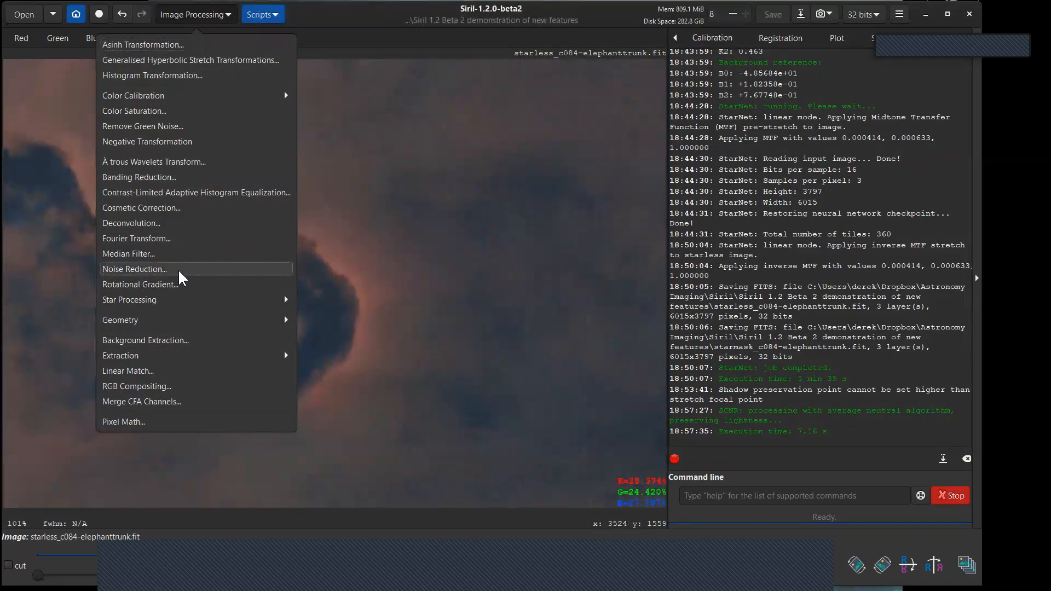
{"action": "left_click", "coordinate": [134, 269]}
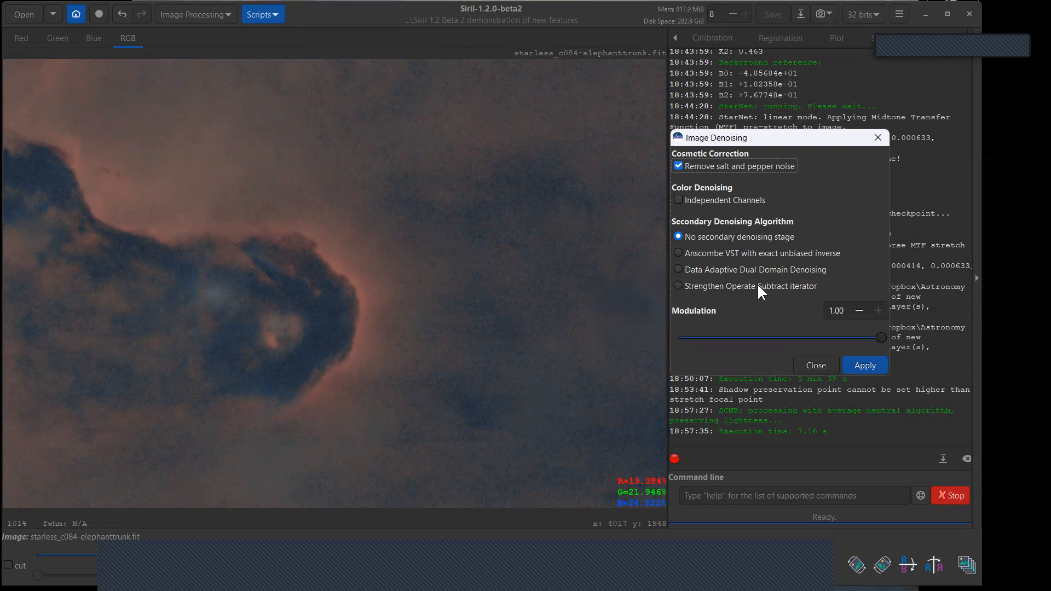
{"action": "left_click", "coordinate": [864, 368]}
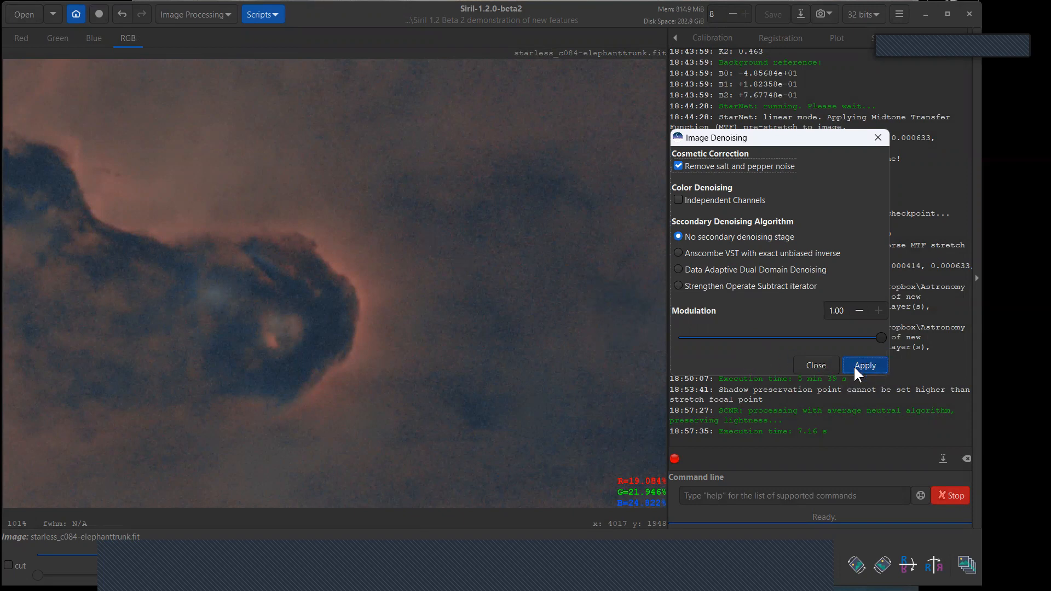
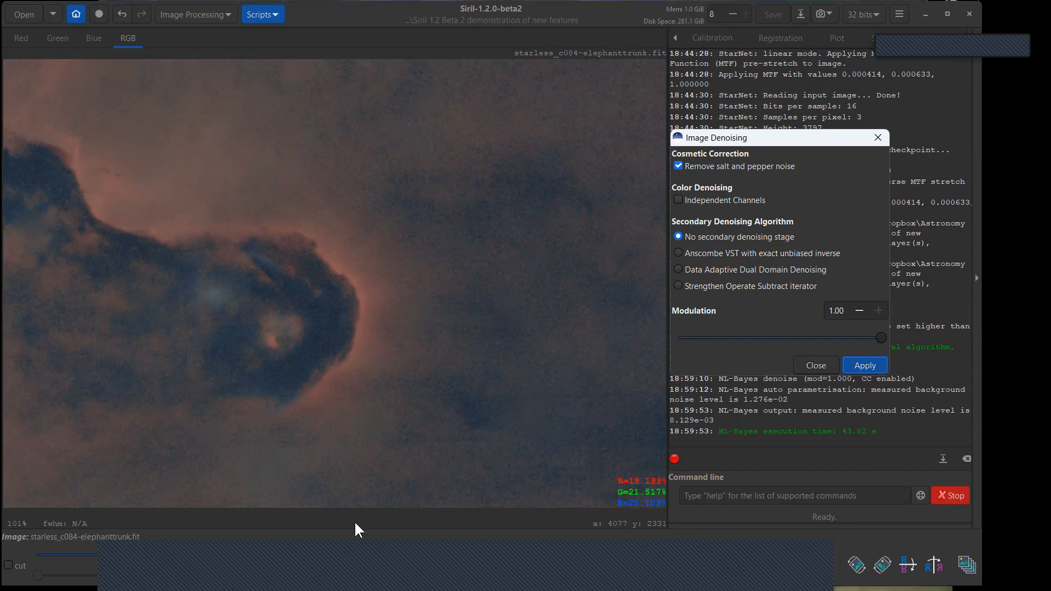
Step: Set up a color saturation adjustment for the Global hue with the background factor at 1.66
{"action": "left_click", "coordinate": [463, 303]}
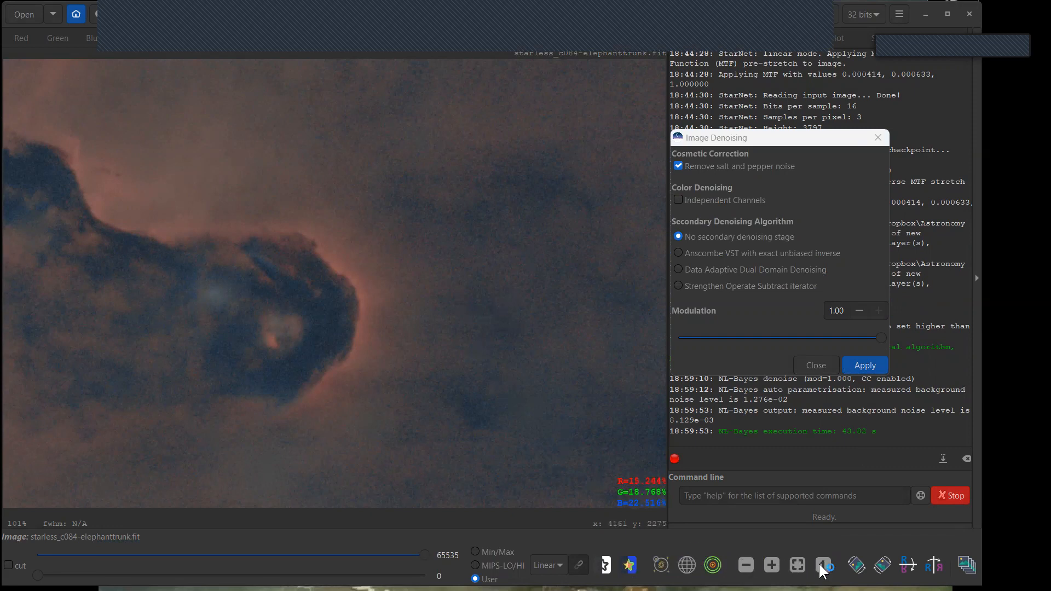
{"action": "left_click", "coordinate": [797, 564]}
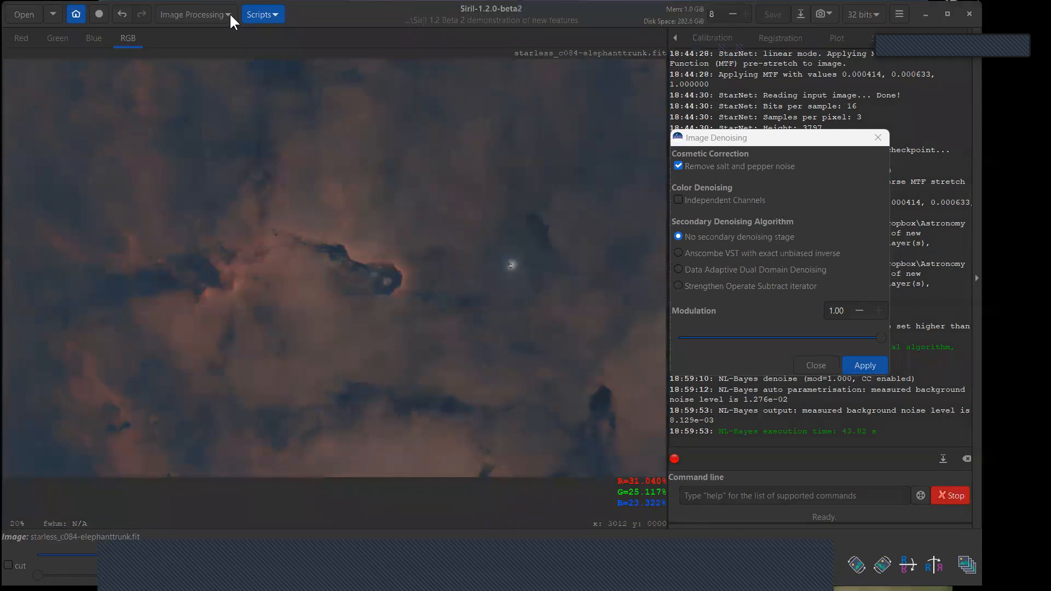
{"action": "left_click", "coordinate": [225, 15]}
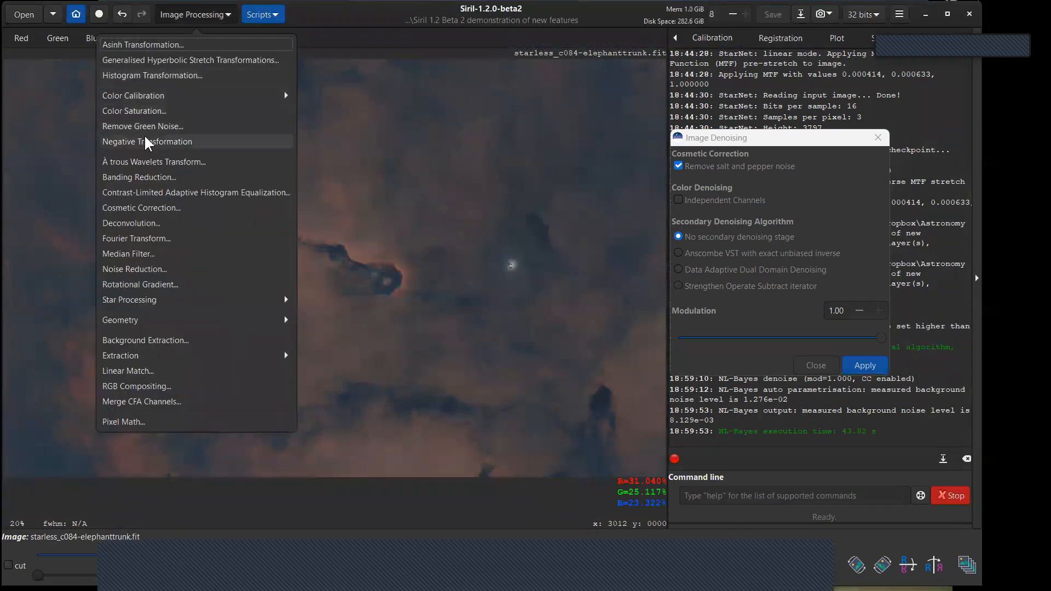
{"action": "left_click", "coordinate": [135, 111]}
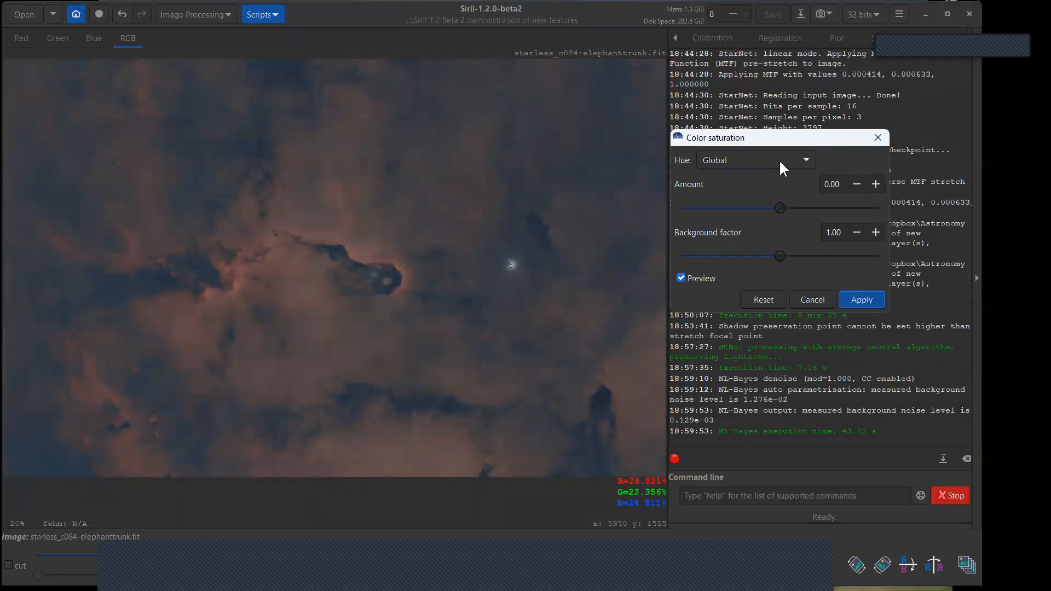
{"action": "left_click", "coordinate": [807, 159]}
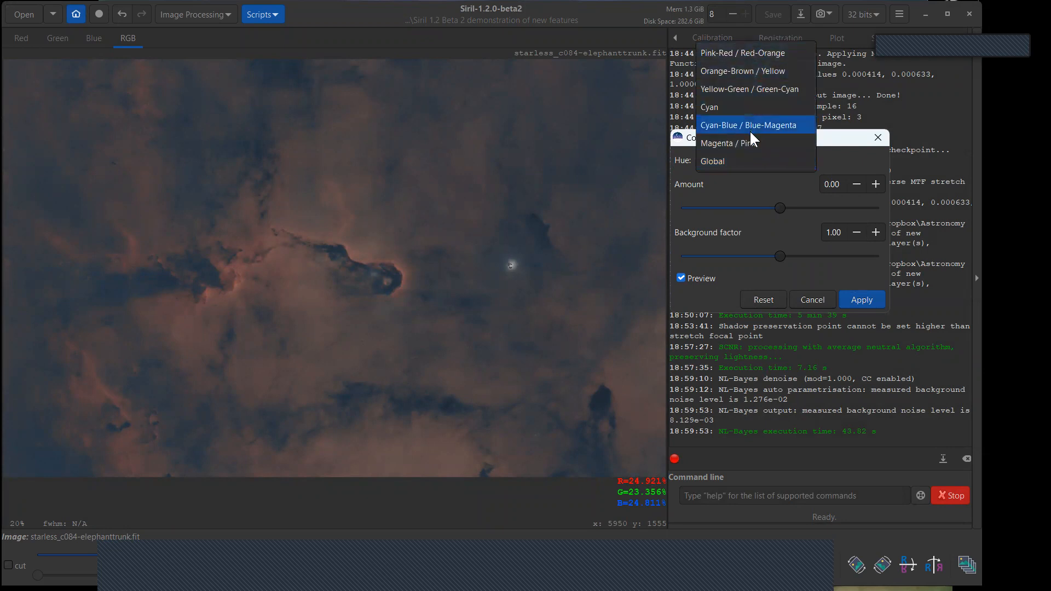
{"action": "left_click", "coordinate": [754, 161]}
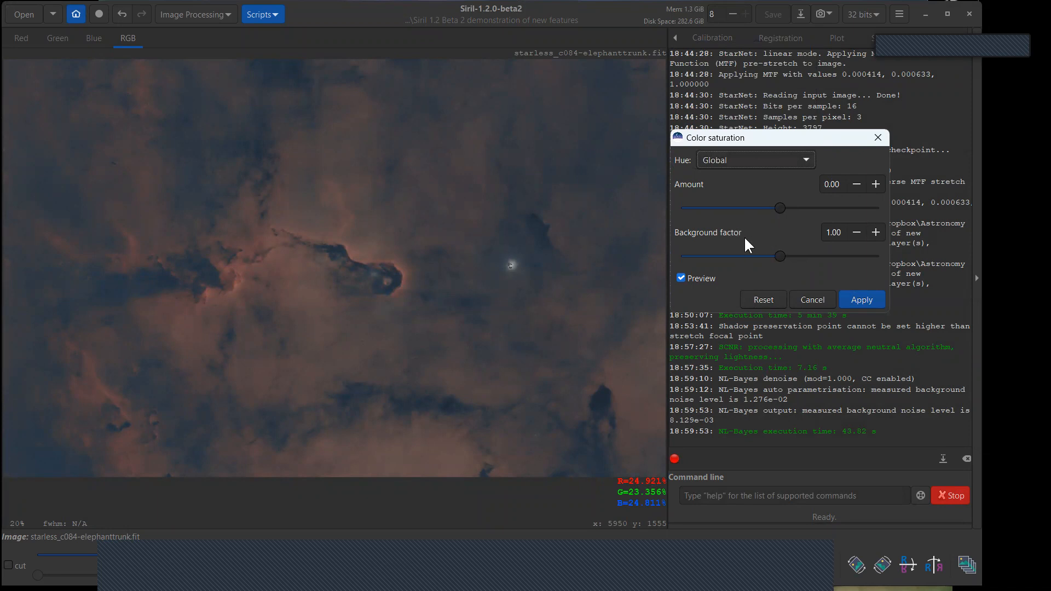
{"action": "left_click", "coordinate": [783, 256]}
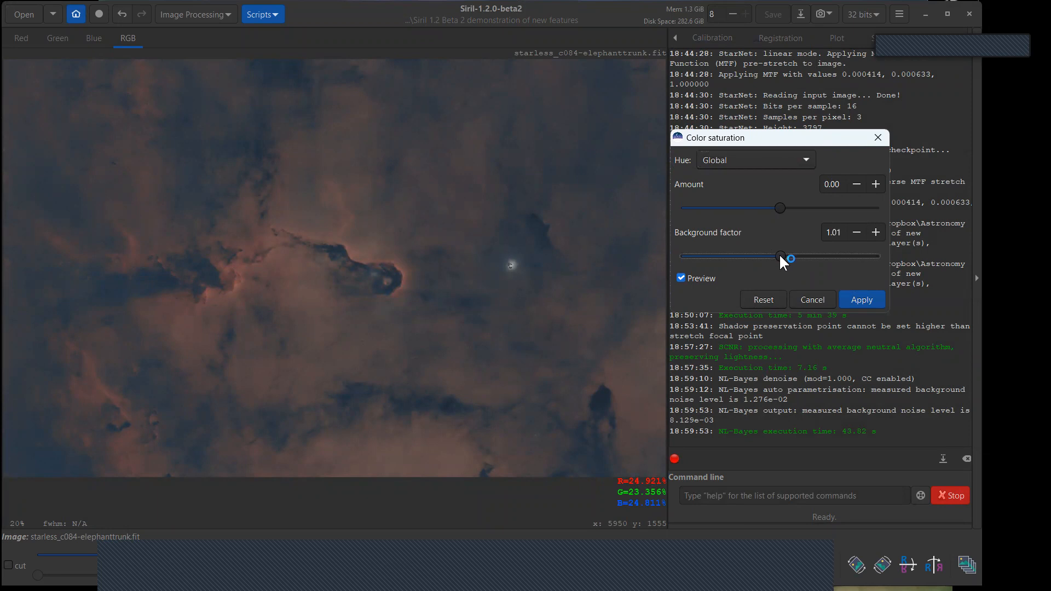
{"action": "left_click_drag", "start_coordinate": [783, 255], "coordinate": [830, 256]}
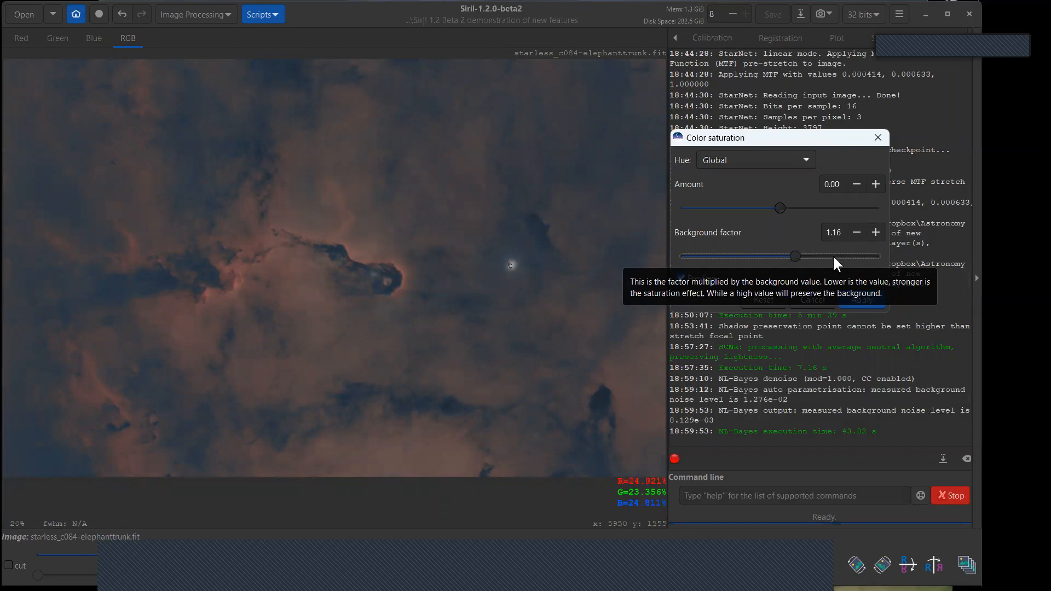
{"action": "left_click_drag", "start_coordinate": [798, 257], "coordinate": [812, 257]}
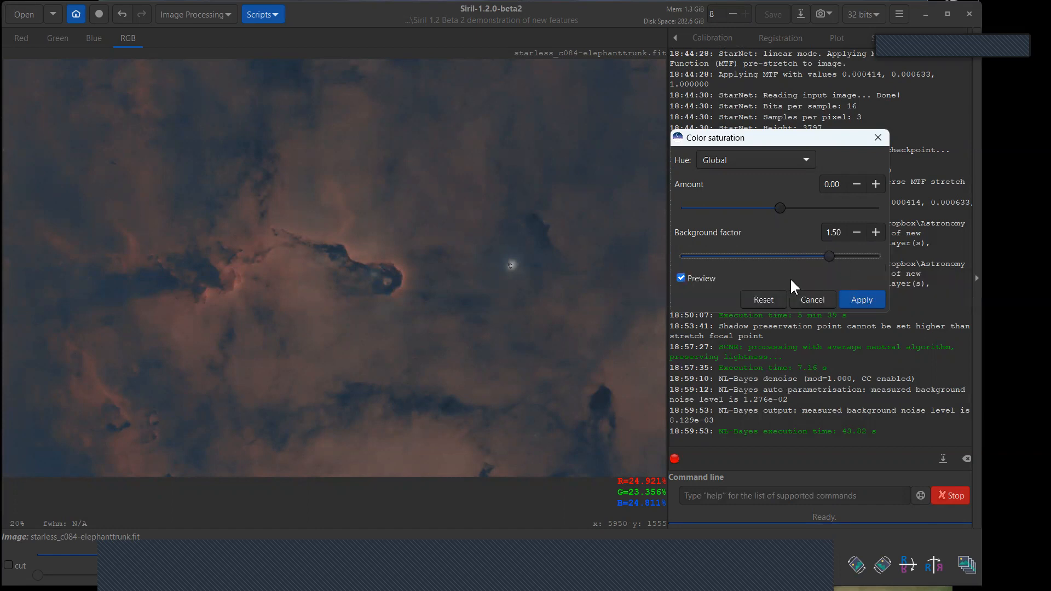
{"action": "mouse_move", "coordinate": [829, 255]}
{"action": "left_mouse_down"}
{"action": "mouse_move", "coordinate": [711, 256]}
{"action": "mouse_move", "coordinate": [849, 255]}
{"action": "left_mouse_up"}
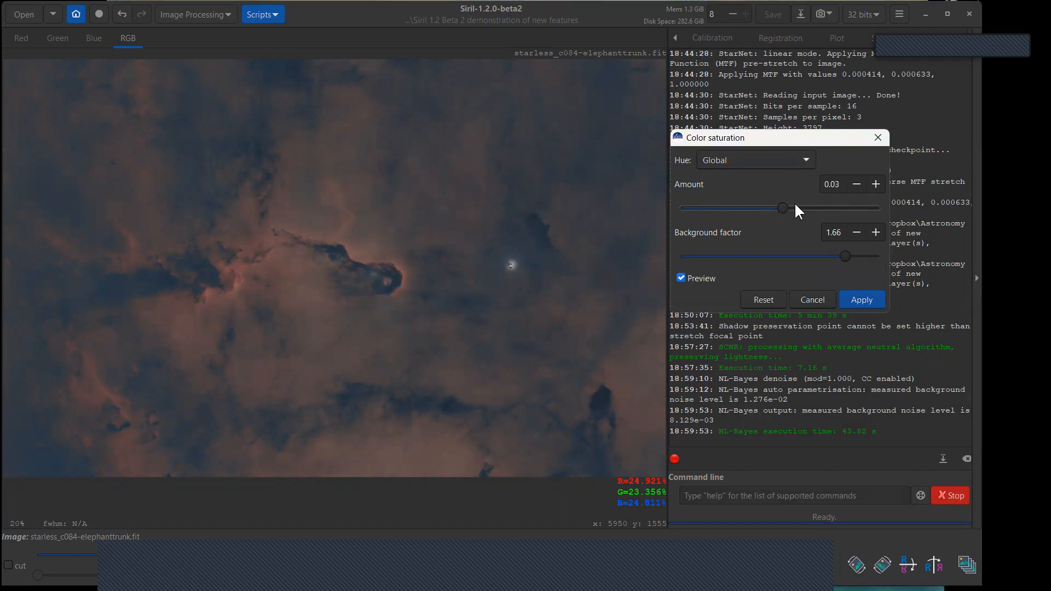
Step: Set the saturation amount to 0.51 and apply the adjustment to the starless image
{"action": "left_click", "coordinate": [815, 208]}
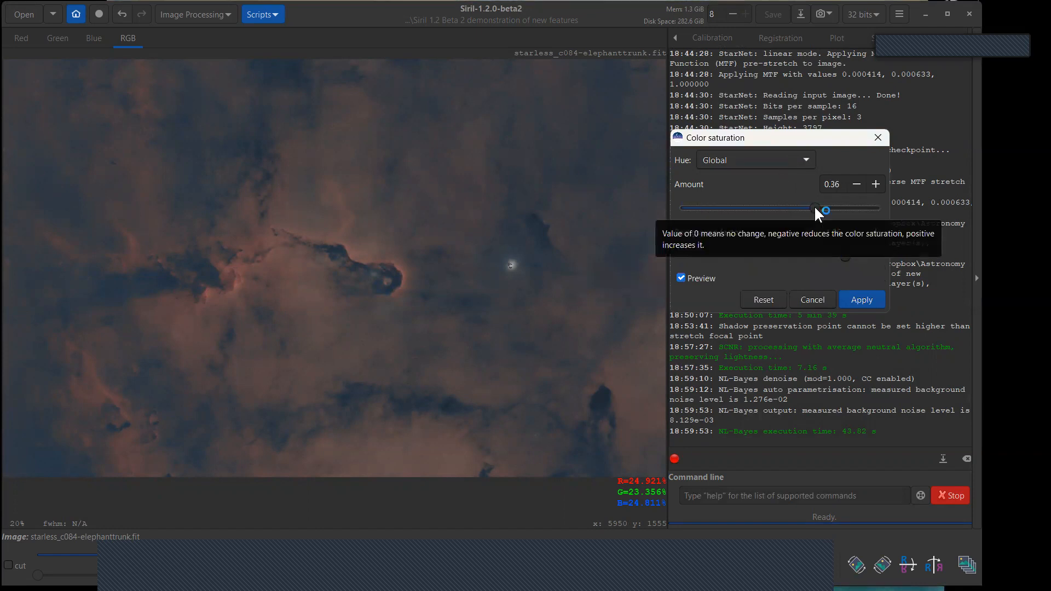
{"action": "left_click_drag", "start_coordinate": [824, 208], "coordinate": [829, 208]}
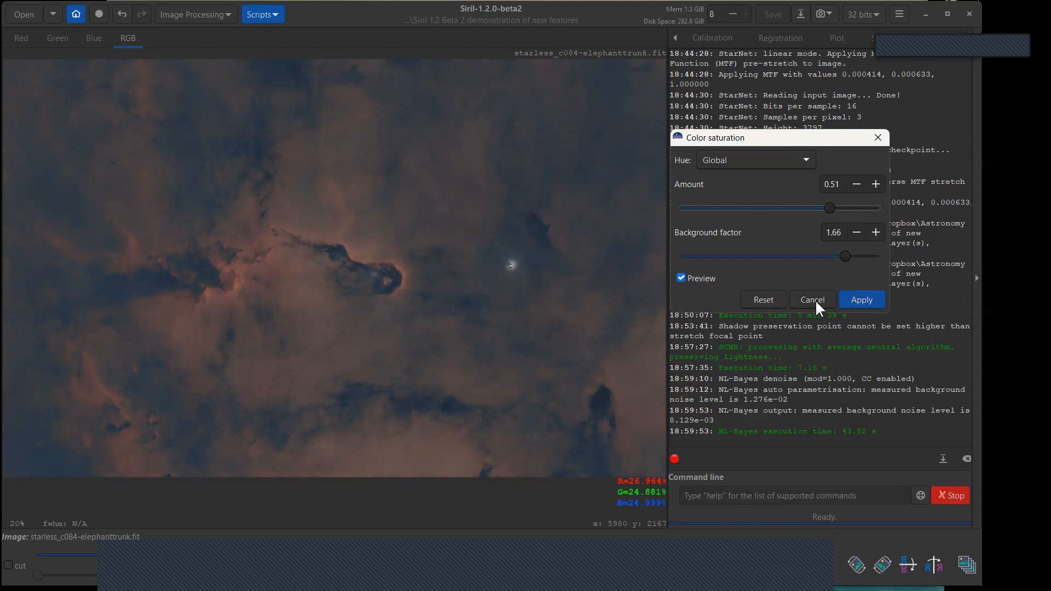
{"action": "left_click", "coordinate": [861, 299]}
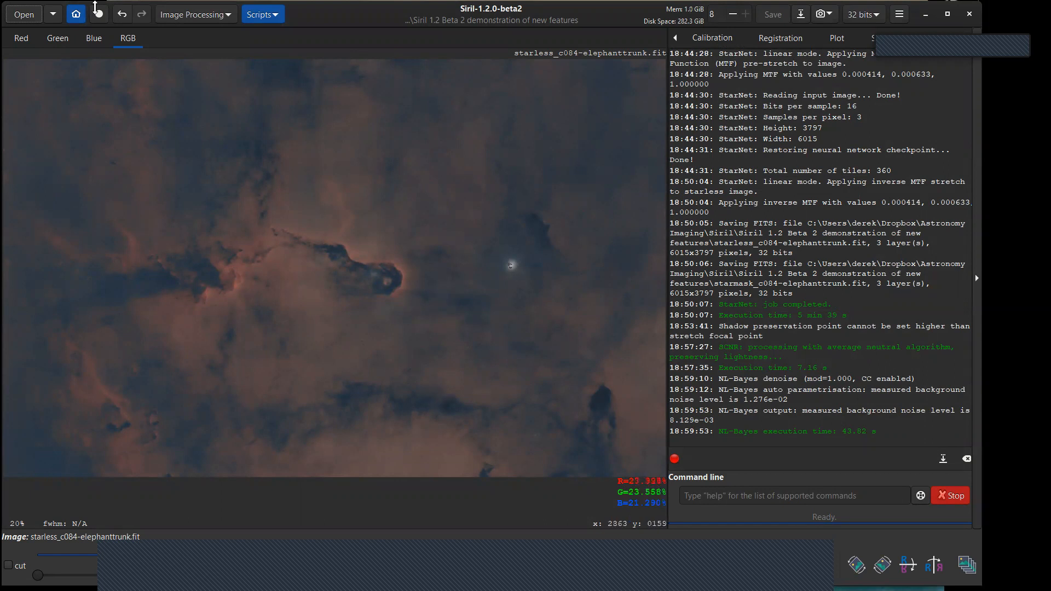
{"action": "left_click", "coordinate": [229, 13]}
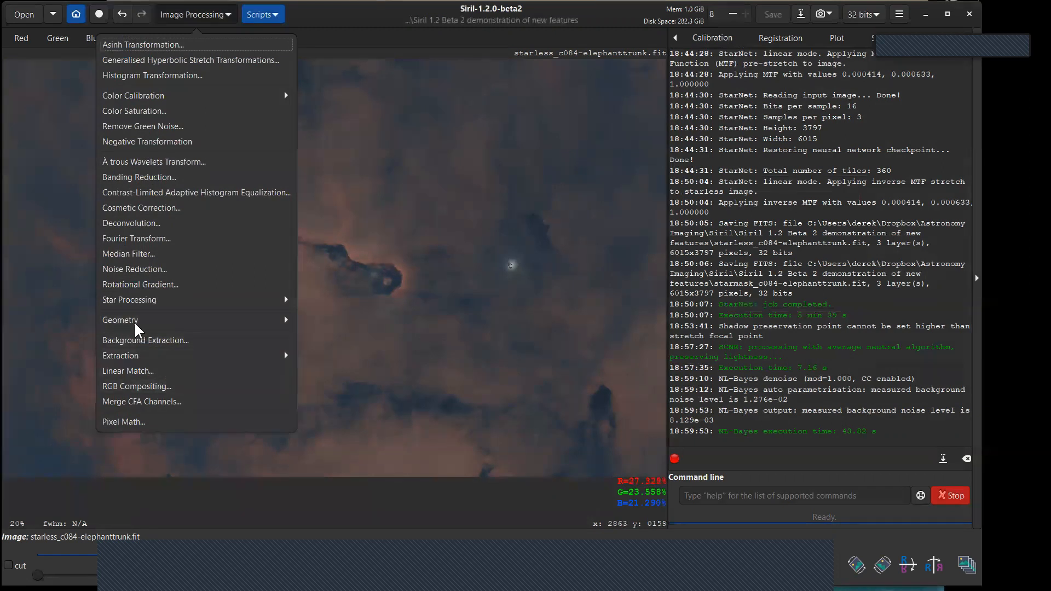
{"action": "left_click", "coordinate": [148, 299]}
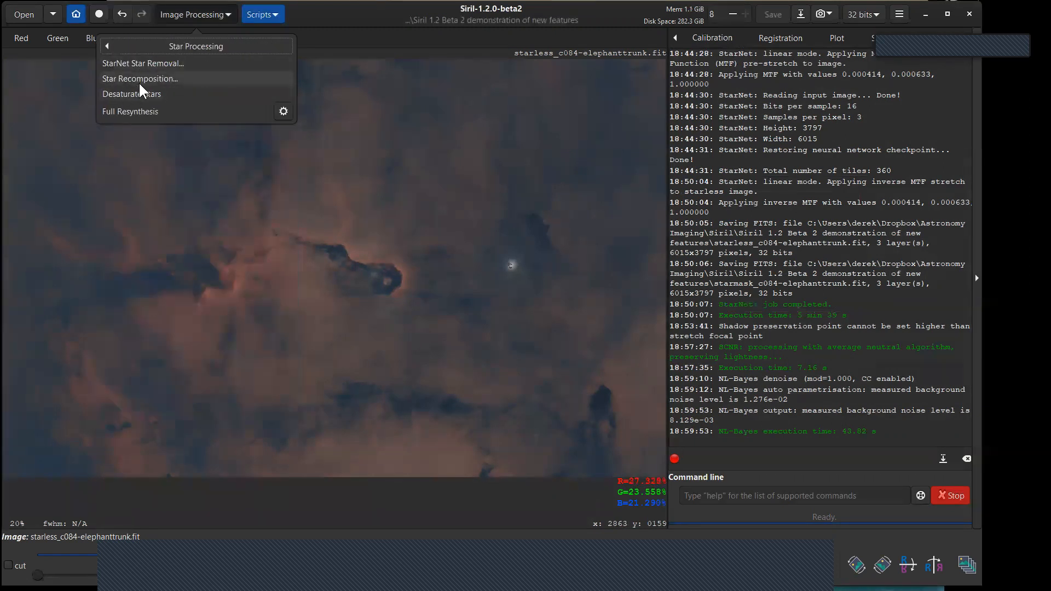
{"action": "left_click", "coordinate": [146, 77]}
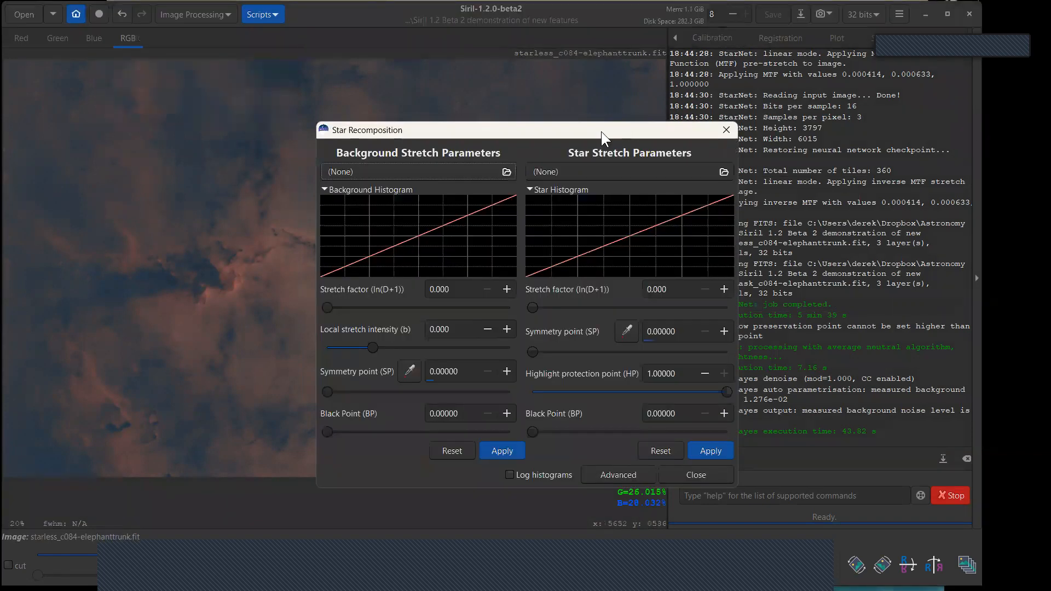
{"action": "left_click_drag", "start_coordinate": [601, 131], "coordinate": [827, 97]}
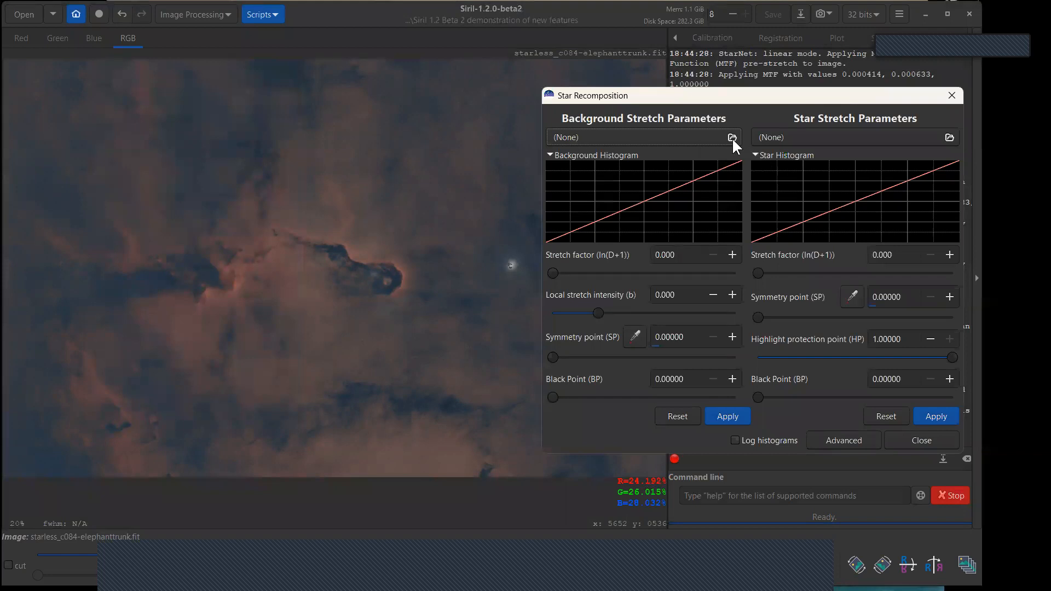
{"action": "left_click", "coordinate": [955, 94]}
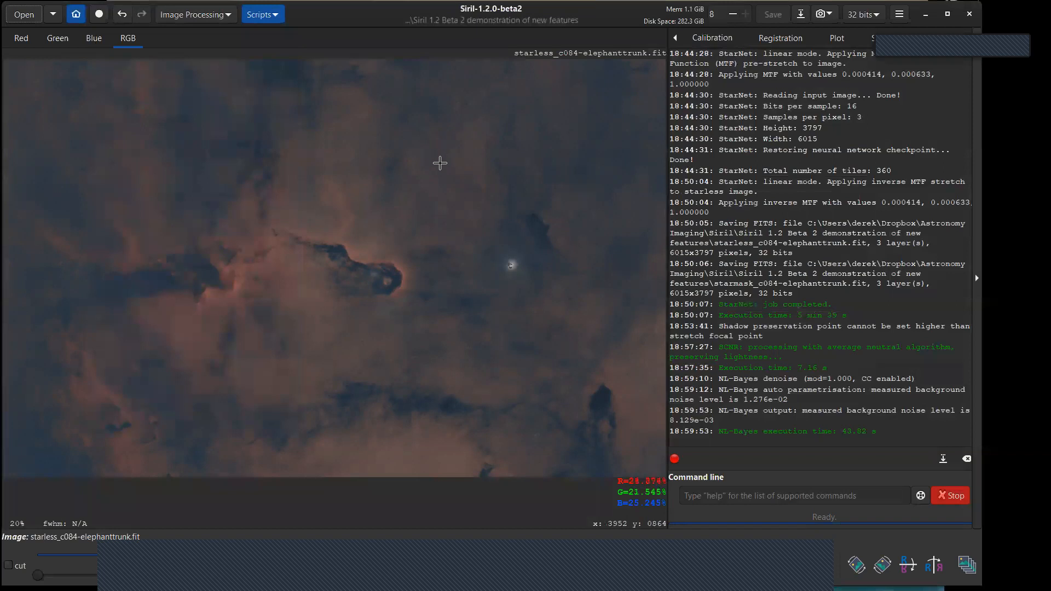
Step: Save the processed starless image as "starless_c084-elephanttrunk nebula proc.fit" in 32-bit floating point format
{"action": "left_click", "coordinate": [801, 14]}
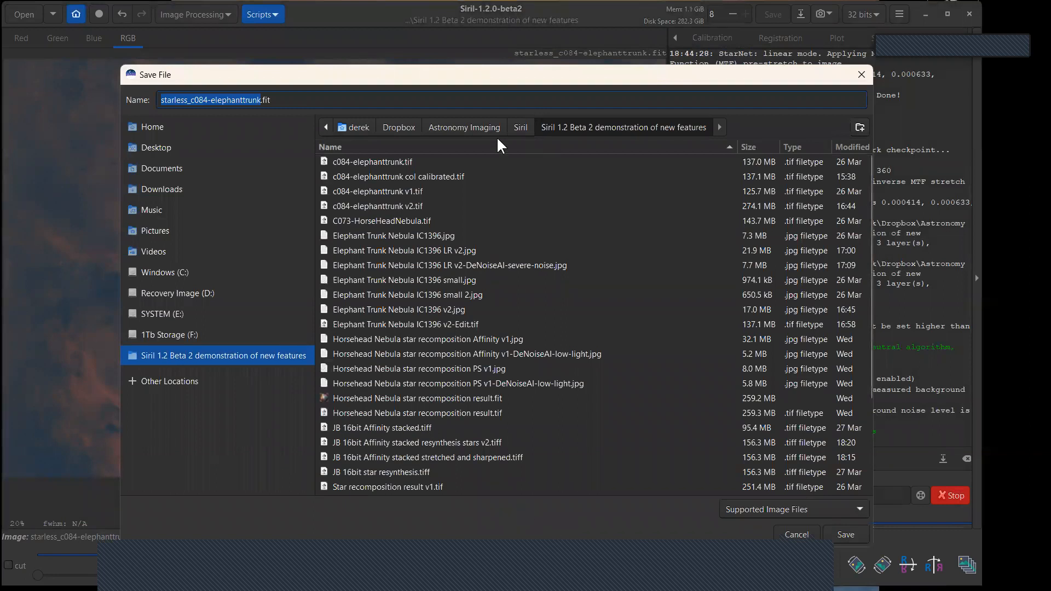
{"action": "left_click", "coordinate": [261, 100]}
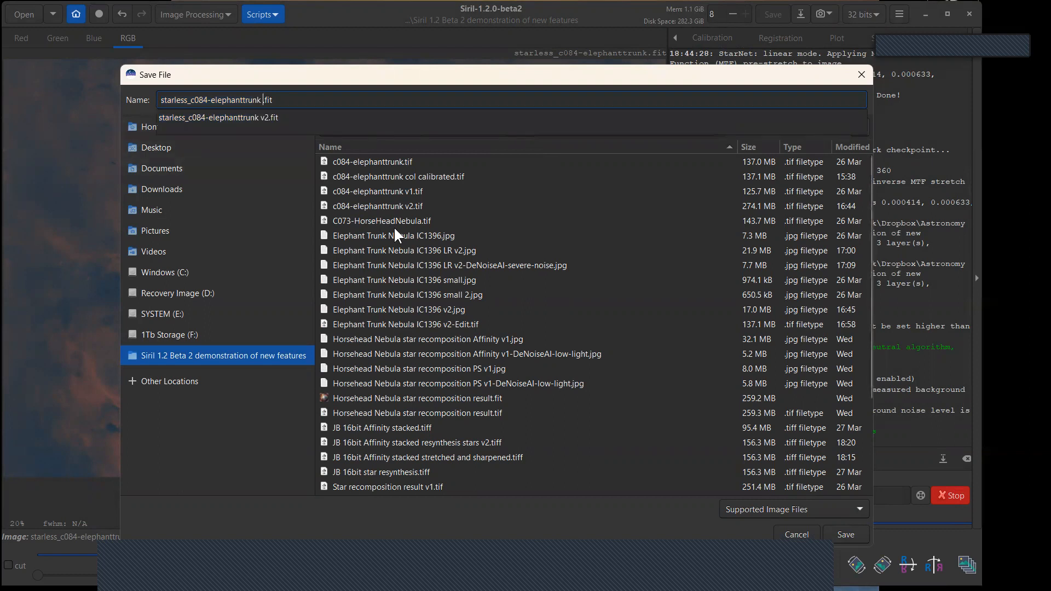
{"action": "type", "text": "b"}
{"action": "key", "text": "BackSpace"}
{"action": "type", "text": "nebula "}
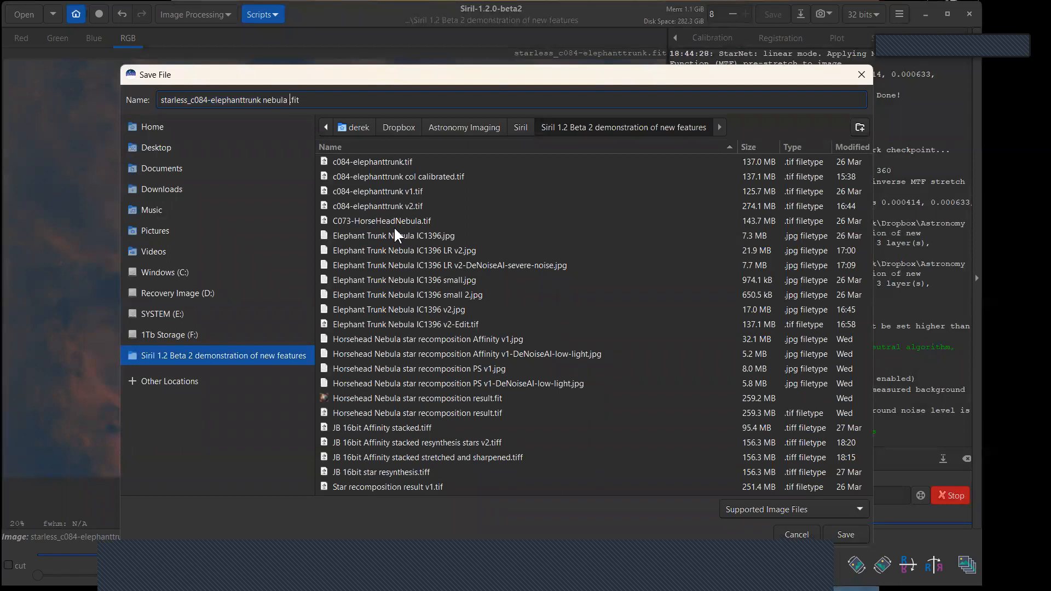
{"action": "type", "text": "proc"}
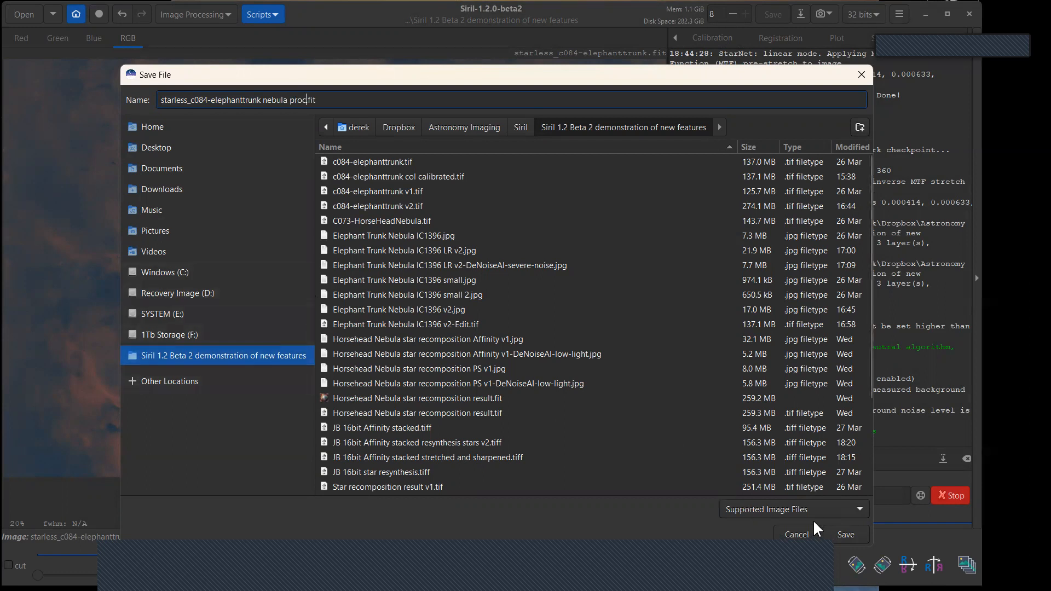
{"action": "left_click", "coordinate": [845, 534]}
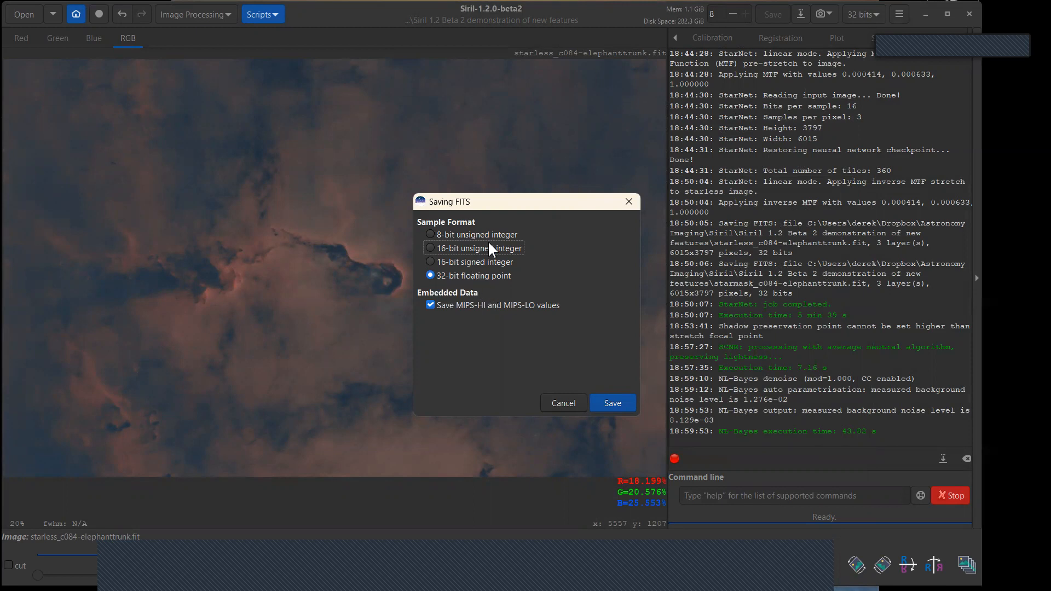
{"action": "left_click", "coordinate": [630, 403]}
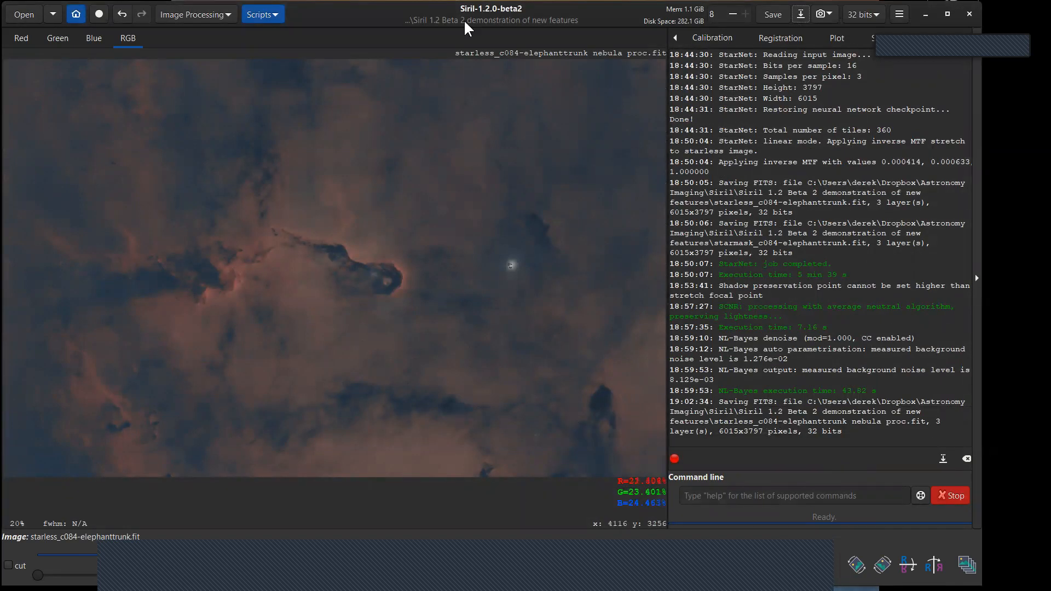
Step: Start Star Recomposition and load "starless_c084-elephanttrunk nebula proc.fit" as the background image
{"action": "left_click", "coordinate": [224, 14]}
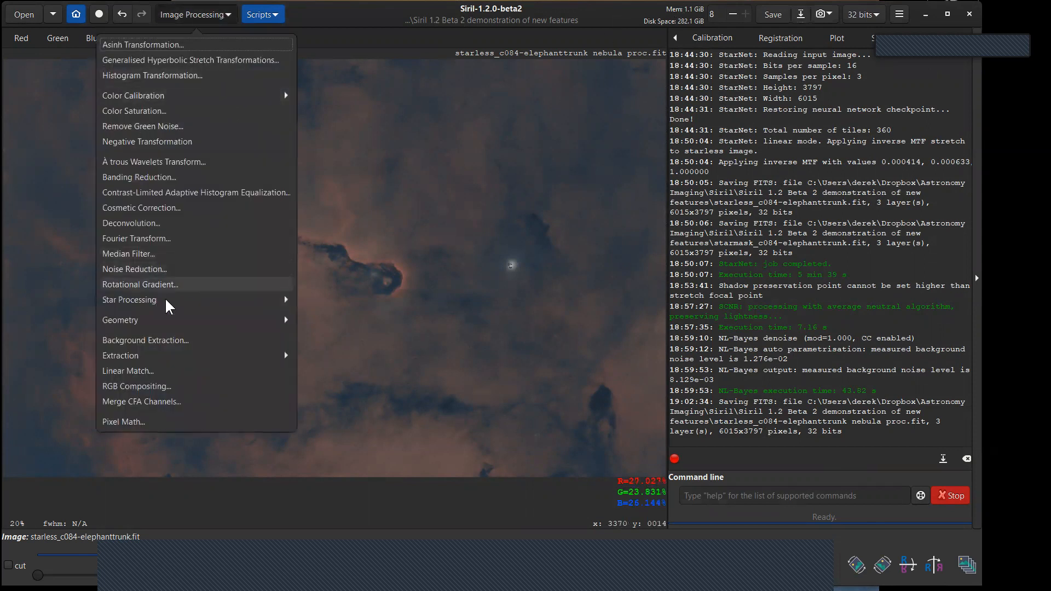
{"action": "left_click", "coordinate": [192, 301]}
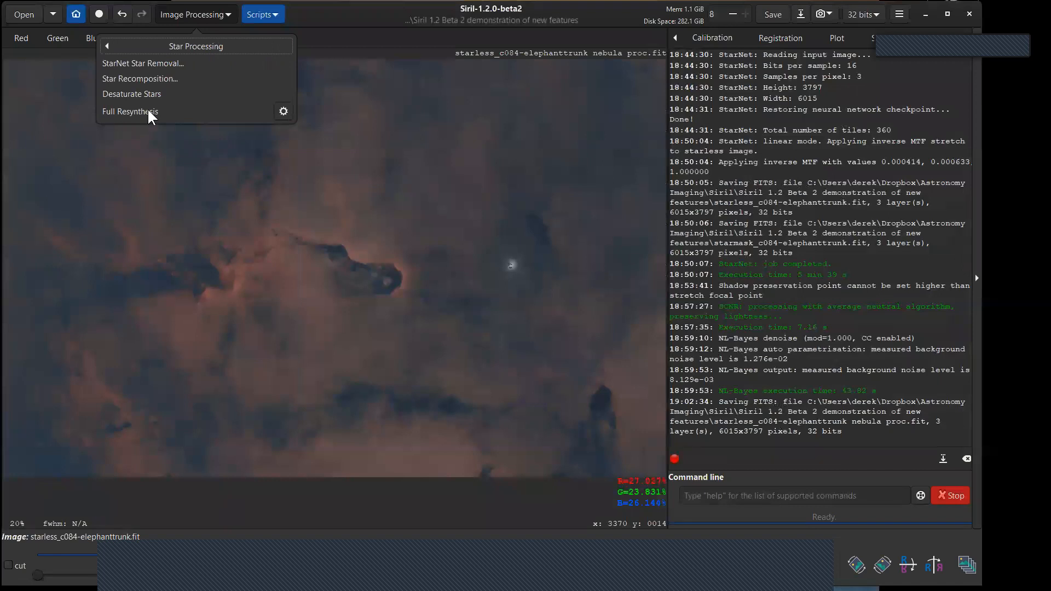
{"action": "left_click", "coordinate": [151, 77]}
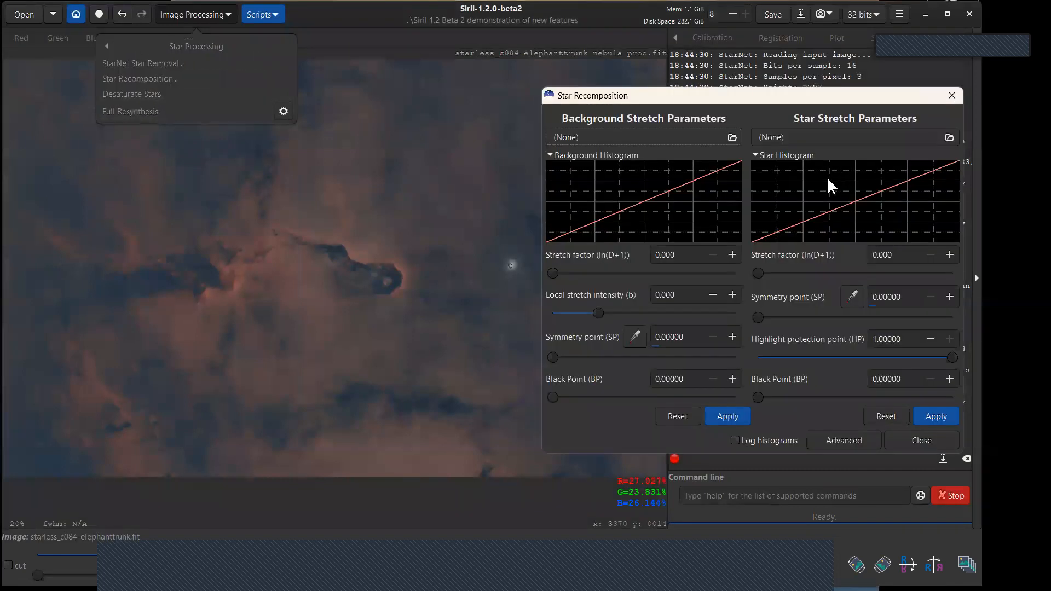
{"action": "left_click", "coordinate": [732, 137]}
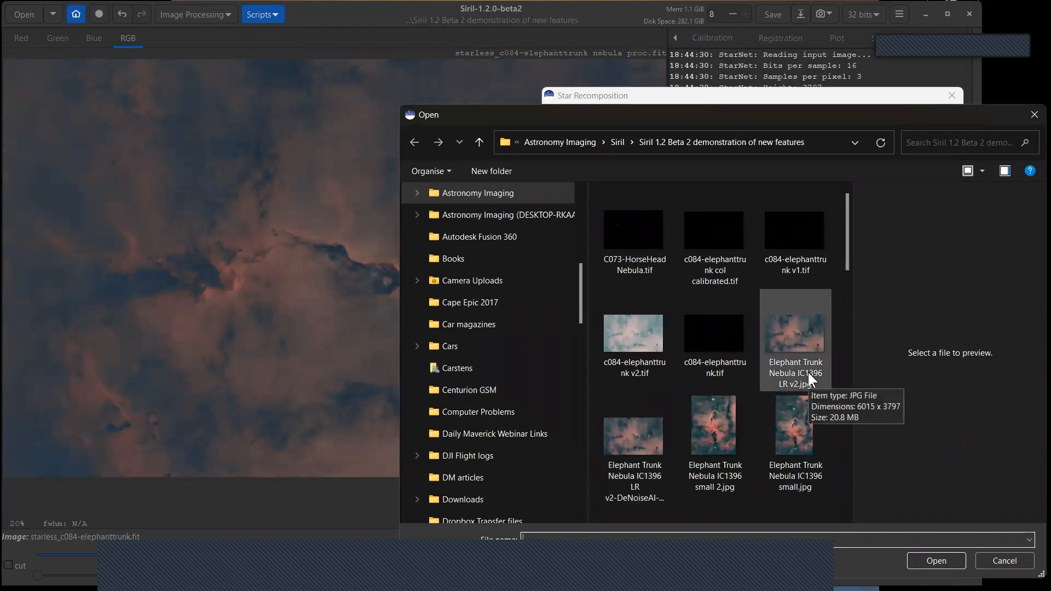
{"action": "scroll", "coordinate": [809, 374], "scroll_direction": "down", "scroll_amount": 3}
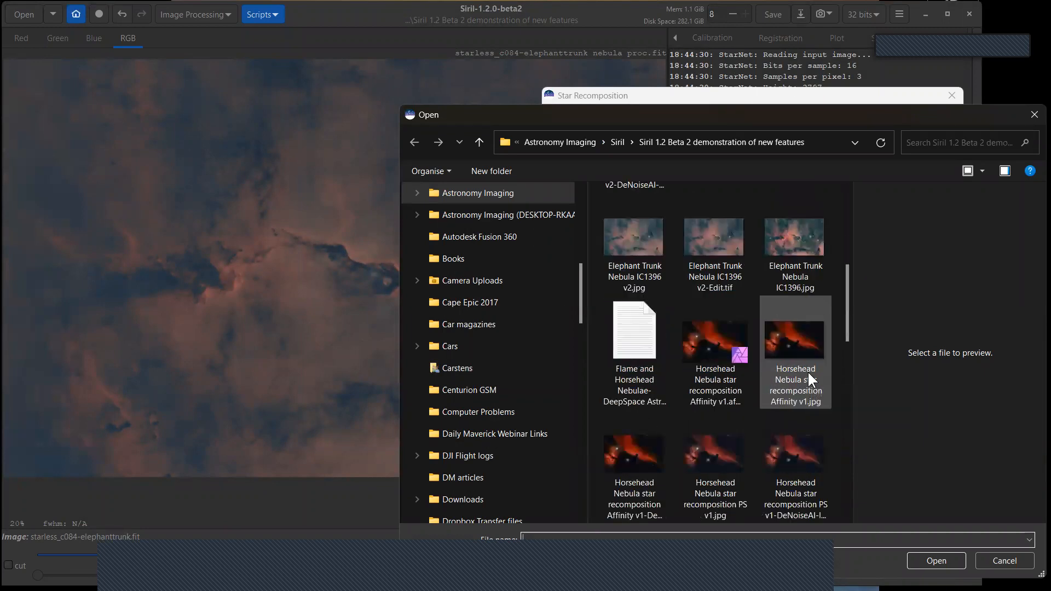
{"action": "scroll", "coordinate": [807, 370], "scroll_direction": "down", "scroll_amount": 5}
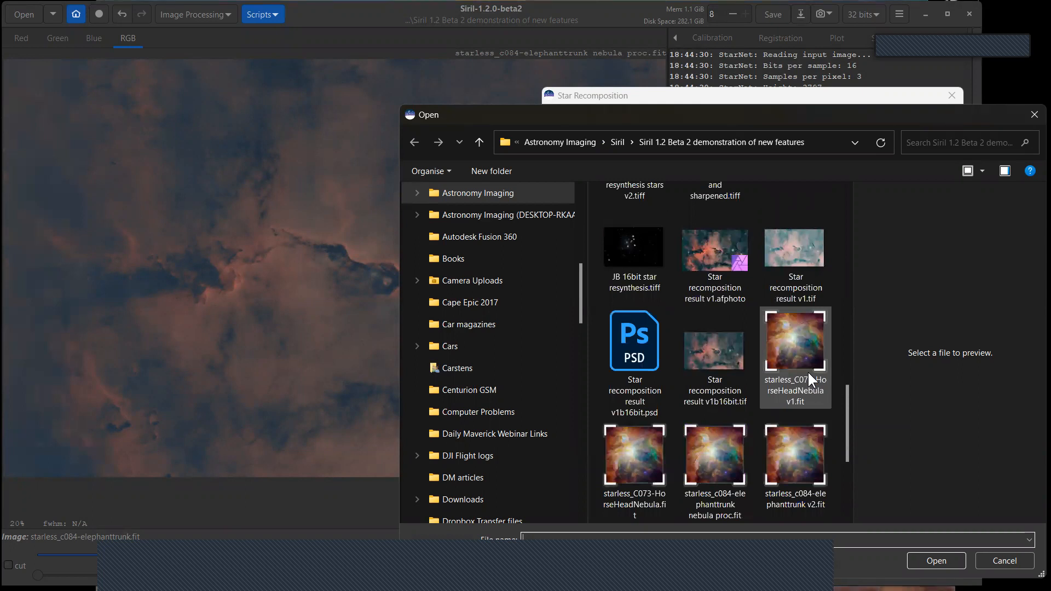
{"action": "scroll", "coordinate": [807, 370], "scroll_direction": "down", "scroll_amount": 3}
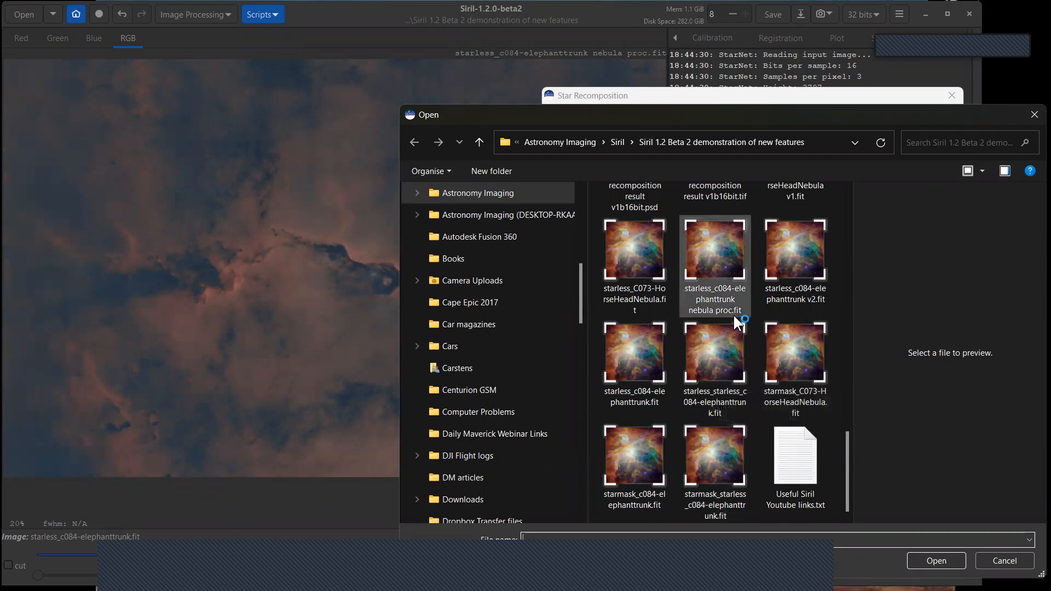
{"action": "left_click", "coordinate": [718, 308]}
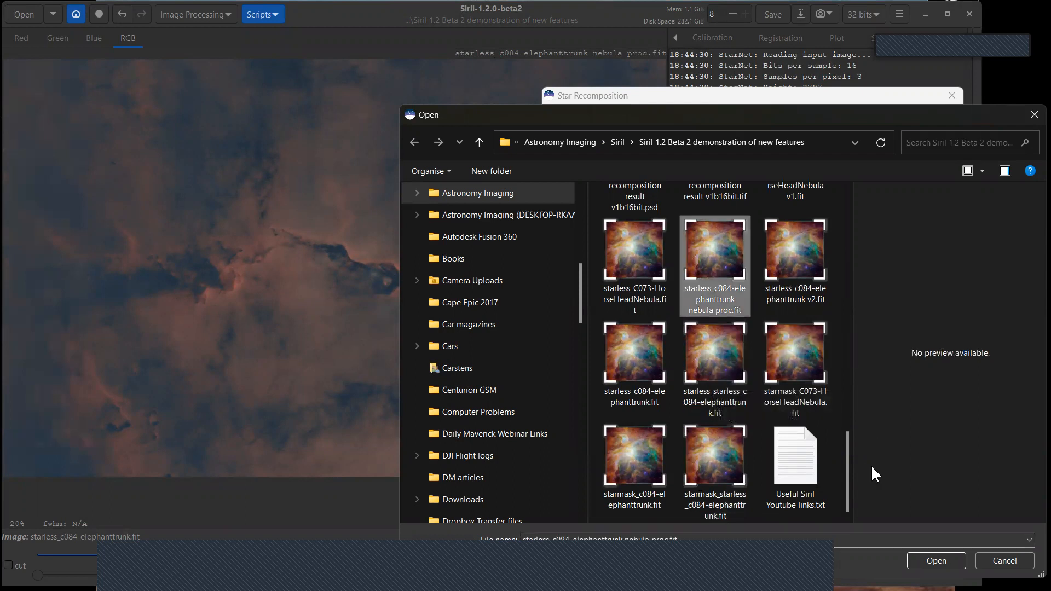
{"action": "left_click", "coordinate": [931, 556]}
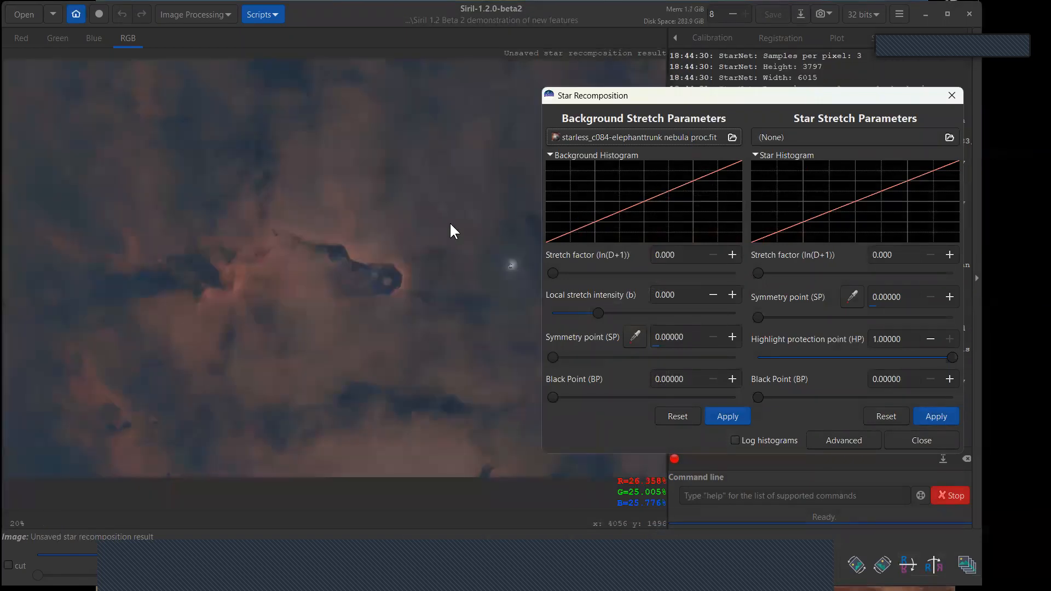
Step: Browse the demonstration folder for the Elephant Trunk star mask file to use as the star image in Star Recomposition
{"action": "left_click", "coordinate": [948, 138]}
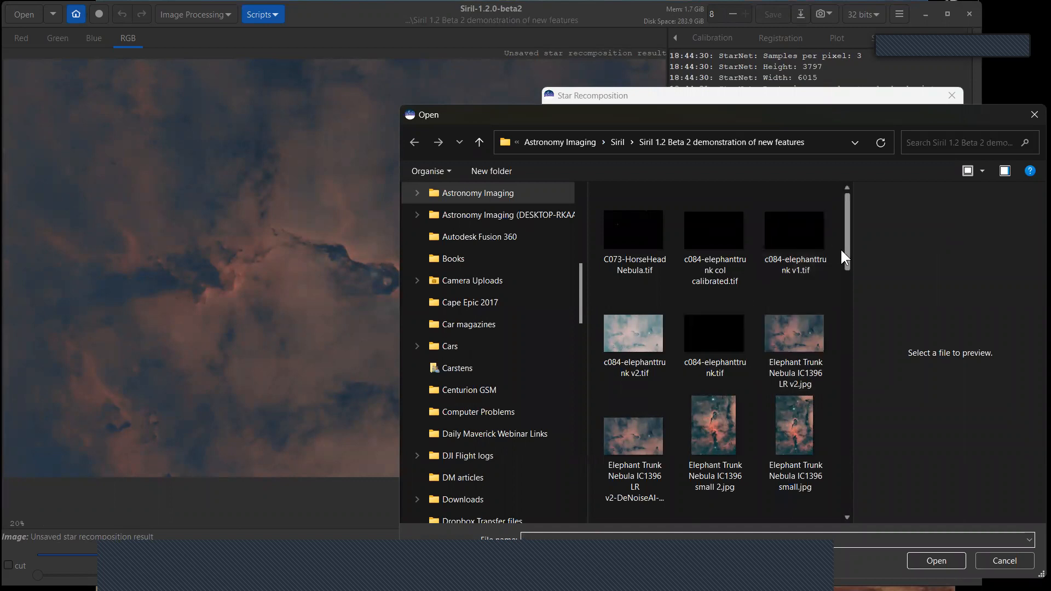
{"action": "left_click_drag", "start_coordinate": [845, 246], "coordinate": [872, 471]}
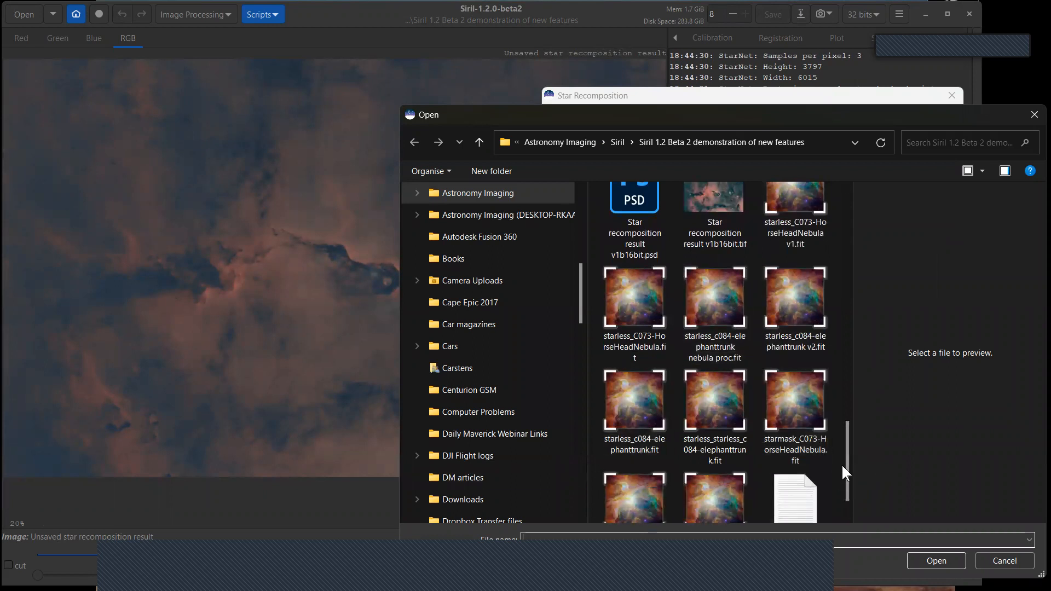
{"action": "left_click_drag", "start_coordinate": [846, 475], "coordinate": [846, 510]}
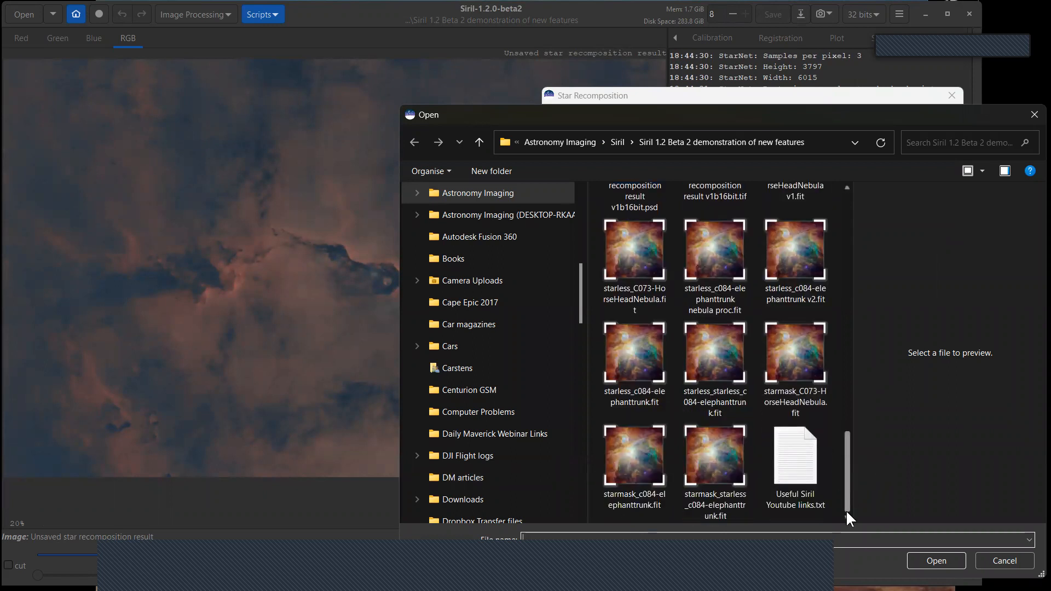
Step: Load starmask_c084-elephanttrunk.fit as the star image and move the Star Recomposition dialog clear of the nebula preview
{"action": "left_click", "coordinate": [635, 464]}
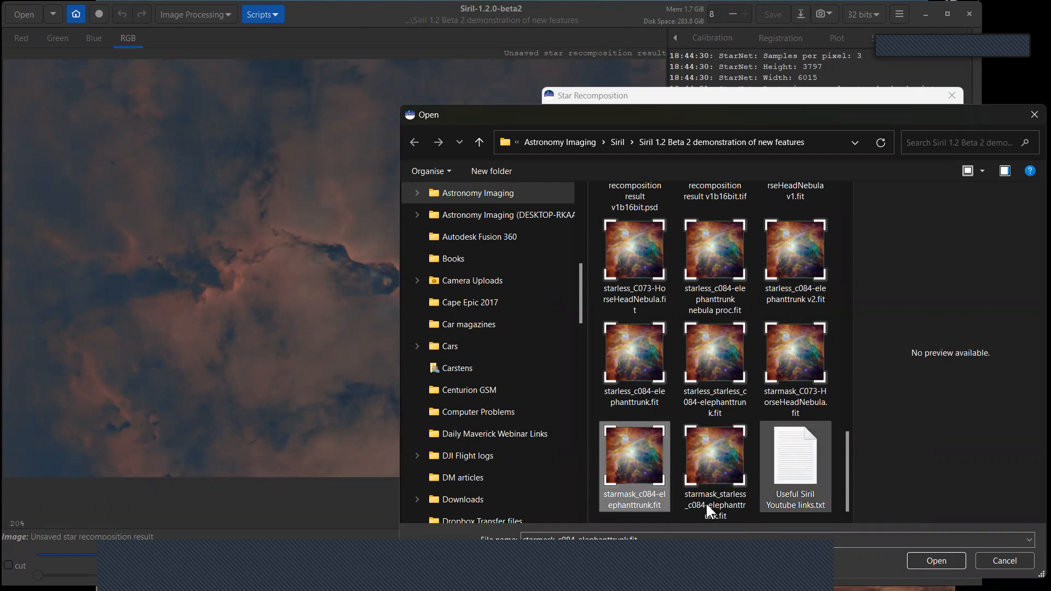
{"action": "left_click", "coordinate": [941, 557]}
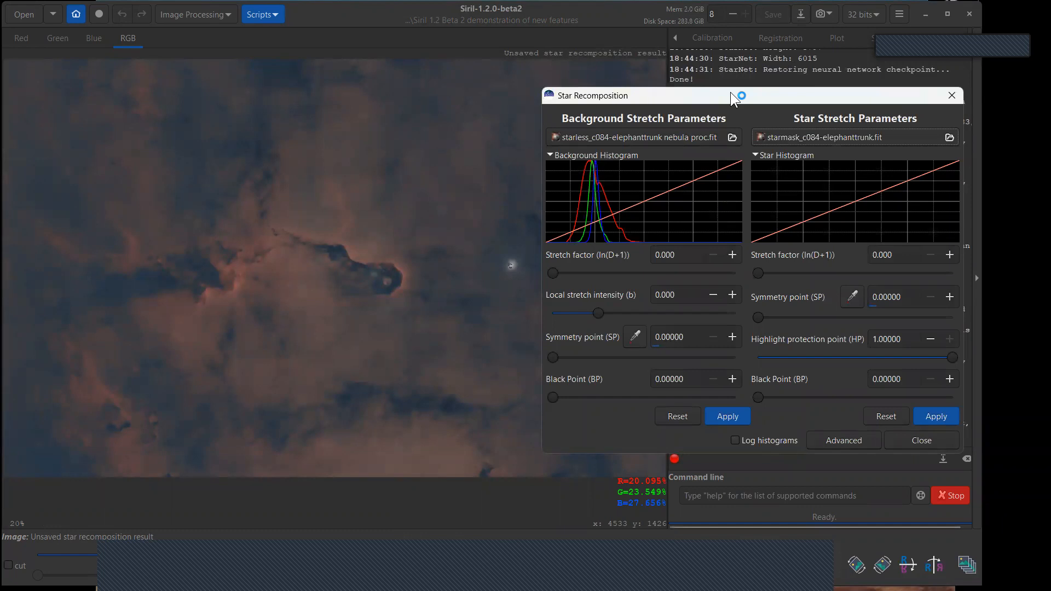
{"action": "left_click_drag", "start_coordinate": [730, 92], "coordinate": [789, 86]}
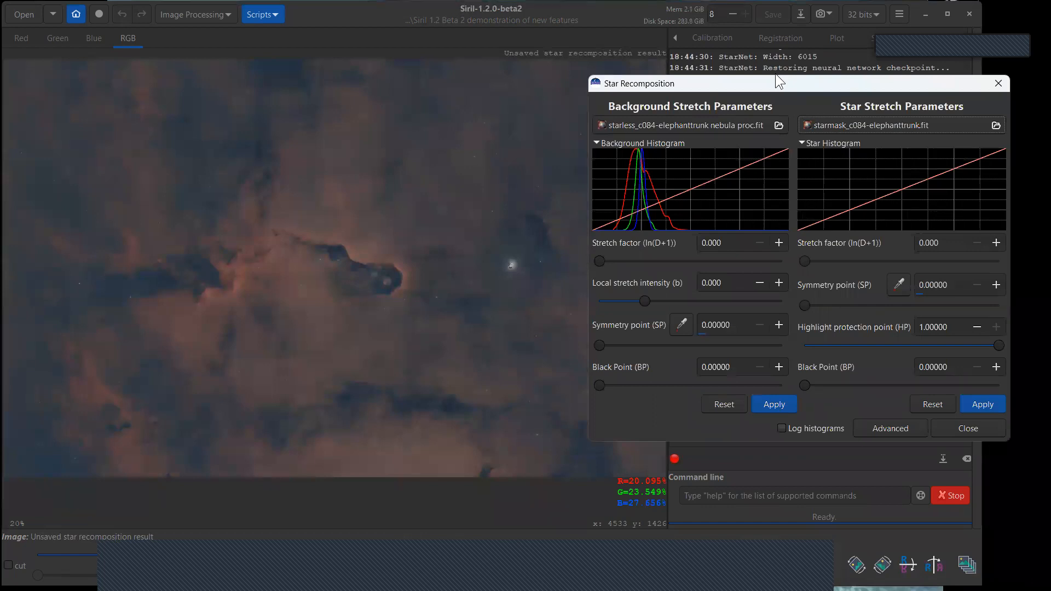
{"action": "left_click_drag", "start_coordinate": [776, 79], "coordinate": [728, 18]}
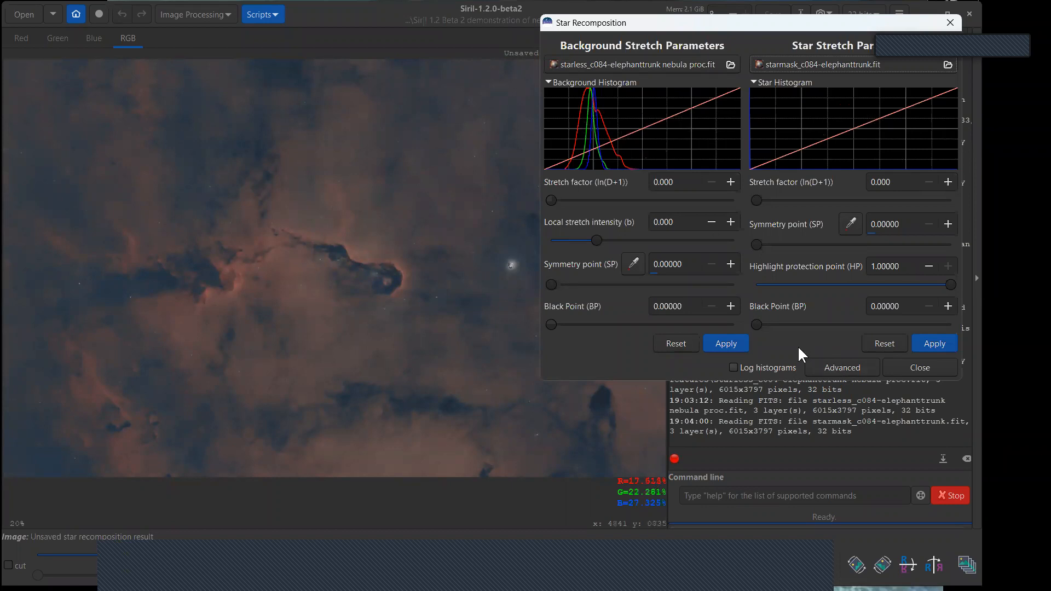
Step: Show the advanced stretch parameters and set the star stretch to Generalised hyperbolic transform with the Human weighted luminance colour model
{"action": "left_click", "coordinate": [849, 366]}
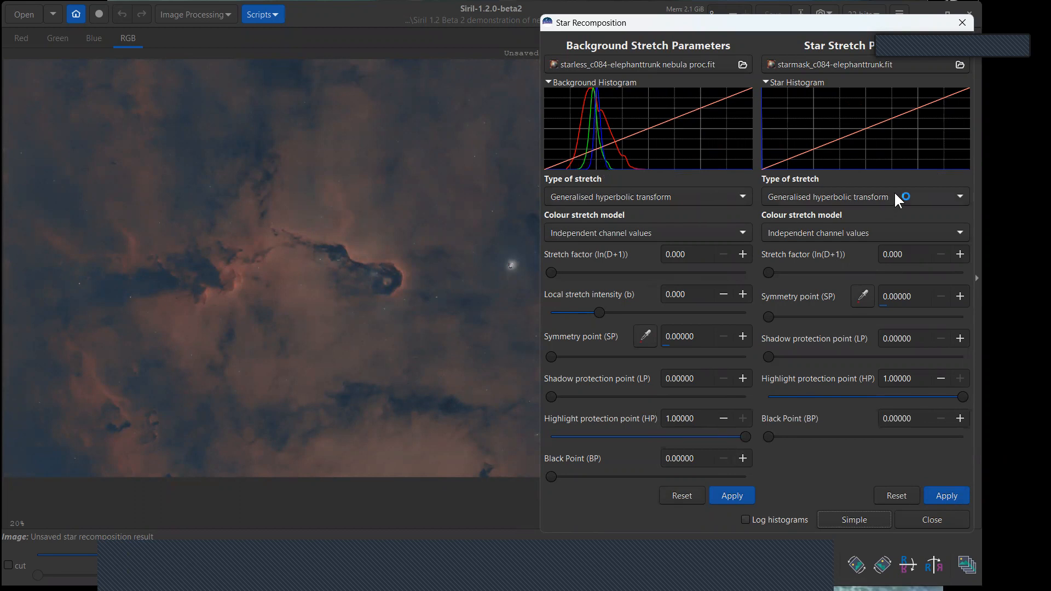
{"action": "left_click", "coordinate": [960, 199]}
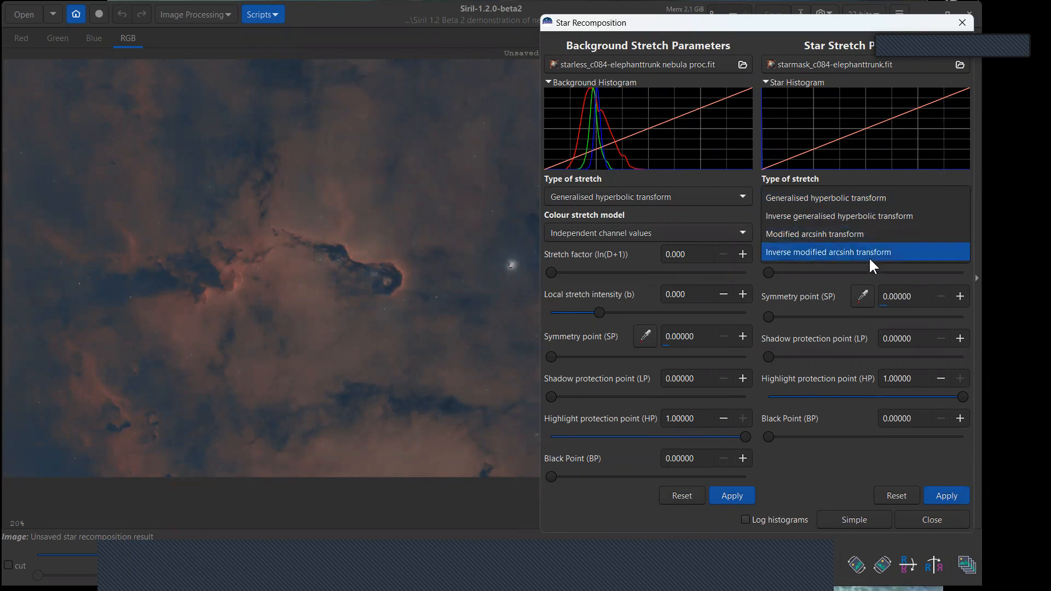
{"action": "left_click", "coordinate": [866, 196]}
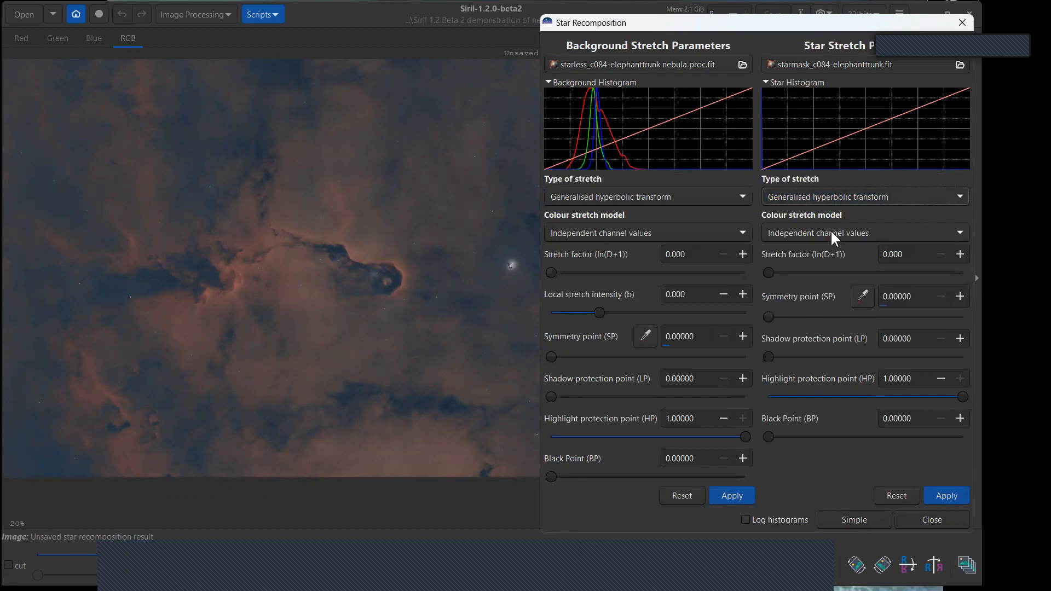
{"action": "left_click", "coordinate": [956, 228]}
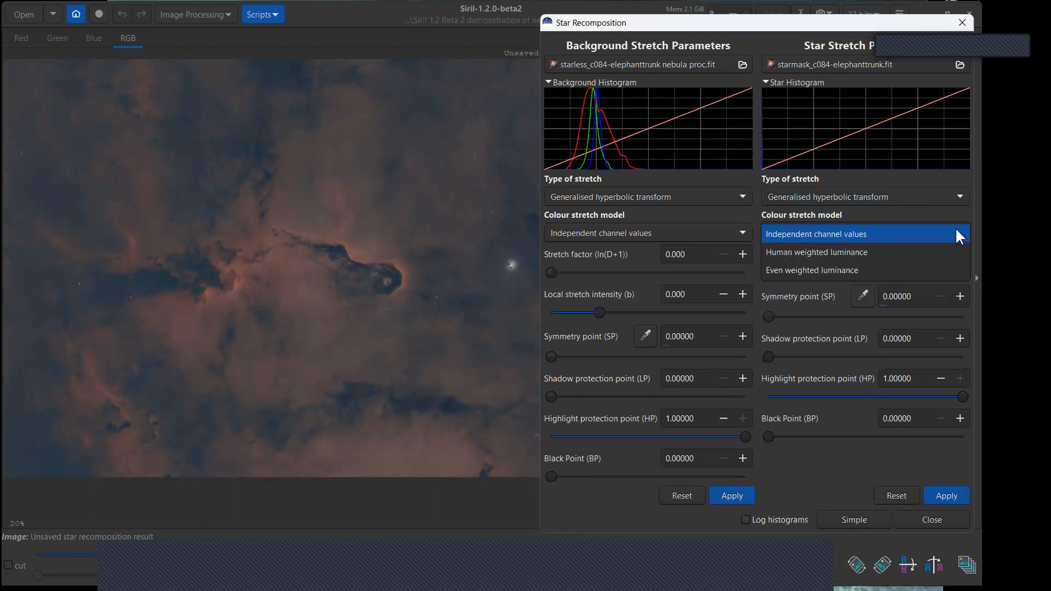
{"action": "left_click", "coordinate": [820, 252]}
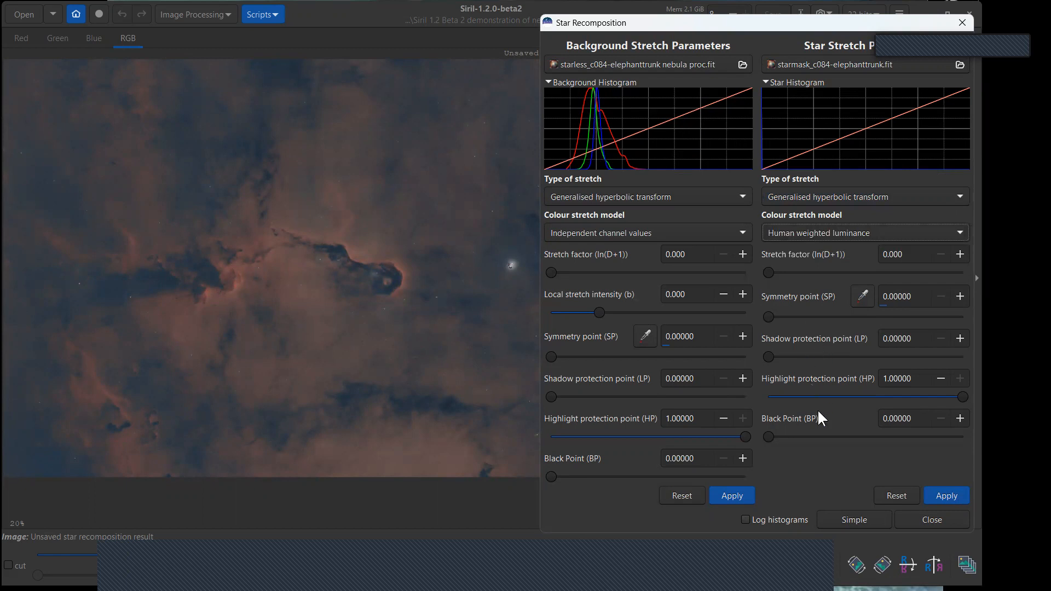
Step: Raise the star stretch factor to about 3.06, trying a lower highlight protection point before returning it to 1.0
{"action": "left_click_drag", "start_coordinate": [768, 269], "coordinate": [801, 270]}
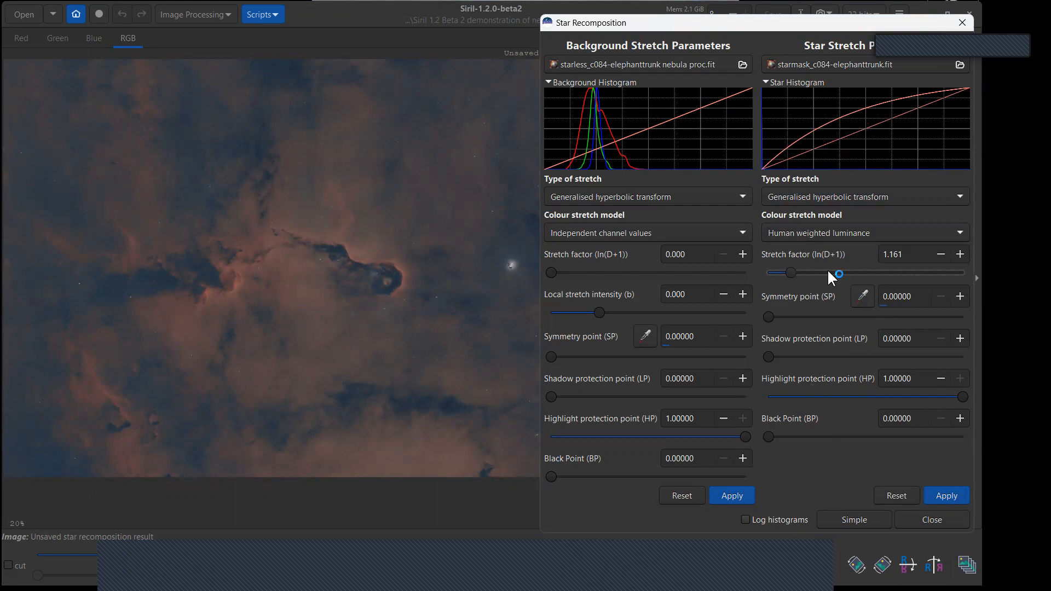
{"action": "left_click_drag", "start_coordinate": [776, 271], "coordinate": [801, 272]}
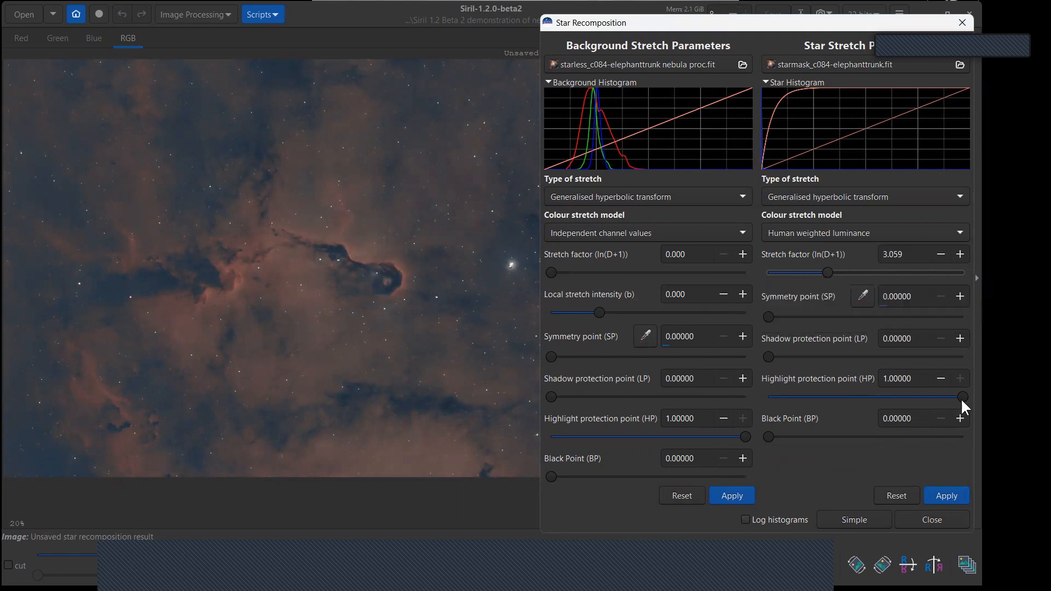
{"action": "left_click_drag", "start_coordinate": [961, 396], "coordinate": [935, 396]}
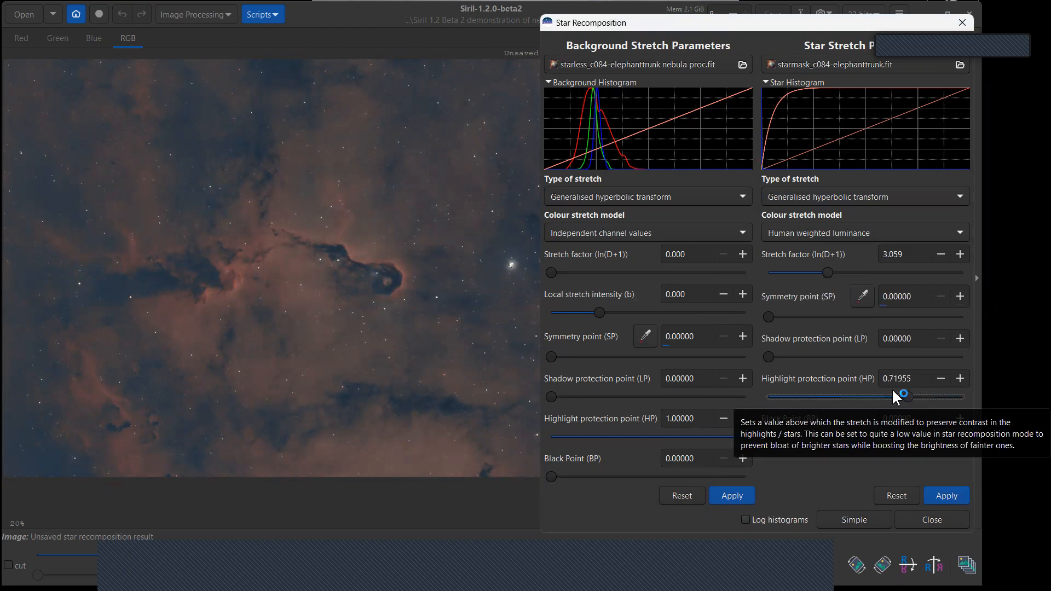
{"action": "left_click", "coordinate": [936, 397]}
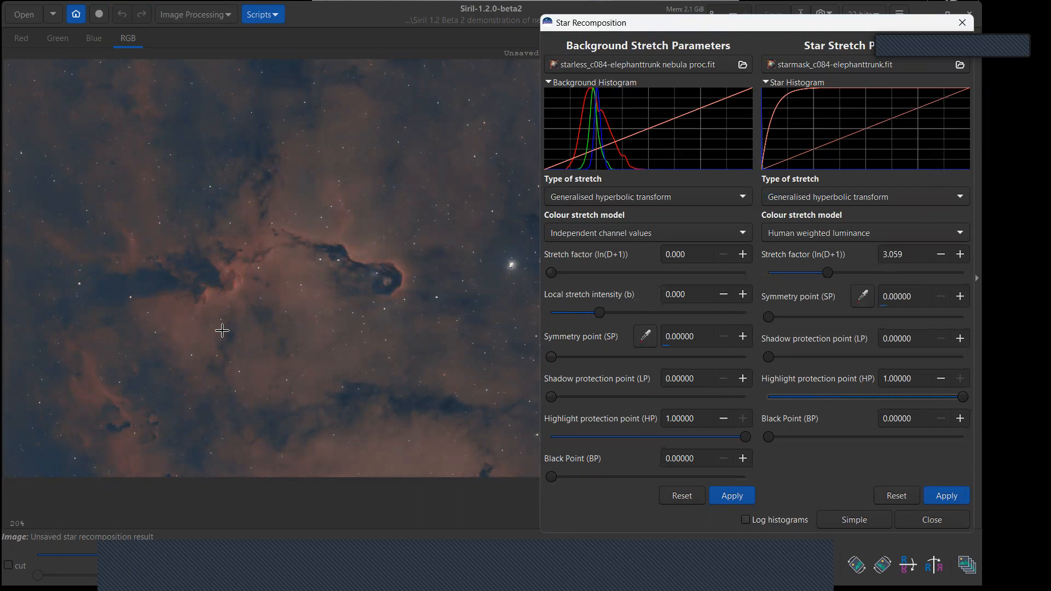
Step: Select a small dark area of the nebula image, sample the star symmetry point from it, and set that value to 0.00100
{"action": "left_click", "coordinate": [161, 281]}
{"action": "left_click_drag", "start_coordinate": [154, 279], "coordinate": [163, 287]}
{"action": "left_click", "coordinate": [862, 296]}
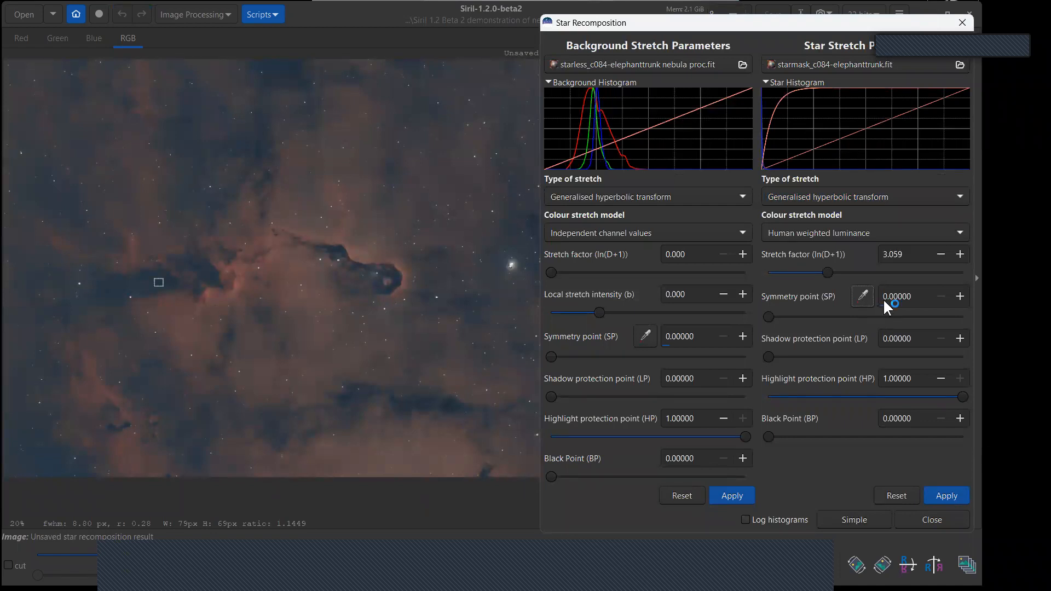
{"action": "left_click", "coordinate": [960, 297]}
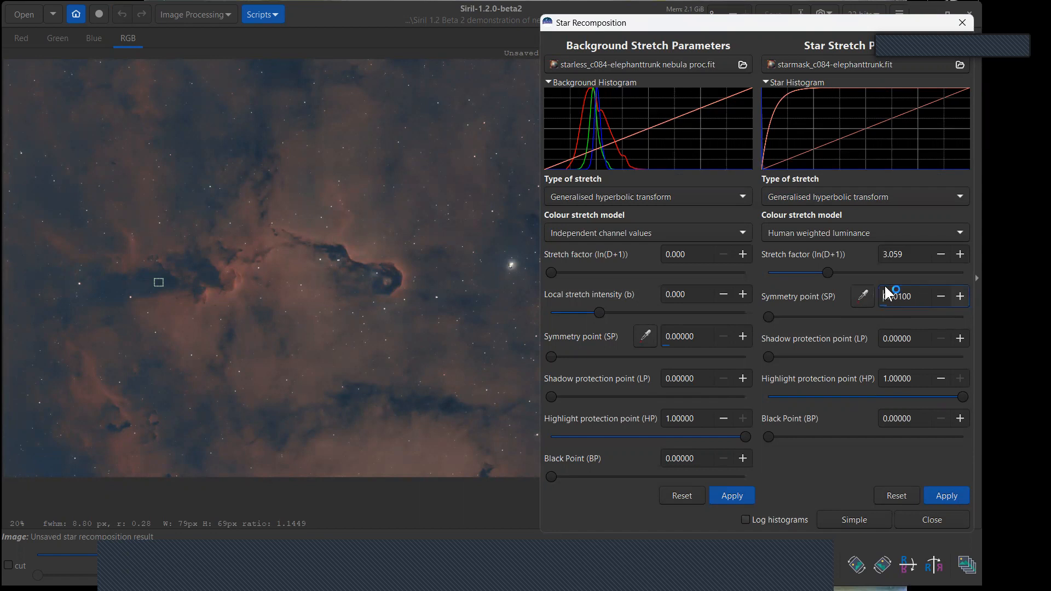
{"action": "scroll", "coordinate": [891, 306], "scroll_direction": "up", "scroll_amount": 2}
Step: Set the star highlight protection point to about 0.833 and the stretch factor to about 3.97, and apply the star stretch
{"action": "left_click_drag", "start_coordinate": [961, 396], "coordinate": [933, 399]}
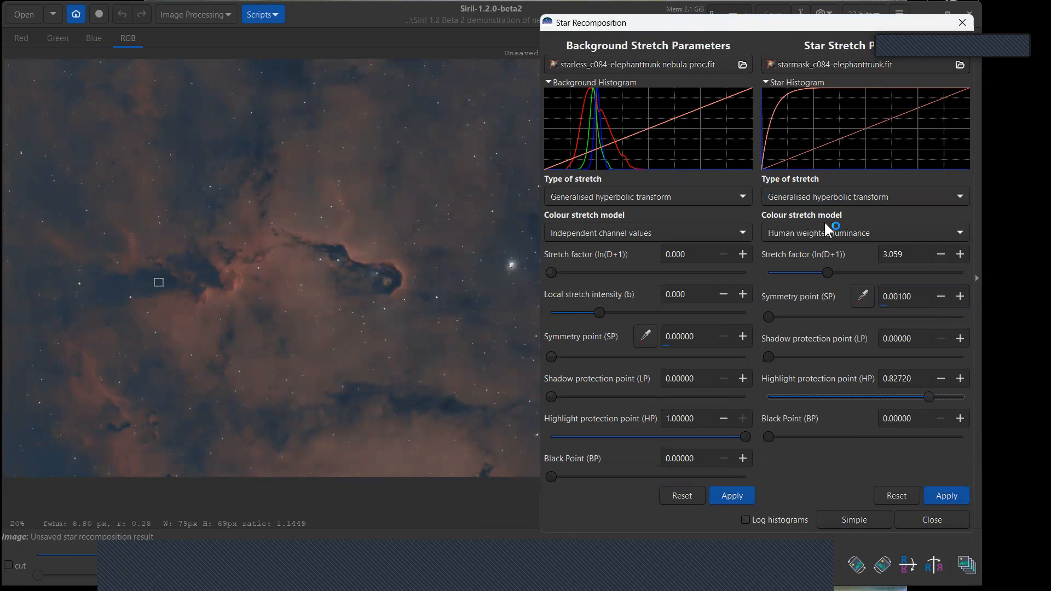
{"action": "left_click_drag", "start_coordinate": [826, 274], "coordinate": [827, 277]}
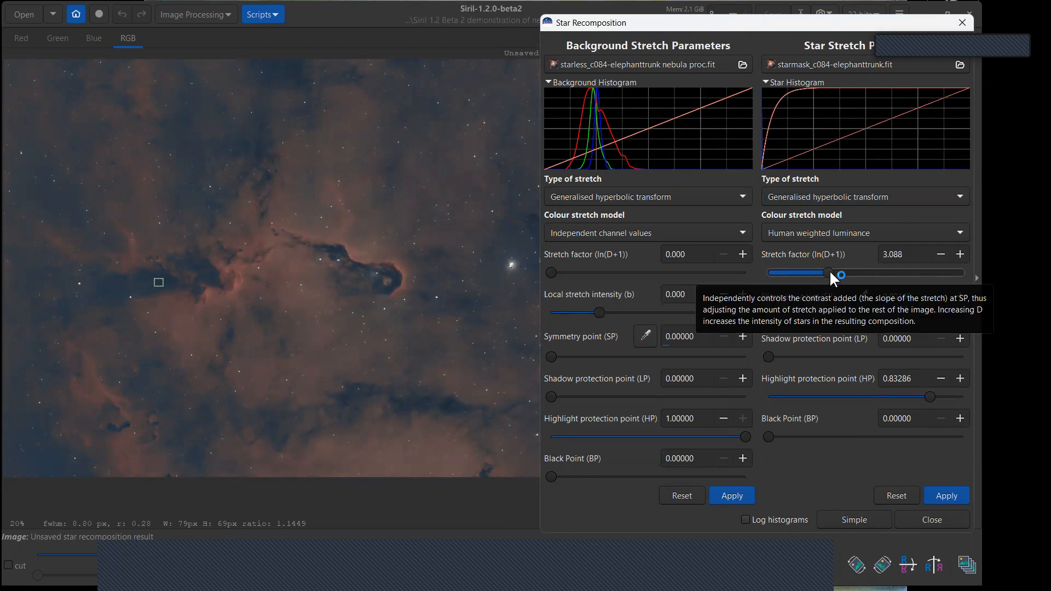
{"action": "scroll", "coordinate": [830, 272], "scroll_direction": "down", "scroll_amount": 1}
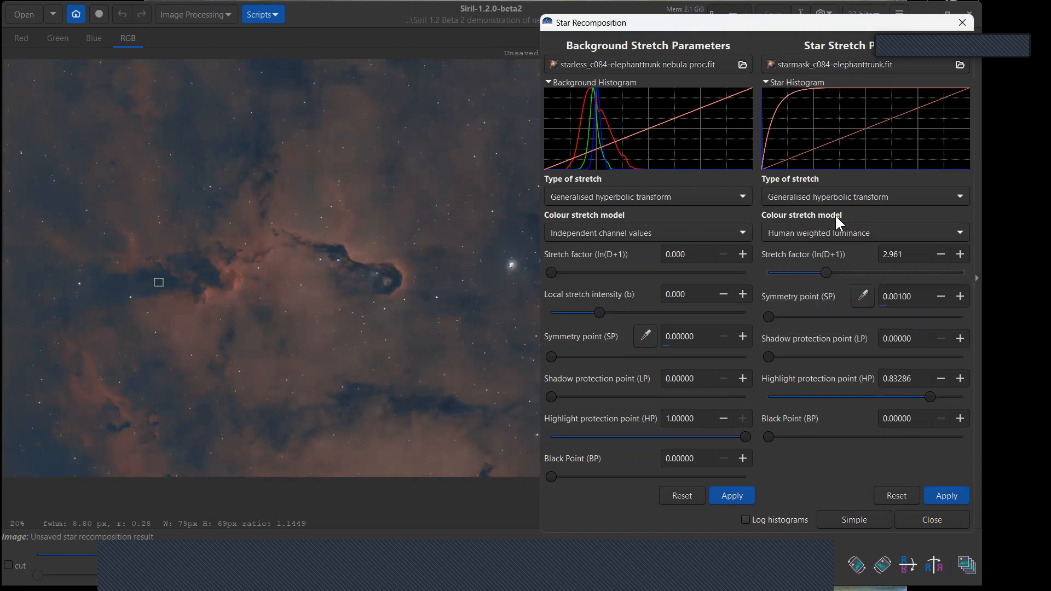
{"action": "left_click_drag", "start_coordinate": [824, 273], "coordinate": [852, 268]}
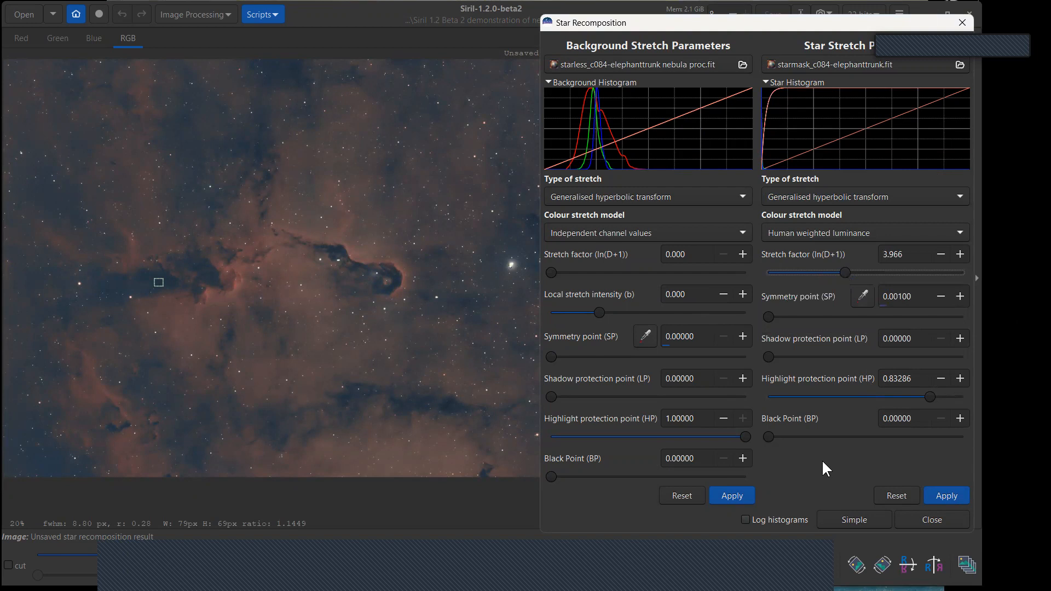
{"action": "left_click", "coordinate": [148, 282]}
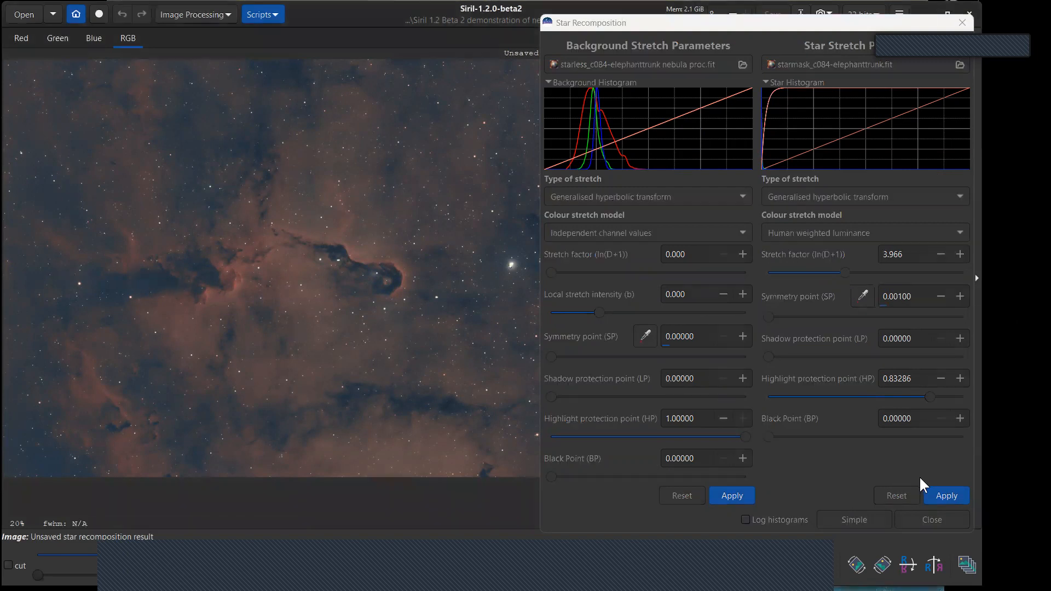
{"action": "left_click", "coordinate": [954, 494]}
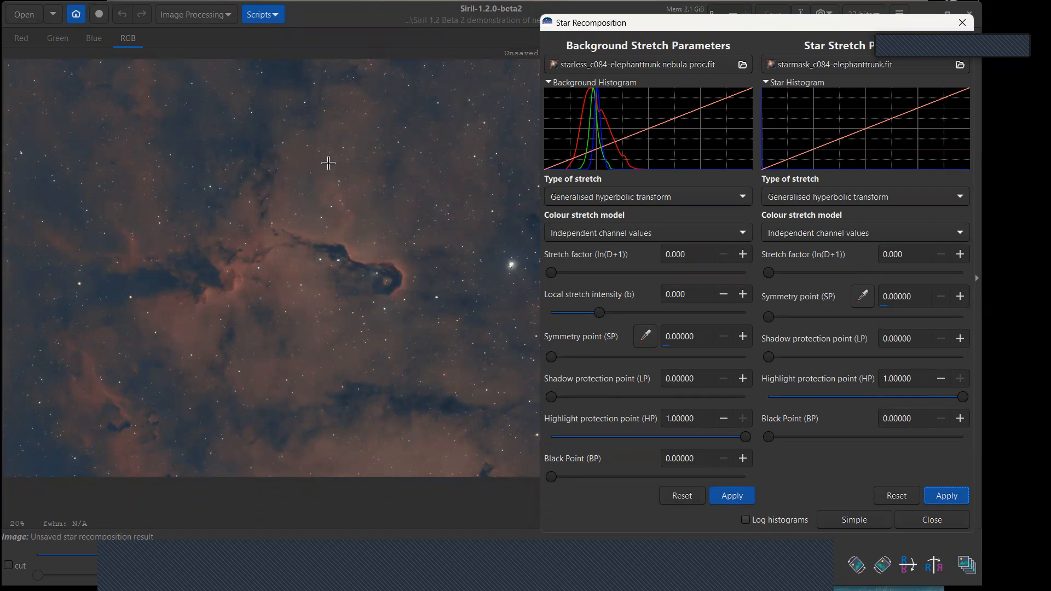
Step: Sample the background symmetry point (0.267) from a small area in the reddish nebulosity above the trunk, and clear the selection
{"action": "left_click", "coordinate": [302, 162]}
{"action": "left_click_drag", "start_coordinate": [315, 172], "coordinate": [297, 158]}
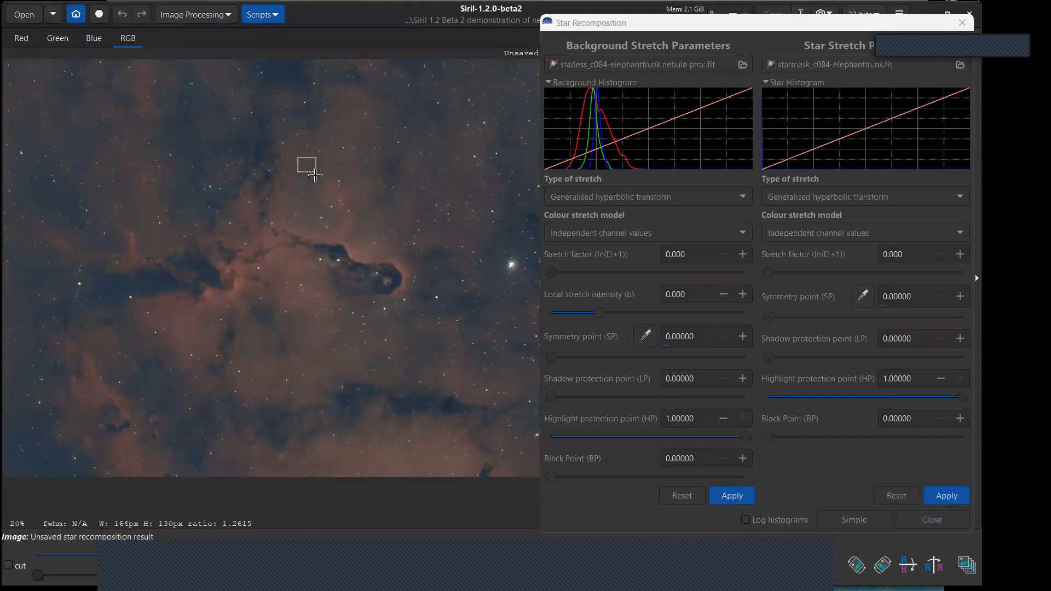
{"action": "left_click", "coordinate": [645, 336]}
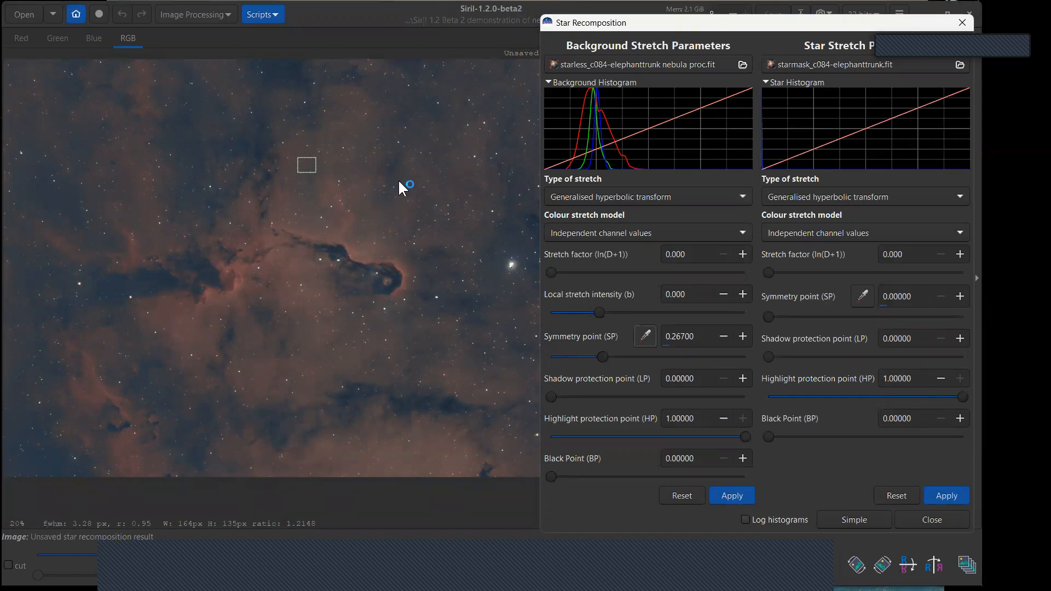
{"action": "left_click", "coordinate": [420, 237]}
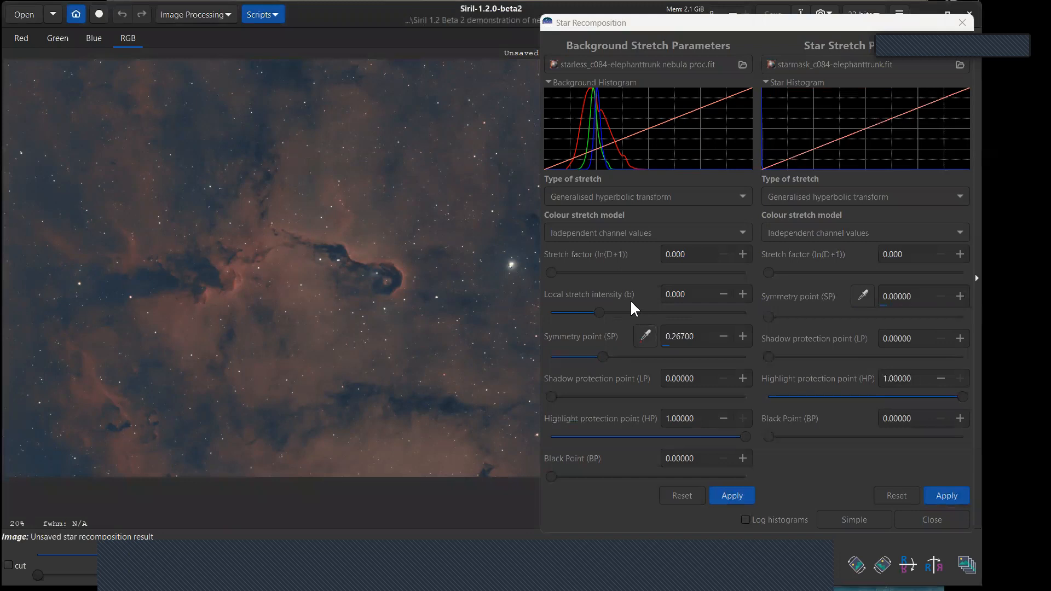
Step: Set the background stretch factor to about 0.48 and raise the background black point to about 0.045
{"action": "left_click_drag", "start_coordinate": [554, 270], "coordinate": [559, 270]}
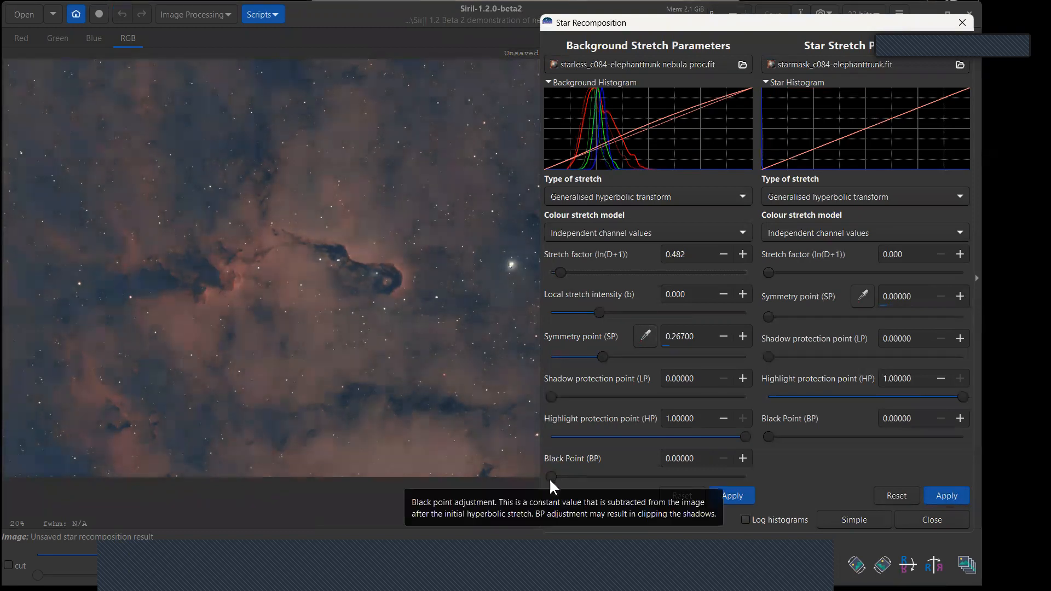
{"action": "left_click_drag", "start_coordinate": [551, 474], "coordinate": [559, 474]}
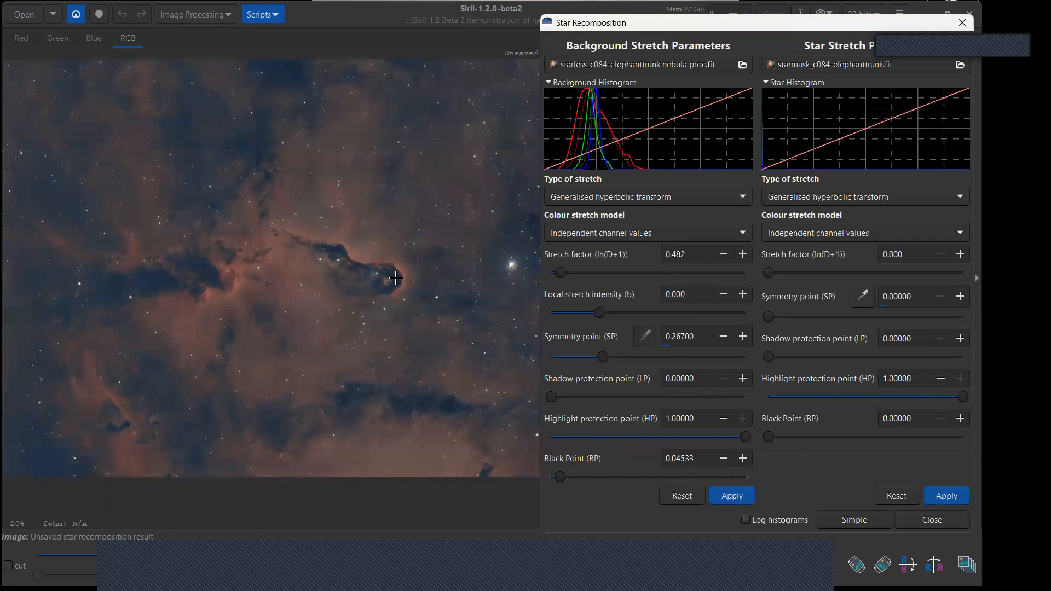
{"action": "left_click", "coordinate": [743, 458]}
{"action": "key", "text": "Up"}
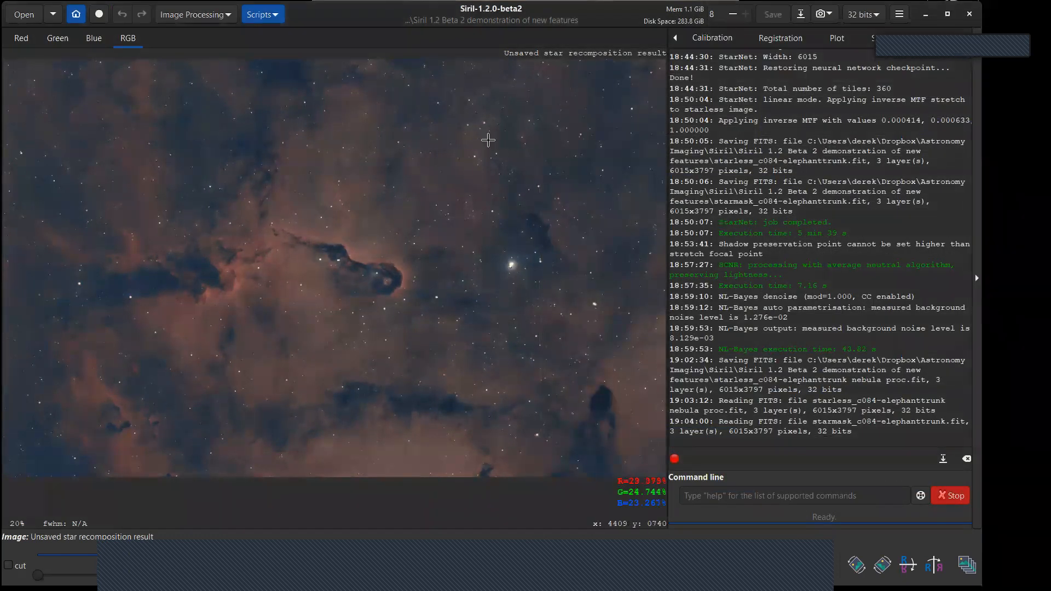
Step: Start saving the recomposed image under a new name with TIFF as the file type
{"action": "left_click", "coordinate": [801, 13]}
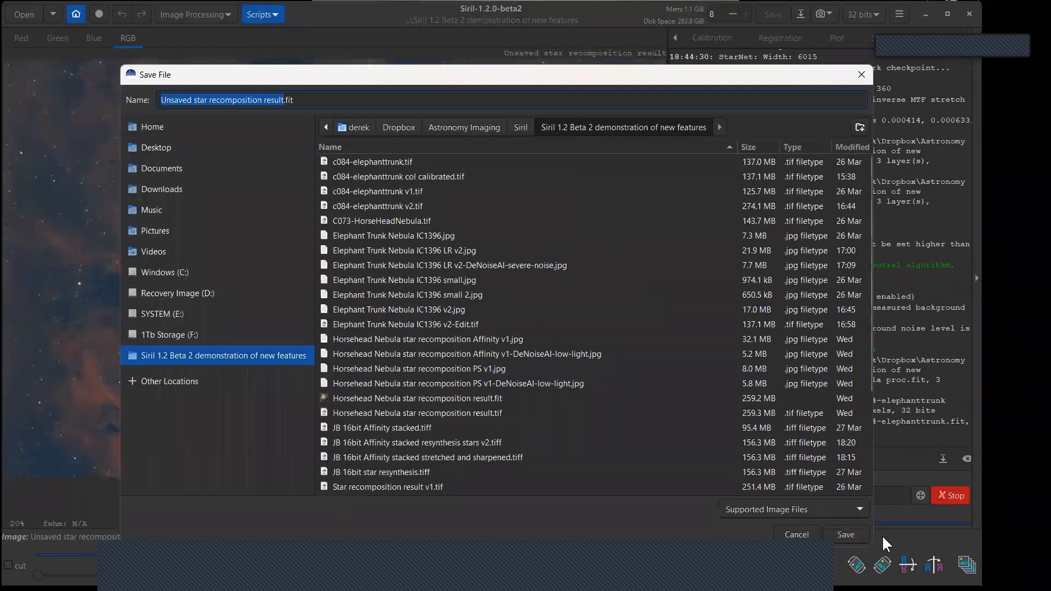
{"action": "left_click", "coordinate": [859, 509]}
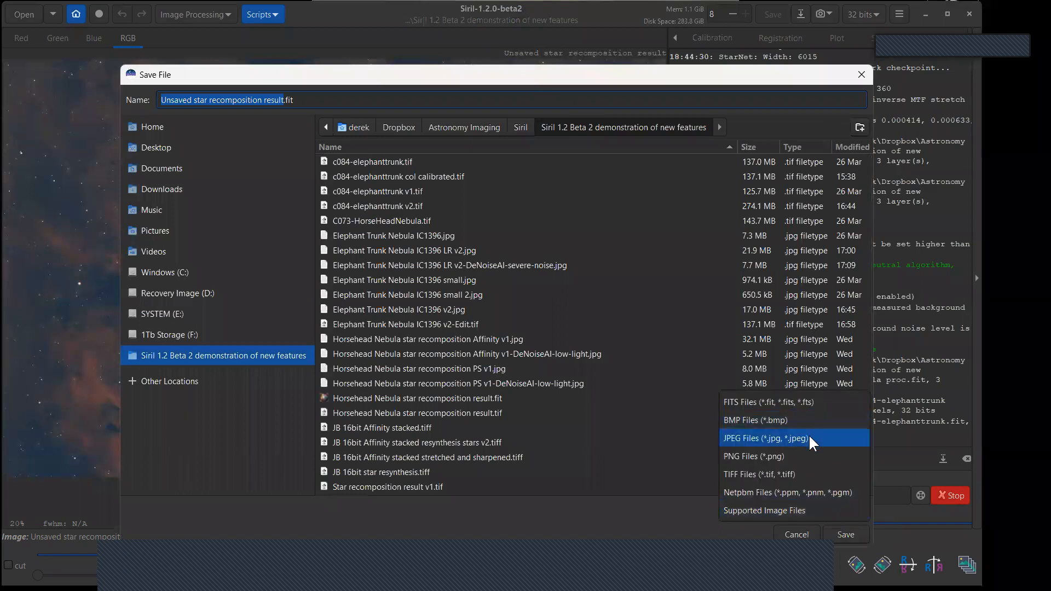
{"action": "left_click", "coordinate": [774, 475]}
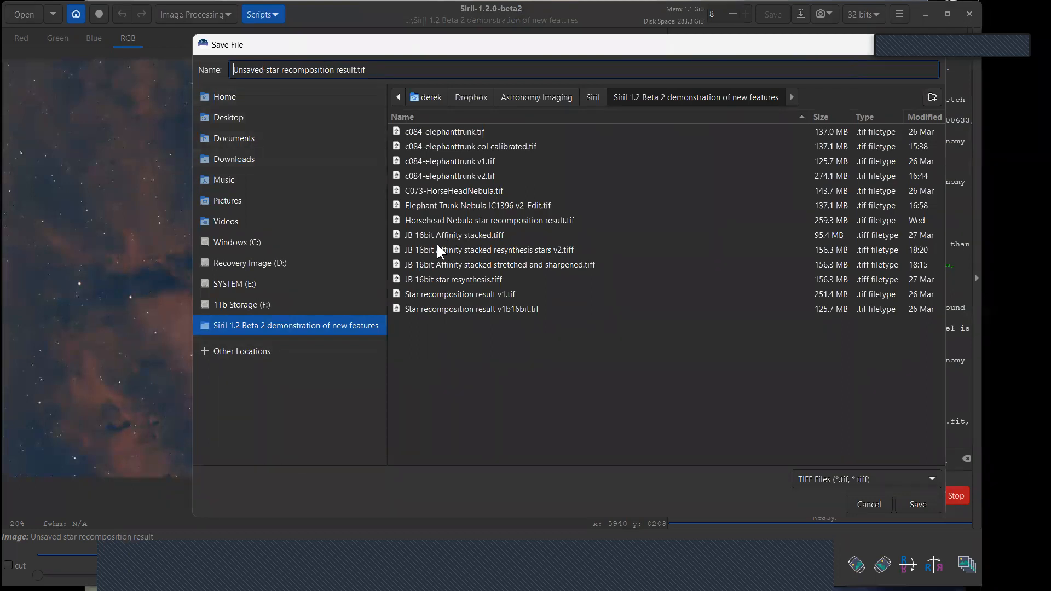
Step: Name the file Elephant Trunk Nebula IC1396 v3-Edit.tif and save it as an uncompressed 32-bit floating point ASTRO-TIFF
{"action": "left_click", "coordinate": [484, 208]}
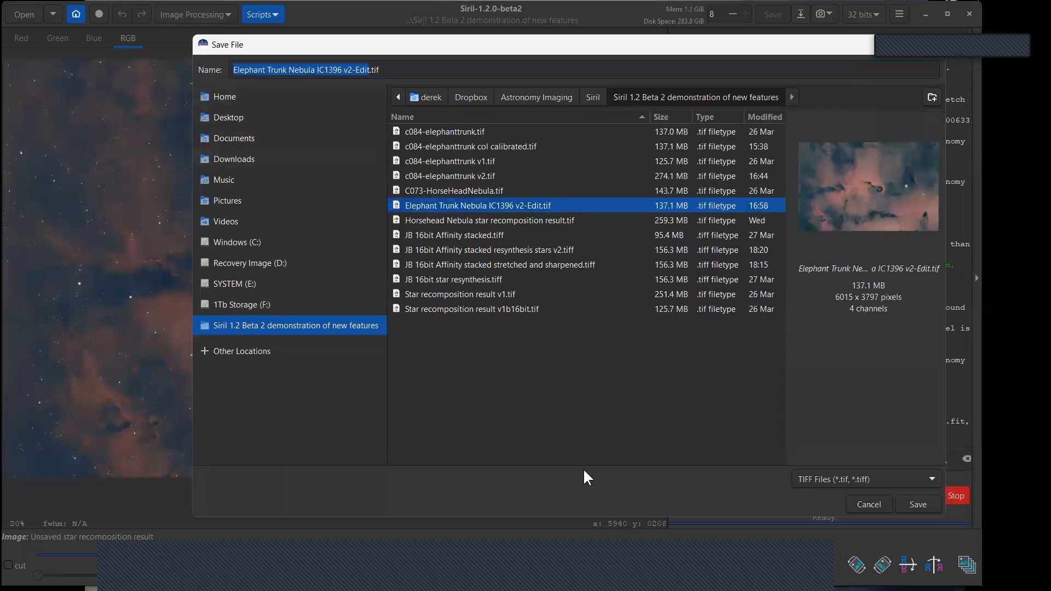
{"action": "left_click", "coordinate": [339, 69]}
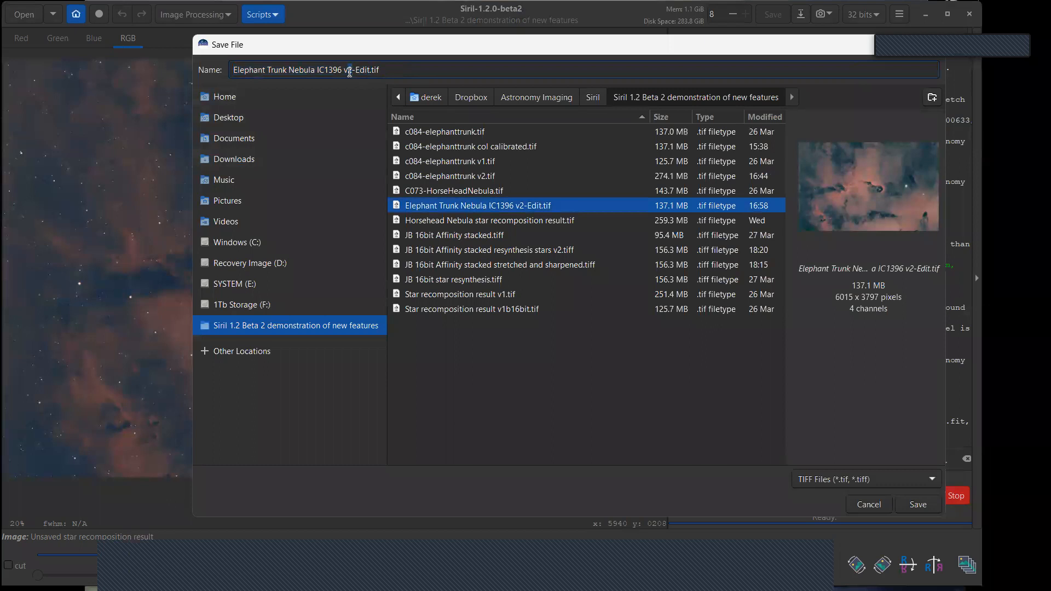
{"action": "key", "text": "BackSpace"}
{"action": "type", "text": "3"}
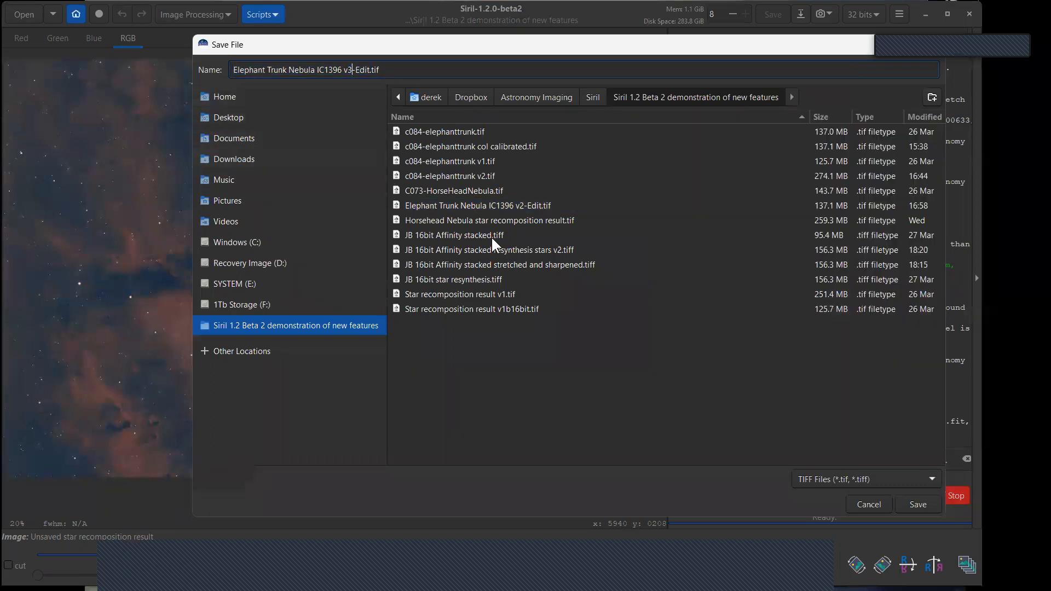
{"action": "left_click", "coordinate": [920, 505]}
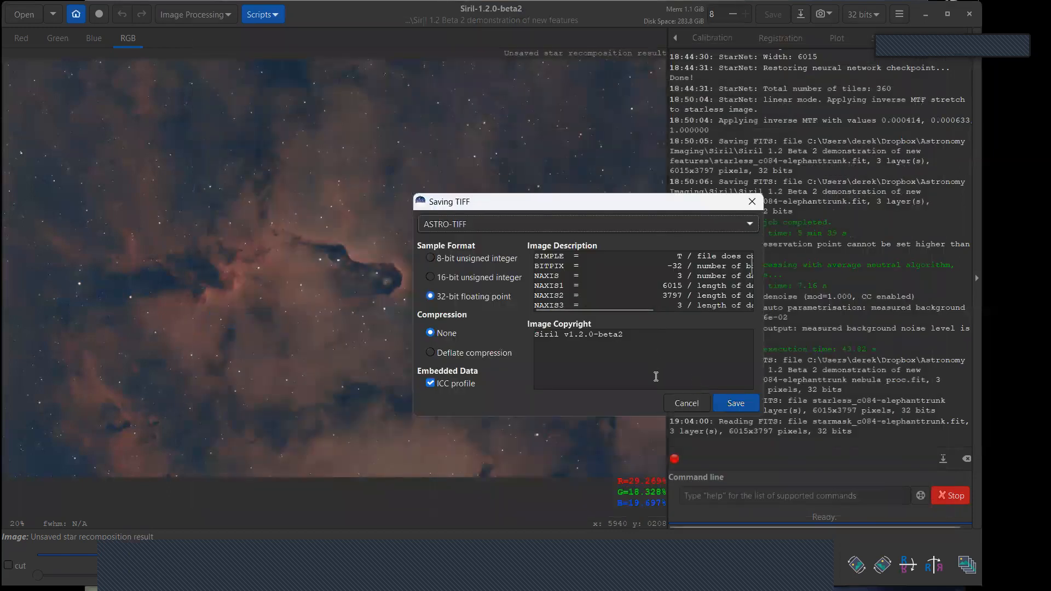
{"action": "left_click", "coordinate": [736, 403]}
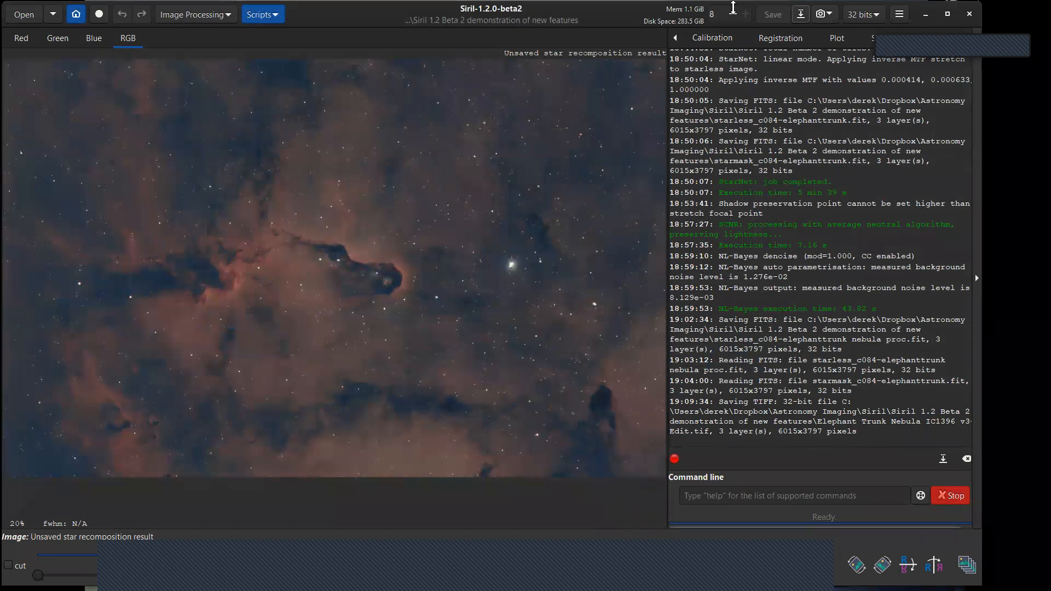
Step: Save the recomposed image as a JPEG named Elephant Trunk Nebula IC1396 LR v3.jpg at 100% quality
{"action": "left_click", "coordinate": [800, 14]}
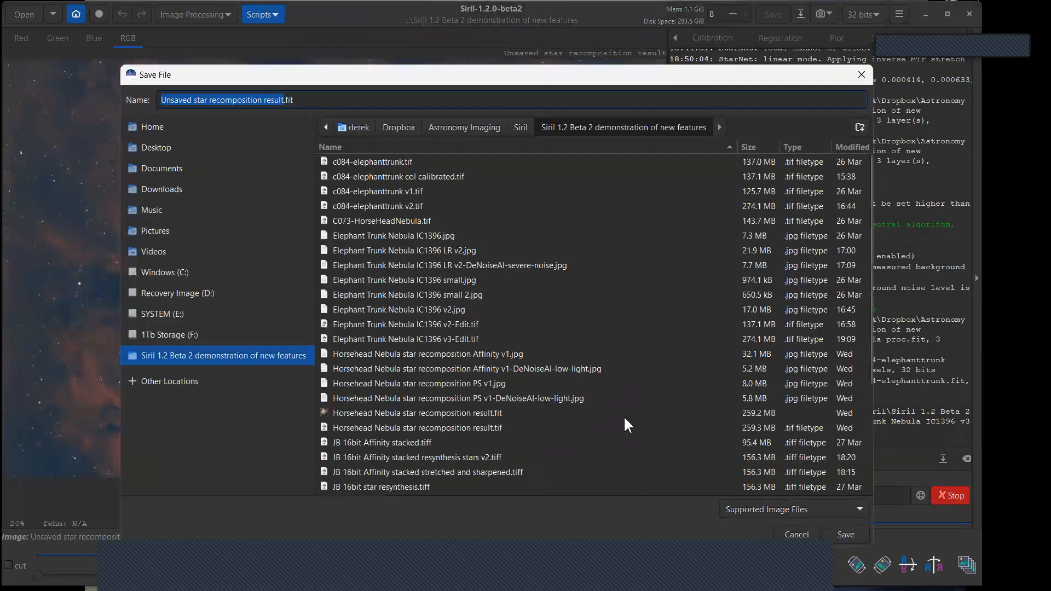
{"action": "left_click", "coordinate": [860, 510]}
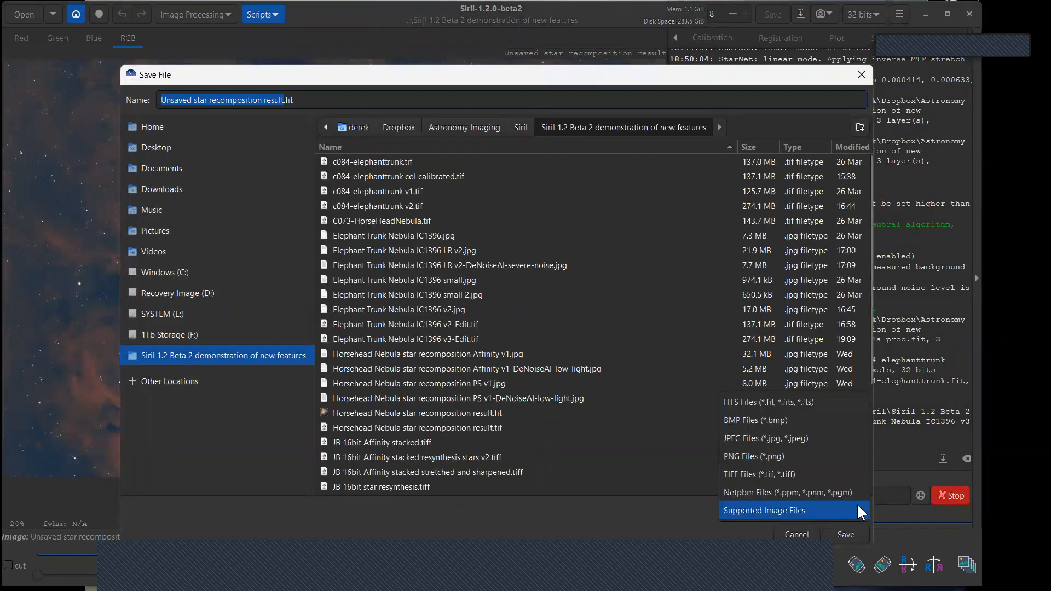
{"action": "left_click", "coordinate": [799, 436]}
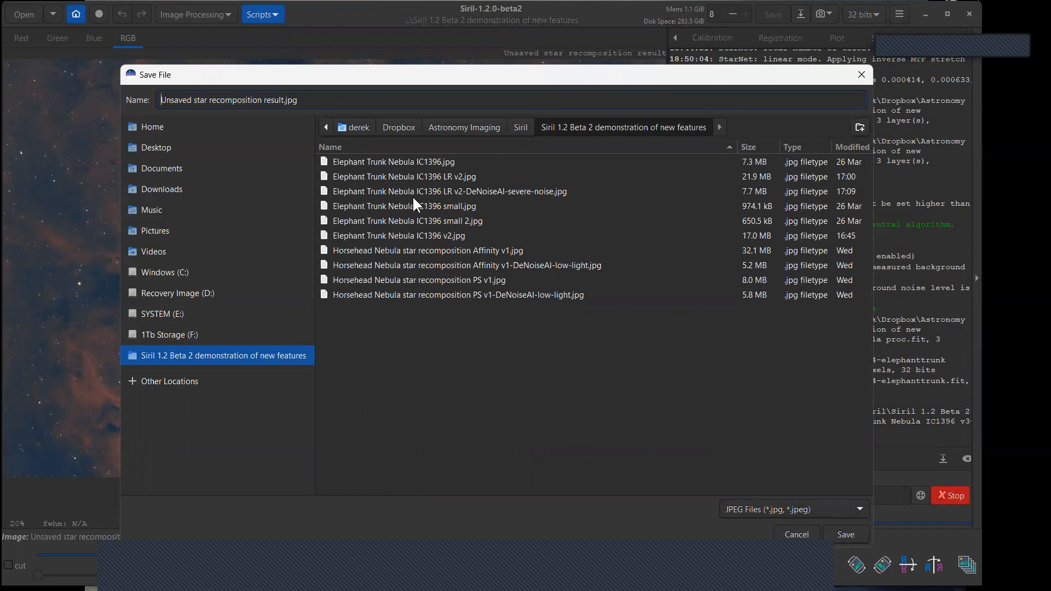
{"action": "left_click", "coordinate": [419, 176]}
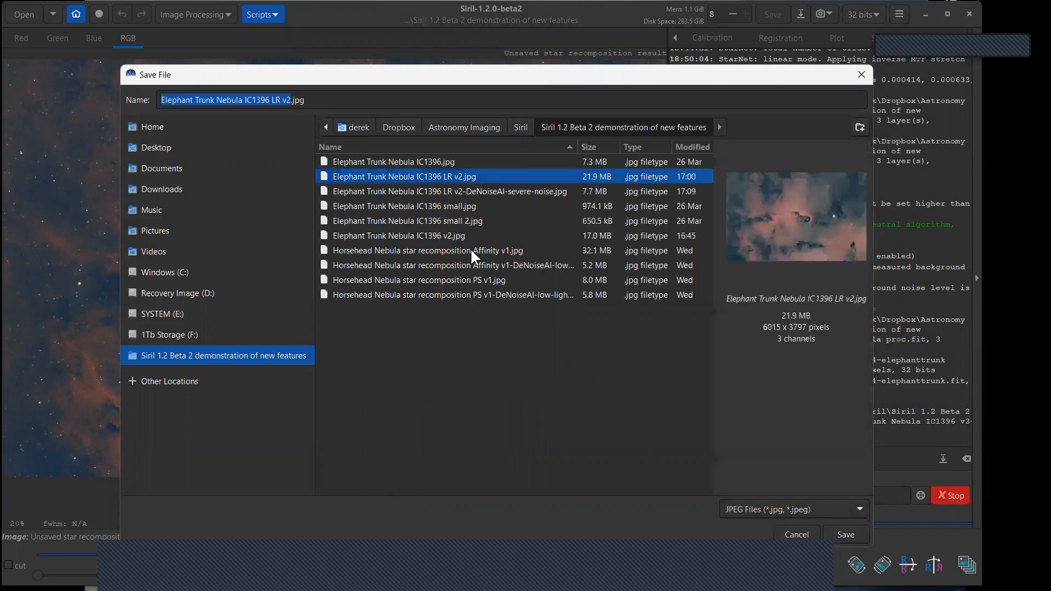
{"action": "left_click", "coordinate": [291, 100]}
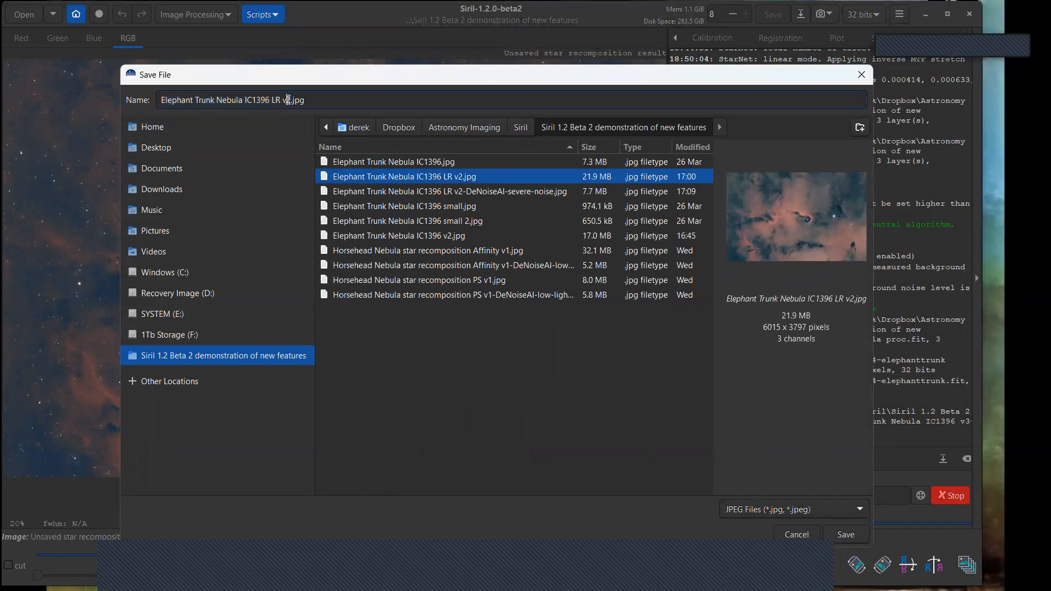
{"action": "key", "text": "shift+Left"}
{"action": "type", "text": "3"}
{"action": "left_click", "coordinate": [854, 534]}
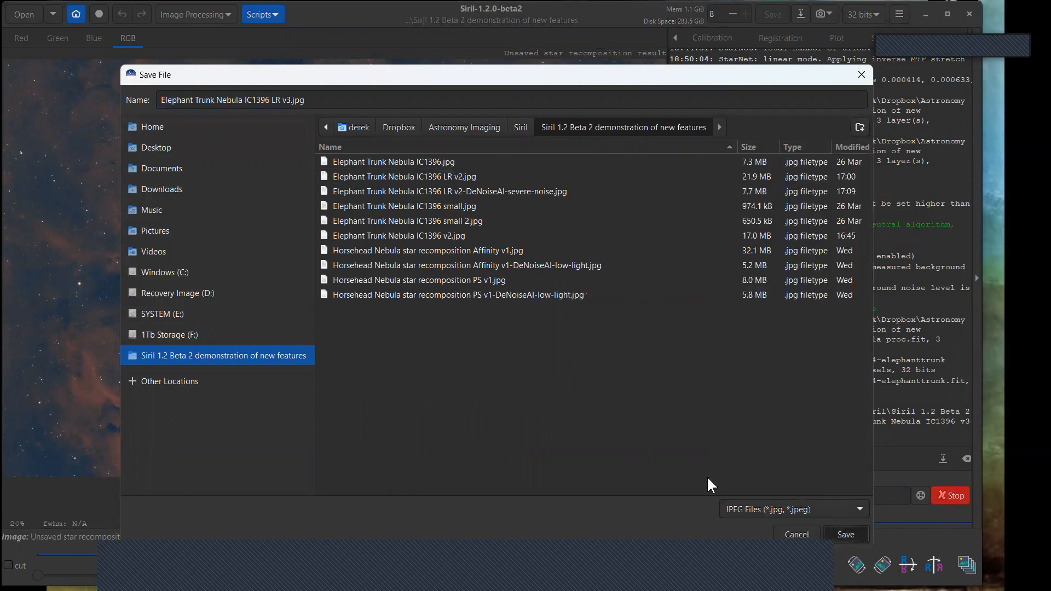
{"action": "left_click", "coordinate": [553, 398]}
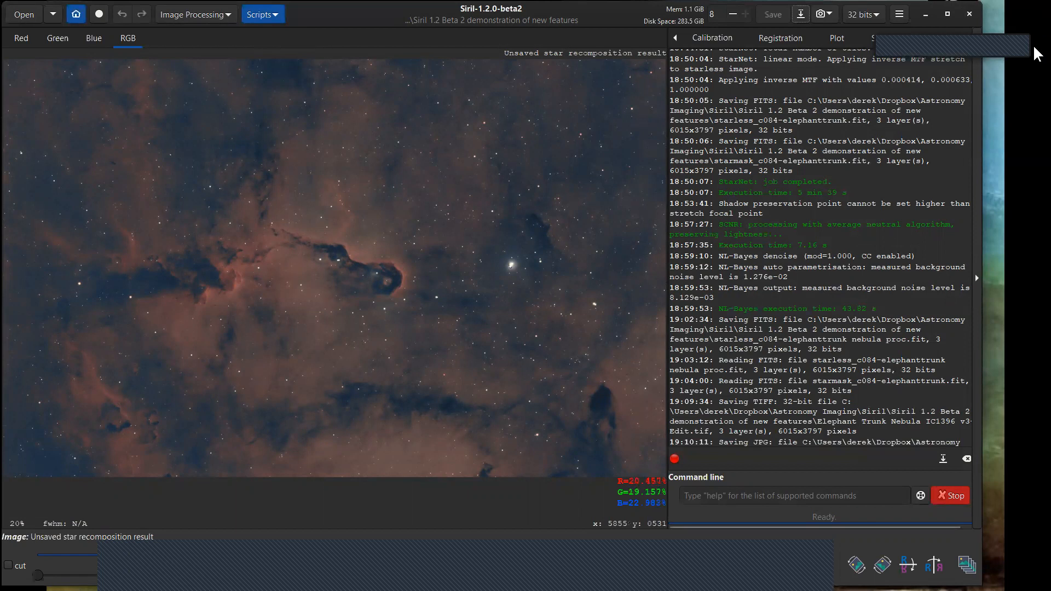
{"action": "left_click", "coordinate": [968, 16]}
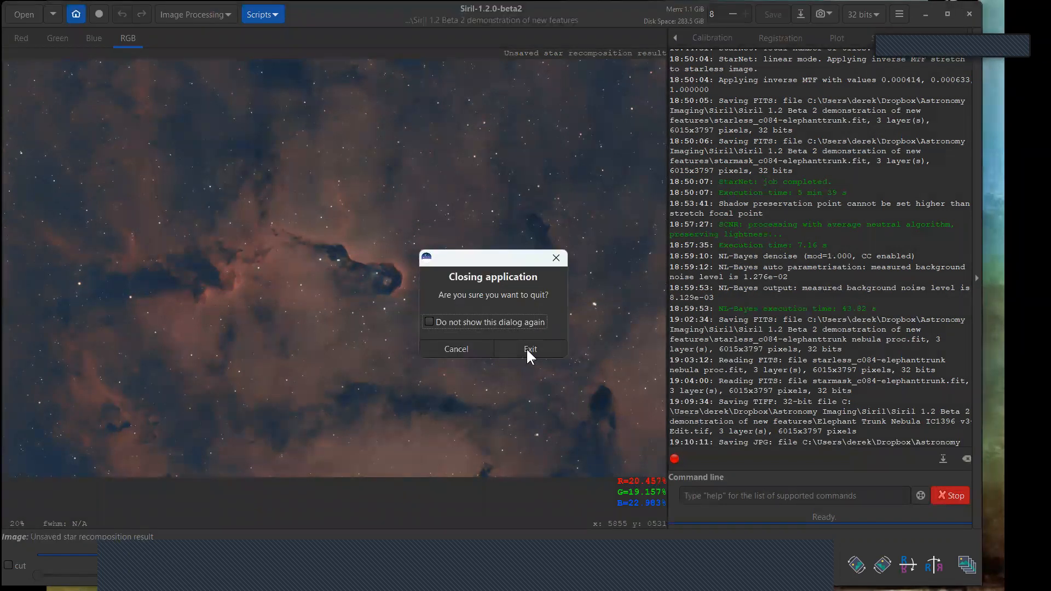
{"action": "left_click", "coordinate": [1018, 108]}
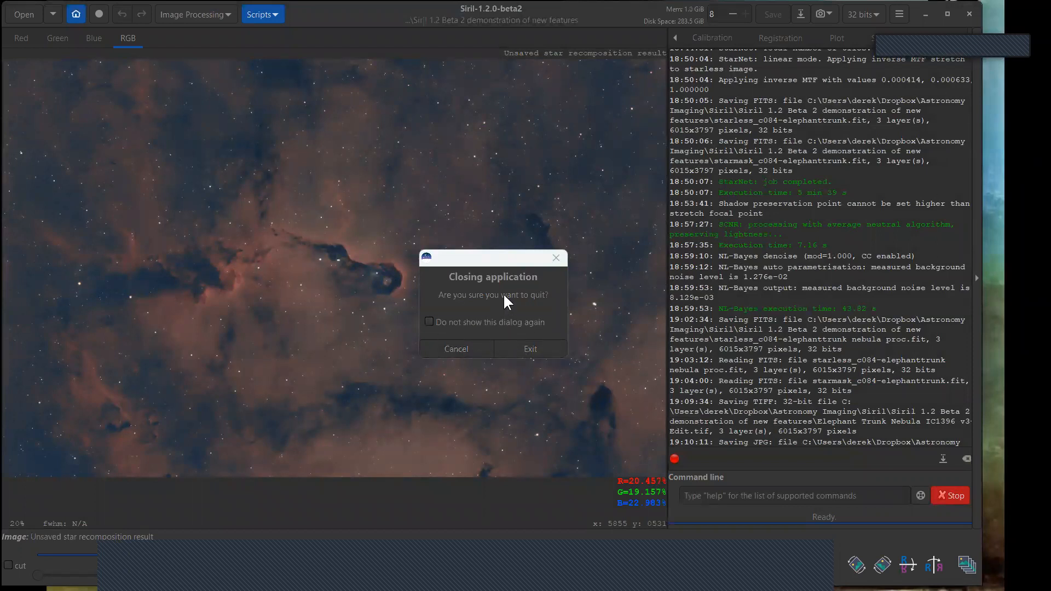
{"action": "left_click", "coordinate": [556, 257]}
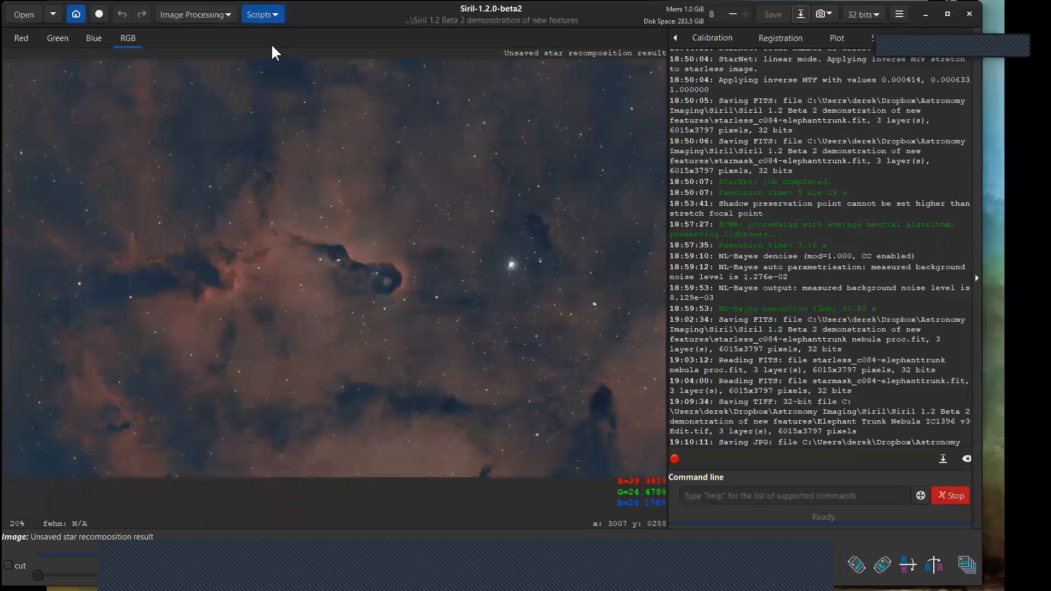
{"action": "left_click", "coordinate": [227, 17]}
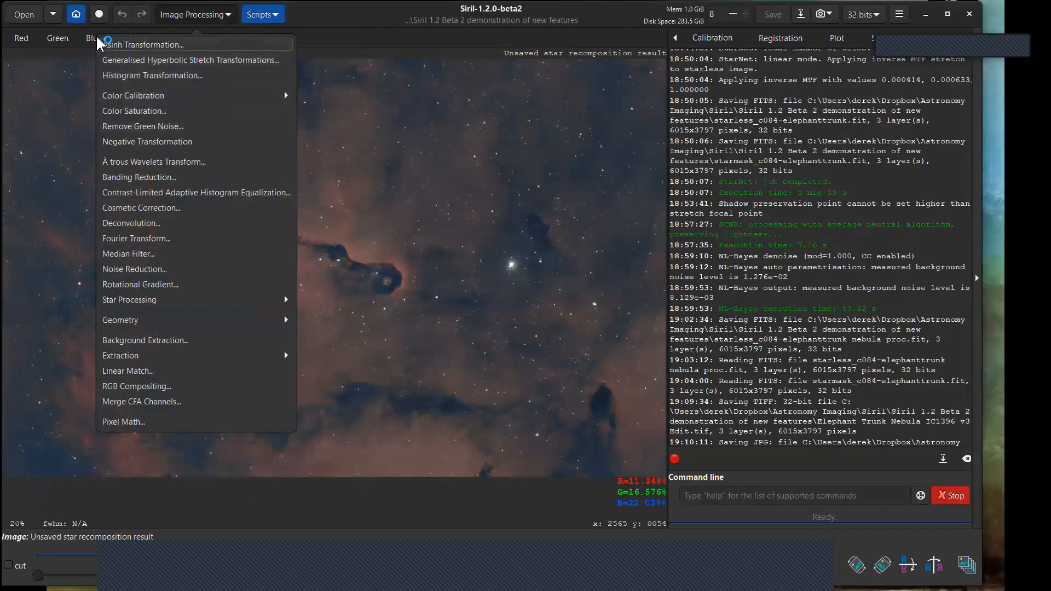
{"action": "left_click", "coordinate": [52, 15]}
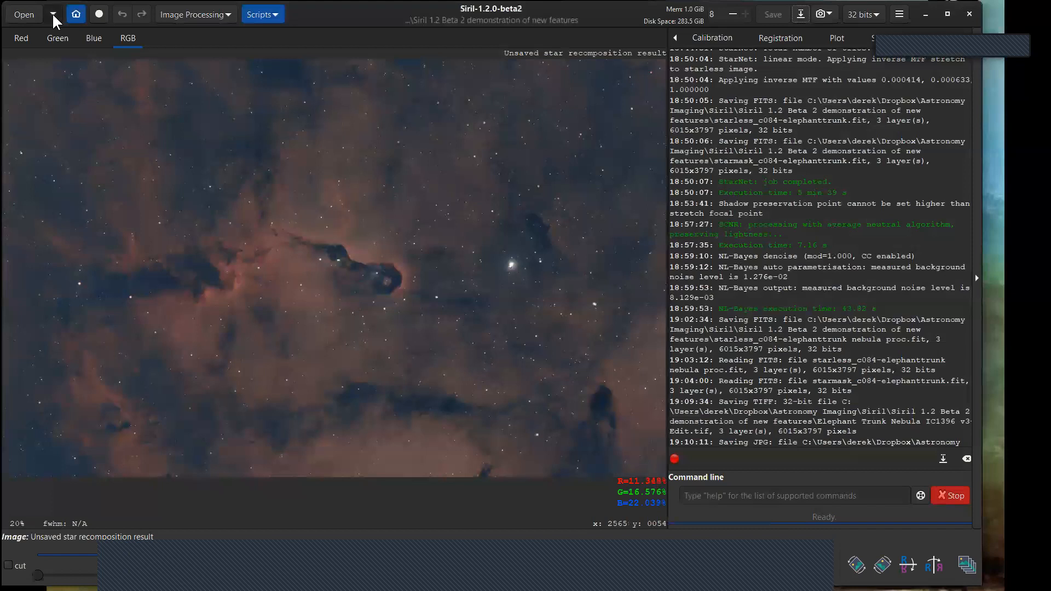
Step: Open the star mask file starmask_c084-elephanttrunk.fit from the Siril 1.2 Beta 2 demonstration folder
{"action": "left_click", "coordinate": [52, 14]}
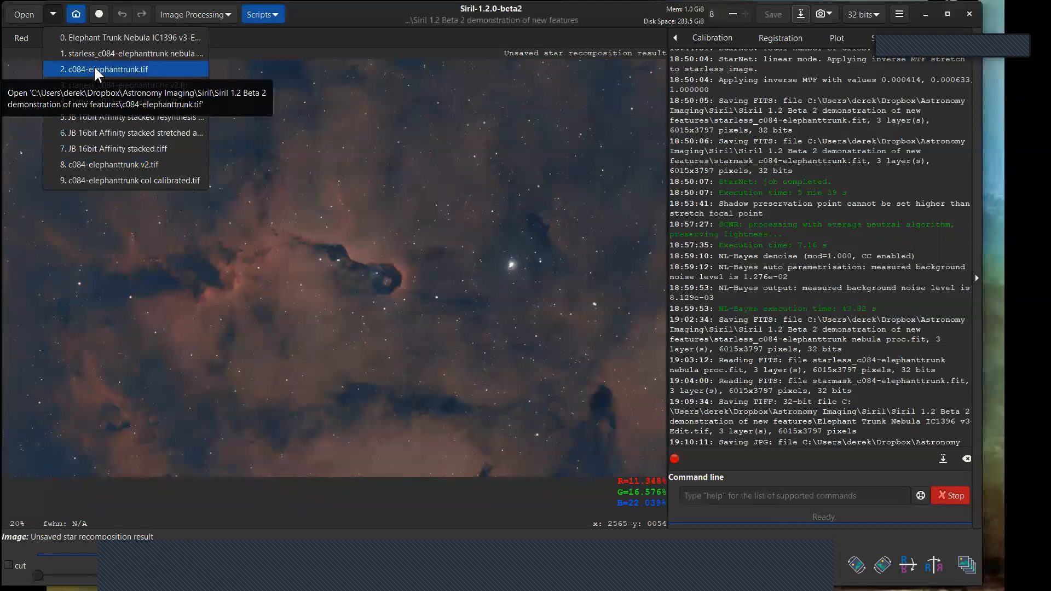
{"action": "left_click", "coordinate": [53, 13]}
{"action": "left_click", "coordinate": [51, 17]}
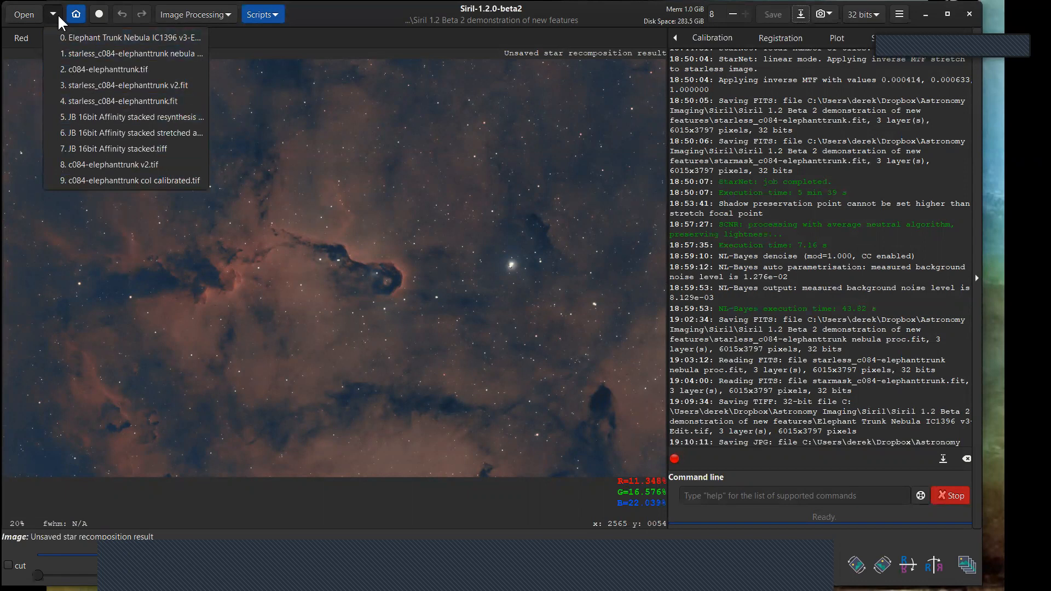
{"action": "left_click", "coordinate": [22, 15]}
{"action": "left_click", "coordinate": [24, 16]}
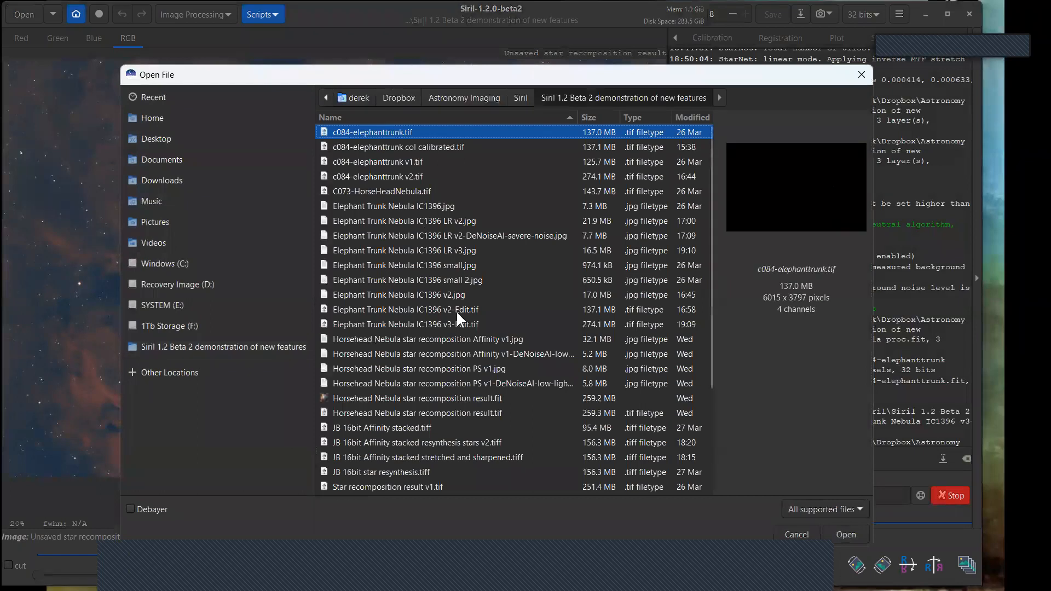
{"action": "scroll", "coordinate": [477, 398], "scroll_direction": "down", "scroll_amount": 5}
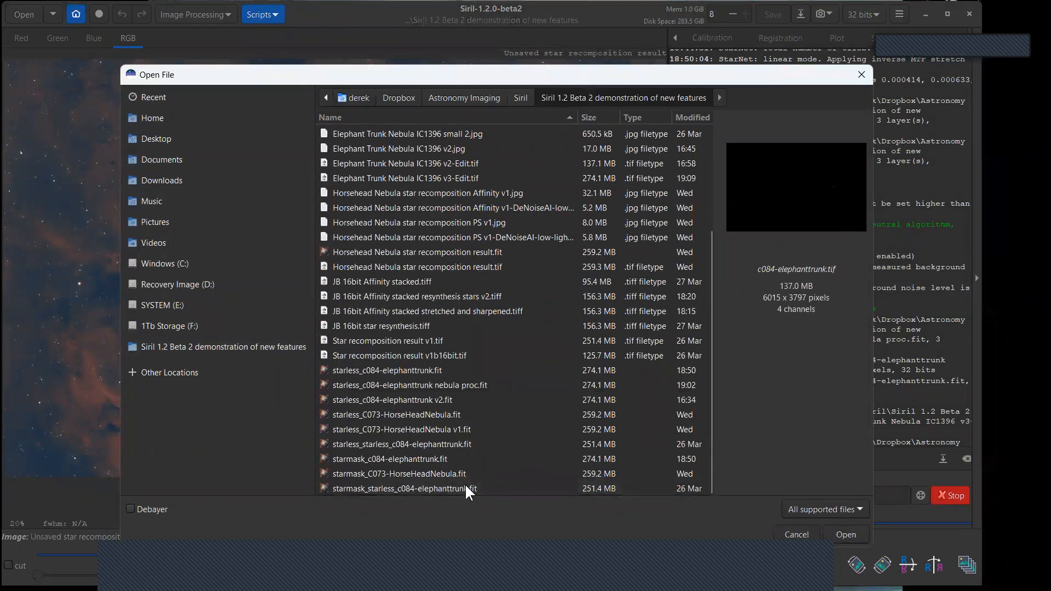
{"action": "left_click", "coordinate": [422, 458]}
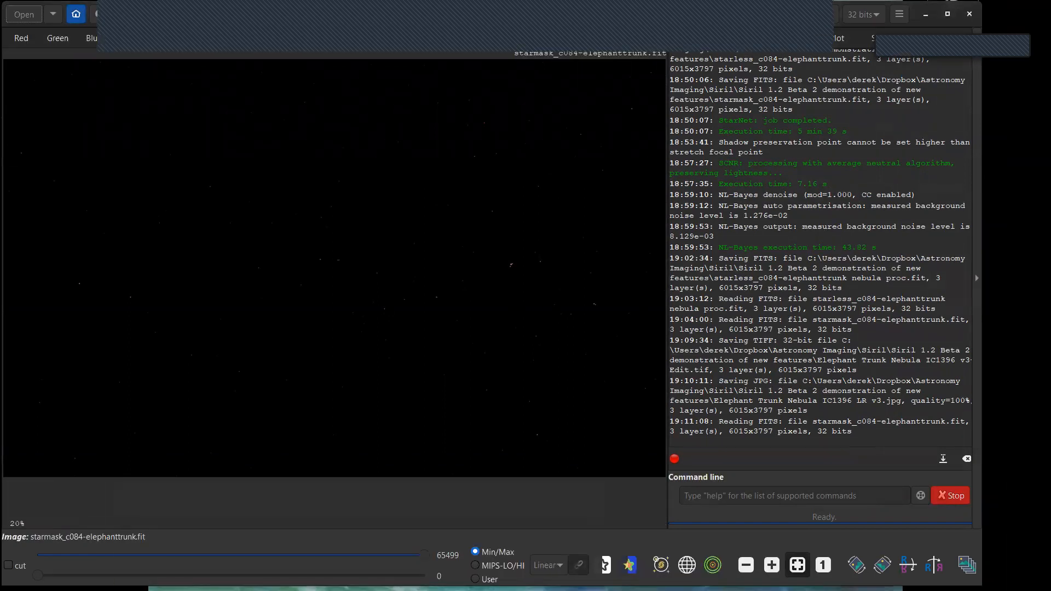
Step: Preview the star mask in AutoStretch display mode, and return the display to Linear
{"action": "left_click", "coordinate": [548, 565]}
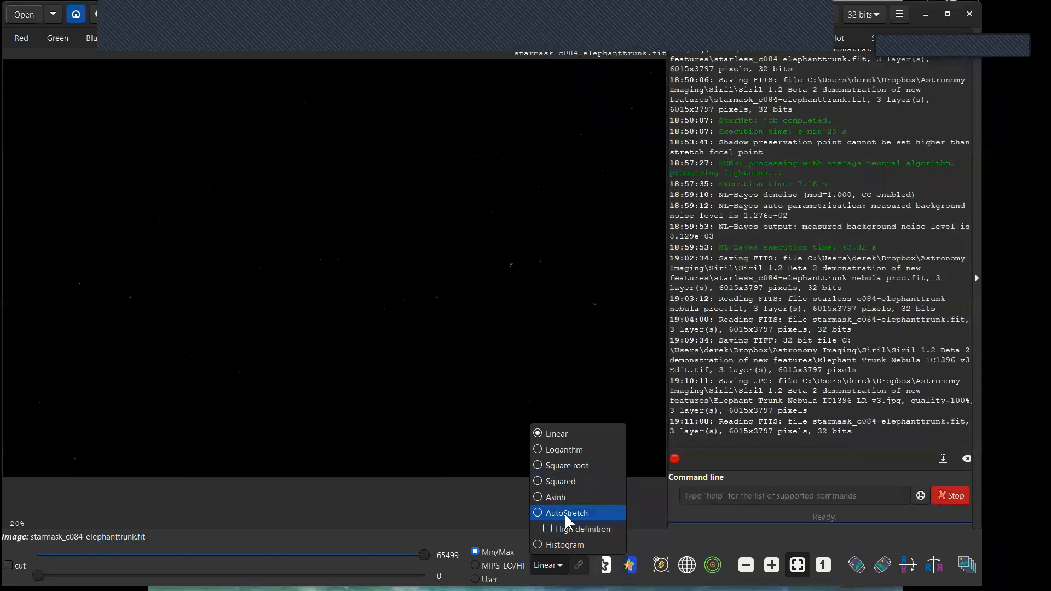
{"action": "left_click", "coordinate": [656, 537]}
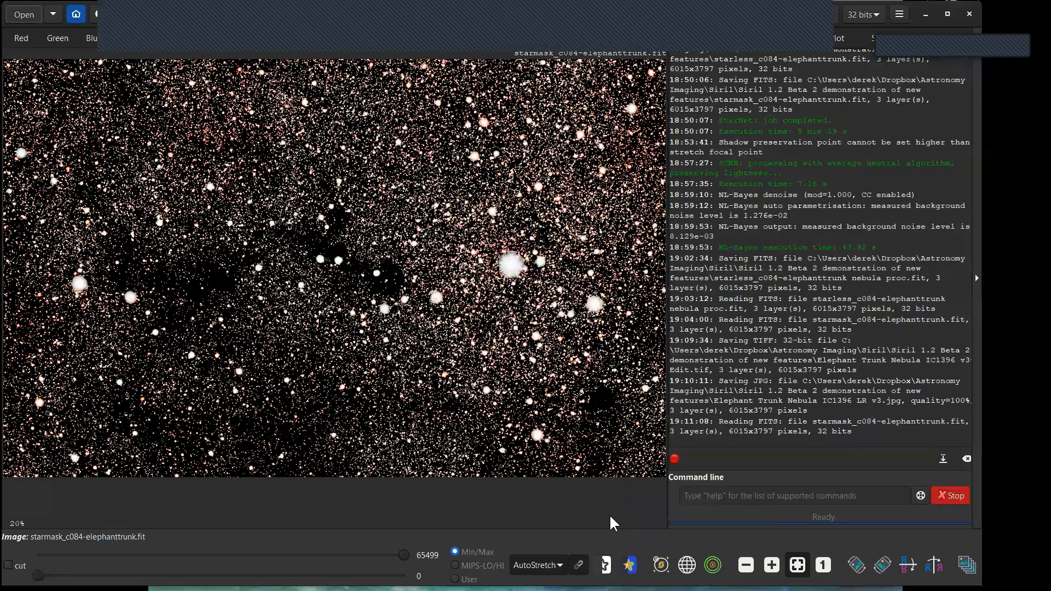
{"action": "left_click", "coordinate": [559, 562]}
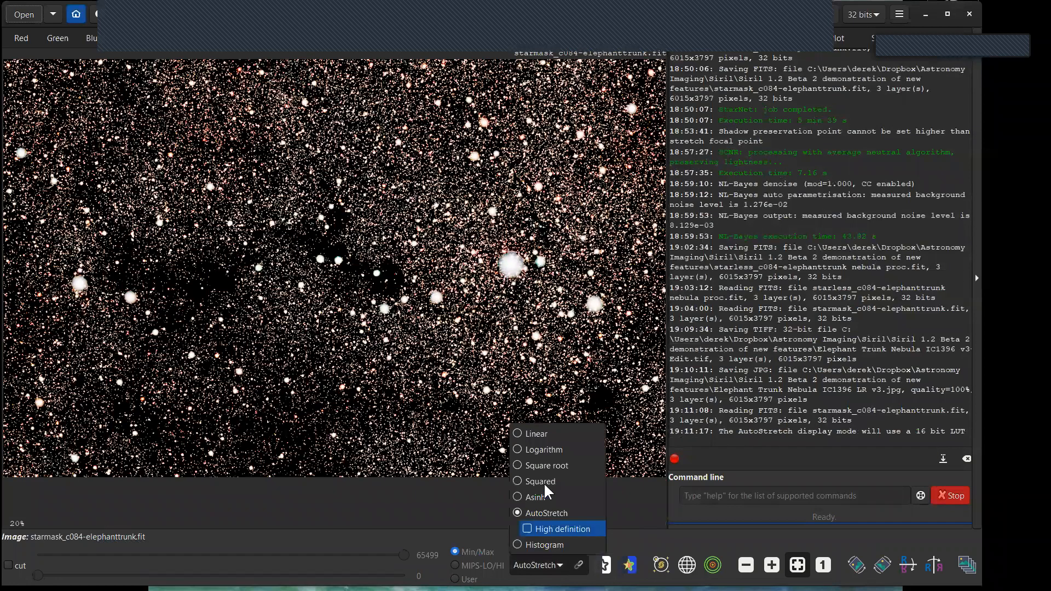
{"action": "left_click", "coordinate": [534, 435]}
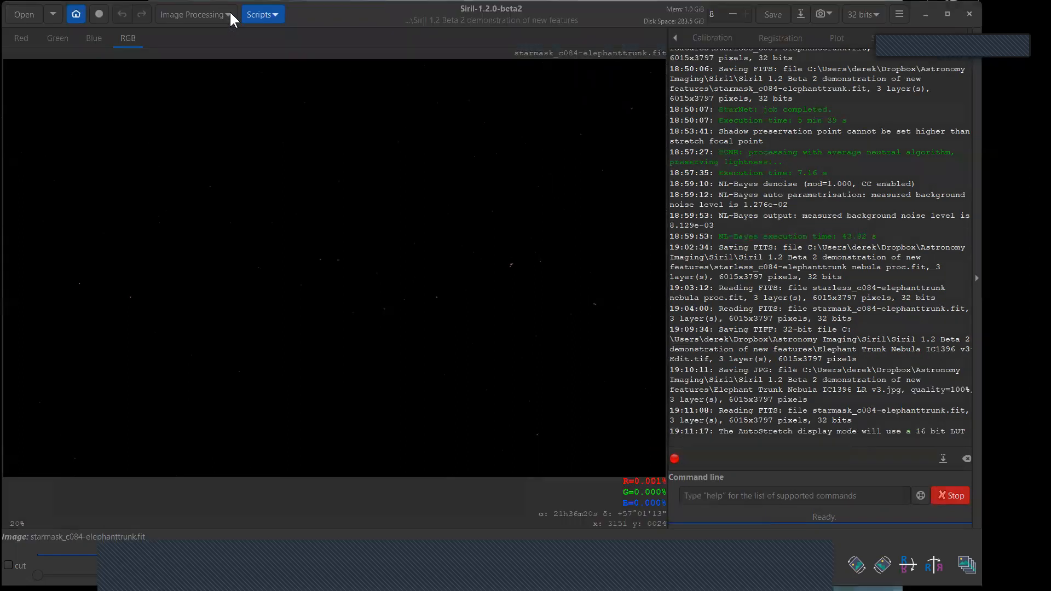
Step: Try Full Resynthesis on the star mask with the existing detection settings, and stop the process
{"action": "left_click", "coordinate": [219, 14]}
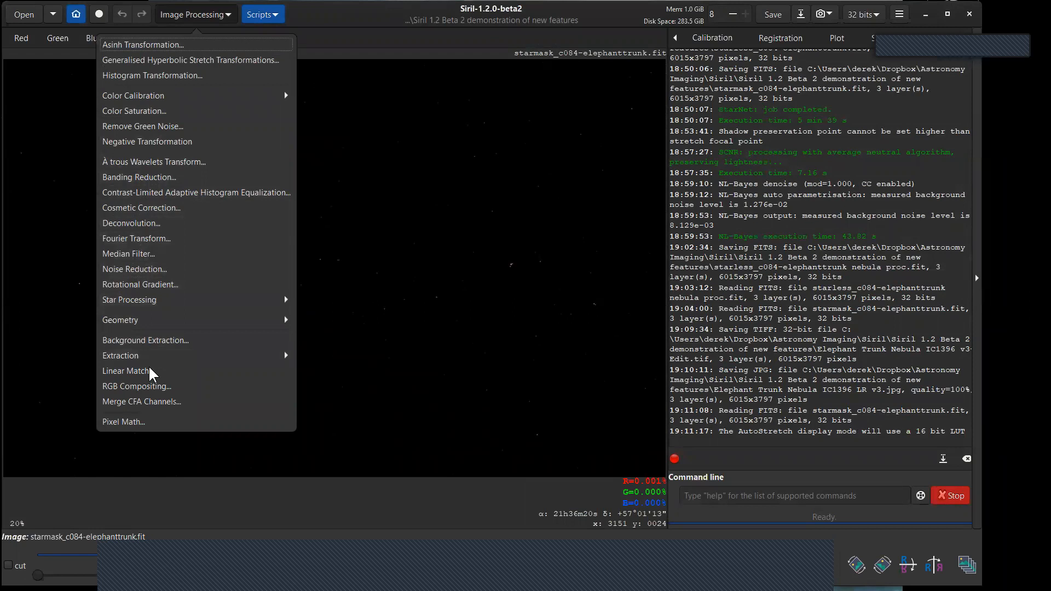
{"action": "left_click", "coordinate": [152, 300]}
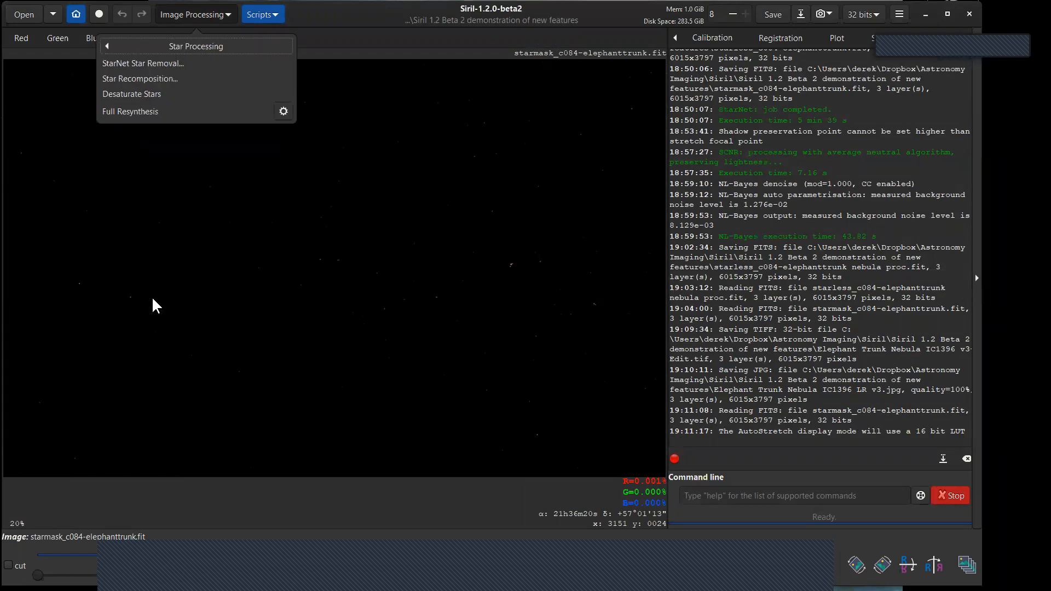
{"action": "left_click", "coordinate": [137, 111]}
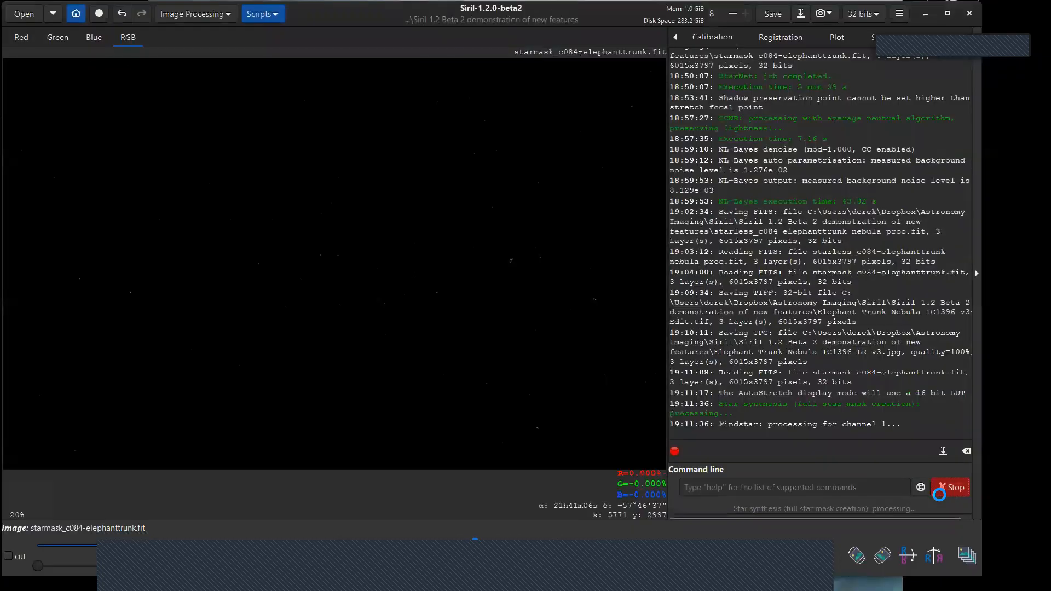
{"action": "left_click", "coordinate": [950, 488]}
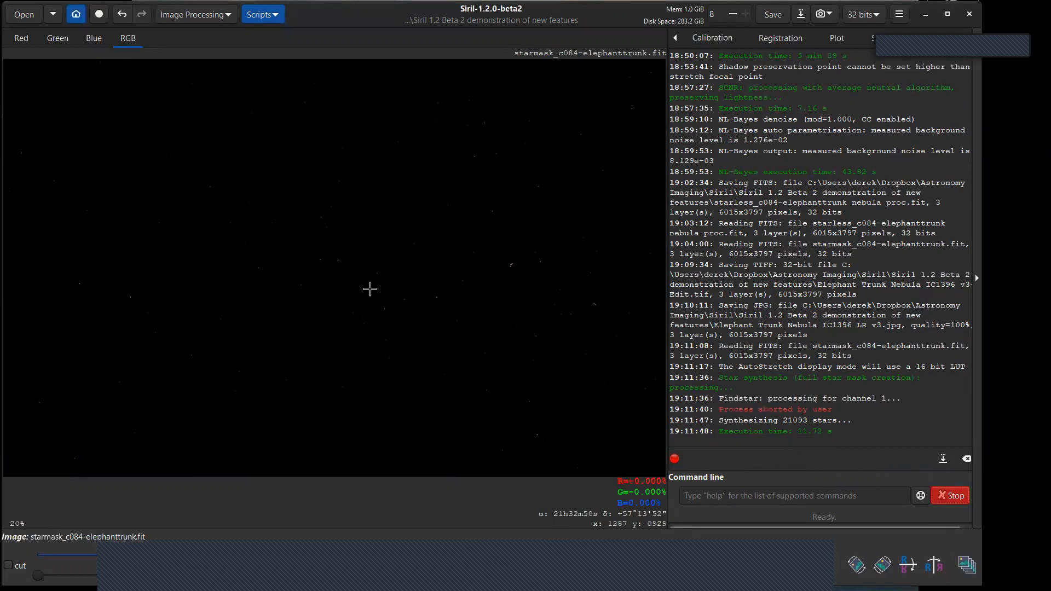
Step: Detect the stars in the star mask with Dynamic PSF using the Gaussian profile type, and close the star detection dialog
{"action": "left_click", "coordinate": [228, 12]}
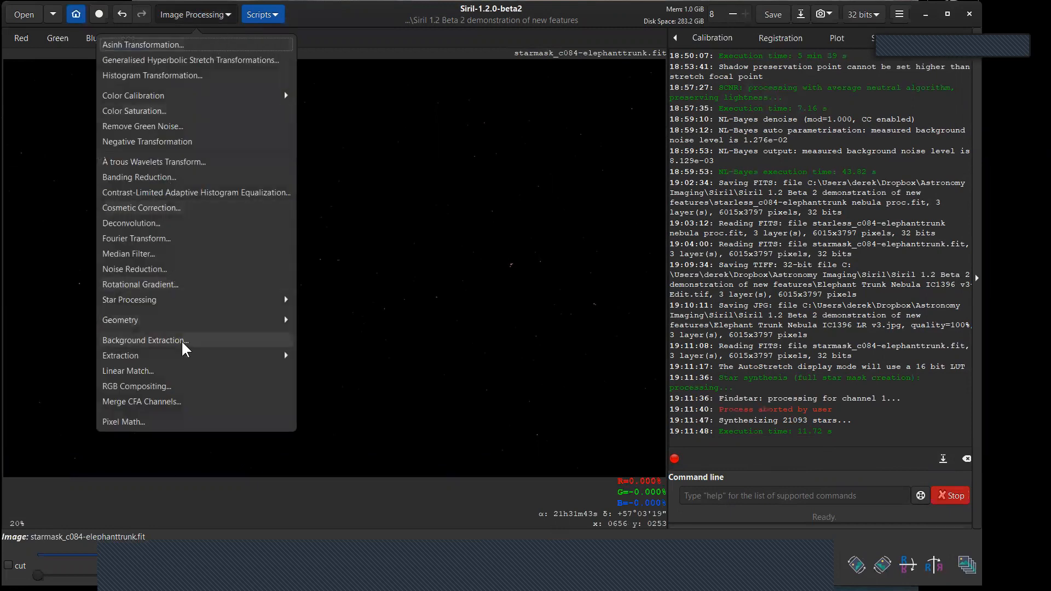
{"action": "left_click", "coordinate": [162, 300]}
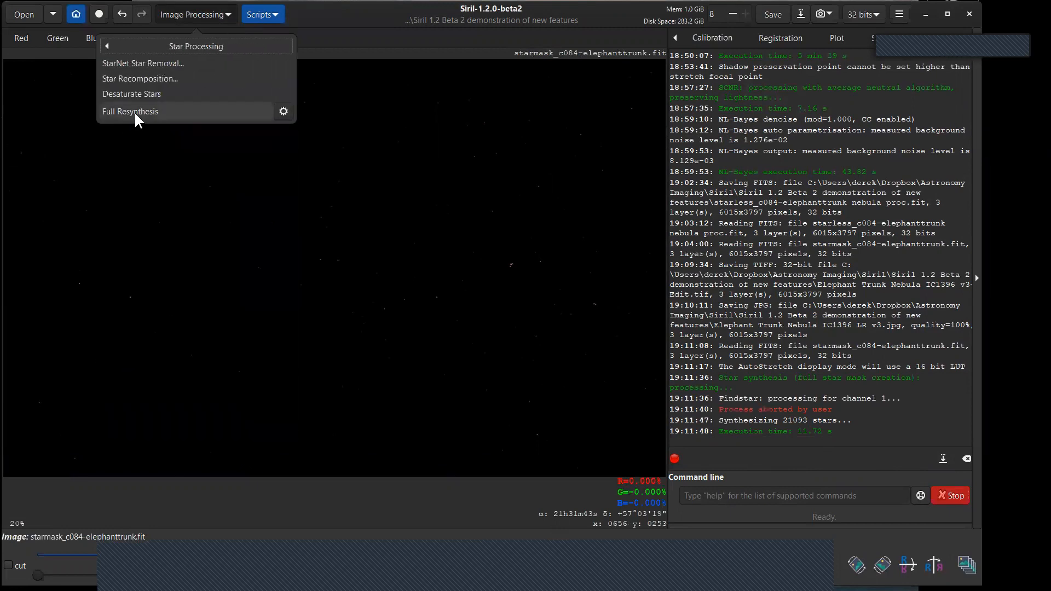
{"action": "left_click", "coordinate": [283, 111]}
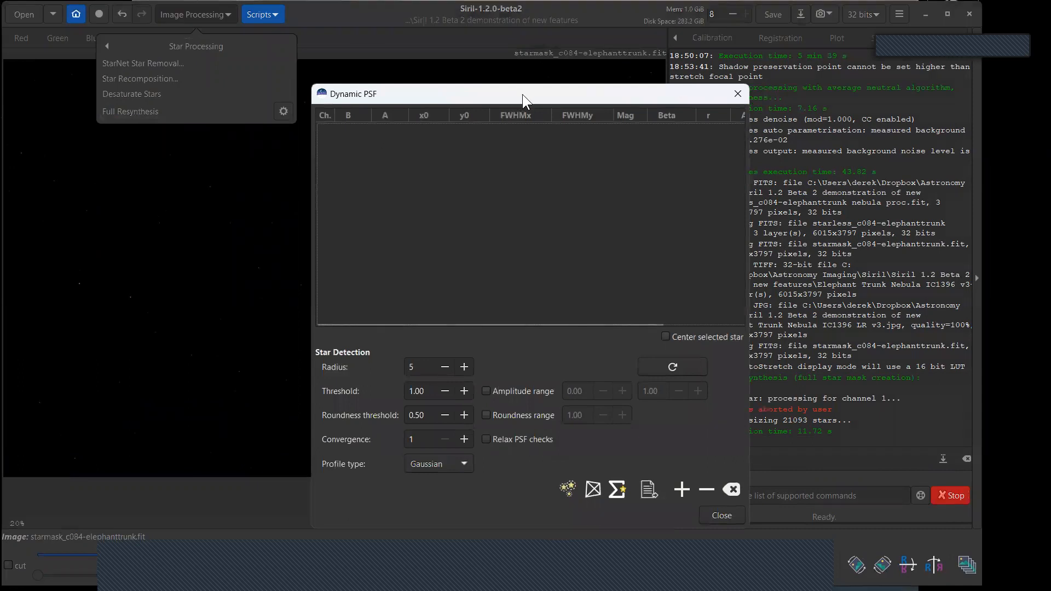
{"action": "left_click_drag", "start_coordinate": [522, 94], "coordinate": [761, 57]}
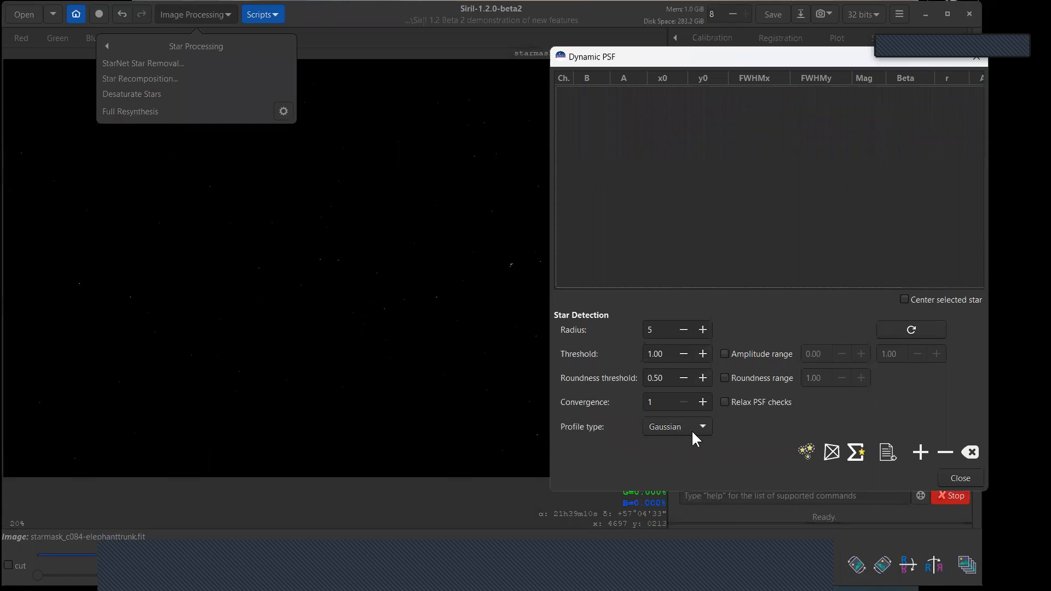
{"action": "left_click", "coordinate": [807, 452]}
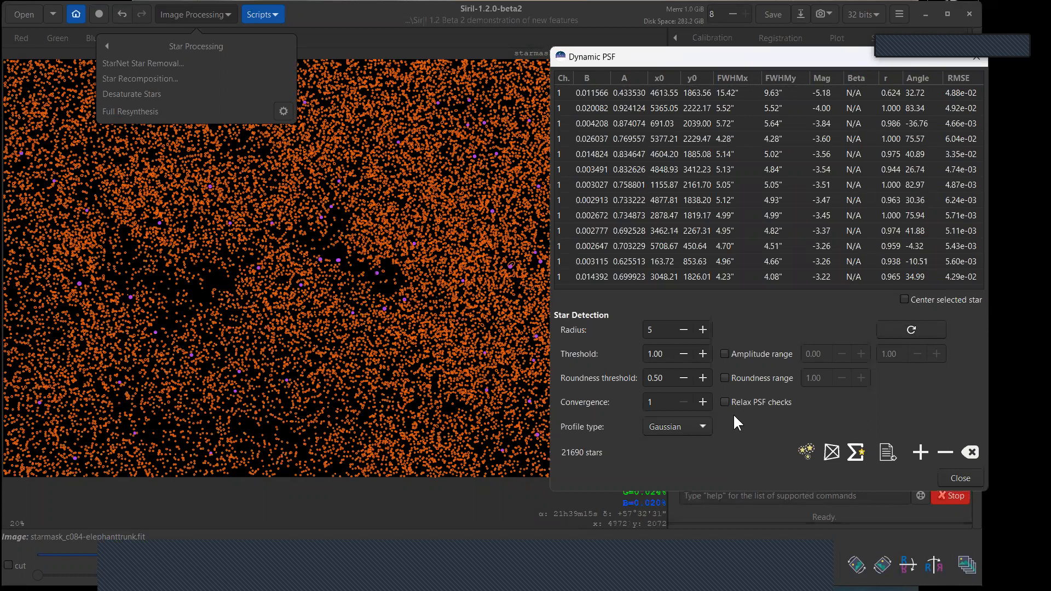
{"action": "left_click", "coordinate": [961, 479]}
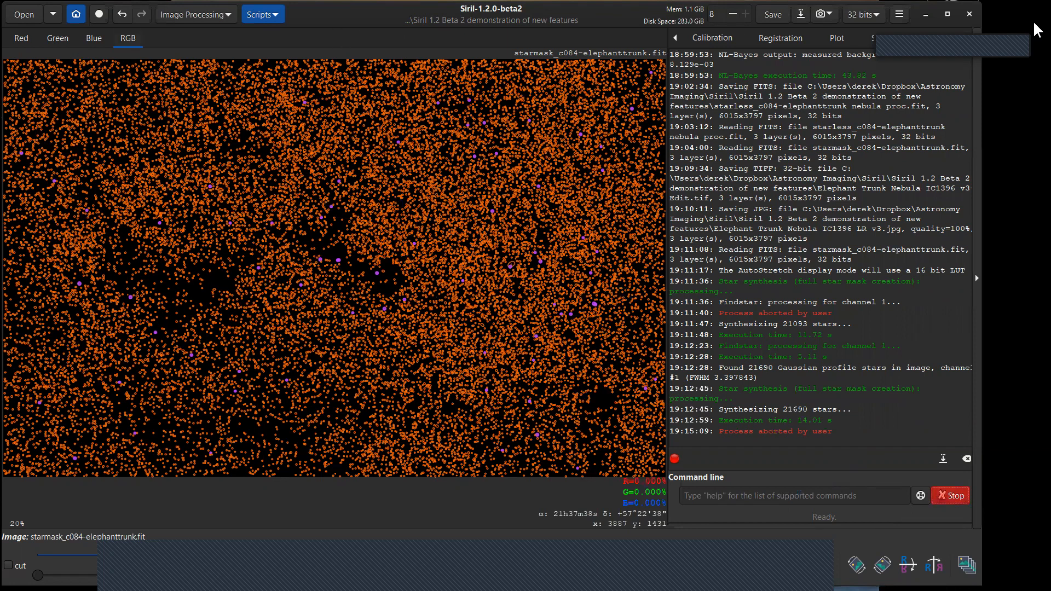
Step: Quit Siril, confirming the exit, and close Task Manager
{"action": "left_click", "coordinate": [969, 14]}
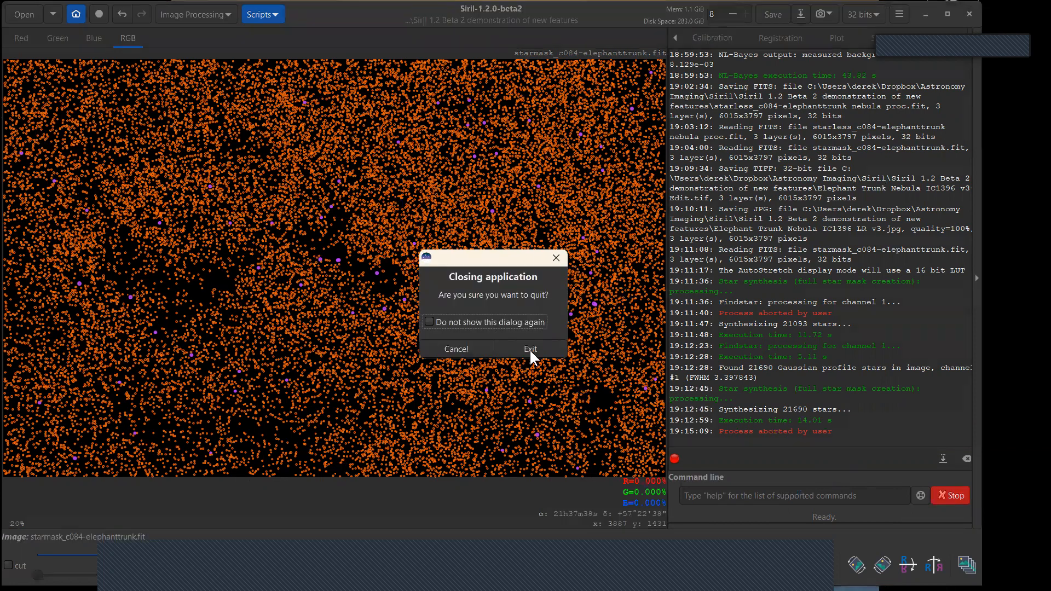
{"action": "left_click", "coordinate": [530, 349]}
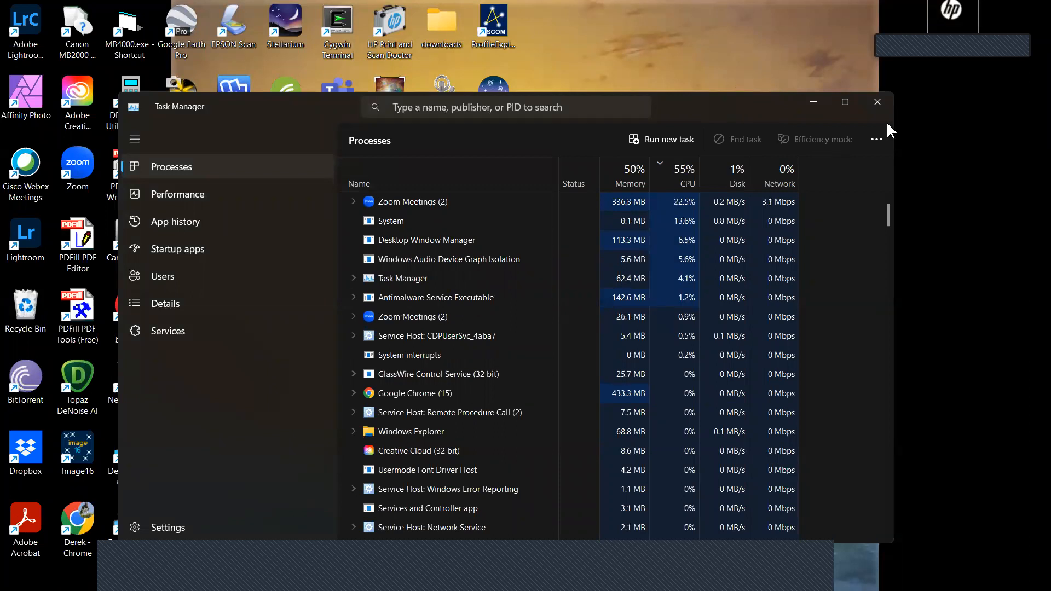
{"action": "left_click", "coordinate": [878, 103]}
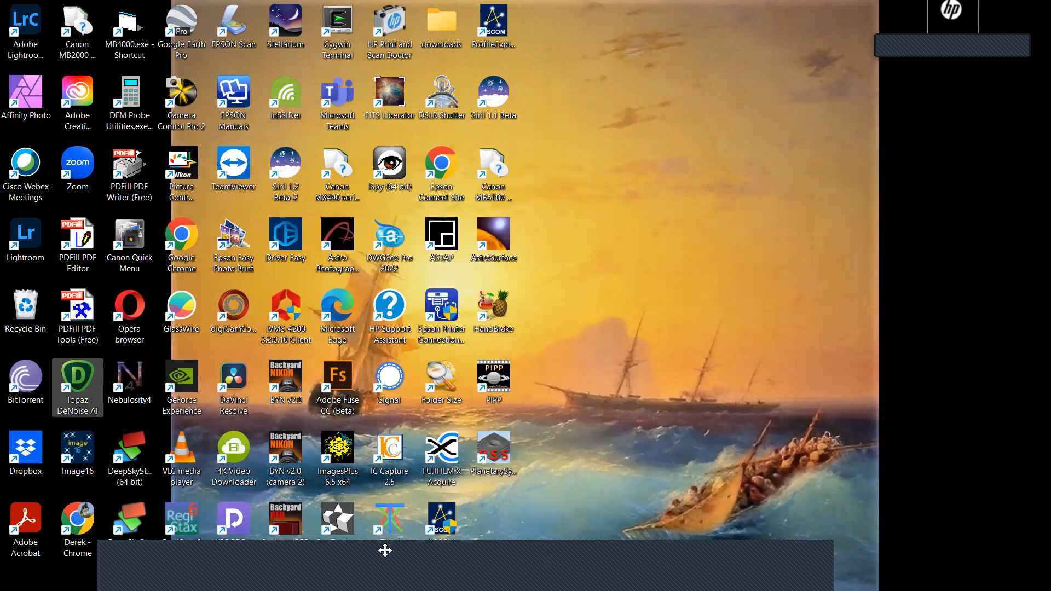
{"action": "mouse_move", "coordinate": [173, 575]}
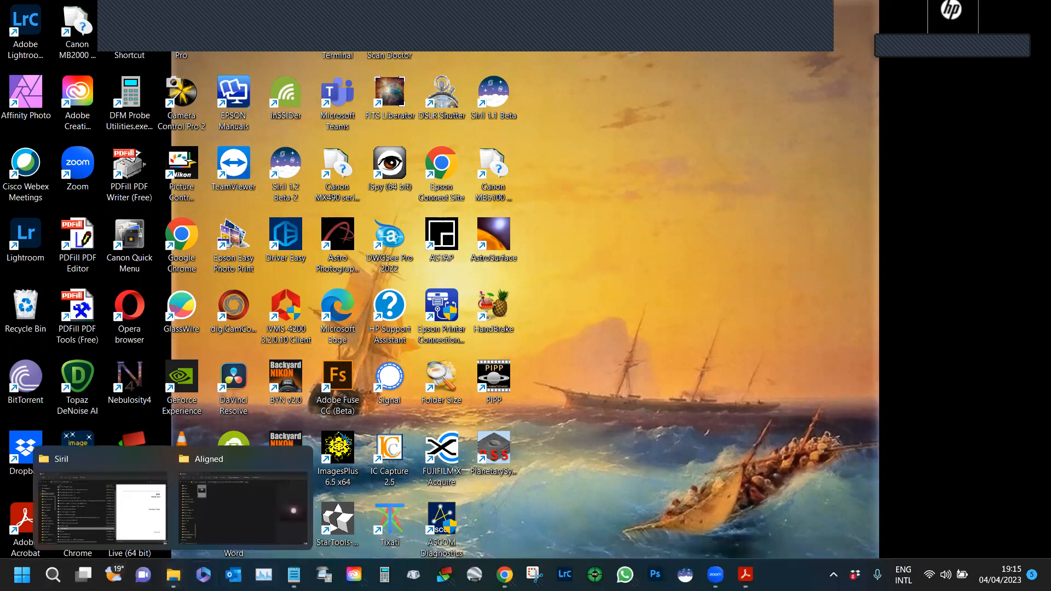
Step: Switch to the File Explorer window on the Siril folder and open the "Siril 1.2 Beta 2 demonstration of new features" subfolder
{"action": "left_click", "coordinate": [107, 455]}
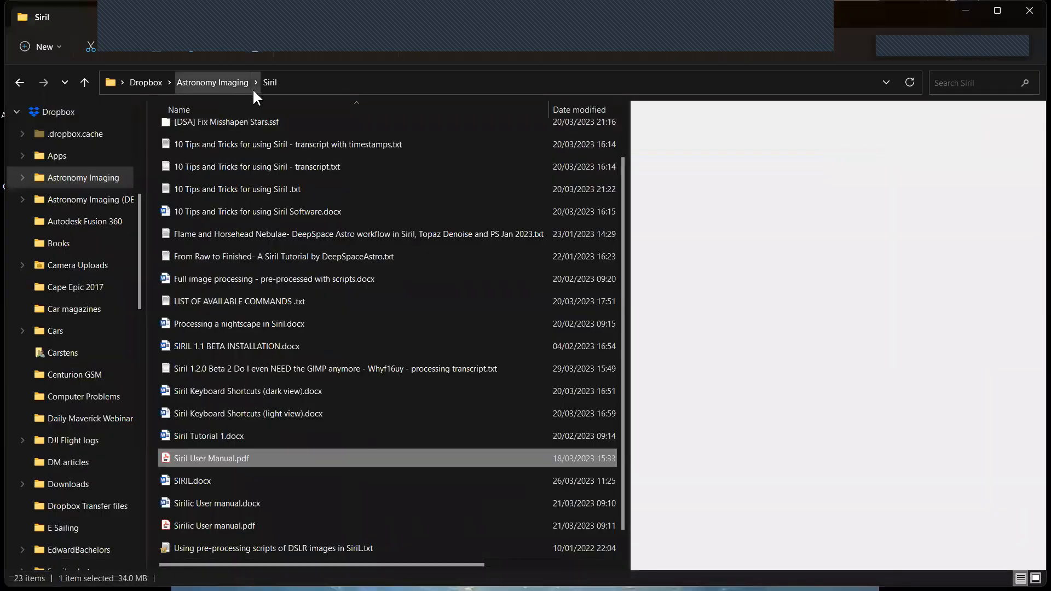
{"action": "scroll", "coordinate": [399, 246], "scroll_direction": "up", "scroll_amount": 1}
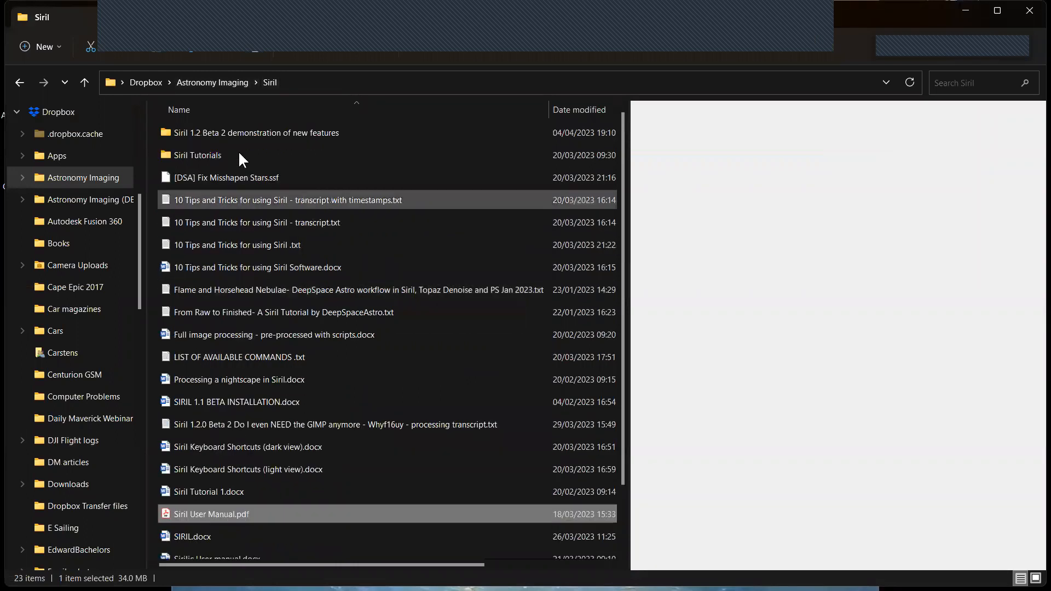
{"action": "double_click", "coordinate": [229, 131]}
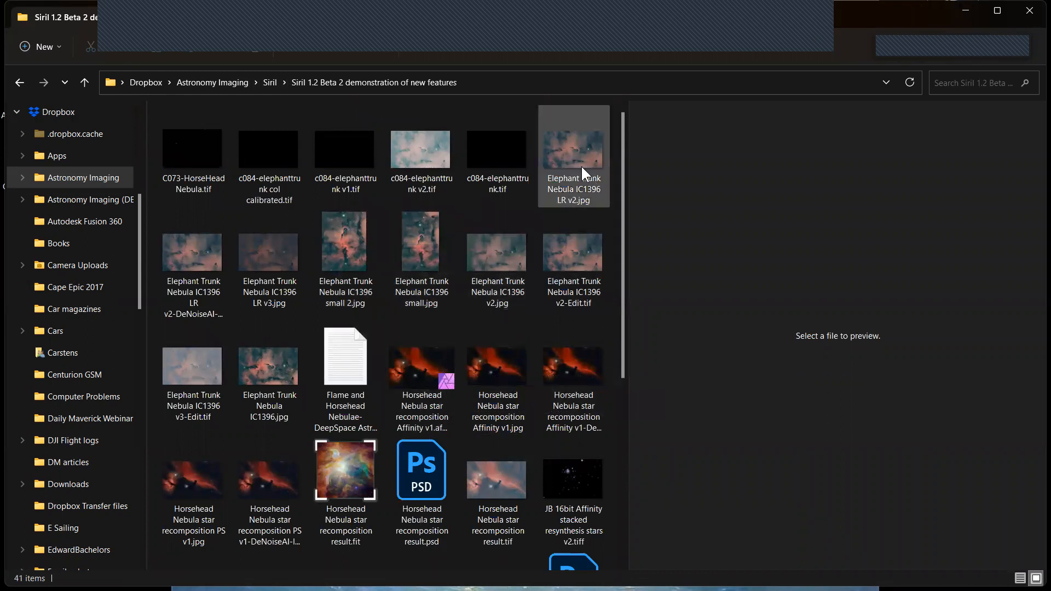
Step: Compare the Elephant Trunk Nebula IC1396 LR v2.jpg and LR v3.jpg images, ending on v2
{"action": "left_click", "coordinate": [576, 144]}
{"action": "left_click", "coordinate": [264, 261]}
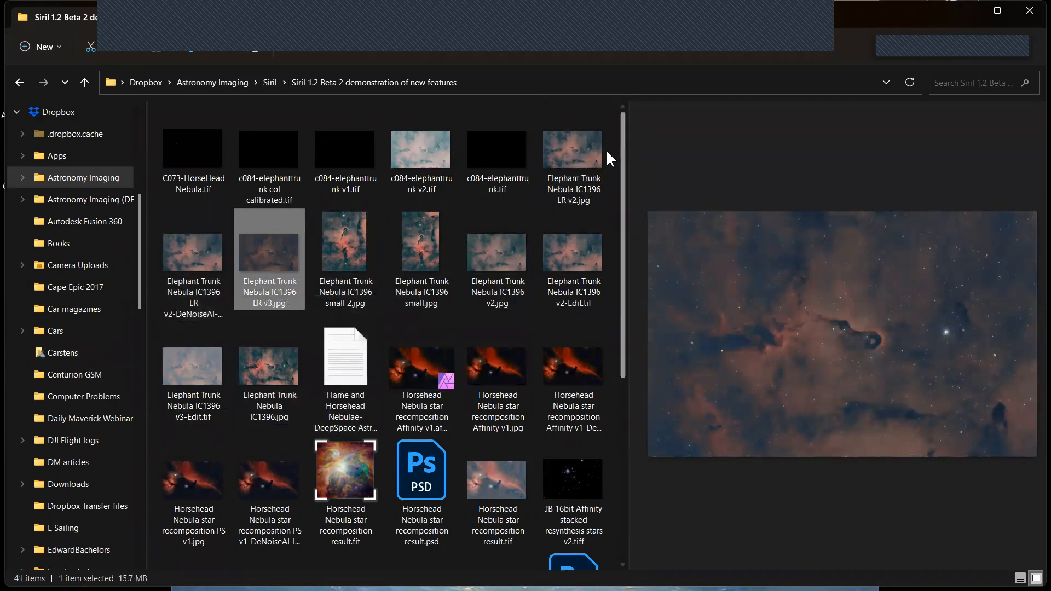
{"action": "left_click", "coordinate": [583, 156]}
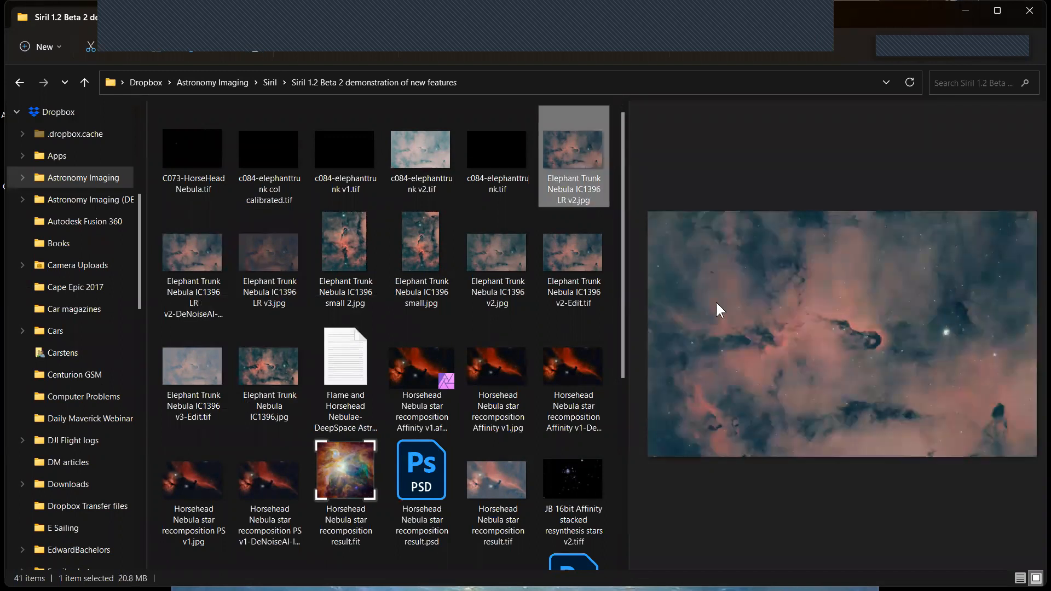
{"action": "left_click", "coordinate": [262, 261]}
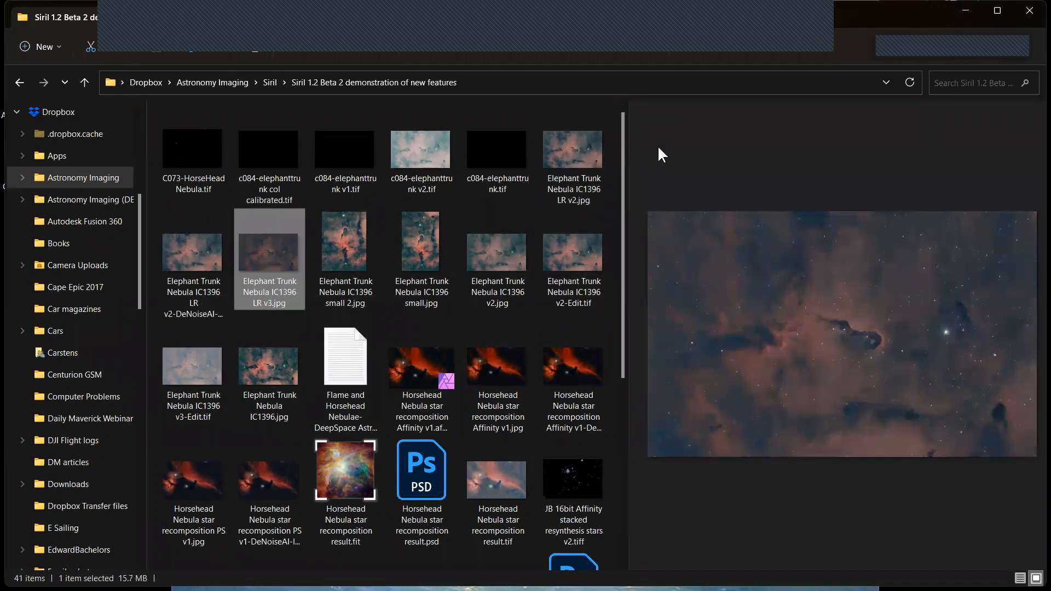
{"action": "left_click", "coordinate": [591, 148]}
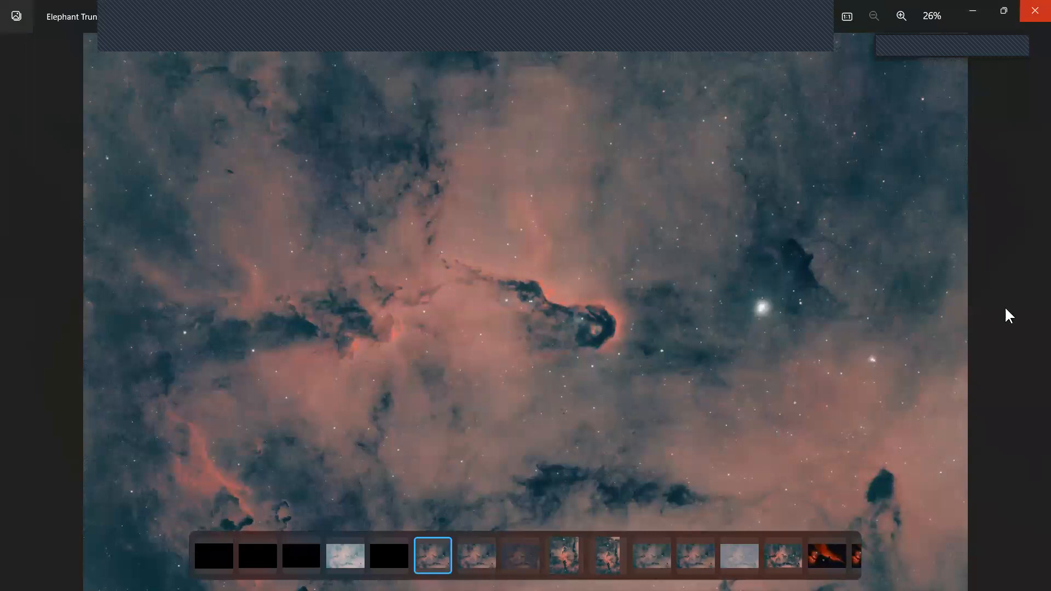
Step: View Elephant Trunk Nebula IC1396 LR v2-DeNoiseAI-severe-noise.jpg, inspecting the trunk and bright star at 76% before returning to the full image
{"action": "left_click", "coordinate": [1037, 314]}
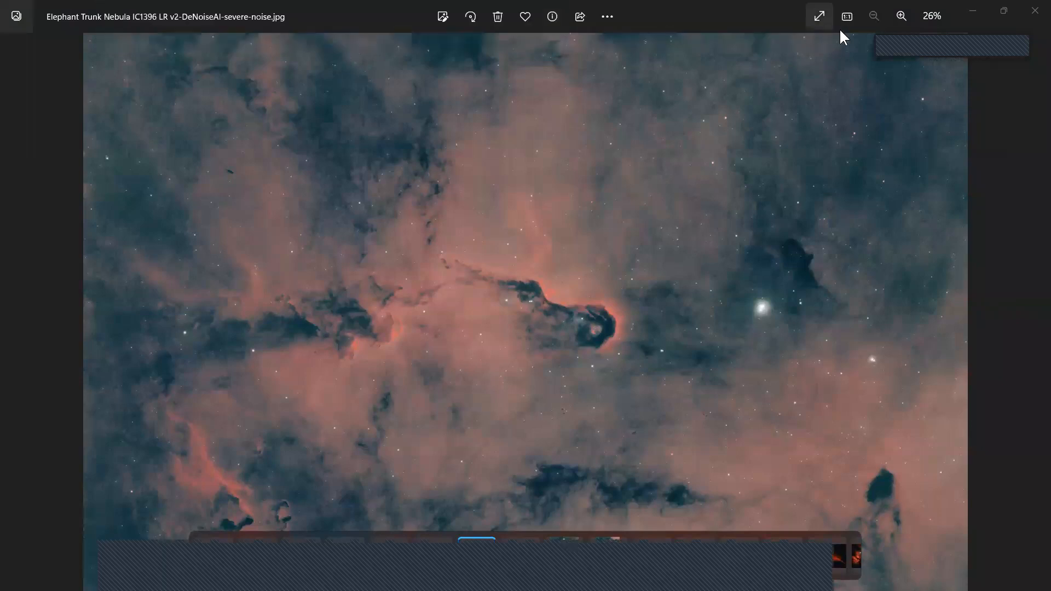
{"action": "left_click", "coordinate": [901, 15]}
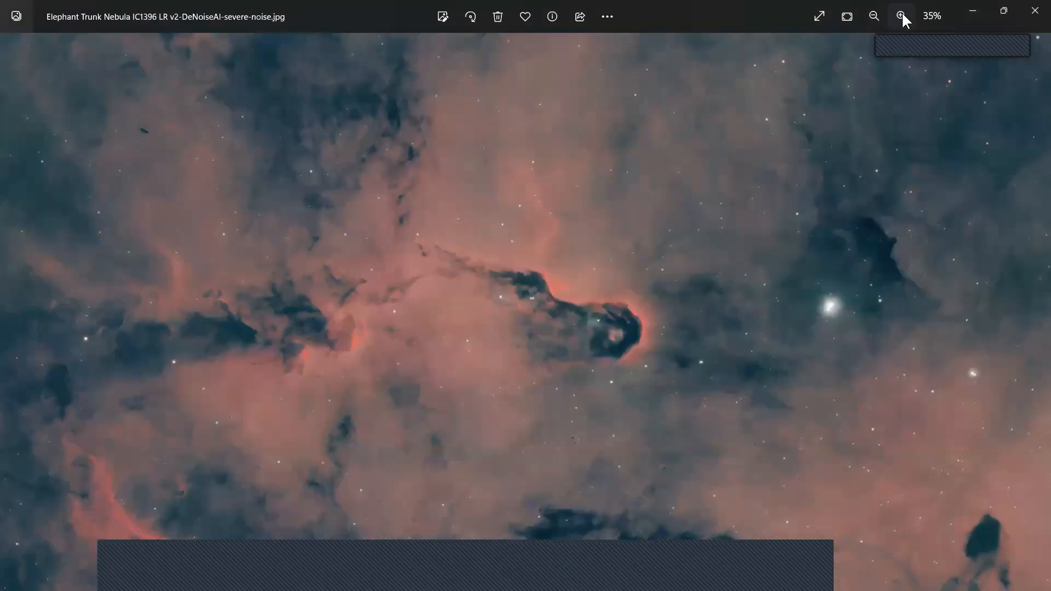
{"action": "left_click", "coordinate": [902, 14]}
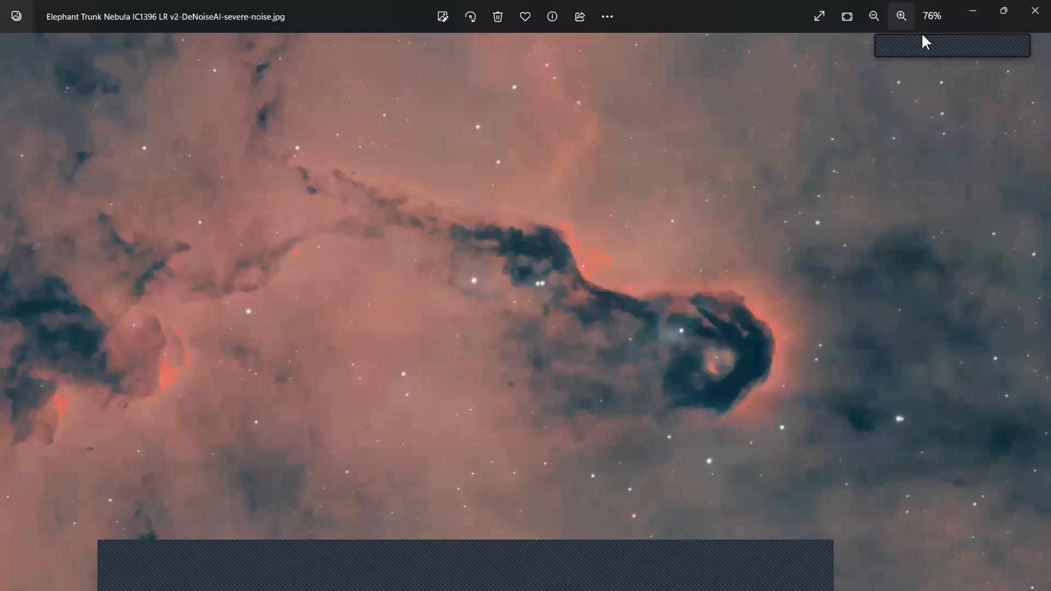
{"action": "left_click_drag", "start_coordinate": [774, 347], "coordinate": [547, 292]}
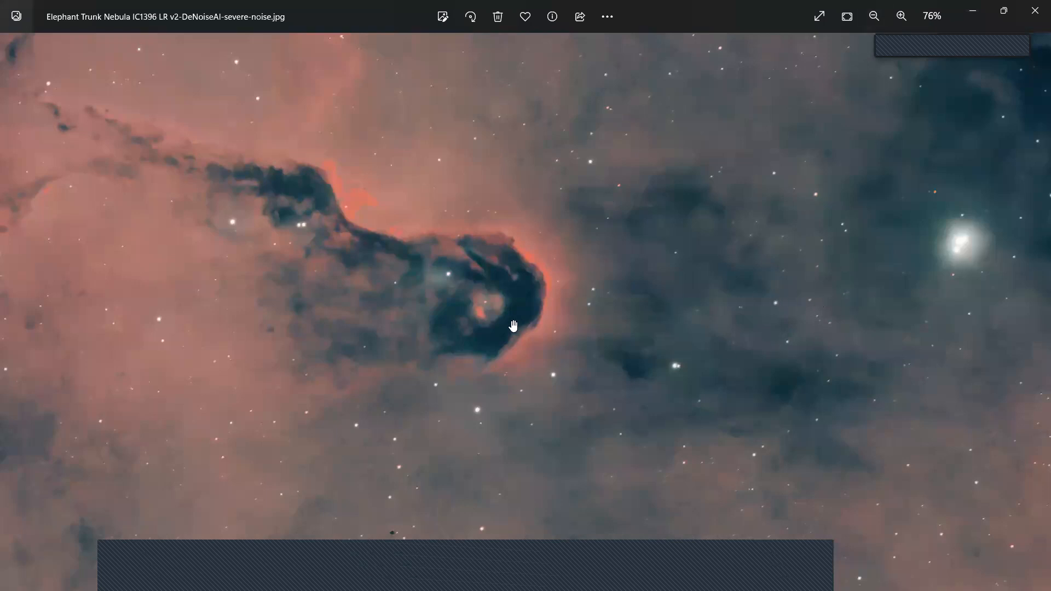
{"action": "left_click_drag", "start_coordinate": [670, 355], "coordinate": [663, 354]}
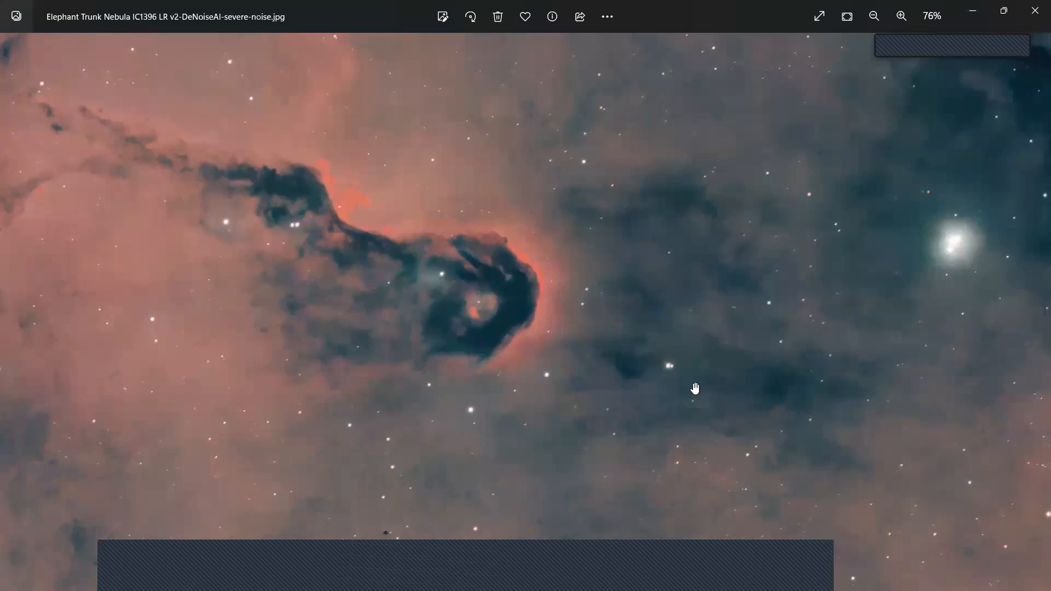
{"action": "left_click", "coordinate": [874, 16]}
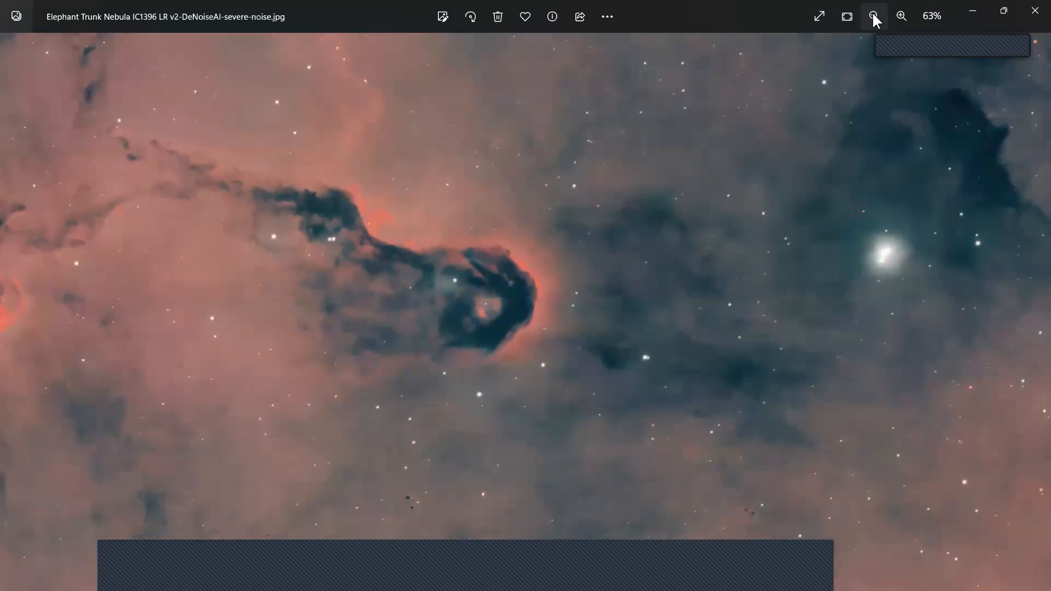
{"action": "left_click", "coordinate": [878, 16]}
{"action": "left_click", "coordinate": [877, 16]}
{"action": "left_click", "coordinate": [877, 16]}
{"action": "left_click", "coordinate": [878, 16]}
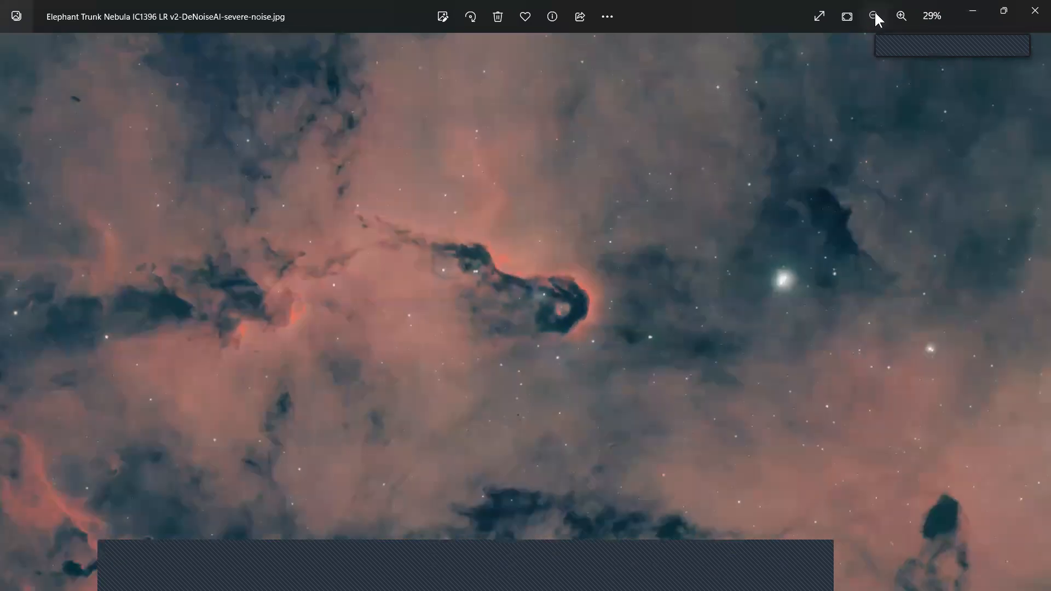
{"action": "left_click", "coordinate": [877, 16]}
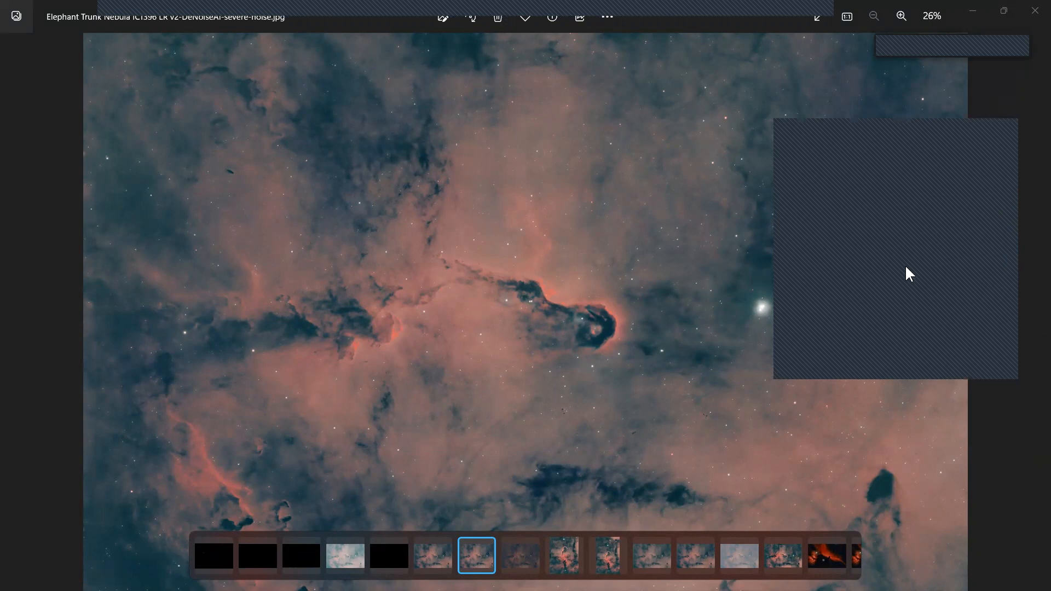
{"action": "mouse_move", "coordinate": [1035, 327]}
{"action": "left_click", "coordinate": [1003, 133]}
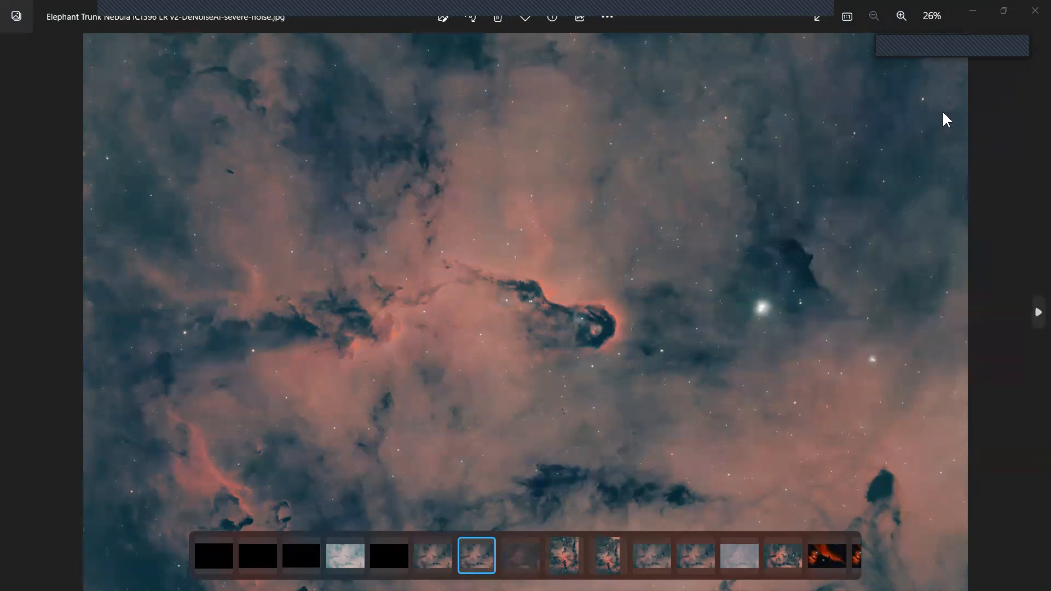
{"action": "left_click", "coordinate": [938, 45]}
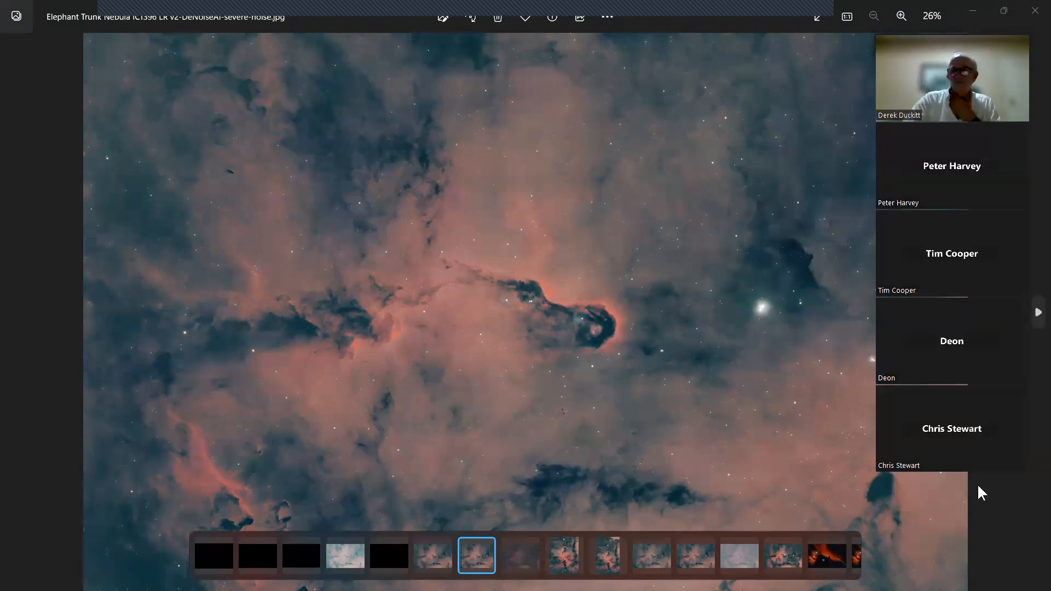
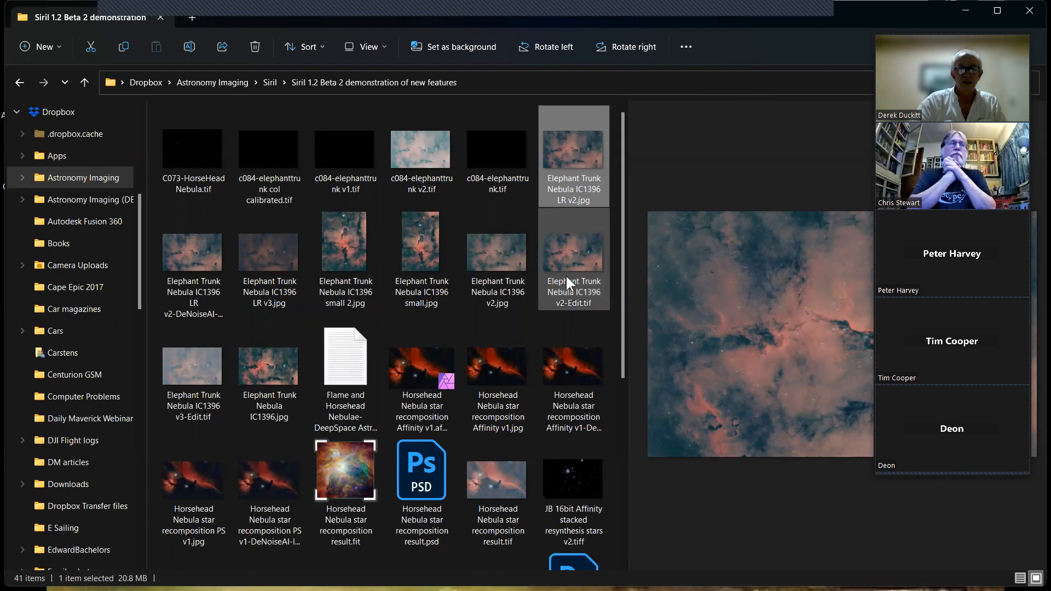
Step: Minimize File Explorer, launch Siril, and open starless_C073-HorseHeadNebula v1.fit from the demonstration folder
{"action": "left_click", "coordinate": [964, 8]}
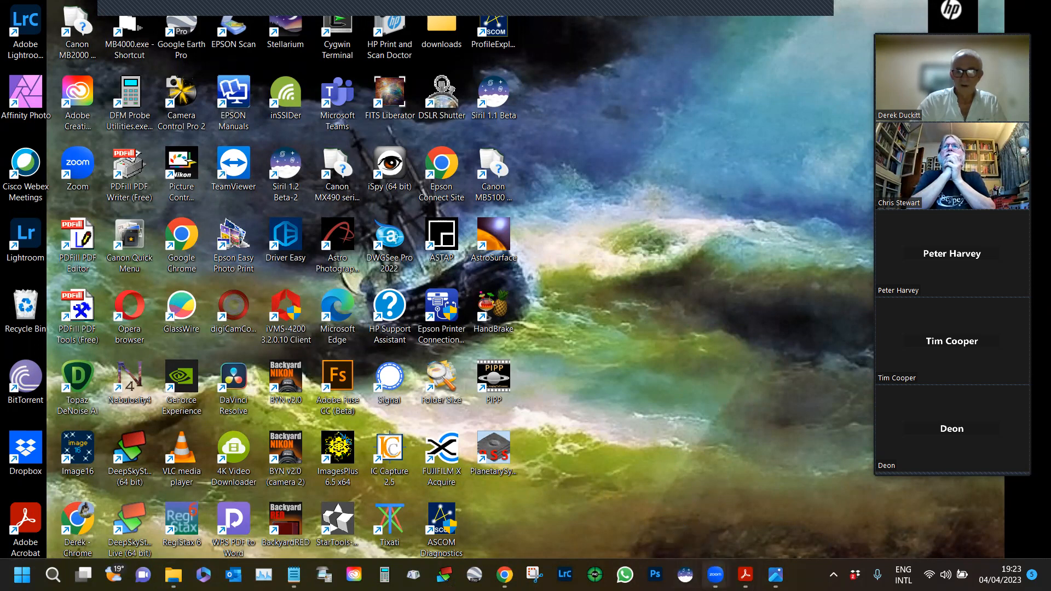
{"action": "left_click", "coordinate": [685, 574]}
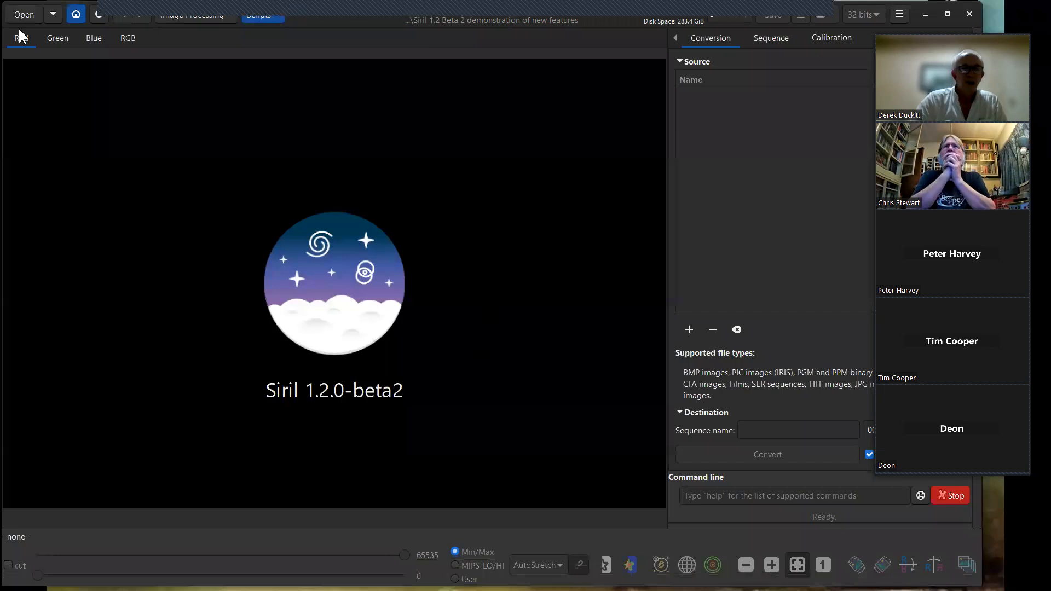
{"action": "left_click", "coordinate": [27, 14]}
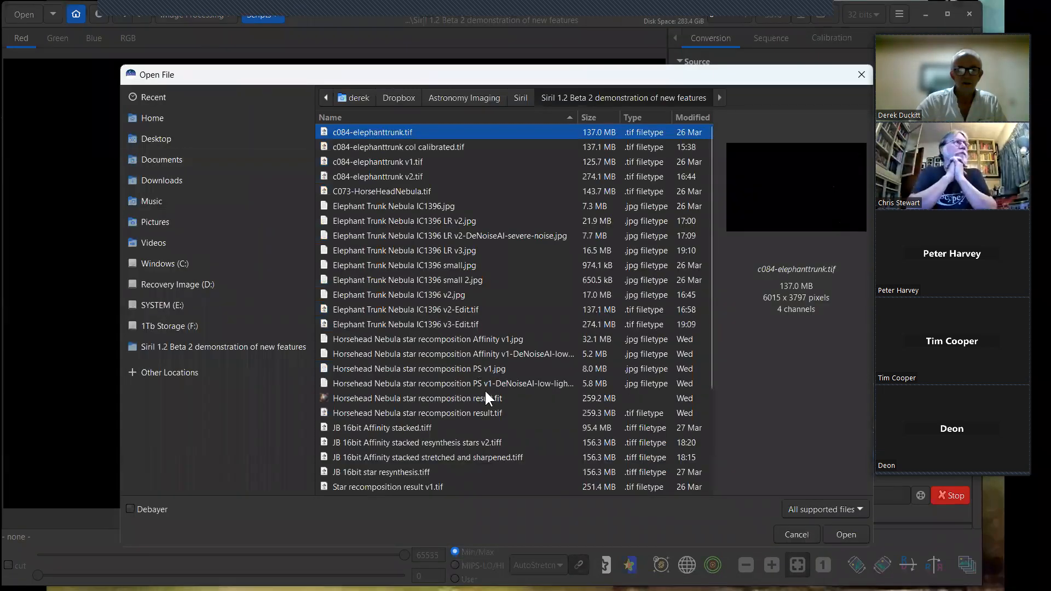
{"action": "scroll", "coordinate": [465, 428], "scroll_direction": "down", "scroll_amount": 3}
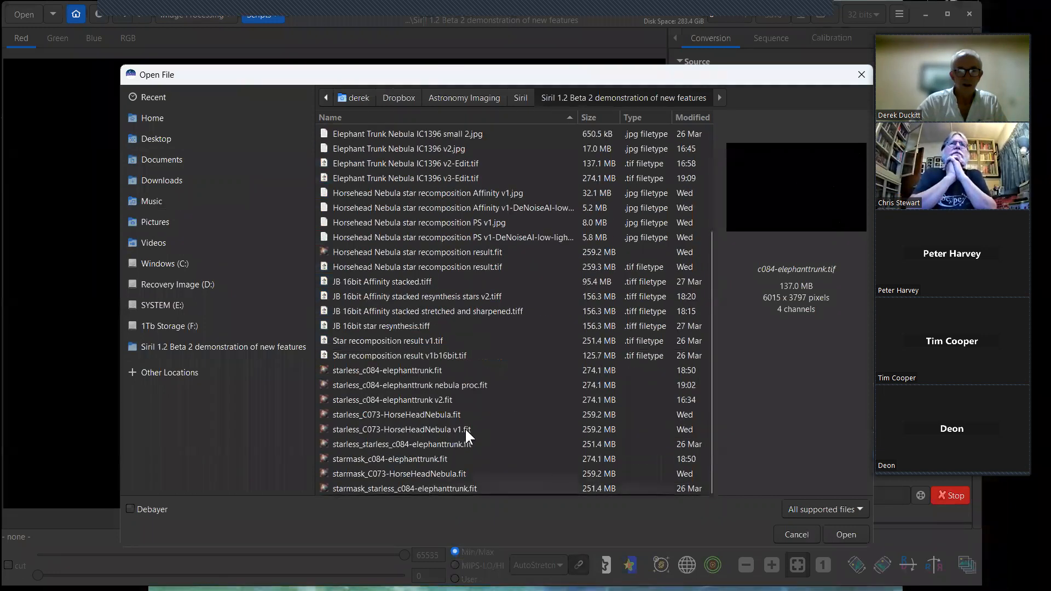
{"action": "left_click", "coordinate": [408, 429]}
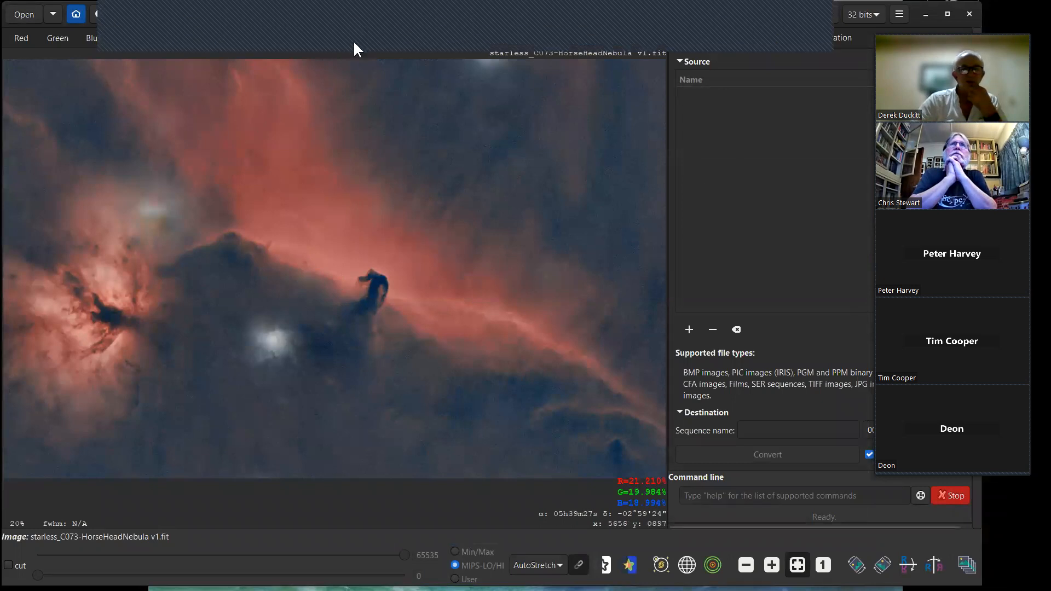
Step: Start Contrast-Limited Adaptive Histogram Equalization on the starless Horsehead image, move its dialog clear of the nebula, and compare the preview off and on
{"action": "left_click", "coordinate": [228, 12]}
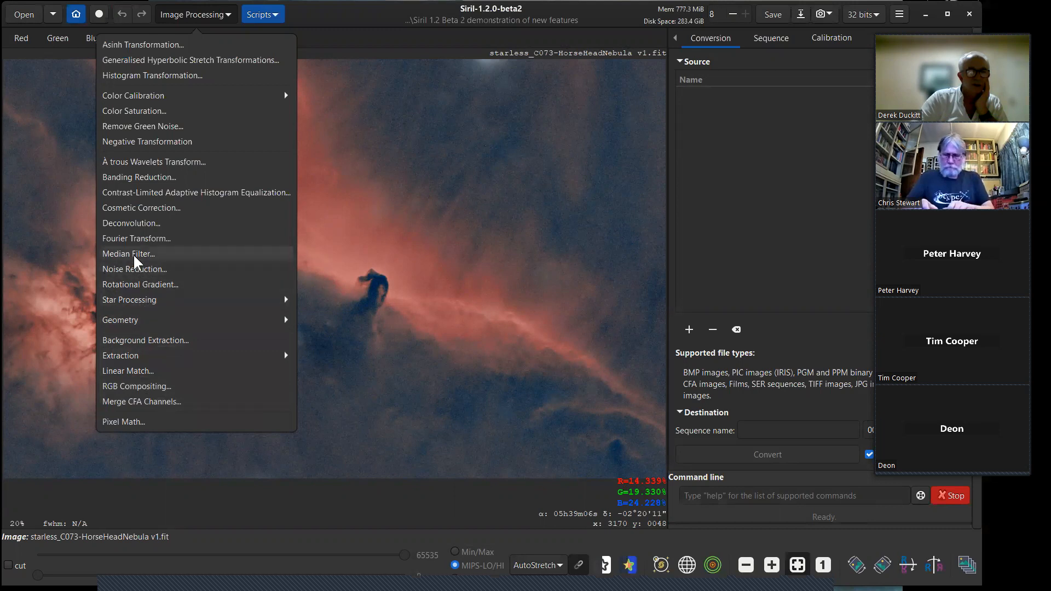
{"action": "left_click", "coordinate": [156, 193]}
{"action": "left_click_drag", "start_coordinate": [534, 220], "coordinate": [674, 196]}
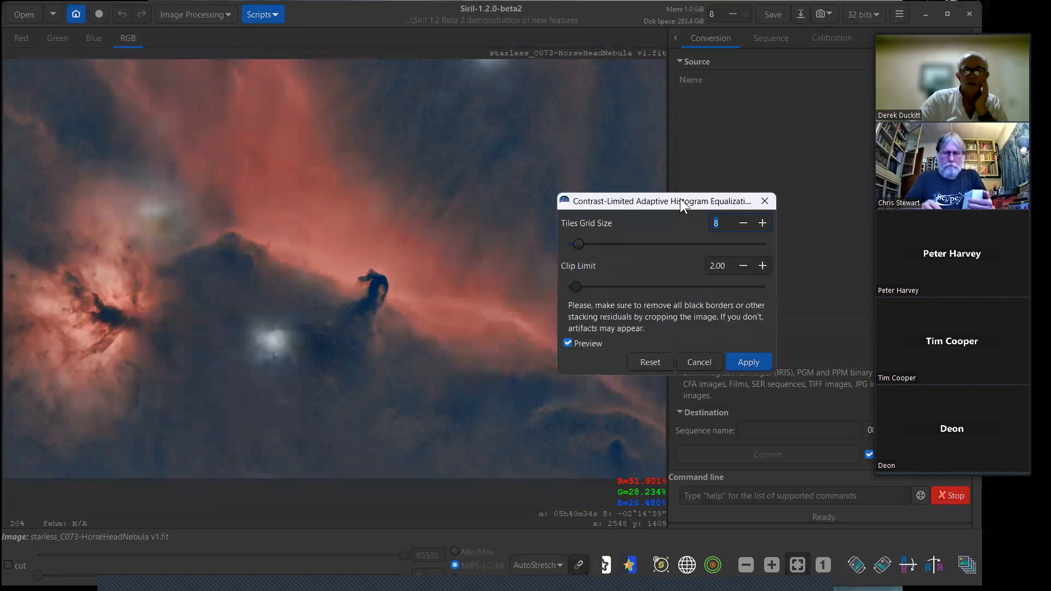
{"action": "left_click_drag", "start_coordinate": [680, 198], "coordinate": [736, 134]}
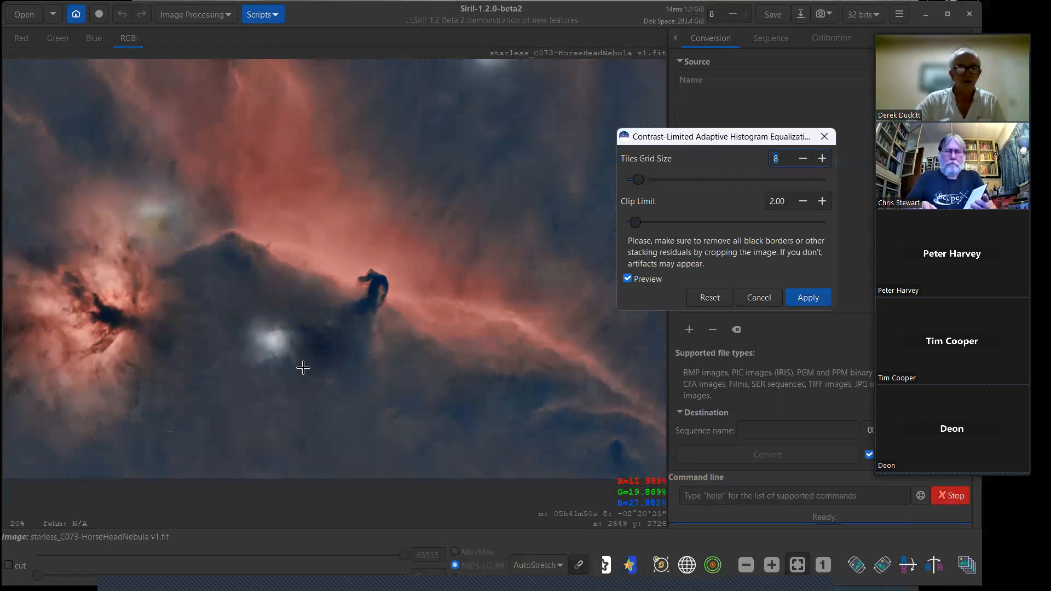
{"action": "left_click", "coordinate": [628, 278]}
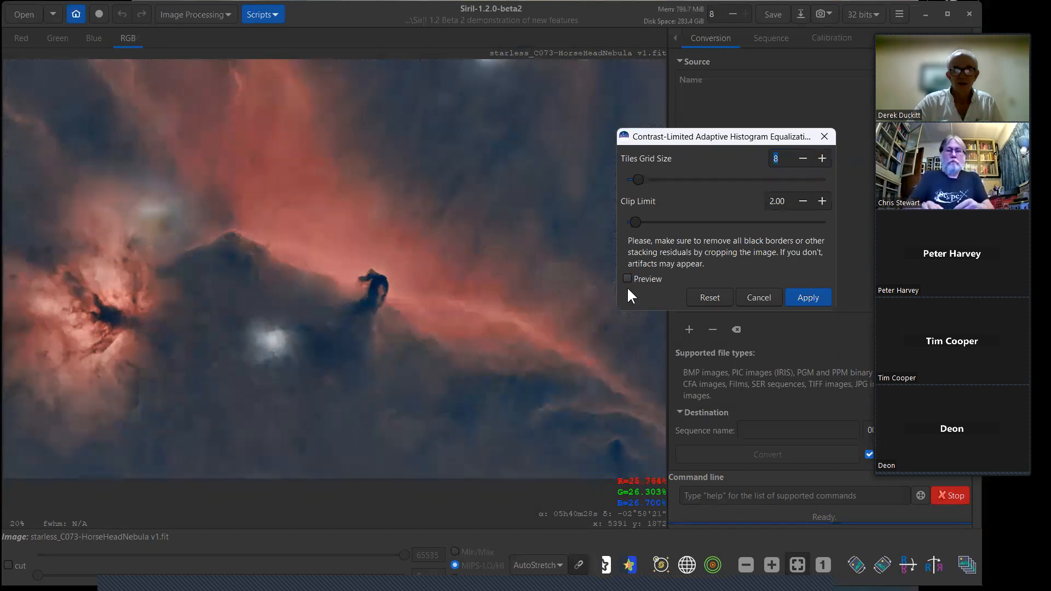
{"action": "left_click", "coordinate": [629, 278]}
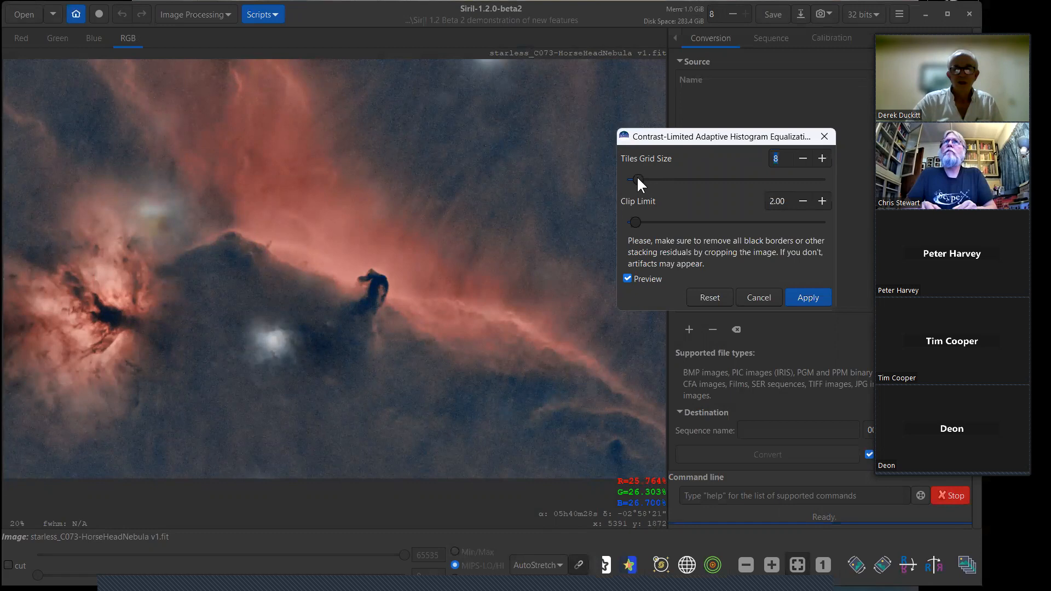
Step: Try tiles grid sizes of 10, 108 and 3, with clip limits of 2.30 and 0.01
{"action": "left_click", "coordinate": [822, 158]}
{"action": "left_click", "coordinate": [822, 159]}
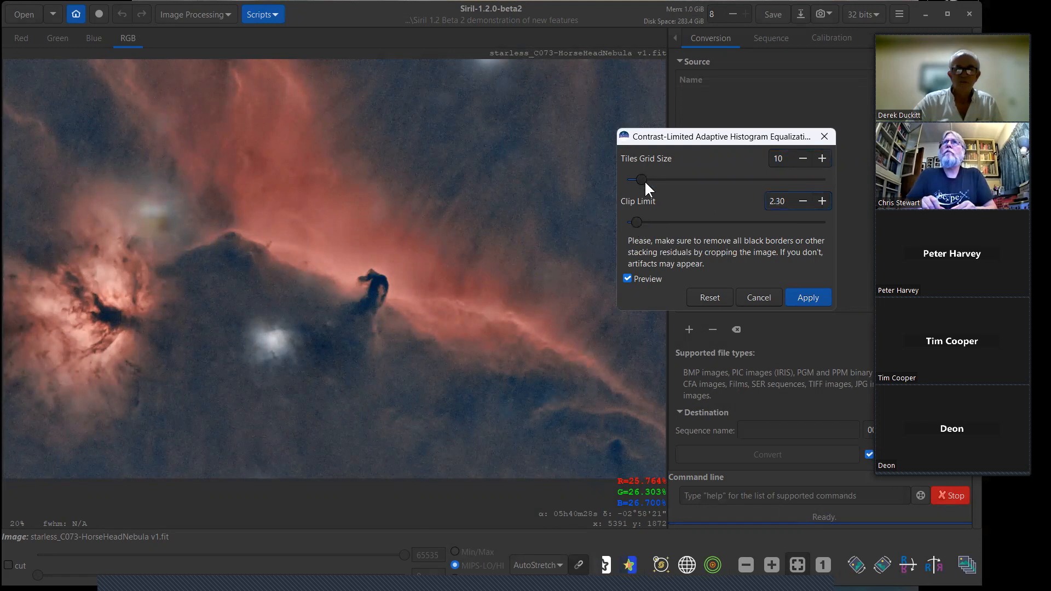
{"action": "left_click_drag", "start_coordinate": [642, 179], "coordinate": [770, 182]}
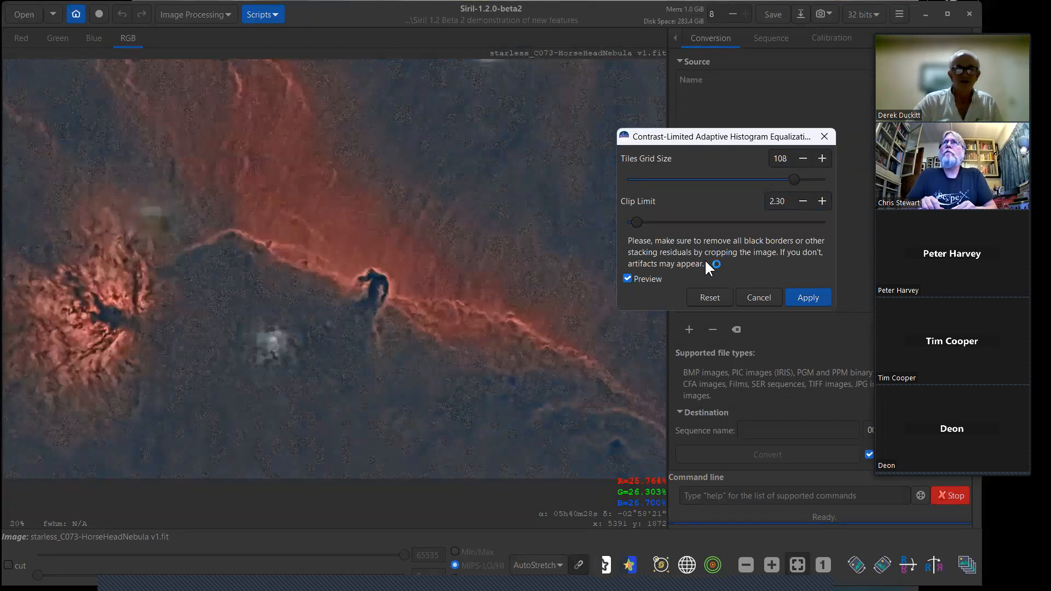
{"action": "left_click_drag", "start_coordinate": [795, 180], "coordinate": [632, 181]}
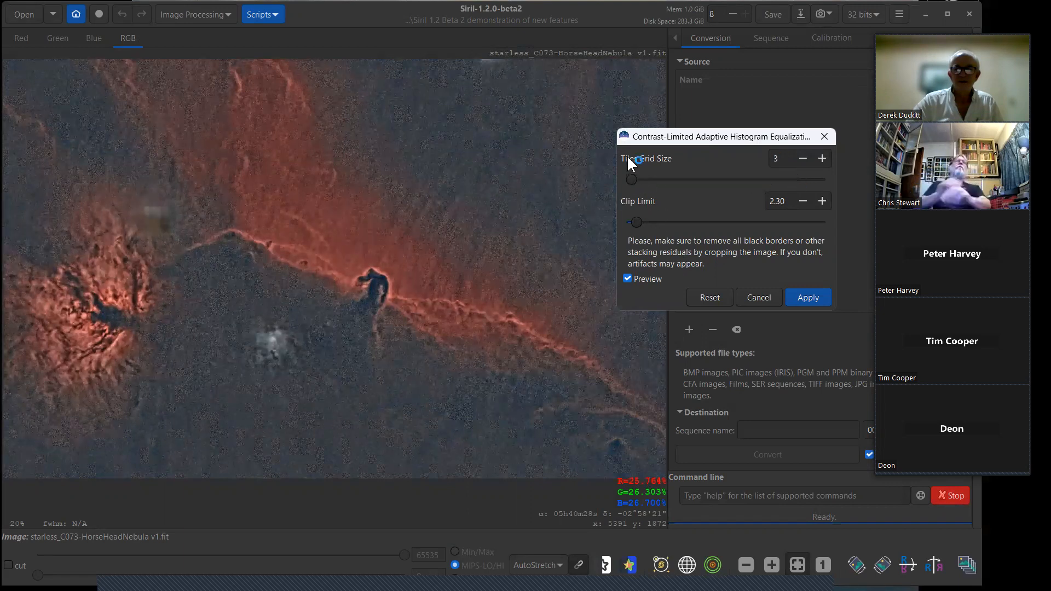
{"action": "left_click_drag", "start_coordinate": [637, 222], "coordinate": [613, 226]}
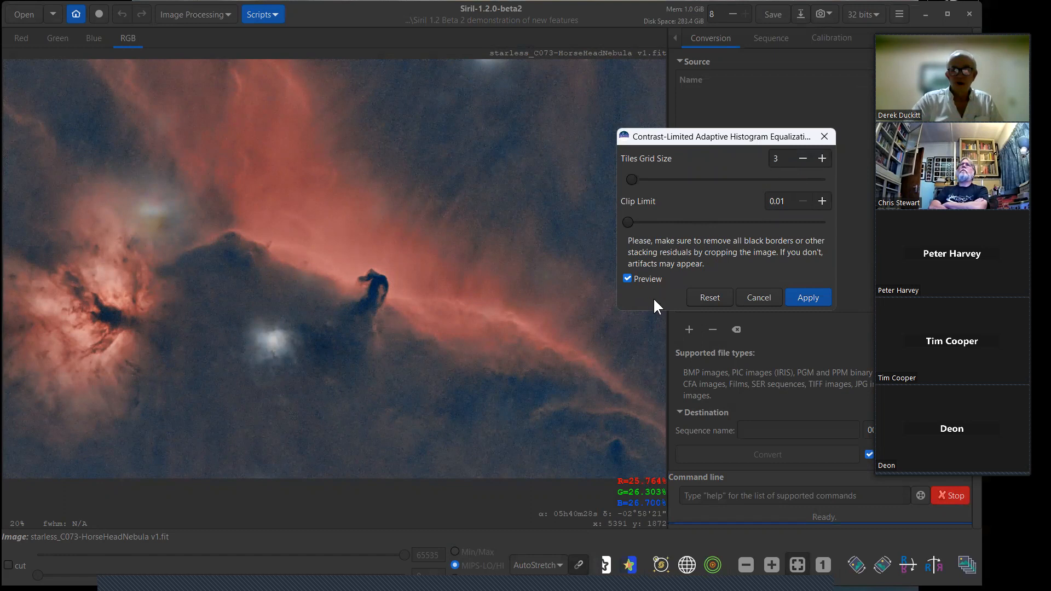
Step: Turn off the histogram equalization preview, and set the tiles grid size to 7 and the clip limit to 2.10
{"action": "left_click", "coordinate": [627, 279]}
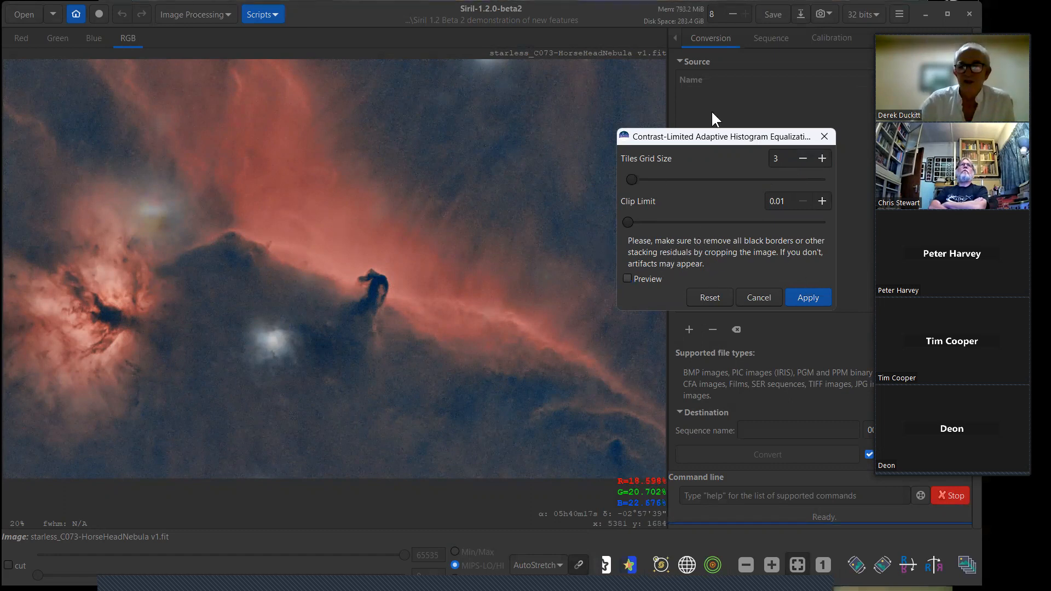
{"action": "left_click_drag", "start_coordinate": [632, 179], "coordinate": [639, 181]}
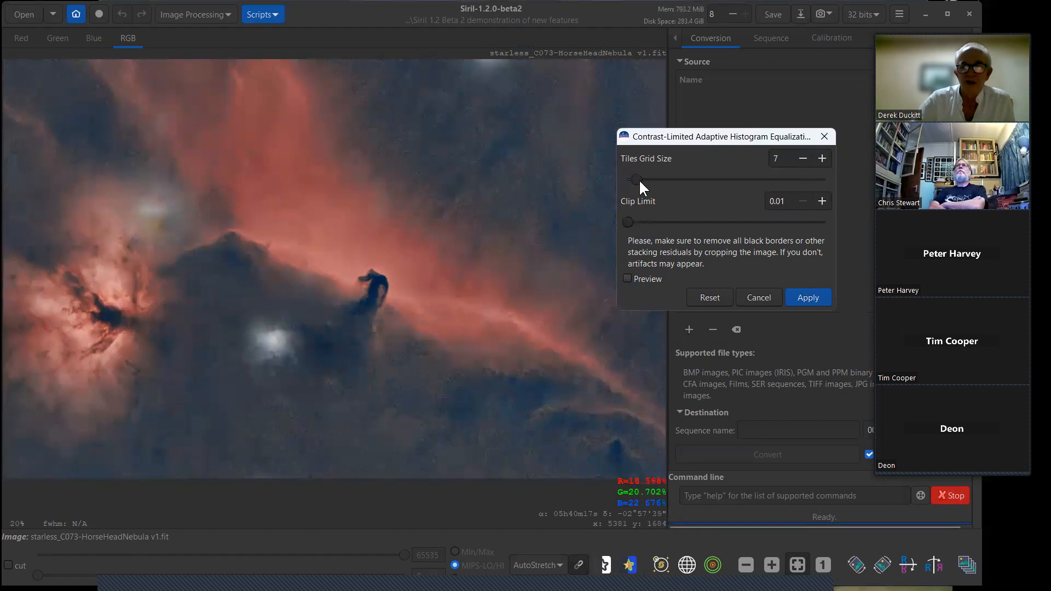
{"action": "left_click_drag", "start_coordinate": [626, 220], "coordinate": [635, 220]}
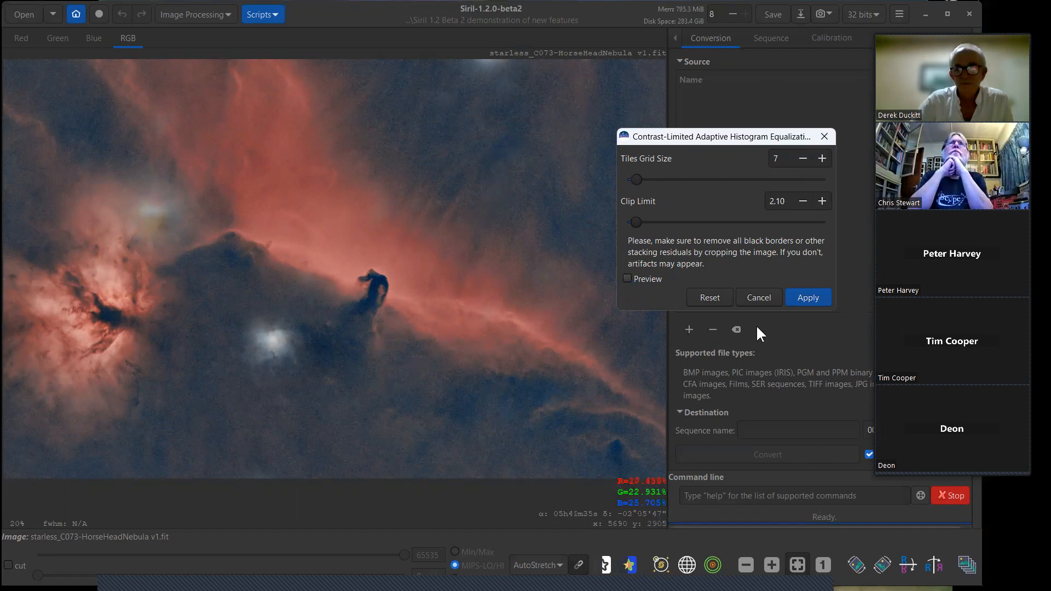
Step: Cancel the Contrast-Limited Adaptive Histogram Equalization
{"action": "left_click", "coordinate": [758, 298]}
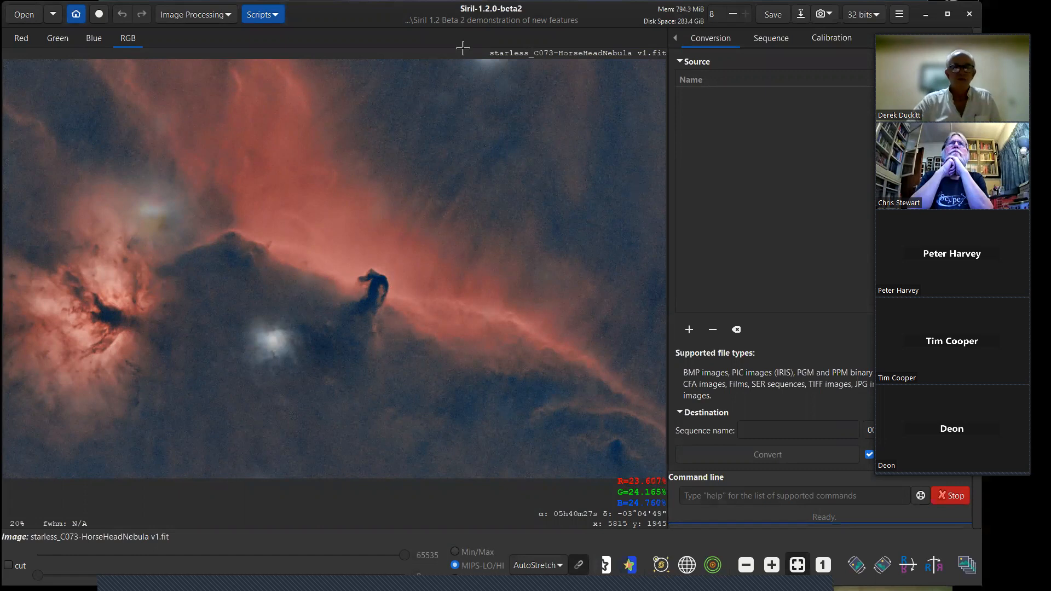
{"action": "left_click", "coordinate": [224, 11]}
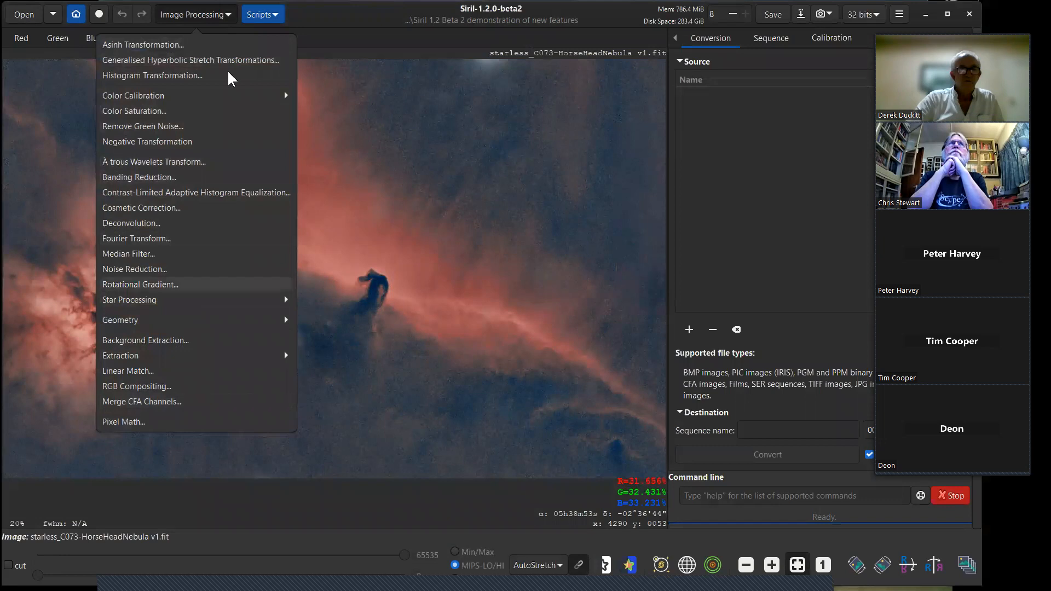
{"action": "left_click", "coordinate": [350, 12]}
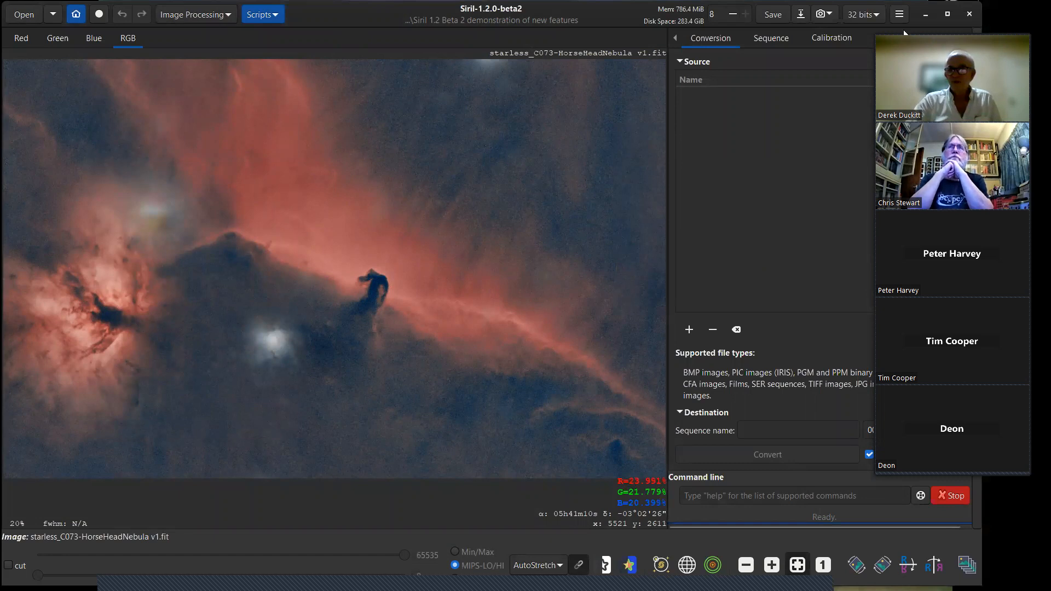
{"action": "left_click", "coordinate": [746, 497]}
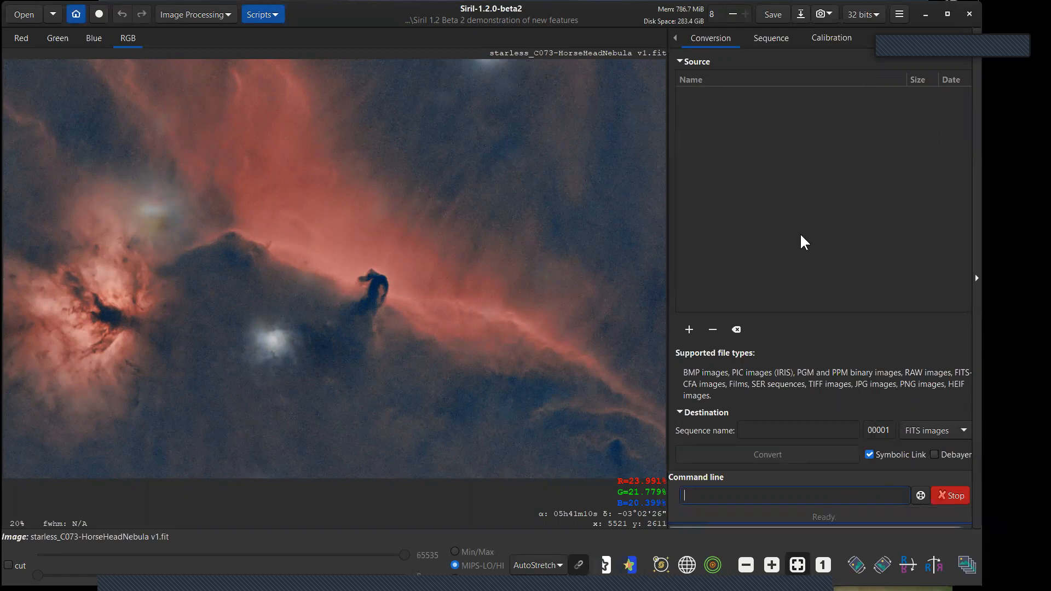
{"action": "left_click", "coordinate": [272, 16]}
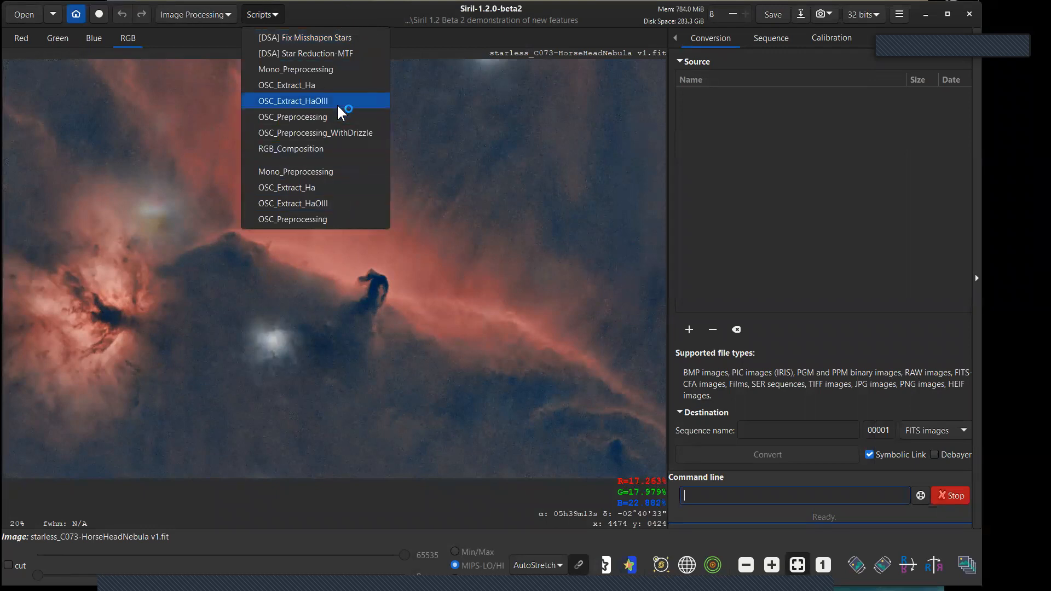
{"action": "left_click", "coordinate": [354, 18]}
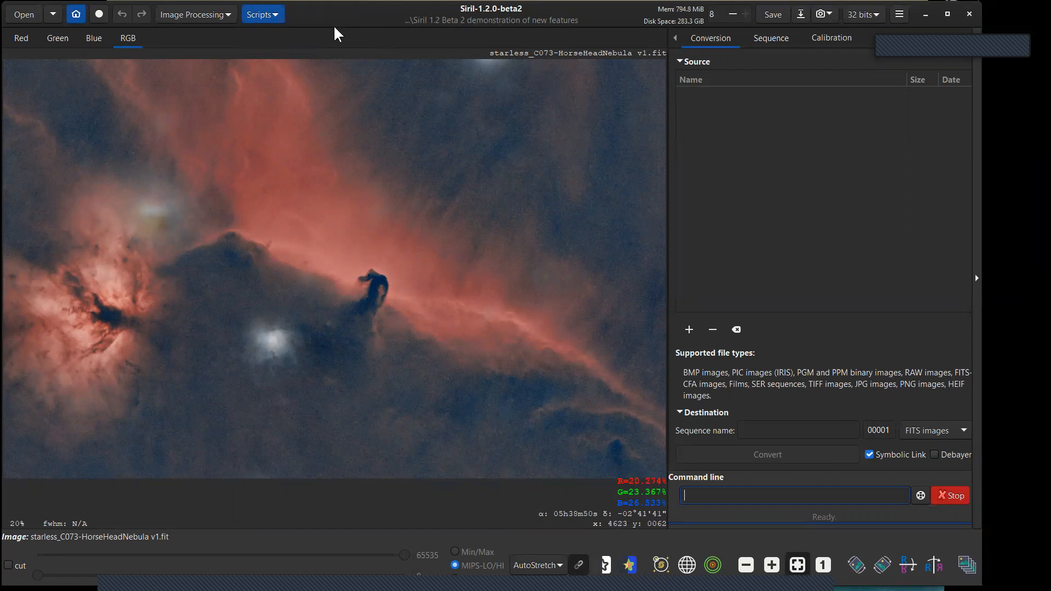
{"action": "left_click_drag", "start_coordinate": [340, 22], "coordinate": [340, 14]}
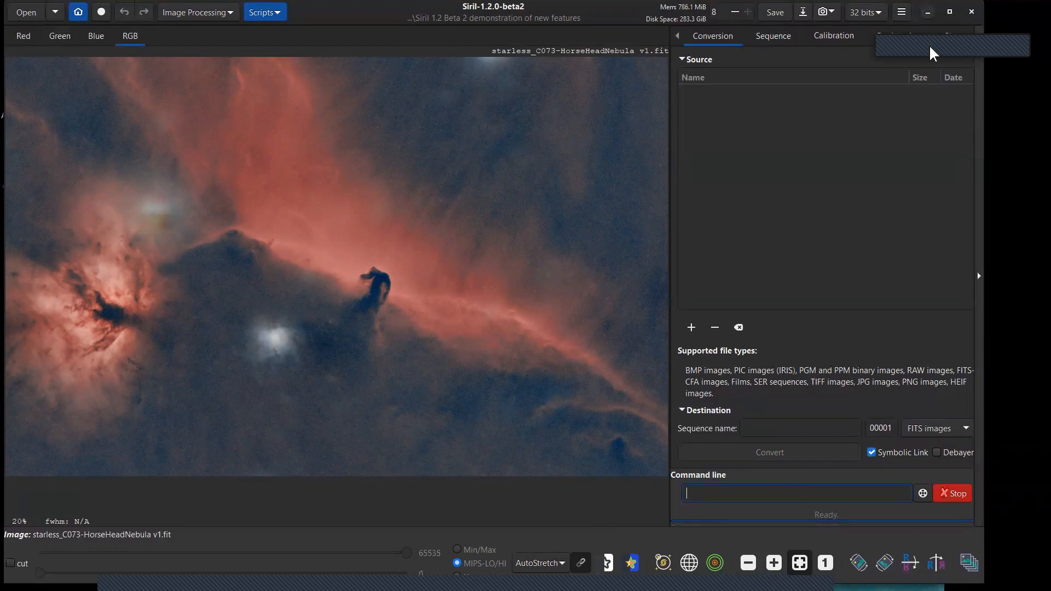
Step: Quit Siril and switch to AstroSurface
{"action": "left_click", "coordinate": [971, 15]}
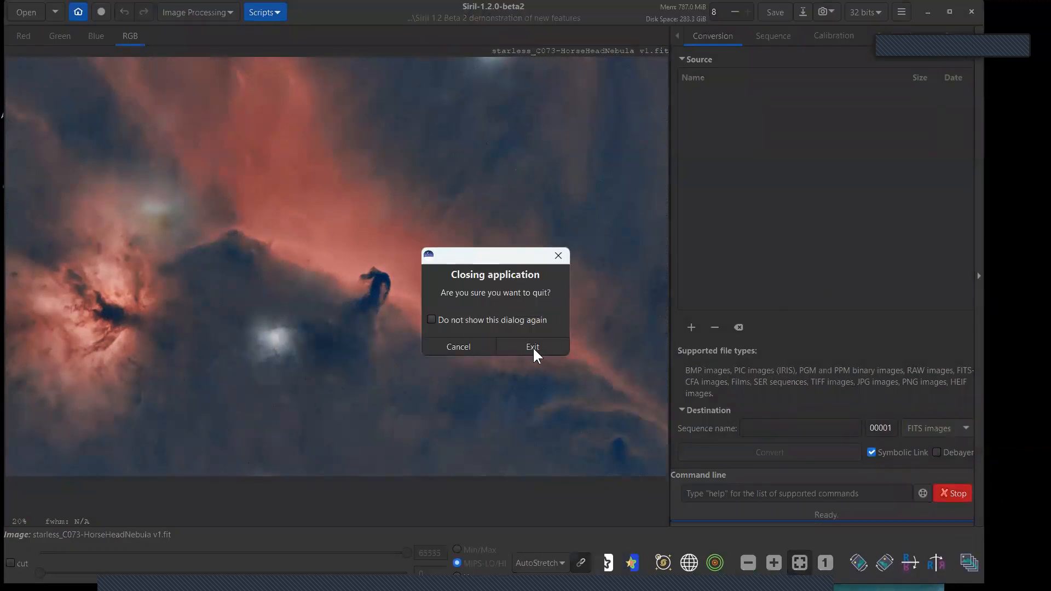
{"action": "left_click", "coordinate": [553, 261]}
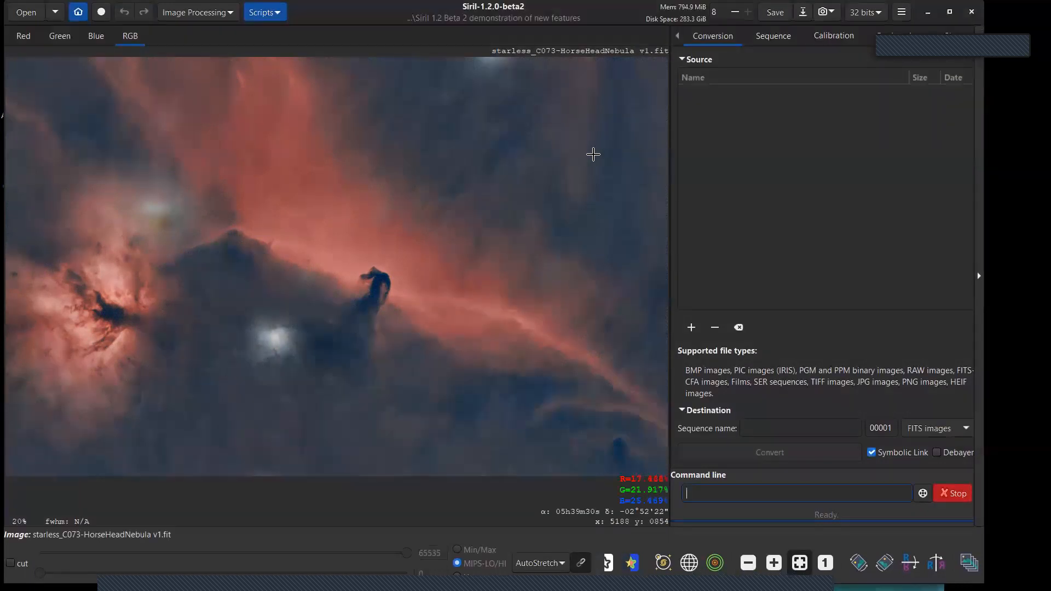
{"action": "left_click", "coordinate": [971, 12]}
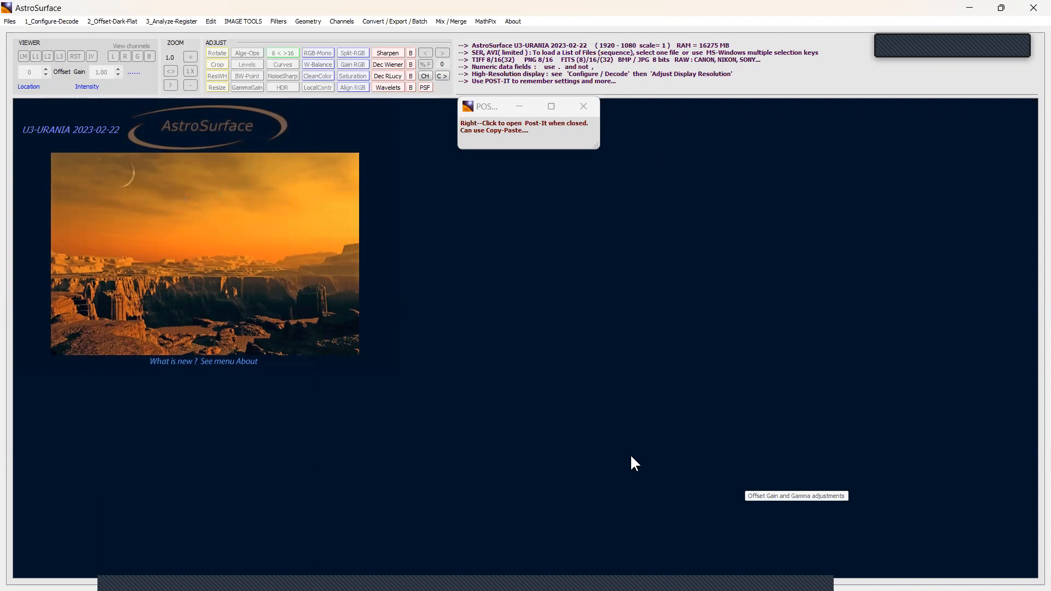
{"action": "left_click", "coordinate": [11, 21]}
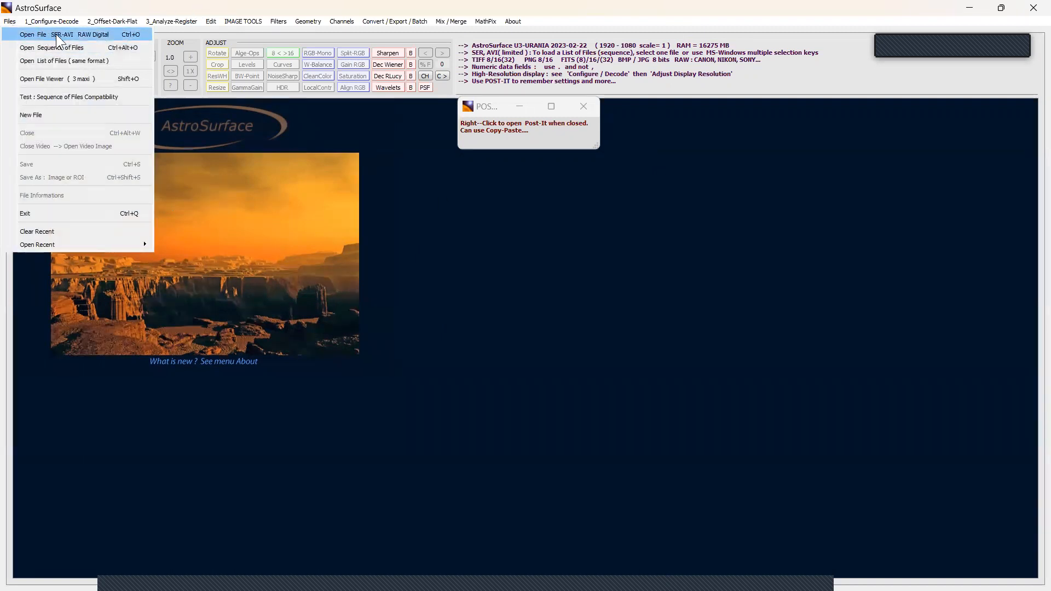
{"action": "mouse_move", "coordinate": [307, 22]}
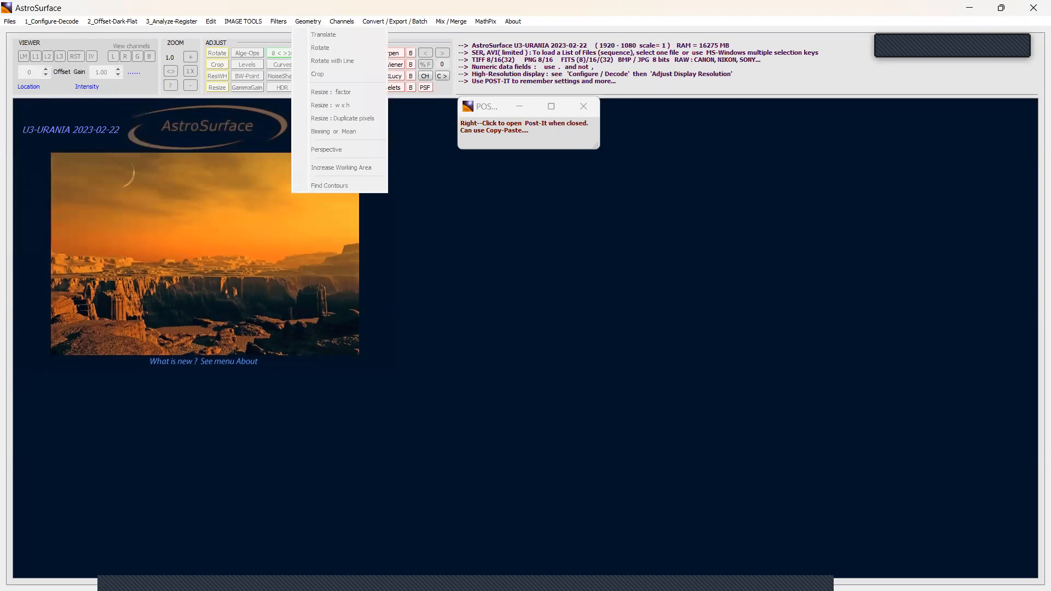
Step: Minimize AstroSurface, add DSCF9259.MOV from the Sun 4th April 2023 folder as a source file in PIPP, and dismiss the output frame preview
{"action": "left_click", "coordinate": [964, 11]}
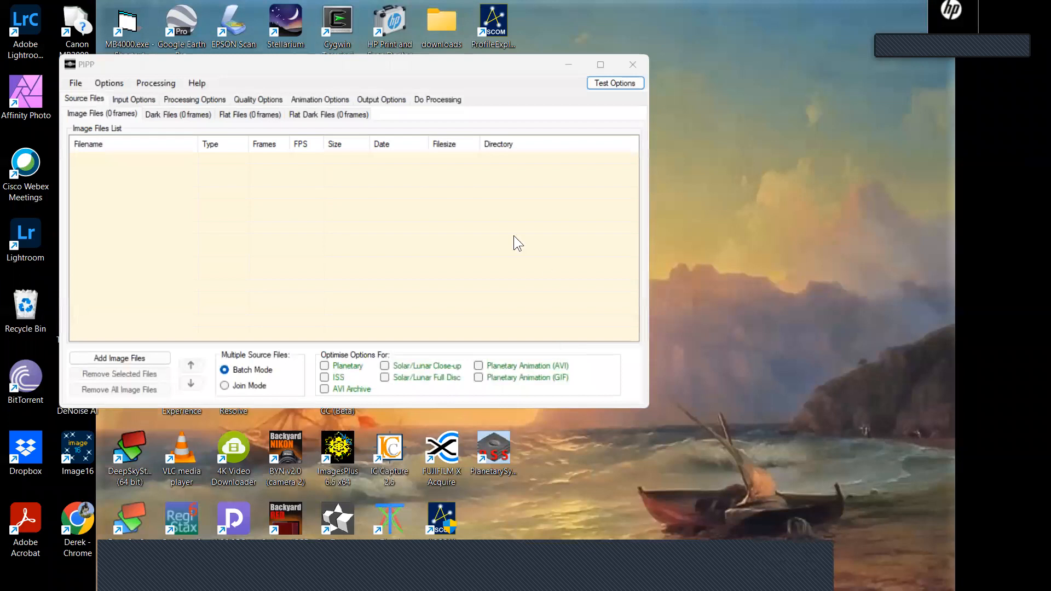
{"action": "left_click", "coordinate": [71, 83]}
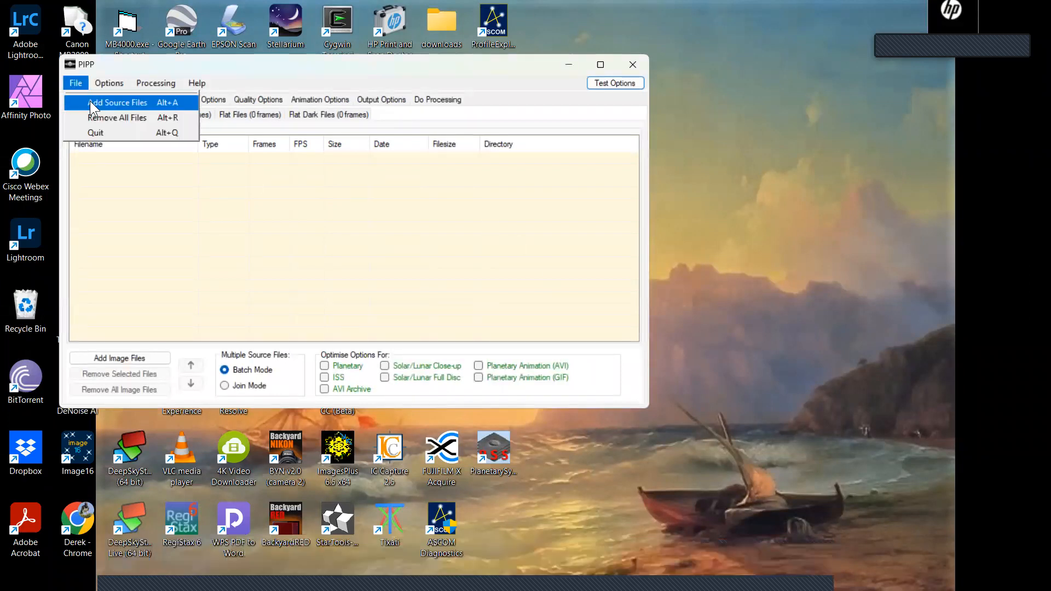
{"action": "left_click", "coordinate": [89, 103]}
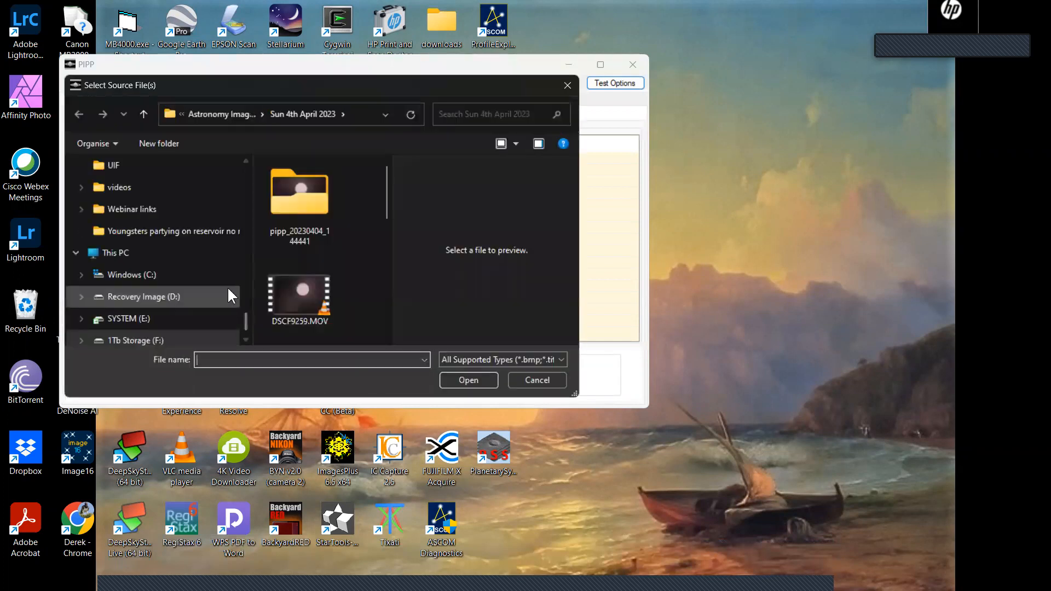
{"action": "left_click", "coordinate": [327, 282]}
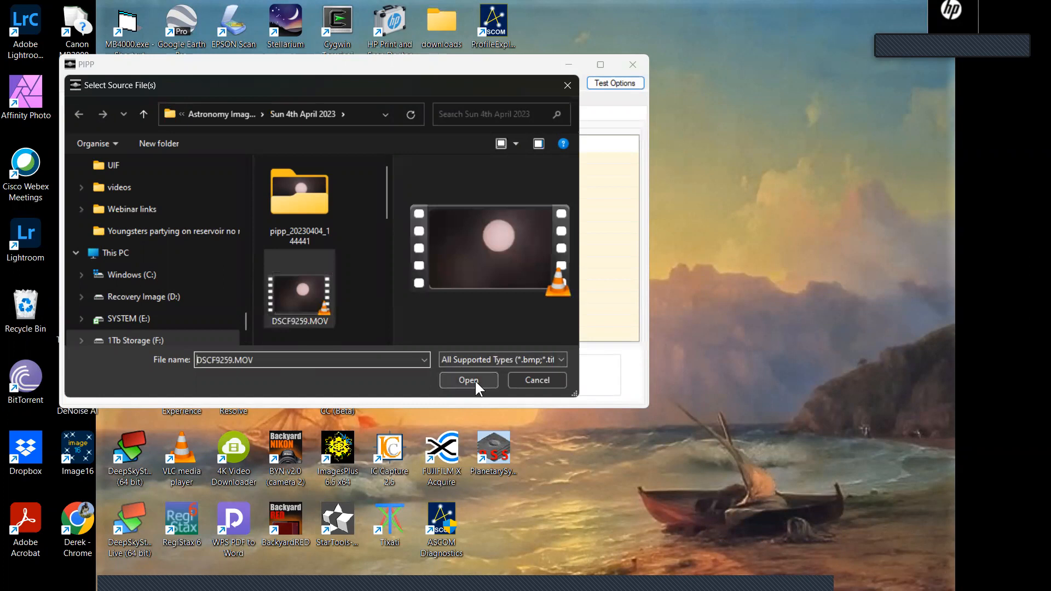
{"action": "left_click", "coordinate": [475, 381]}
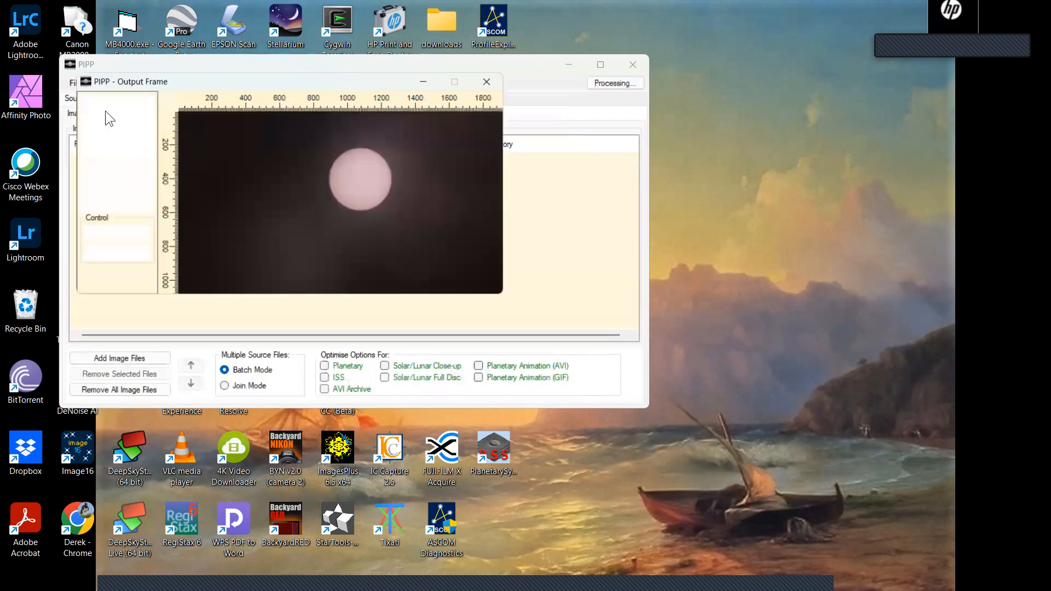
{"action": "left_click", "coordinate": [490, 80]}
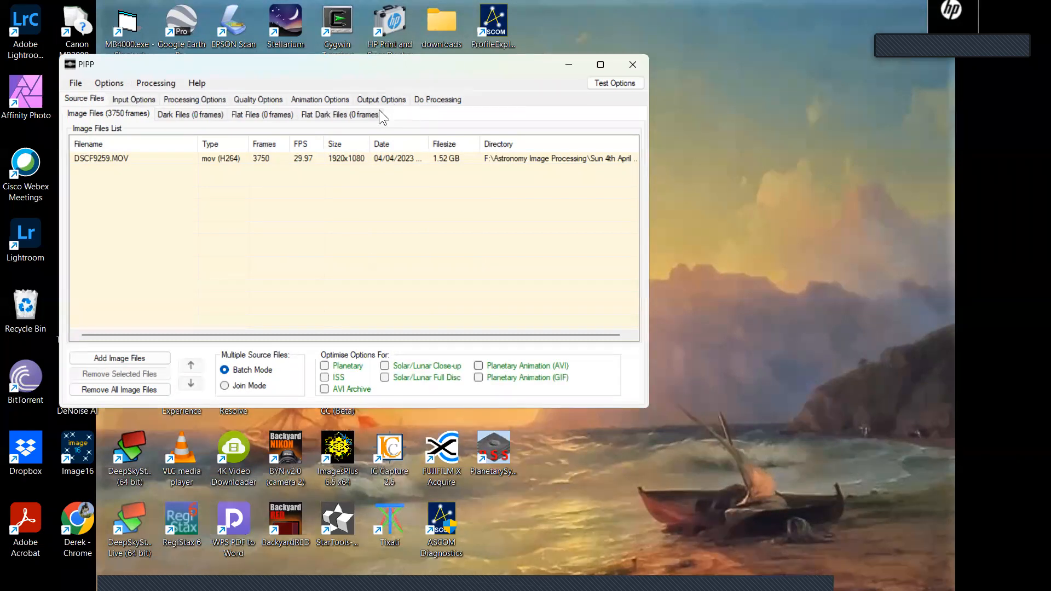
Step: Review PIPP's output format options and processing controls, and close PIPP
{"action": "left_click", "coordinate": [392, 100]}
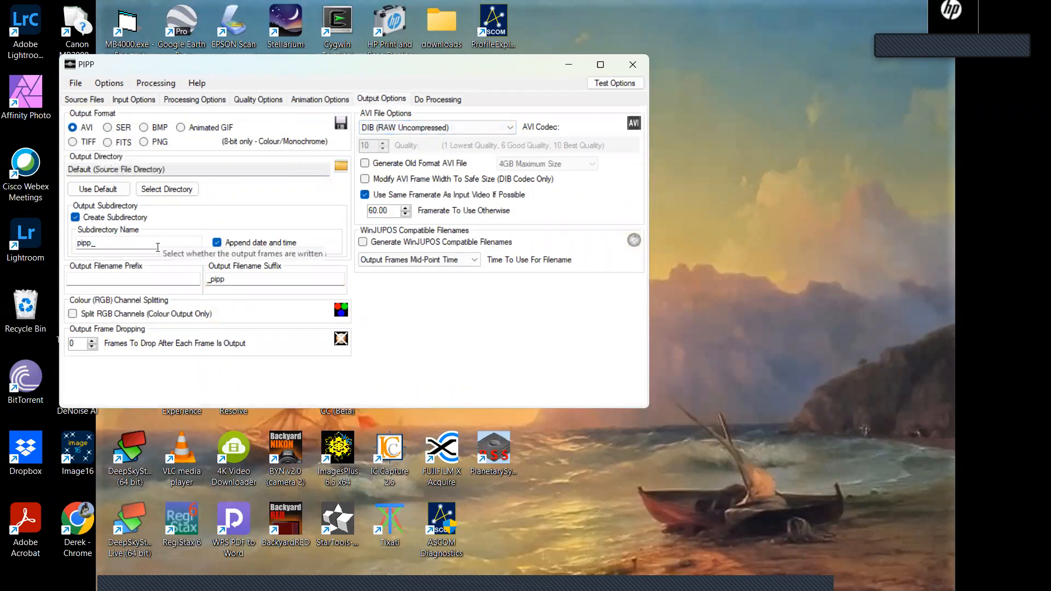
{"action": "left_click", "coordinate": [435, 99]}
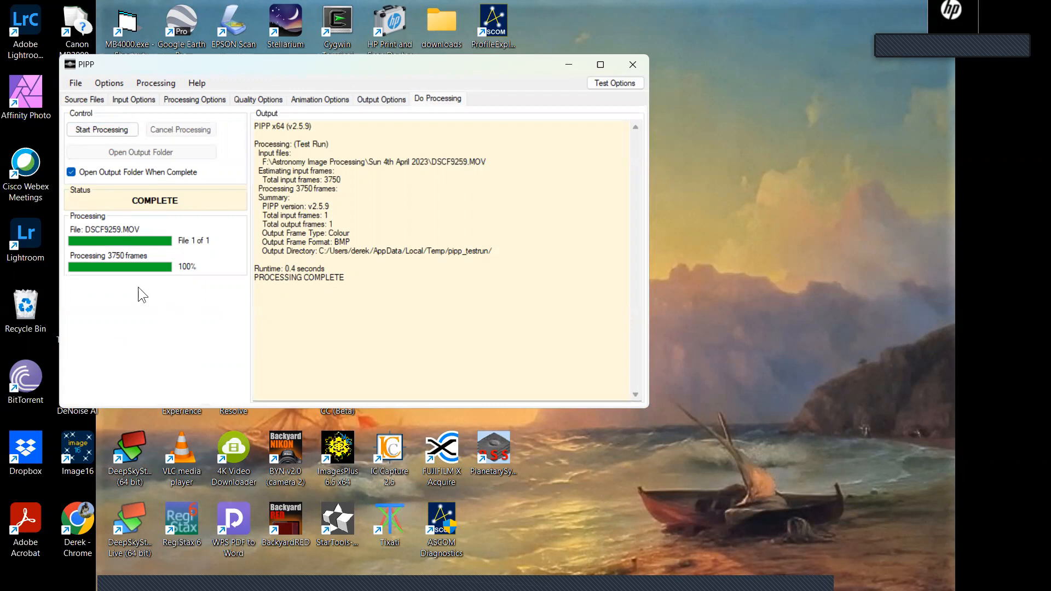
{"action": "left_click", "coordinate": [635, 64]}
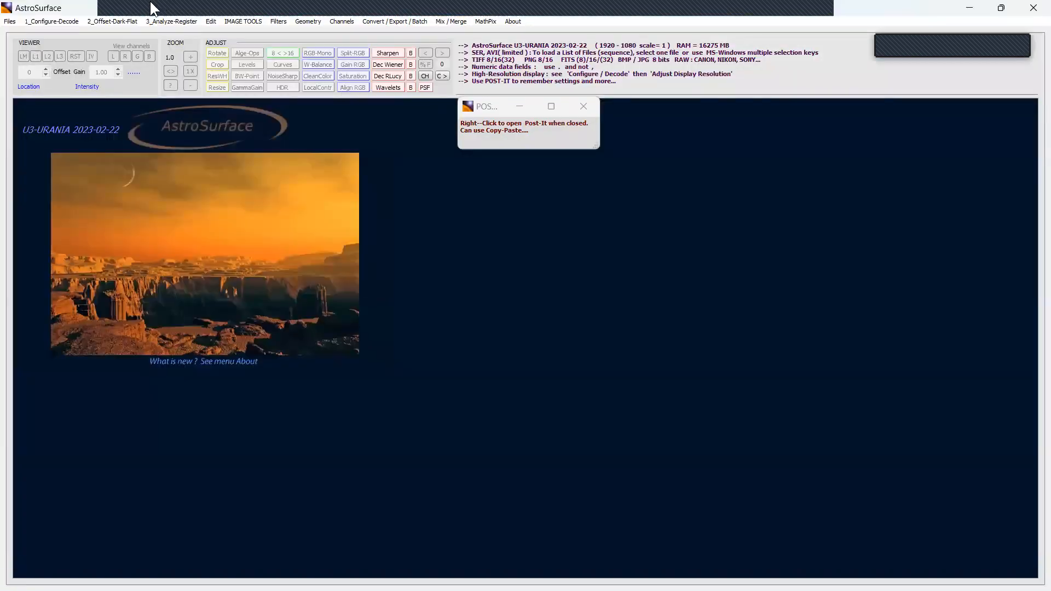
Step: Start opening a video file in AstroSurface, and browse to Moon 31st Mar 2023 under Astronomy Image Processing on 1Tb Storage (F:)
{"action": "left_click", "coordinate": [10, 21]}
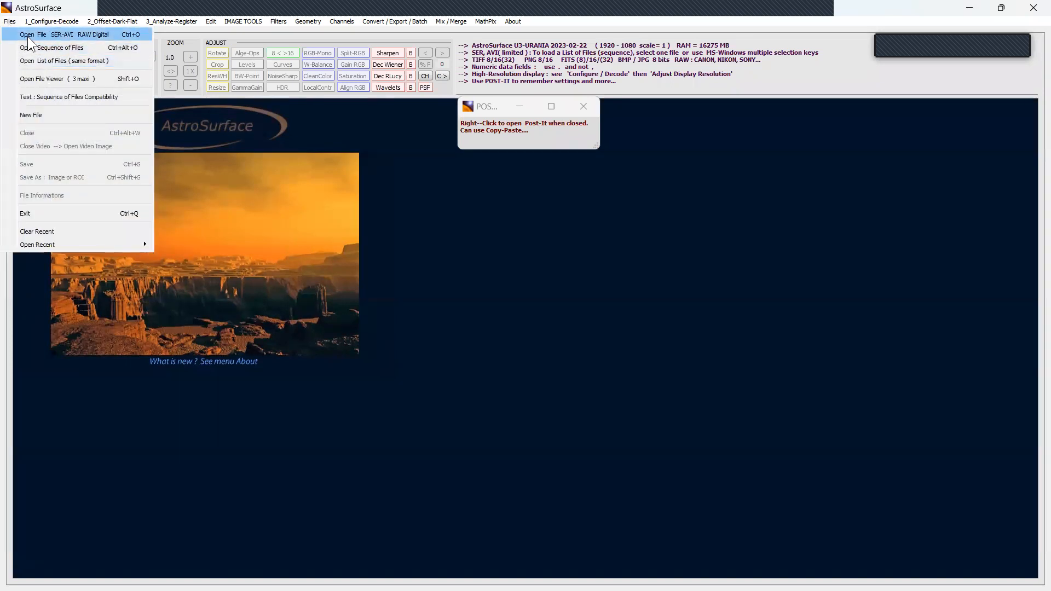
{"action": "left_click", "coordinate": [32, 35]}
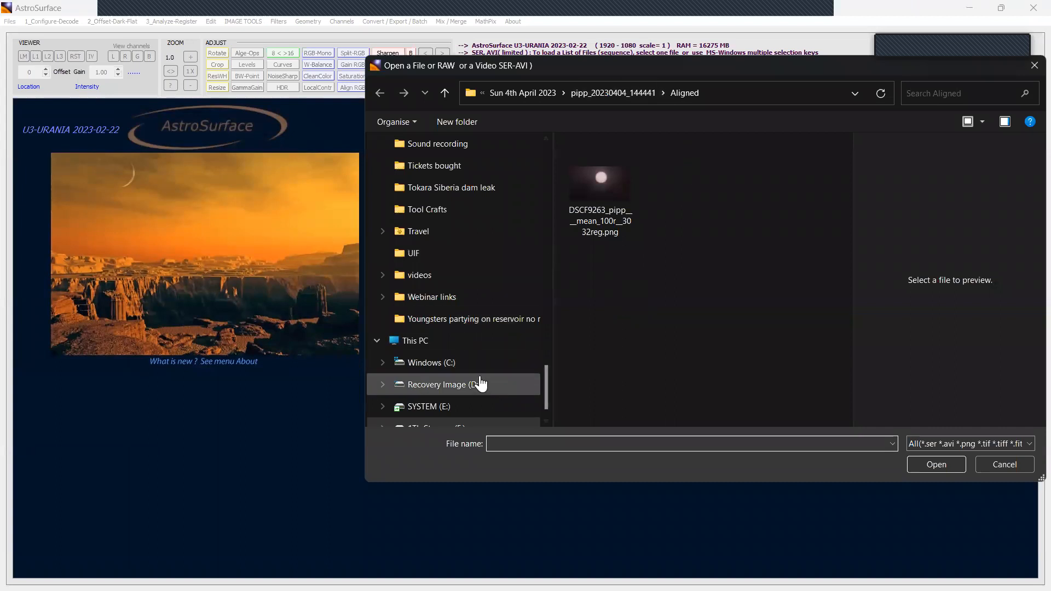
{"action": "scroll", "coordinate": [479, 382], "scroll_direction": "down", "scroll_amount": 1}
{"action": "left_click", "coordinate": [462, 383]}
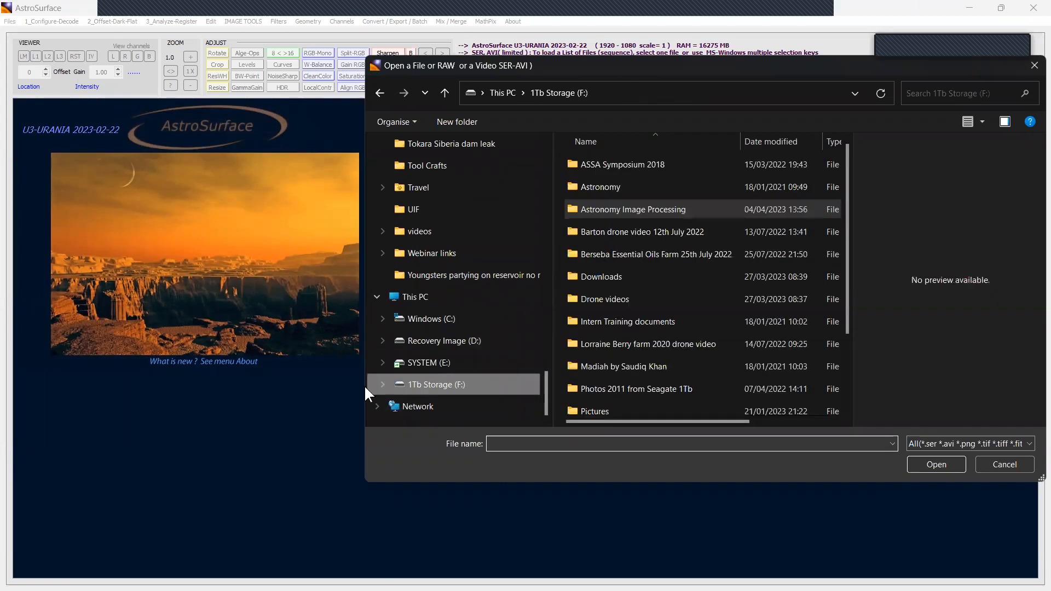
{"action": "double_click", "coordinate": [617, 204]}
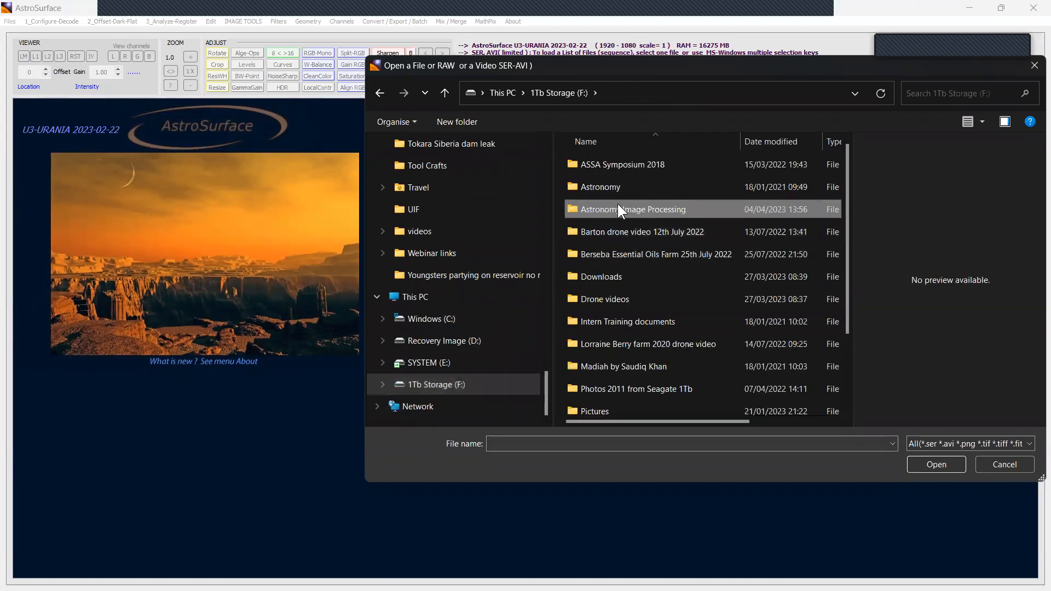
{"action": "scroll", "coordinate": [642, 302], "scroll_direction": "down", "scroll_amount": 2}
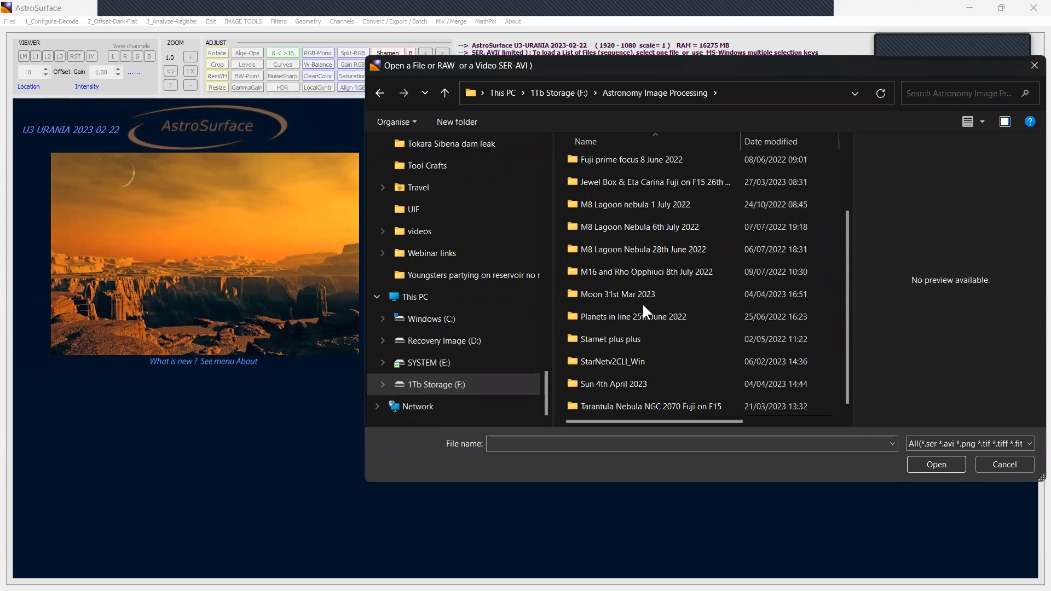
{"action": "left_click", "coordinate": [622, 293]}
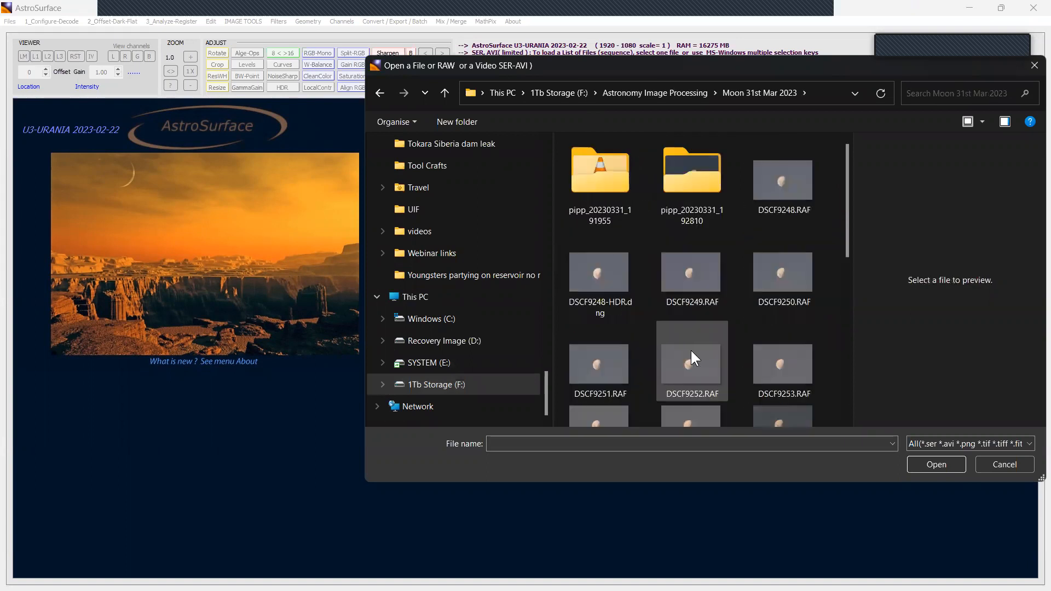
{"action": "left_click_drag", "start_coordinate": [849, 216], "coordinate": [873, 185]}
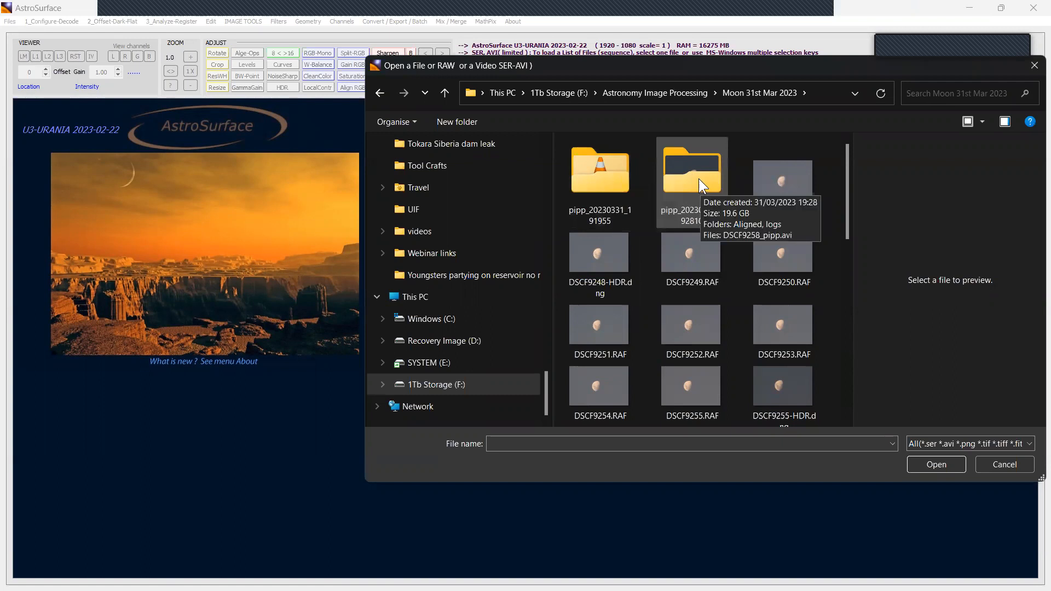
Step: Open DSCF9247_pipp.avi from the pipp_20230331_191955 folder, and accept the decoder settings with RGB colors
{"action": "double_click", "coordinate": [613, 173]}
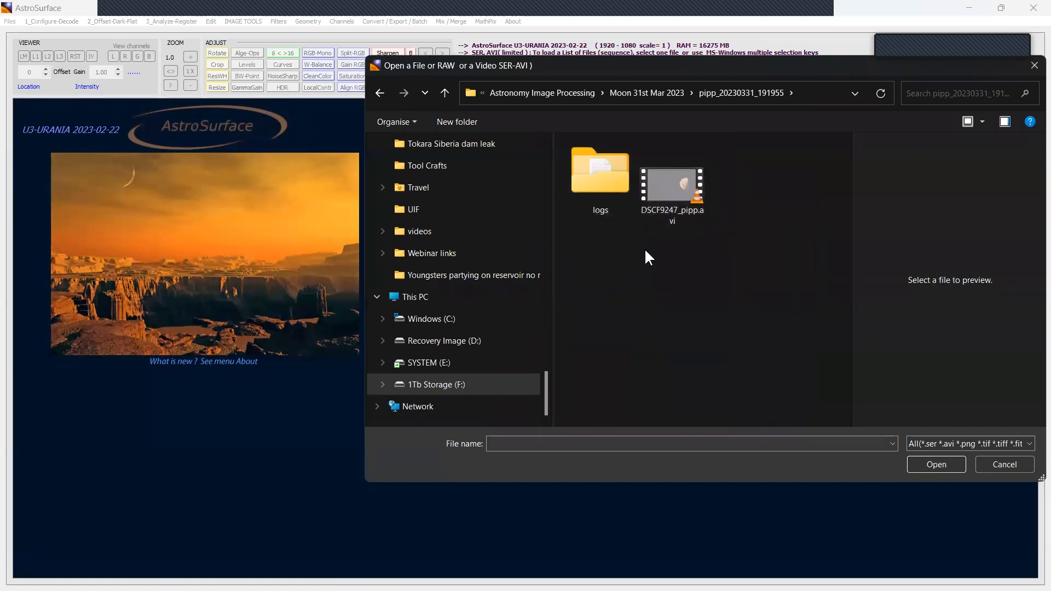
{"action": "left_click", "coordinate": [667, 179]}
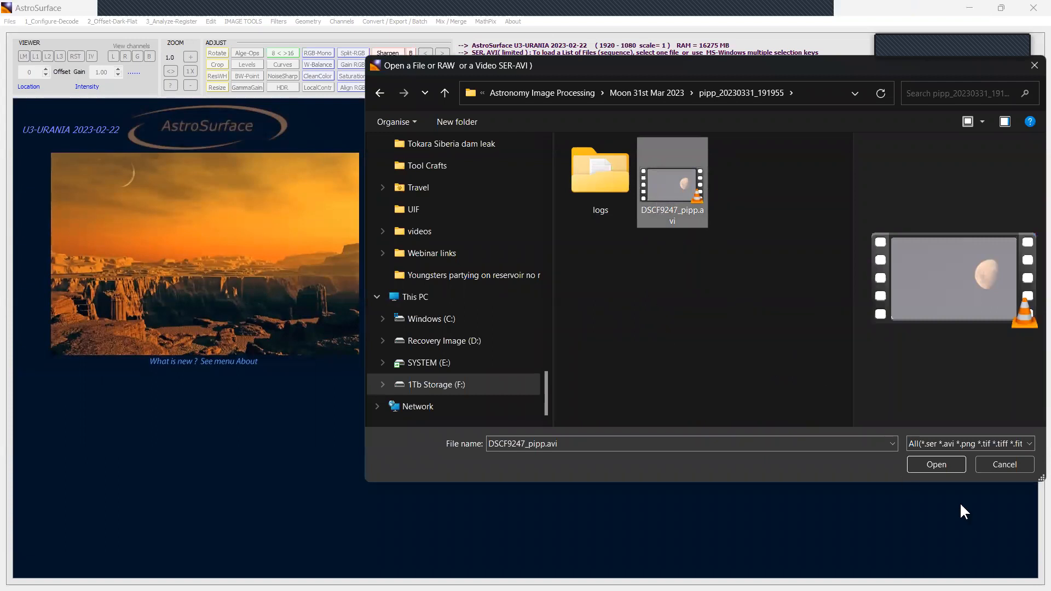
{"action": "left_click", "coordinate": [937, 464]}
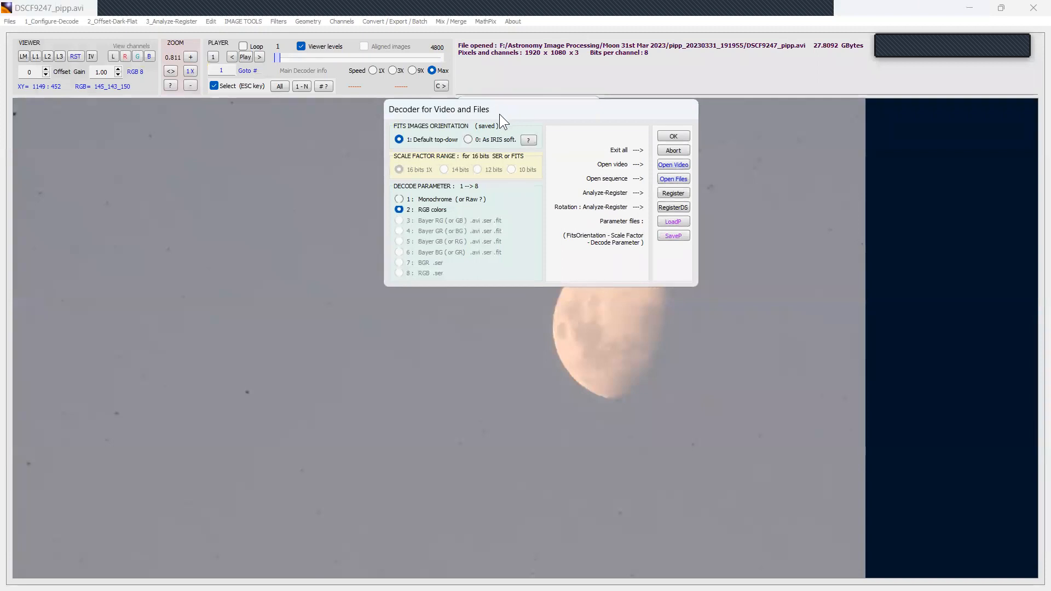
{"action": "left_click", "coordinate": [673, 136]}
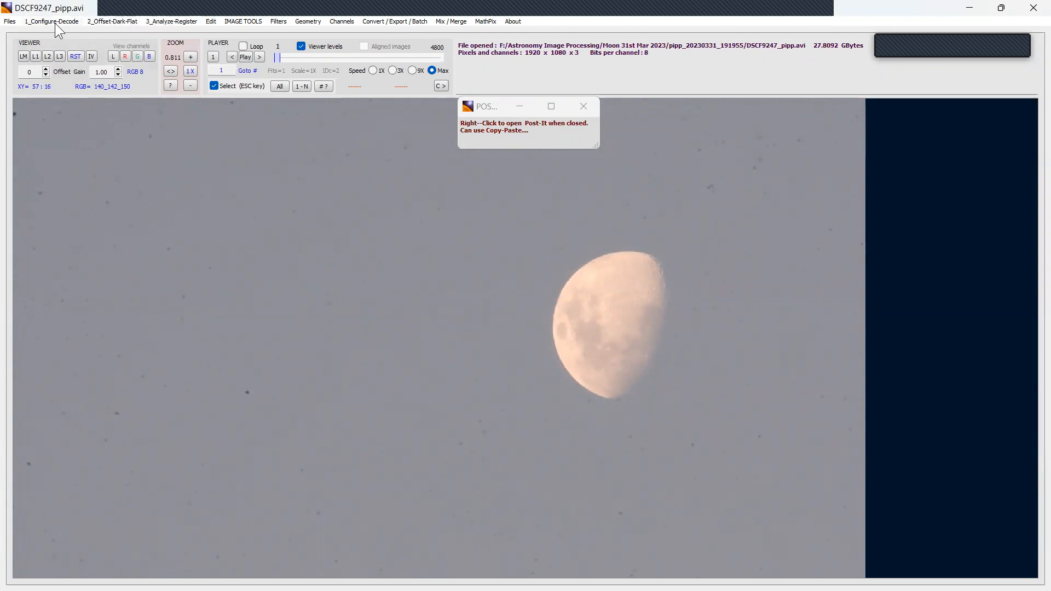
{"action": "left_click", "coordinate": [213, 21]}
{"action": "left_click", "coordinate": [242, 21]}
{"action": "left_click", "coordinate": [243, 21]}
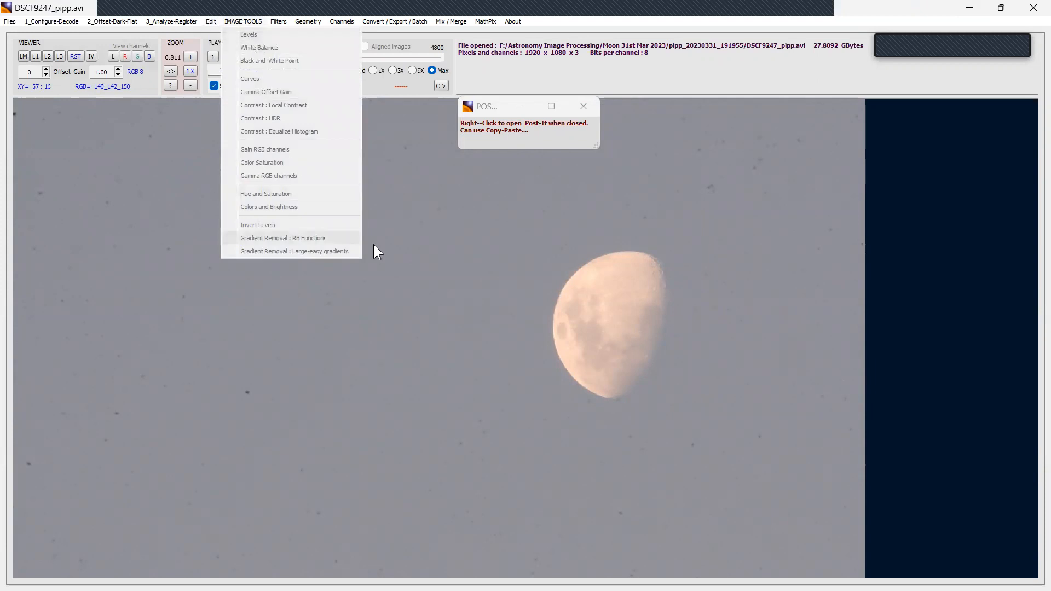
{"action": "right_click", "coordinate": [162, 160]}
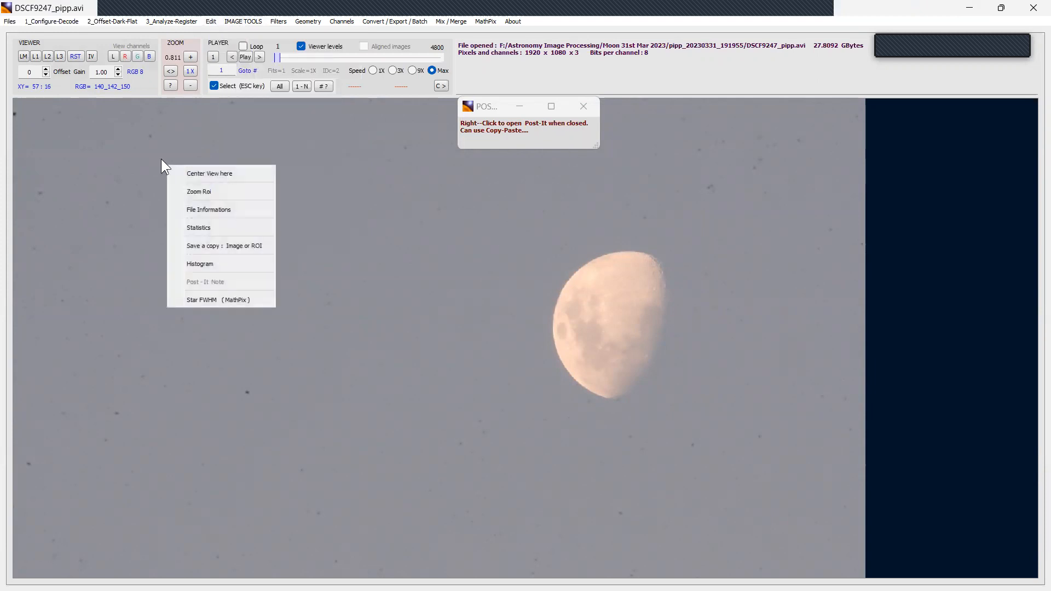
{"action": "left_click", "coordinate": [449, 294]}
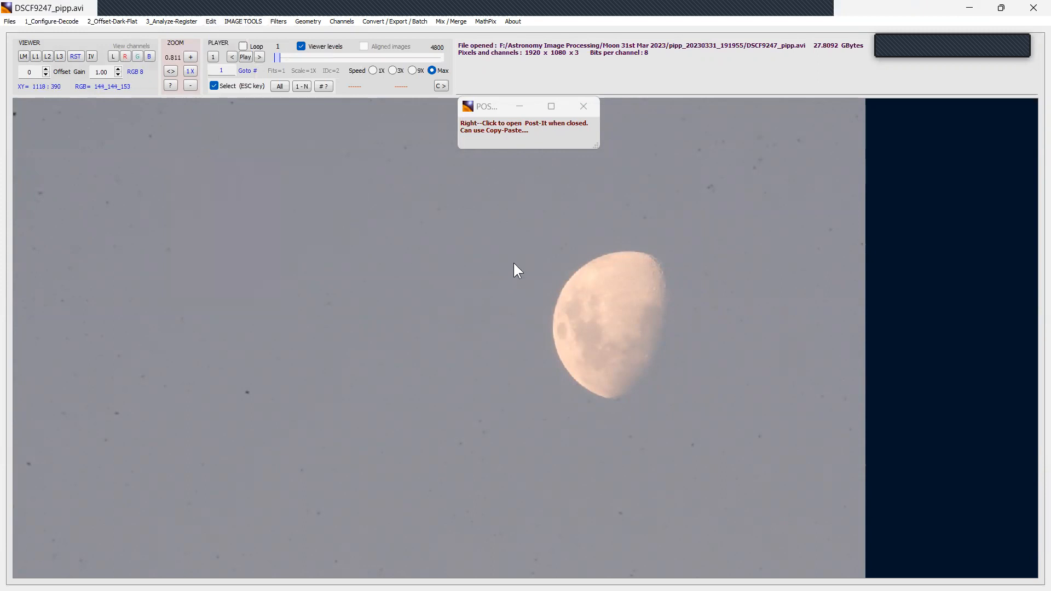
Step: Open the Analyze-Register tool for planetary and deep-sky targets without rotation, and move its dialog clear of the Moon
{"action": "left_click", "coordinate": [245, 21]}
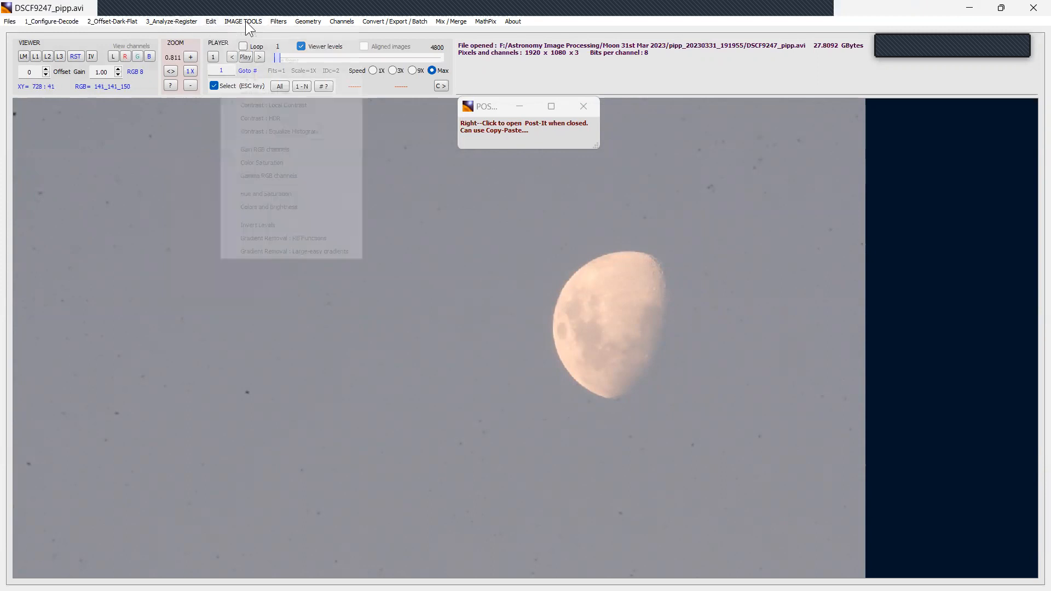
{"action": "left_click", "coordinate": [176, 21]}
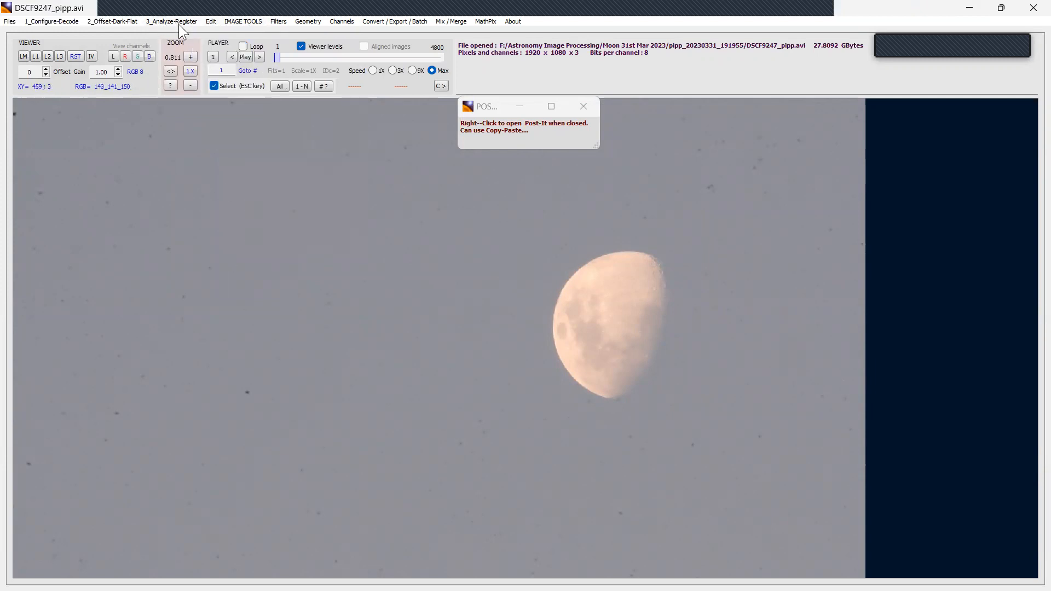
{"action": "left_click", "coordinate": [171, 22]}
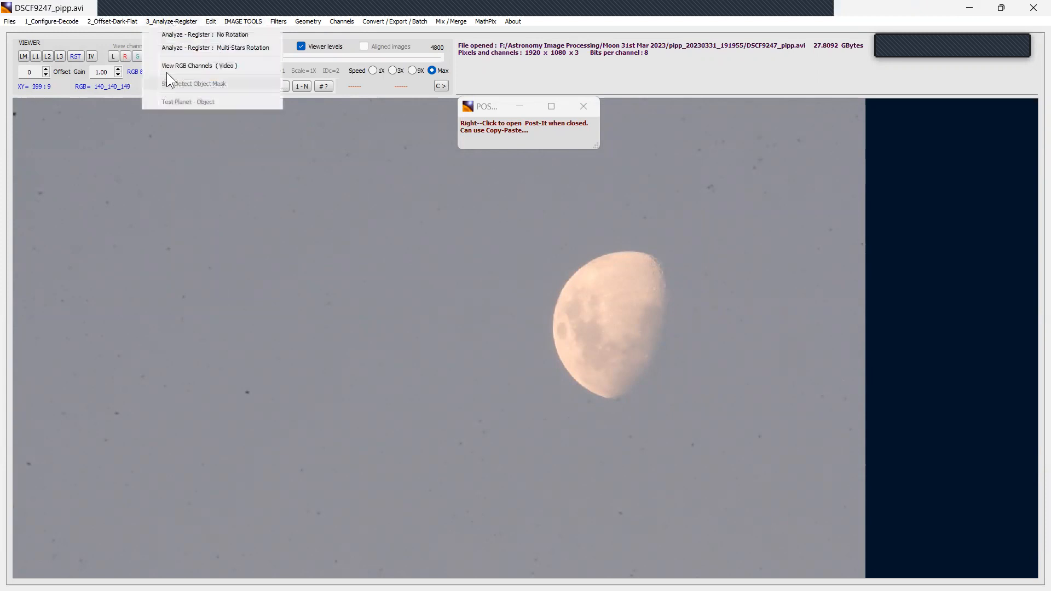
{"action": "left_click", "coordinate": [185, 35]}
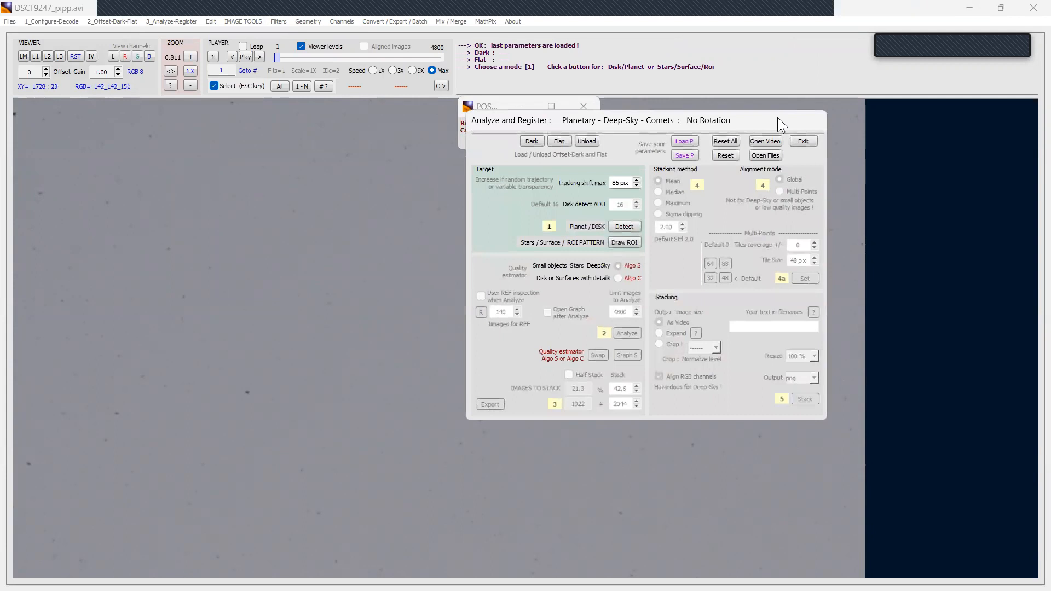
{"action": "left_click_drag", "start_coordinate": [759, 128], "coordinate": [376, 128]}
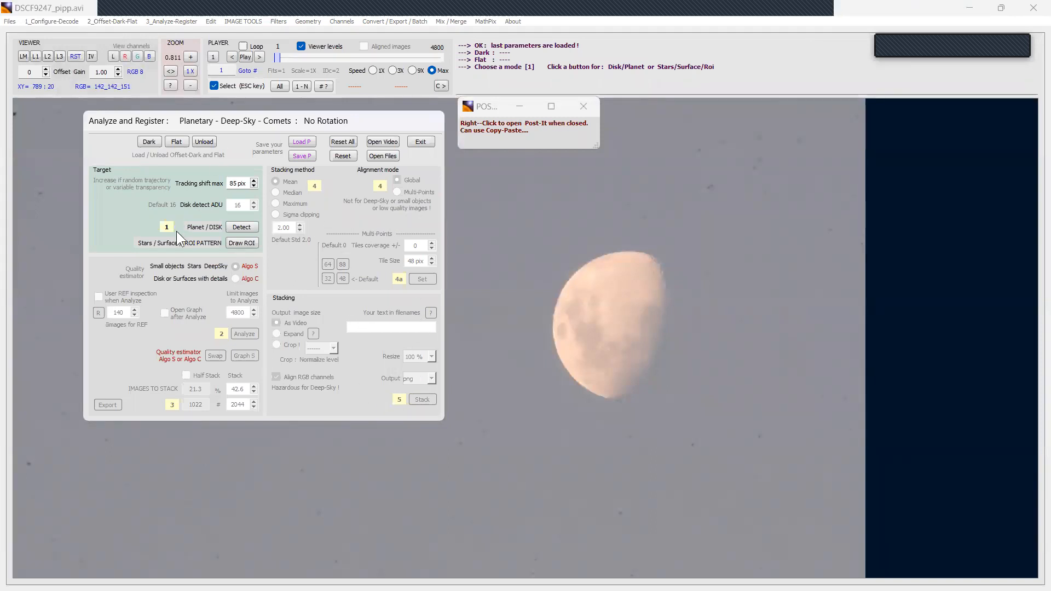
Step: Try planet/disk detection, and define a surface ROI pattern of about 82 x 114 pixels on the Moon's upper right part
{"action": "left_click", "coordinate": [240, 229]}
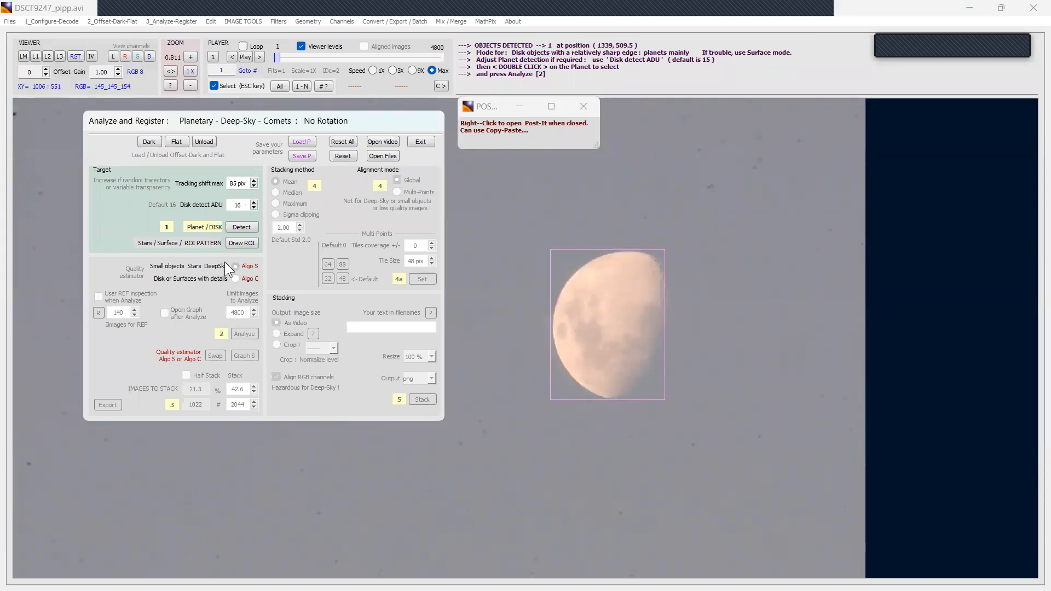
{"action": "left_click", "coordinate": [241, 243]}
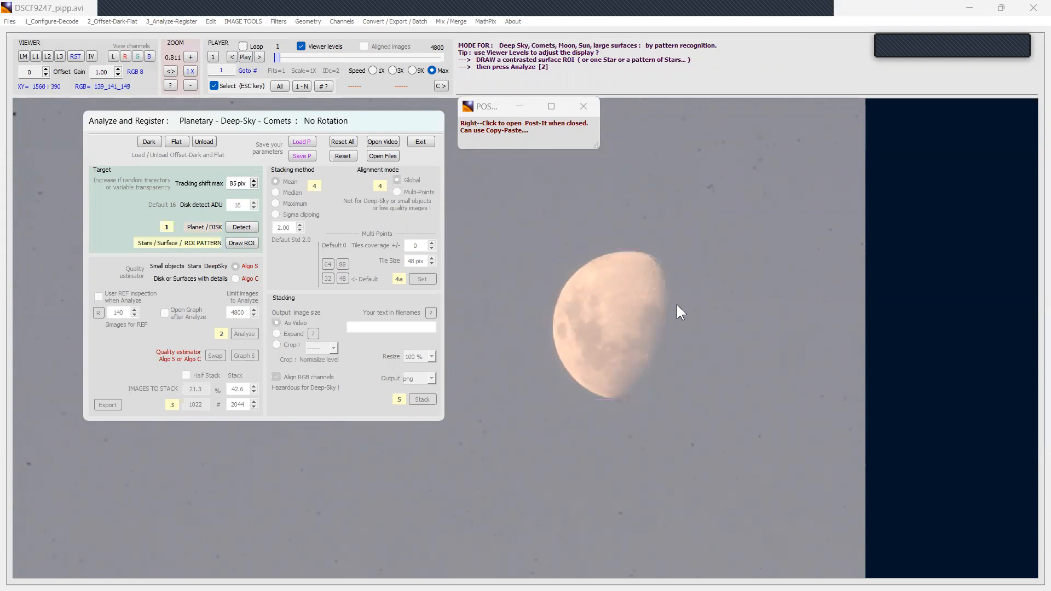
{"action": "left_click_drag", "start_coordinate": [625, 256], "coordinate": [661, 305]}
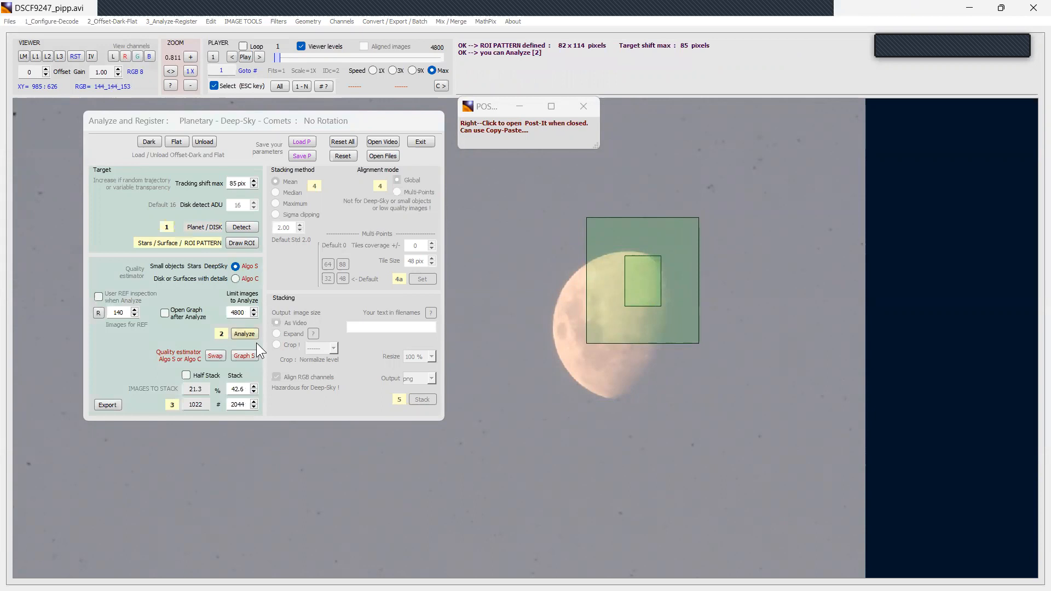
Step: Start analyzing the 4800 images with the graph set to open after analysis, and close the Post-It note
{"action": "left_click", "coordinate": [246, 333]}
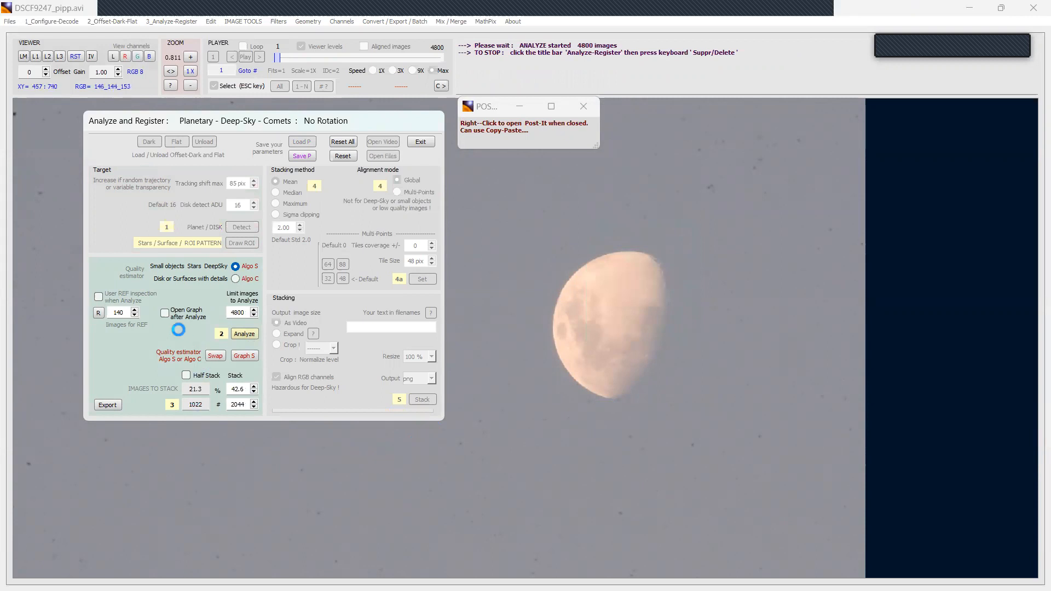
{"action": "left_click", "coordinate": [165, 313]}
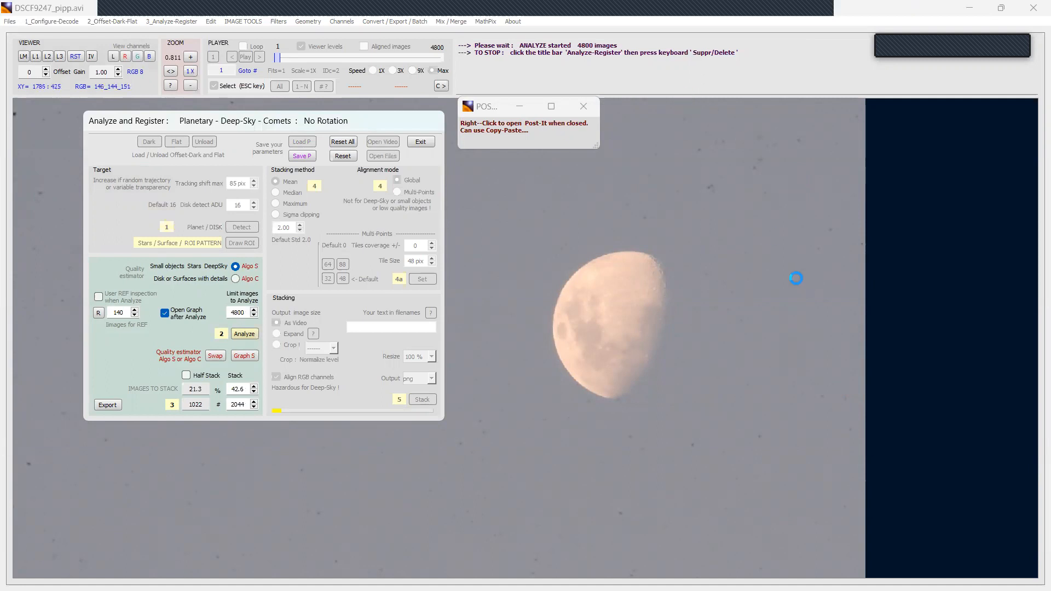
{"action": "left_click", "coordinate": [585, 110]}
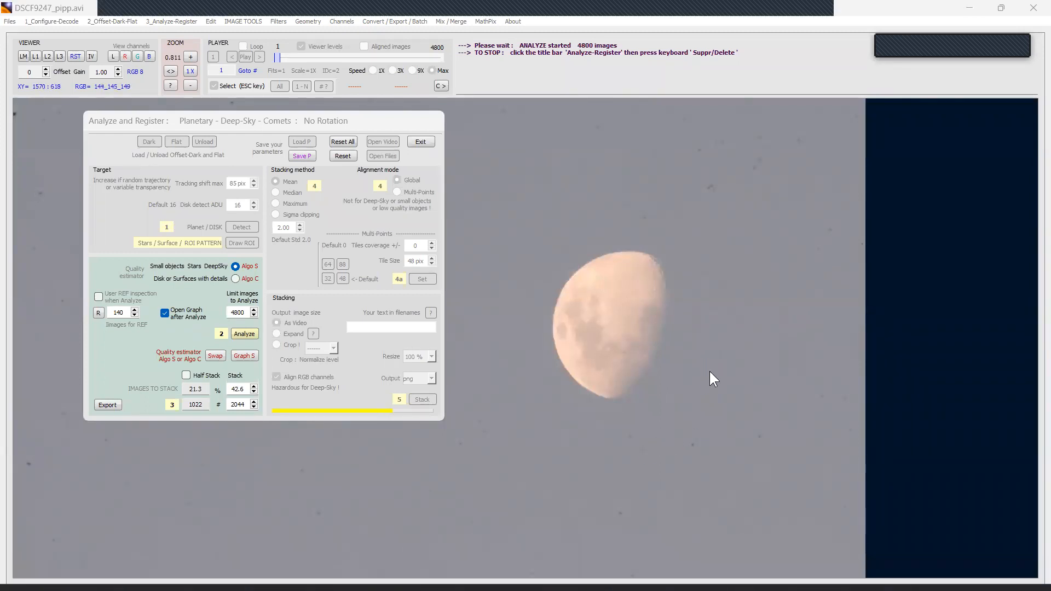
Step: Check the CPU performance in Task Manager while the analysis runs, and close Task Manager
{"action": "key", "text": "ctrl+shift+Escape"}
{"action": "left_click", "coordinate": [187, 195]}
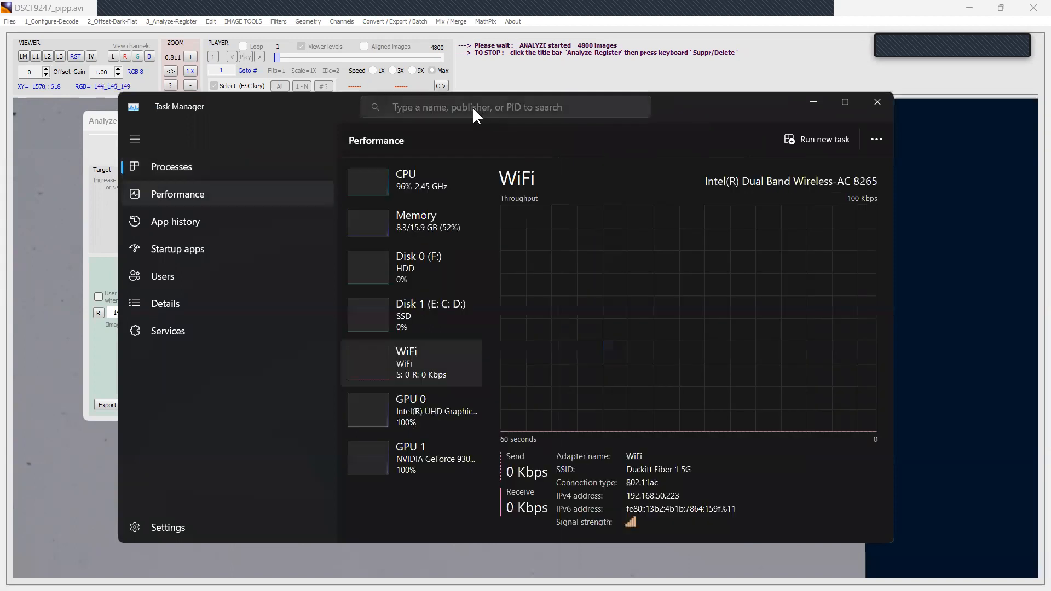
{"action": "left_click", "coordinate": [386, 184]}
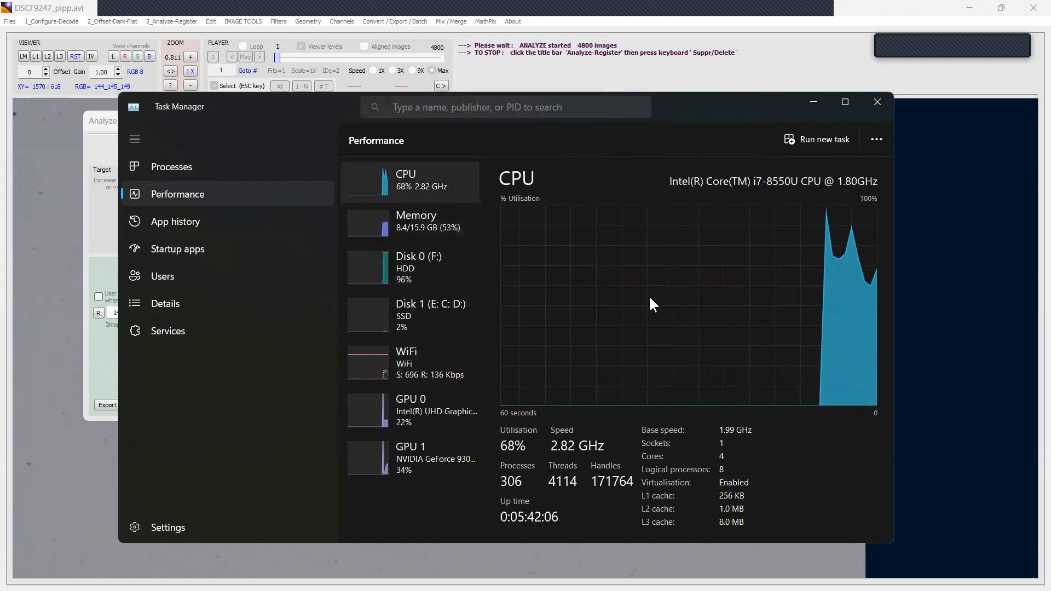
{"action": "left_click_drag", "start_coordinate": [736, 106], "coordinate": [812, 117]}
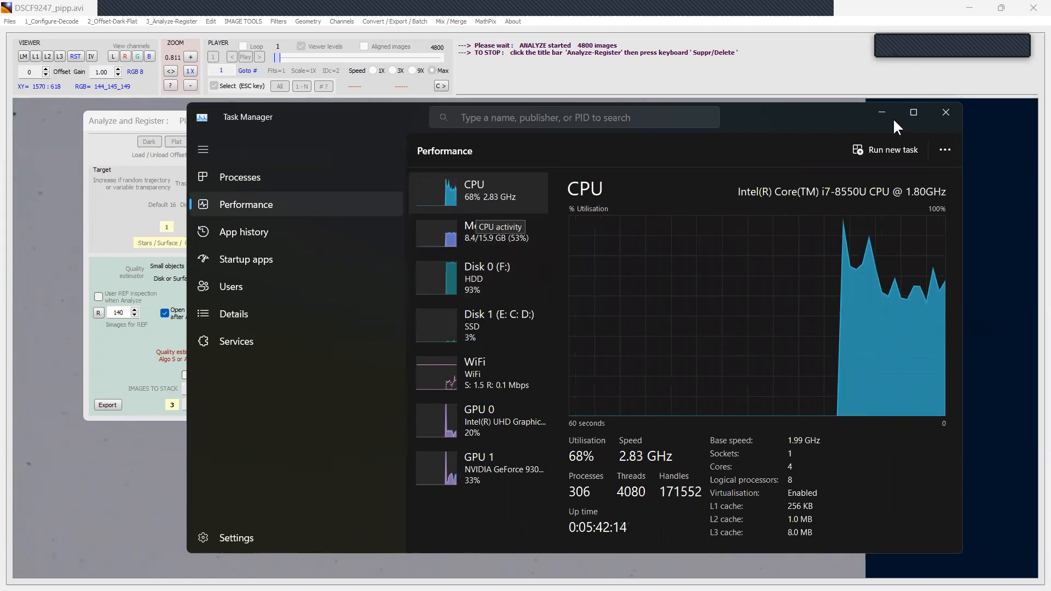
{"action": "left_click", "coordinate": [946, 113]}
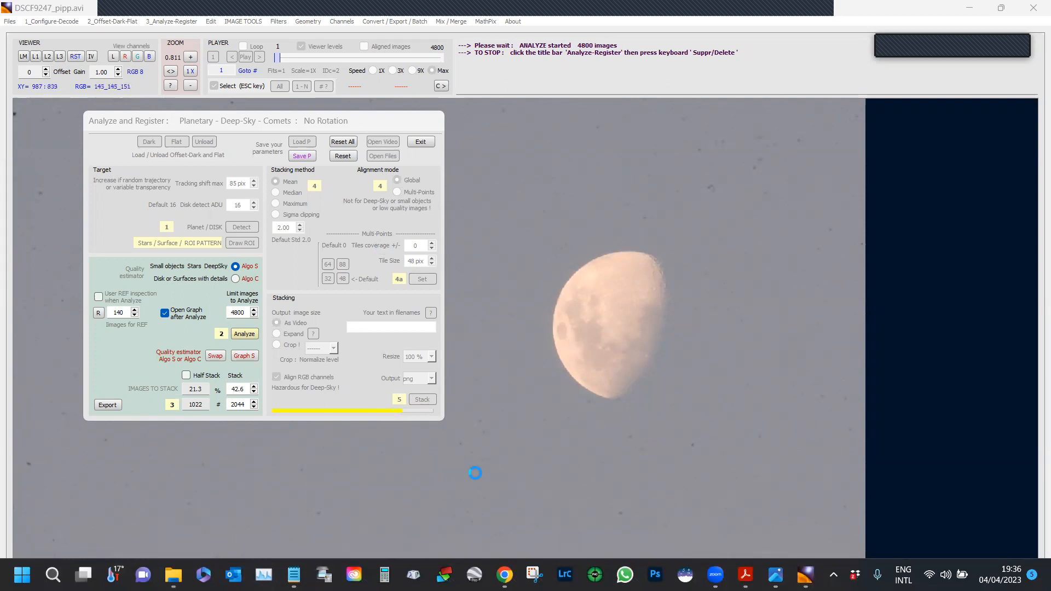
Step: Close the Elephant Trunk Nebula image window while the analysis runs
{"action": "left_click", "coordinate": [786, 68]}
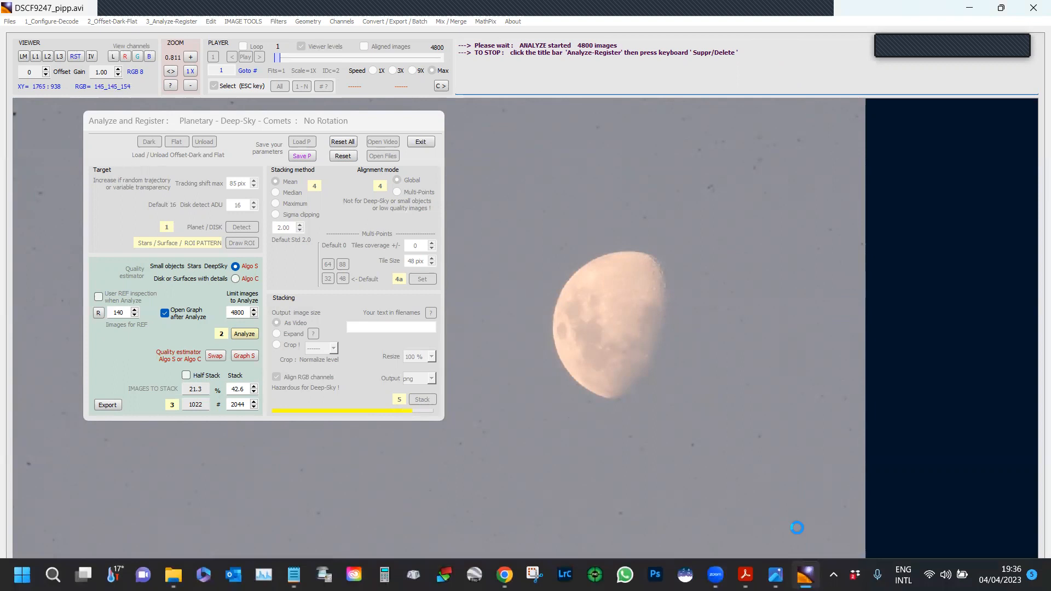
{"action": "mouse_move", "coordinate": [775, 575]}
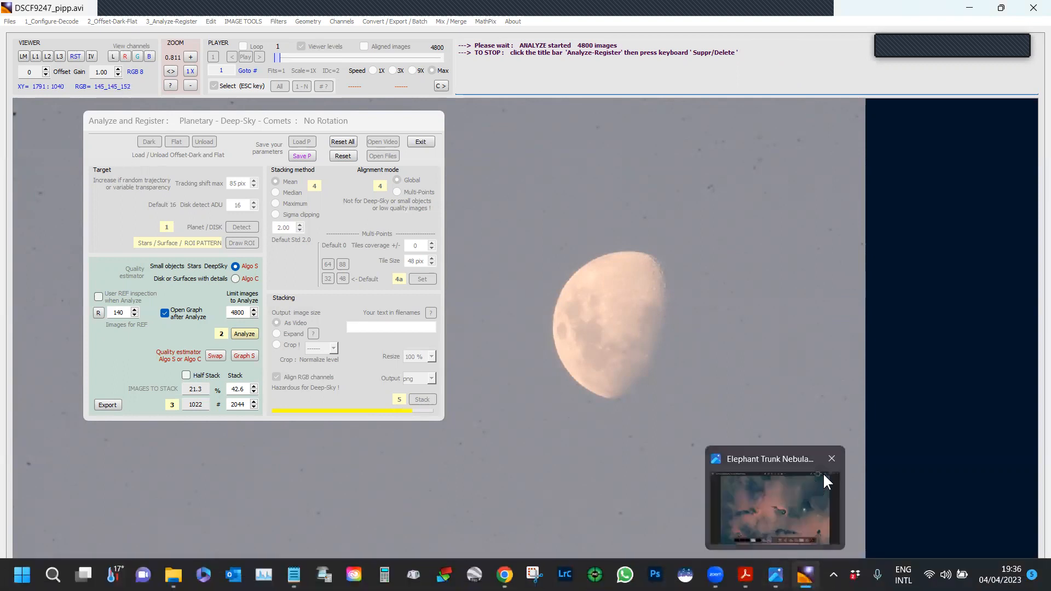
{"action": "left_click", "coordinate": [831, 462]}
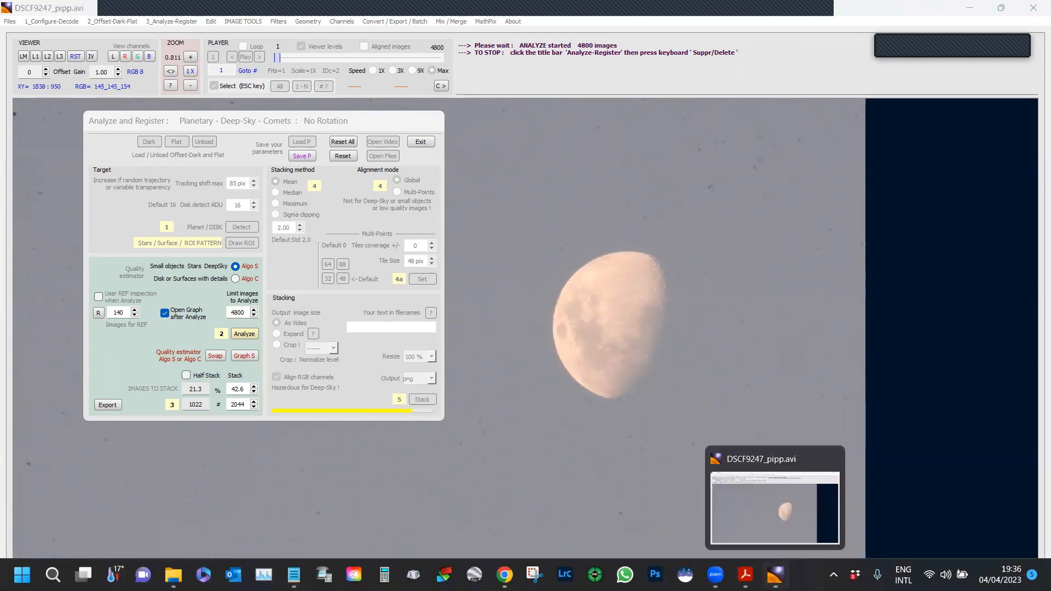
{"action": "mouse_move", "coordinate": [745, 574]}
{"action": "left_click", "coordinate": [805, 466]}
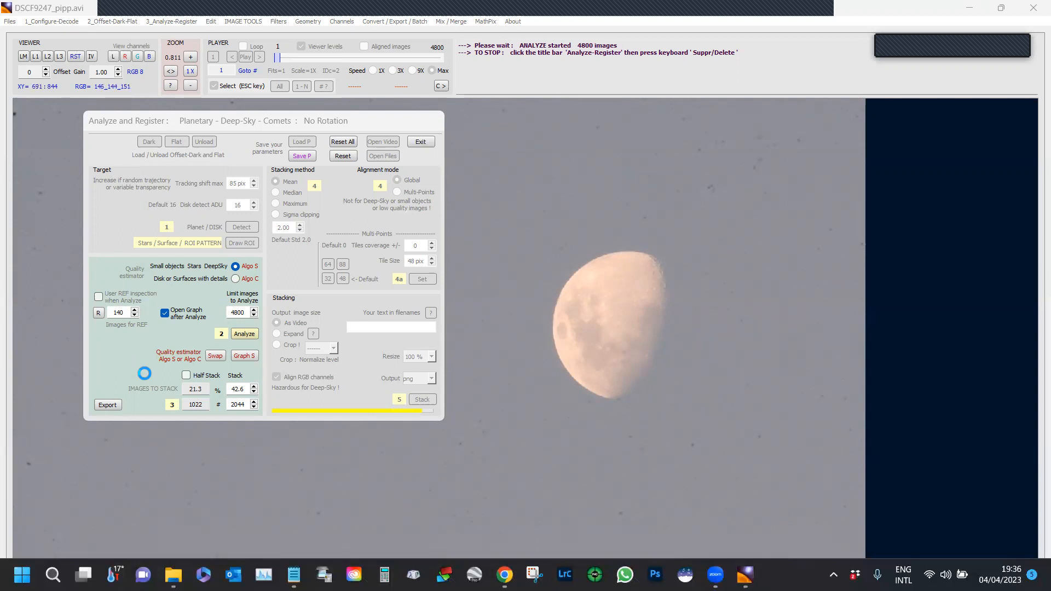
{"action": "left_click", "coordinate": [767, 92]}
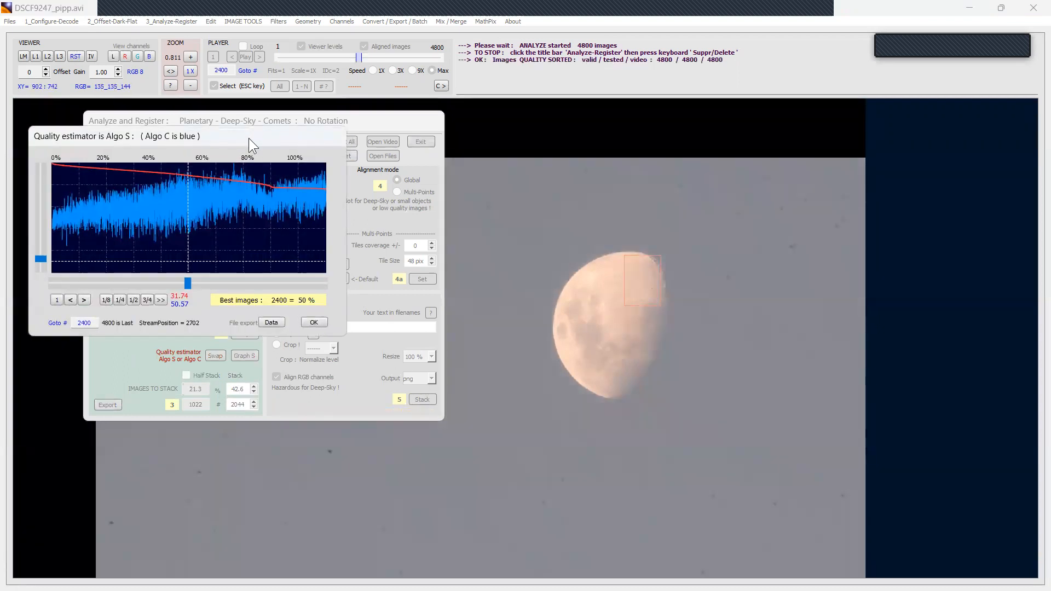
Step: Move the quality graph aside, set the best images to 2244 (46.75 %), and accept the selection
{"action": "left_click_drag", "start_coordinate": [254, 142], "coordinate": [871, 135]}
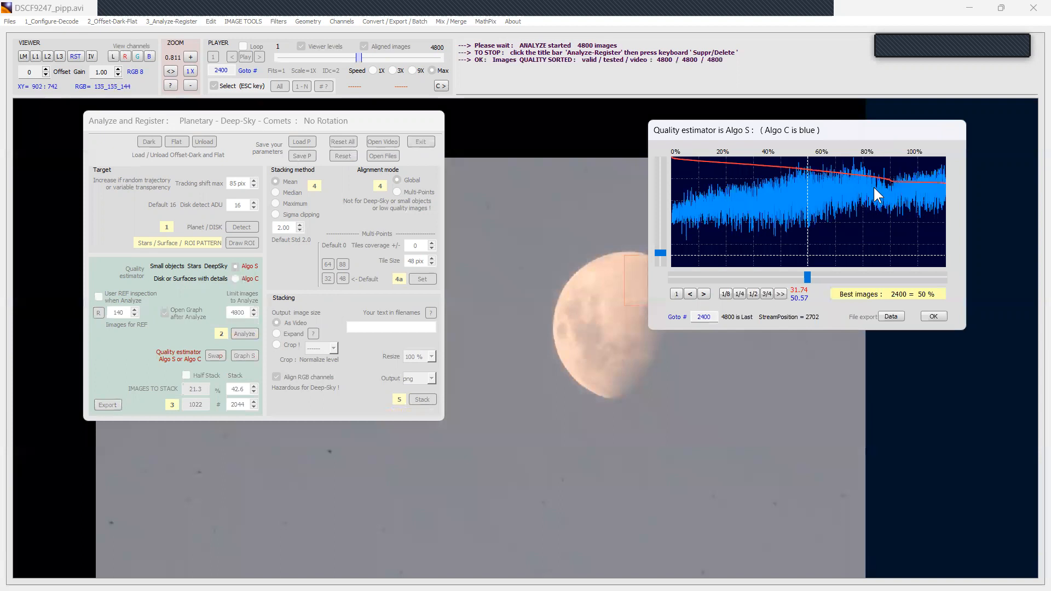
{"action": "mouse_move", "coordinate": [658, 252]}
{"action": "left_mouse_down"}
{"action": "mouse_move", "coordinate": [659, 218]}
{"action": "mouse_move", "coordinate": [662, 233]}
{"action": "left_mouse_up"}
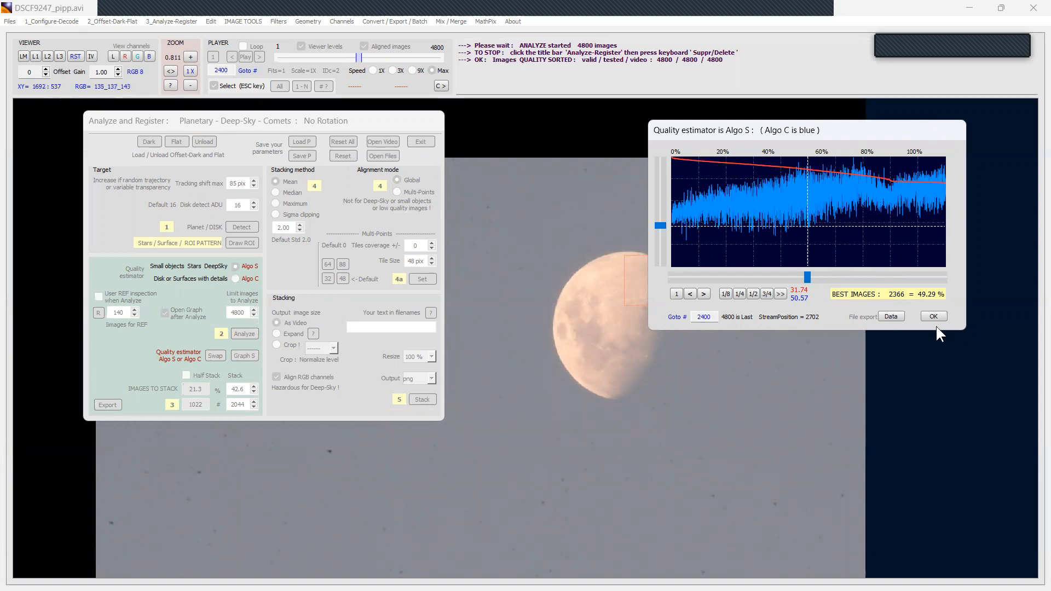
{"action": "left_click_drag", "start_coordinate": [806, 280], "coordinate": [800, 279]}
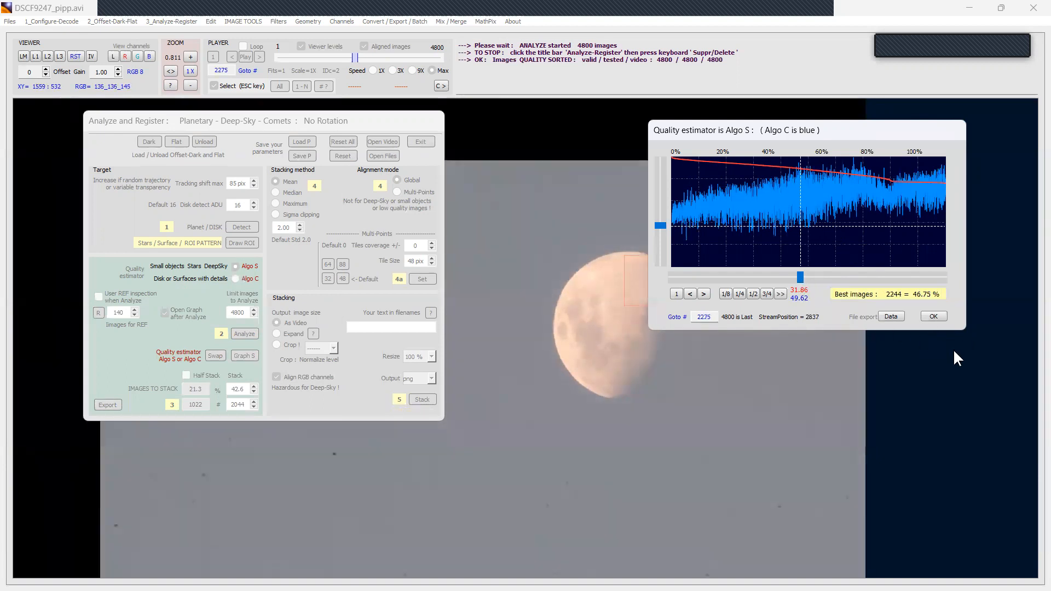
{"action": "left_click", "coordinate": [939, 316]}
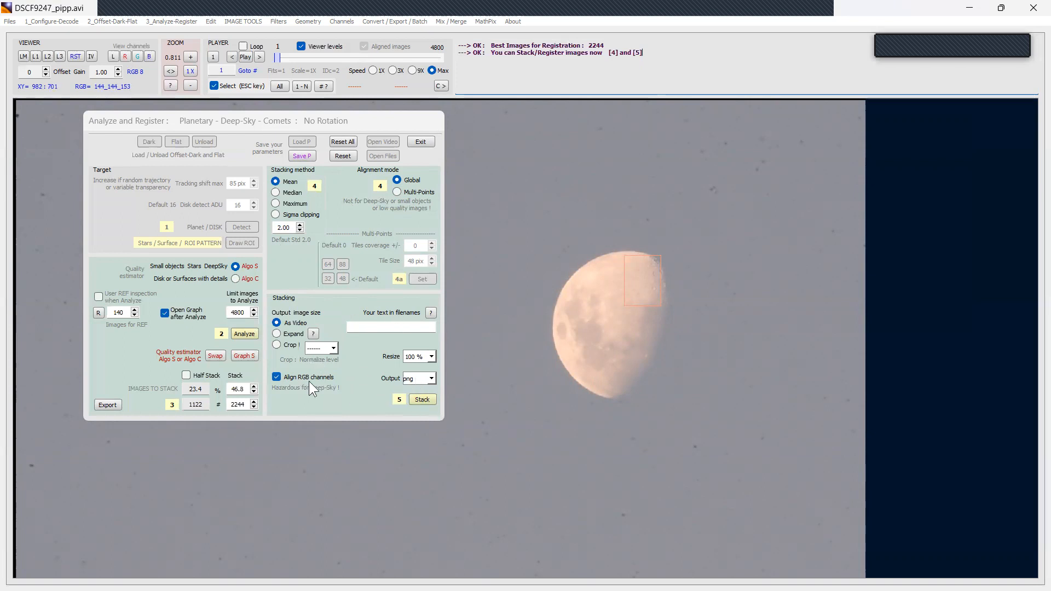
Step: Stack the 2244 best images as PNG using Mean, Global alignment and aligned RGB channels, and close the stacked result preview
{"action": "left_click", "coordinate": [424, 400]}
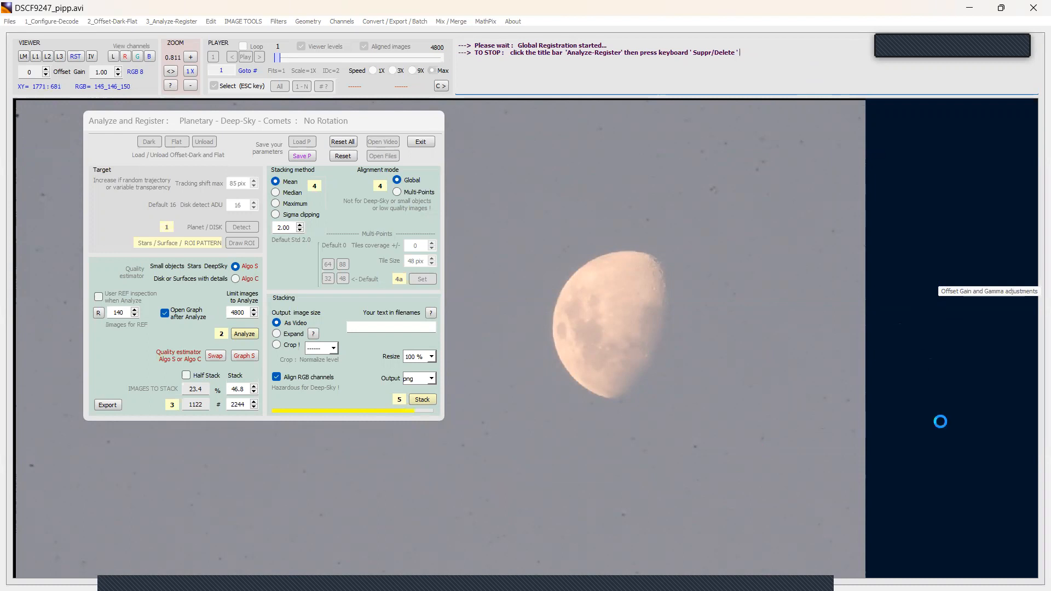
{"action": "mouse_move", "coordinate": [469, 569]}
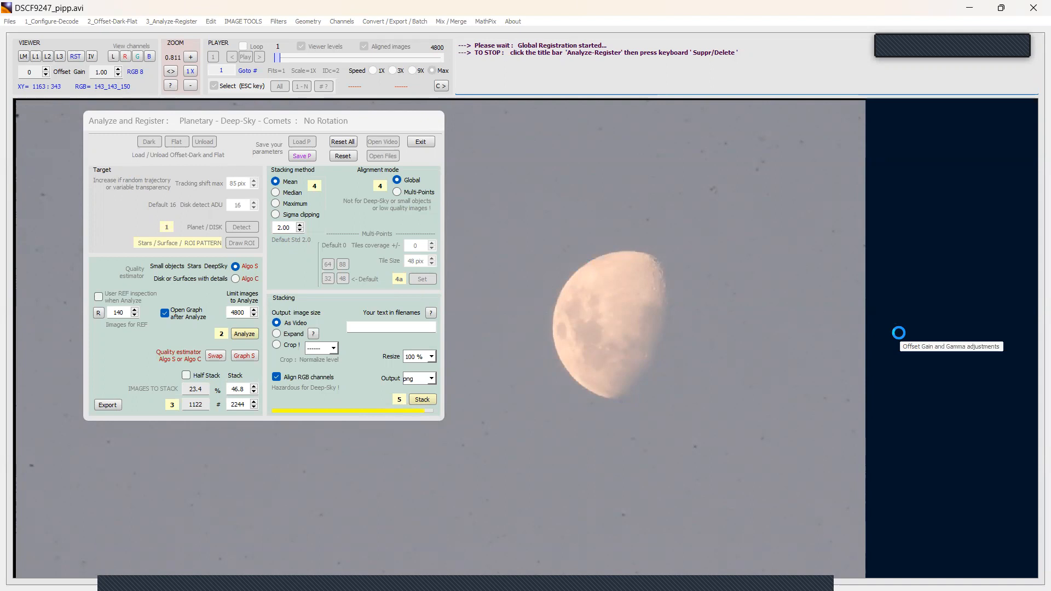
{"action": "mouse_move", "coordinate": [878, 589]}
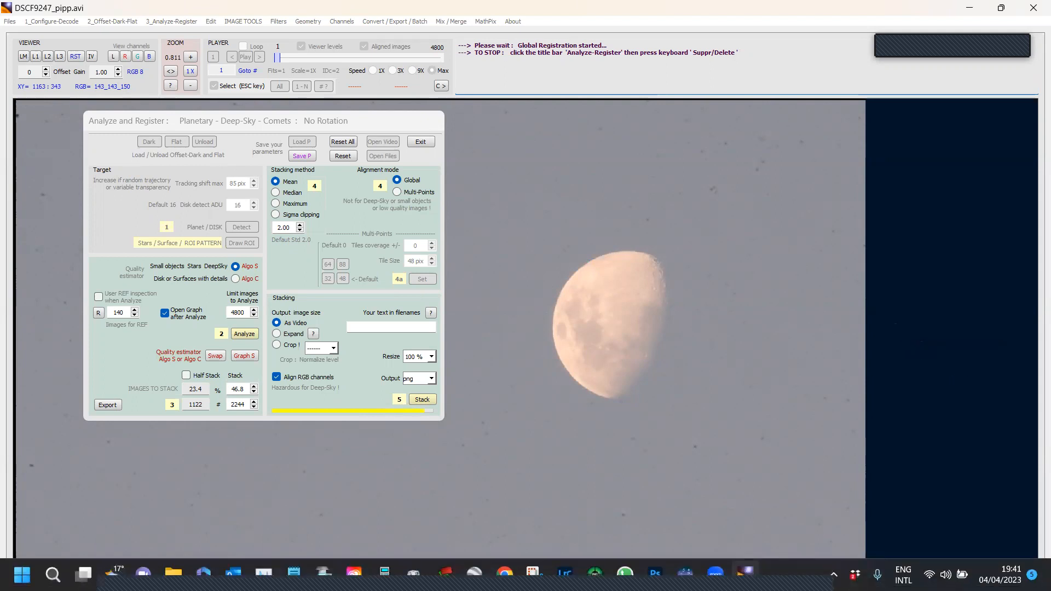
{"action": "mouse_move", "coordinate": [745, 575]}
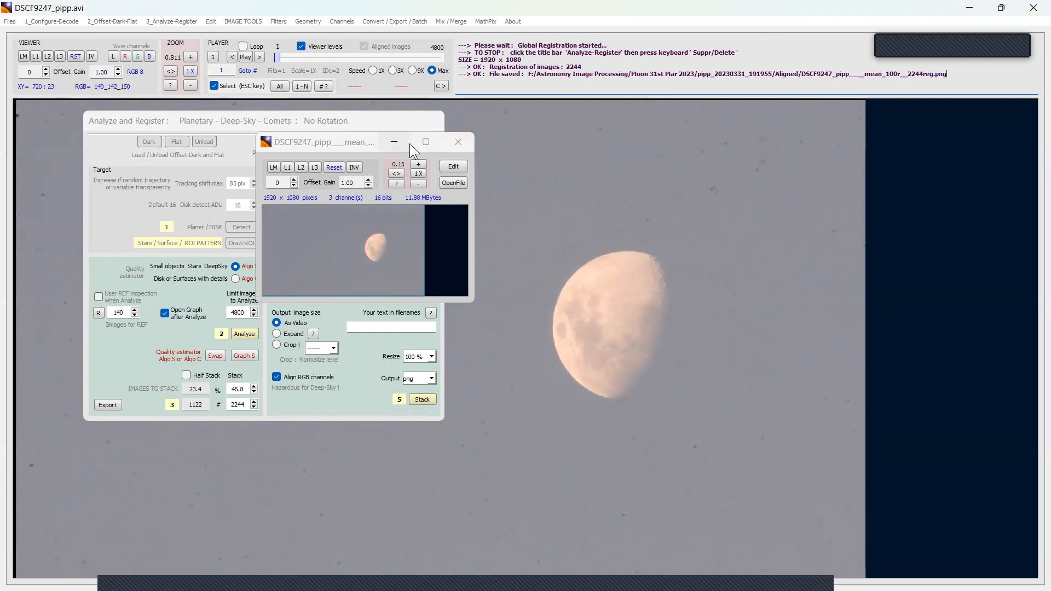
{"action": "left_click", "coordinate": [364, 154]}
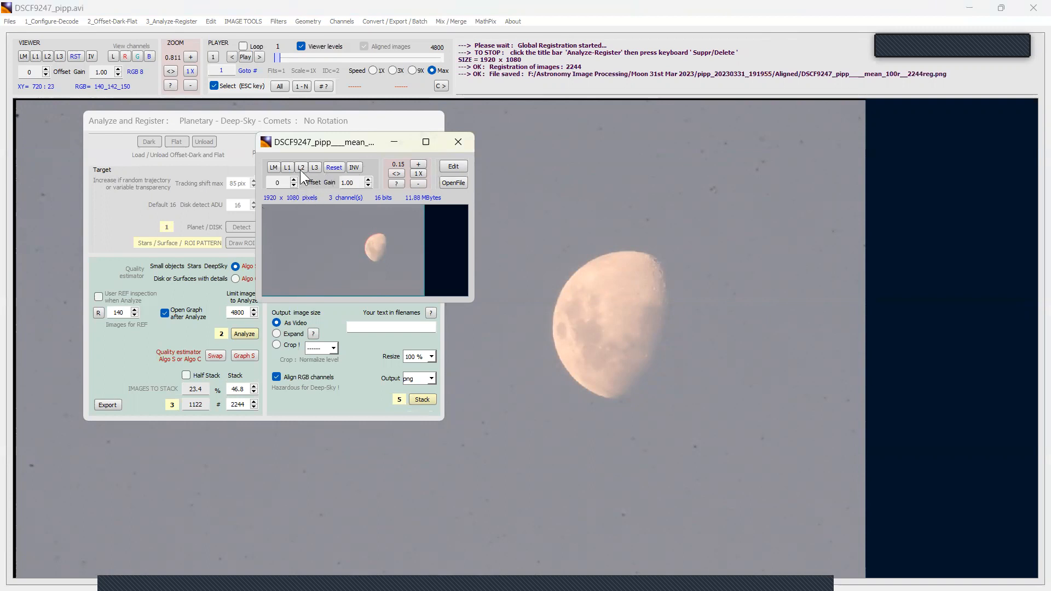
{"action": "left_click", "coordinate": [458, 143]}
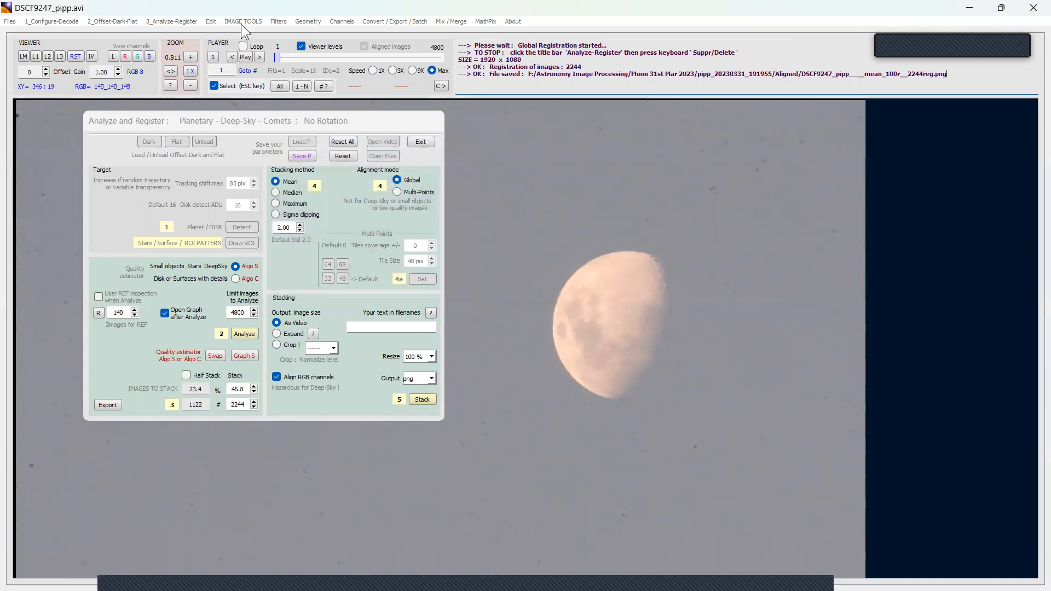
Step: Restore and maximize the AstroSurface window again, and exit the Analyze-Register tool
{"action": "double_click", "coordinate": [202, 12]}
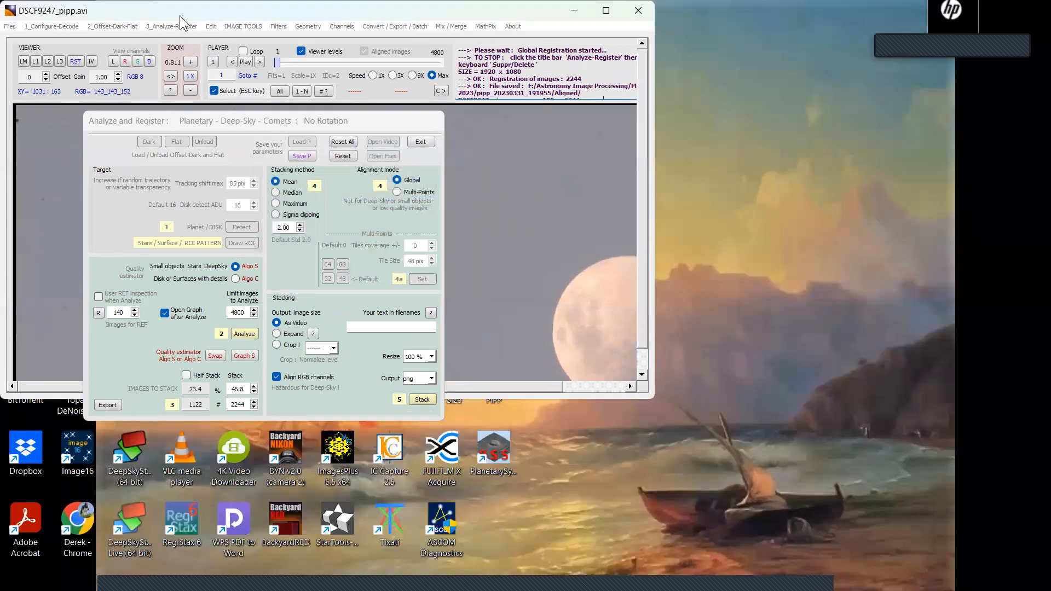
{"action": "left_click", "coordinate": [606, 10]}
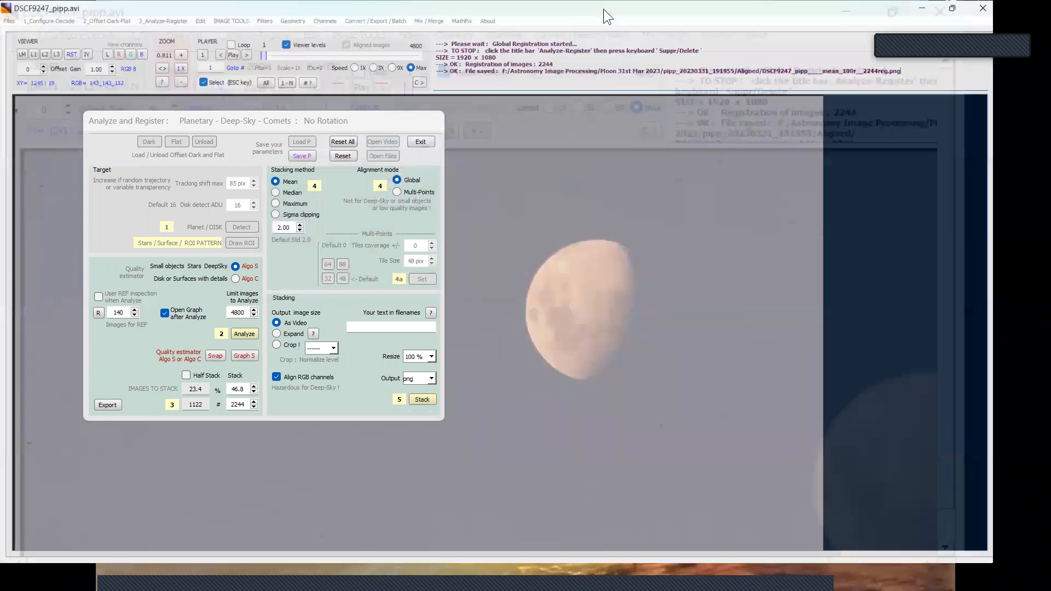
{"action": "left_click", "coordinate": [420, 141]}
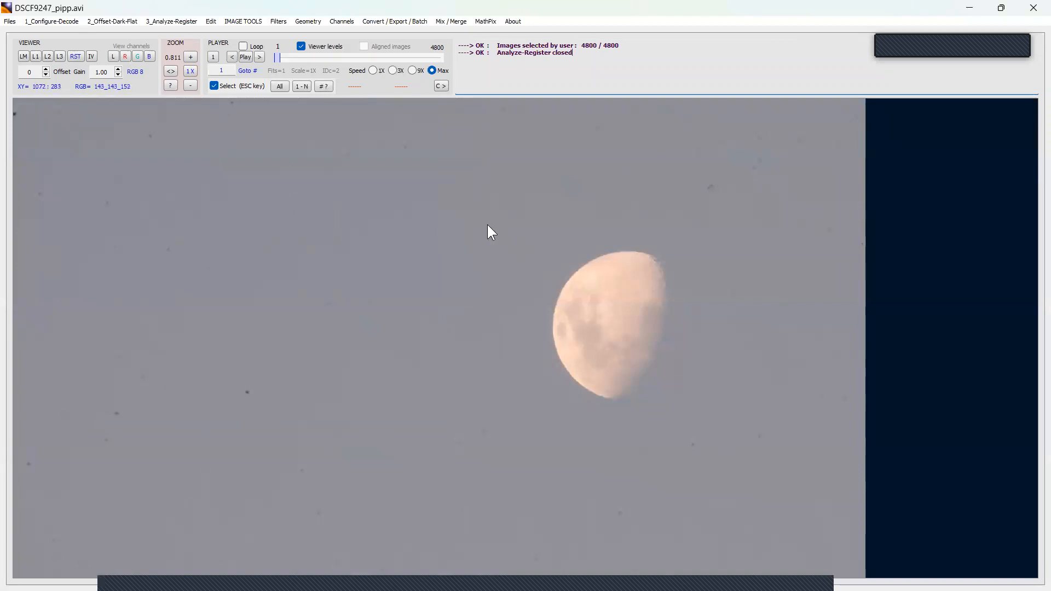
{"action": "left_click_drag", "start_coordinate": [451, 201], "coordinate": [768, 452]}
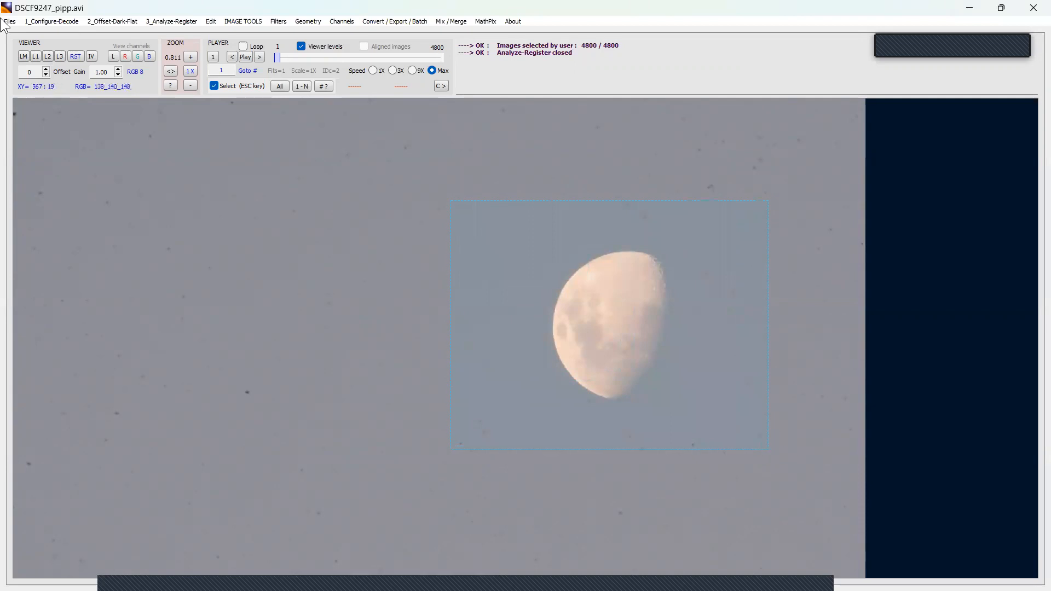
{"action": "left_click", "coordinate": [208, 22]}
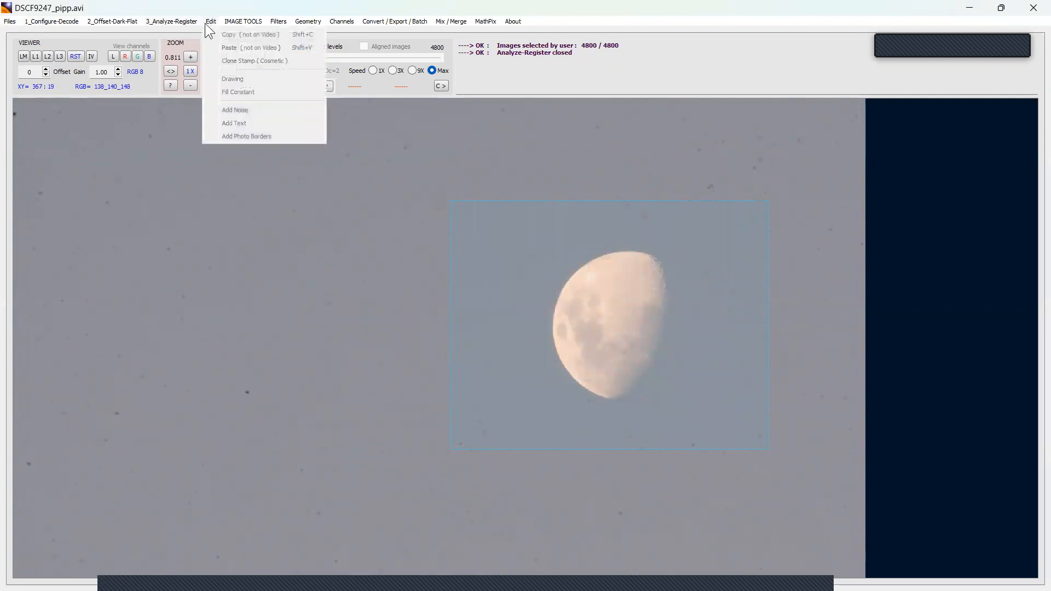
{"action": "mouse_move", "coordinate": [241, 21]}
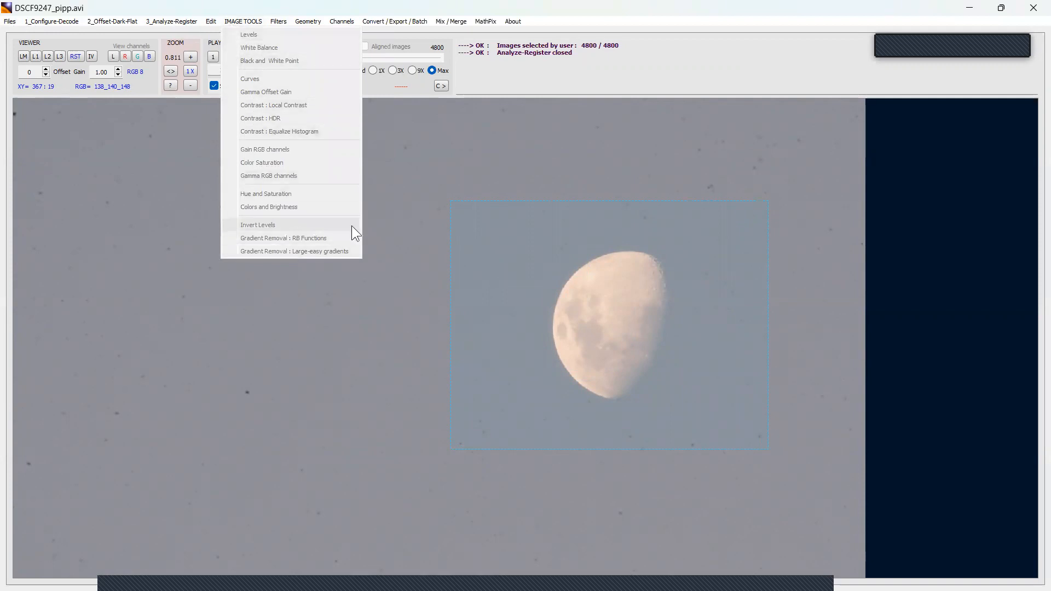
{"action": "left_click", "coordinate": [375, 117]}
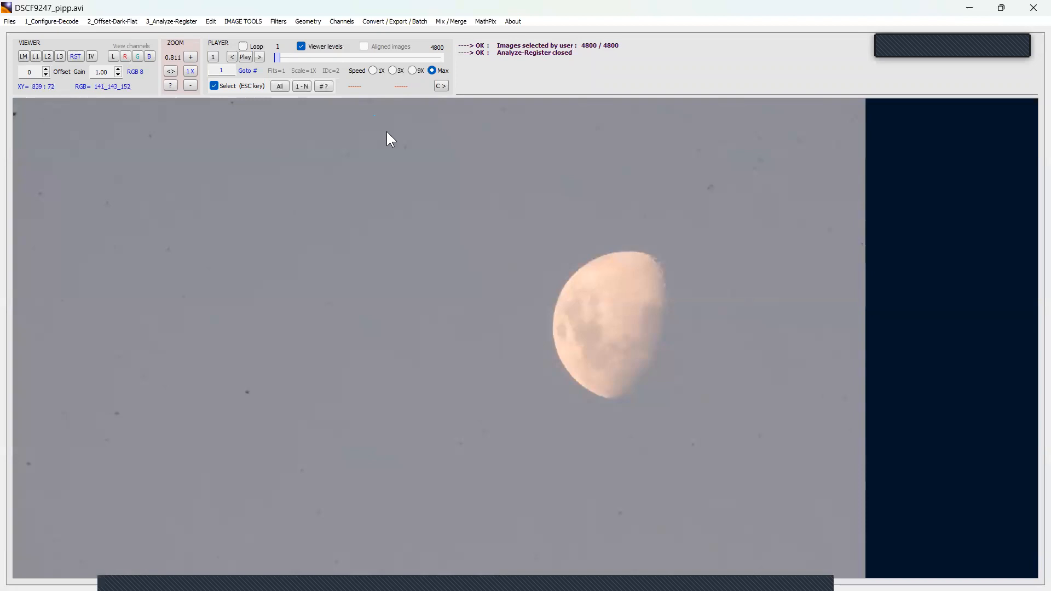
{"action": "left_click", "coordinate": [238, 23]}
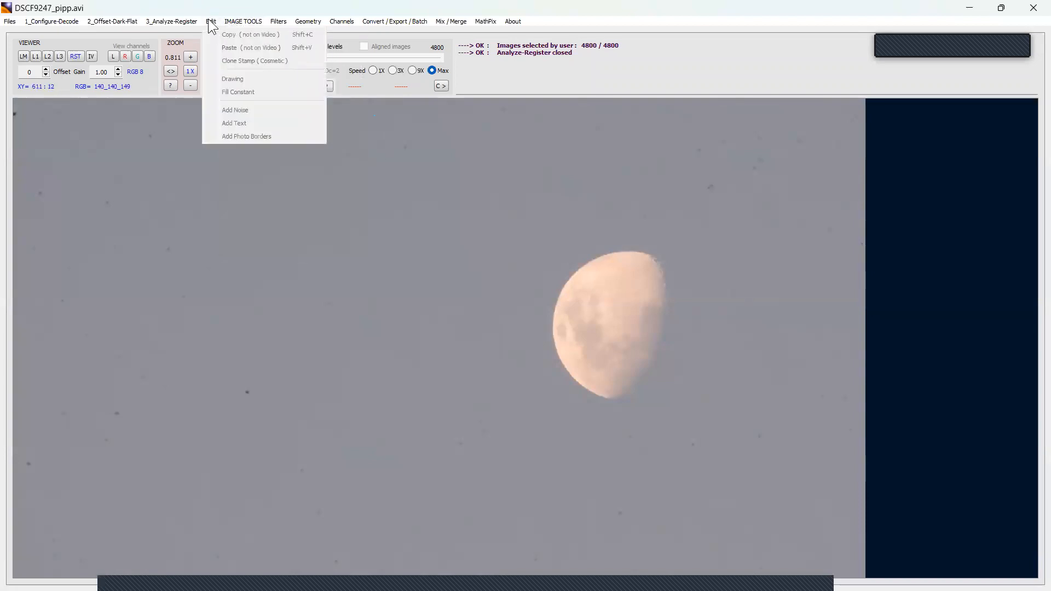
{"action": "mouse_move", "coordinate": [209, 24]}
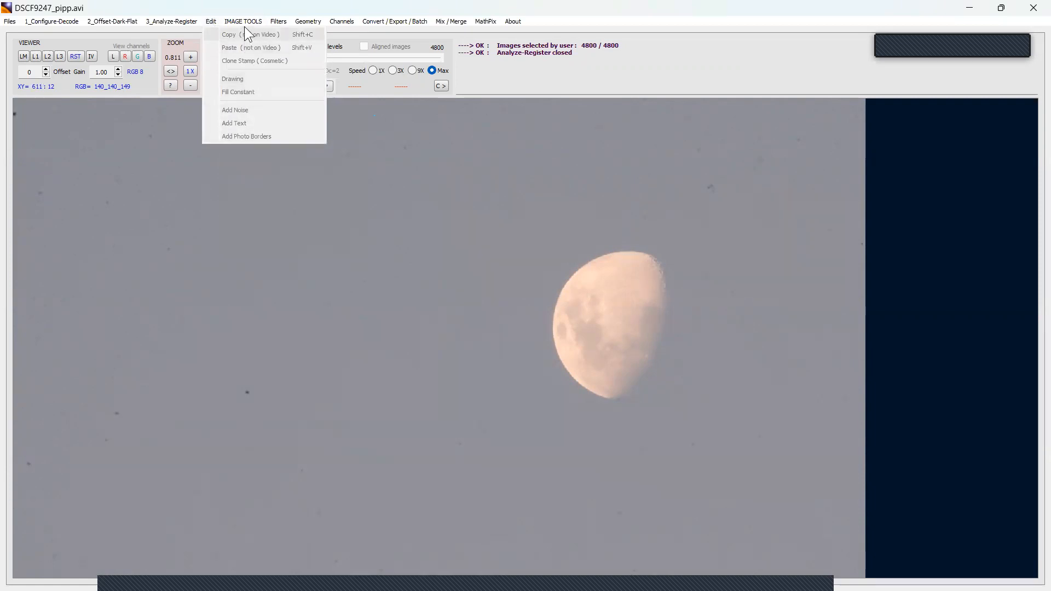
{"action": "mouse_move", "coordinate": [242, 22]}
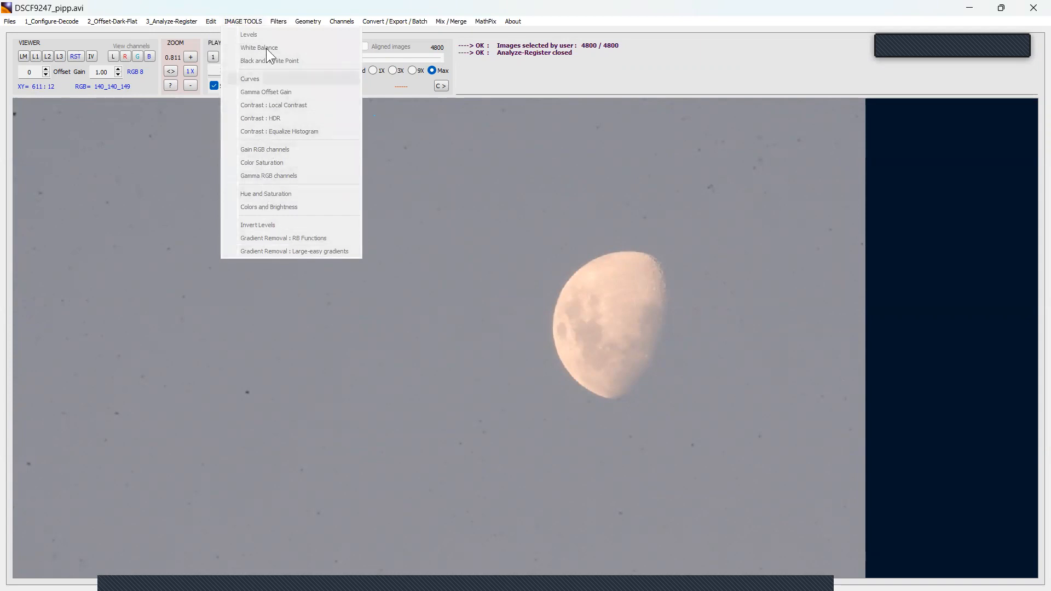
{"action": "mouse_move", "coordinate": [171, 21]}
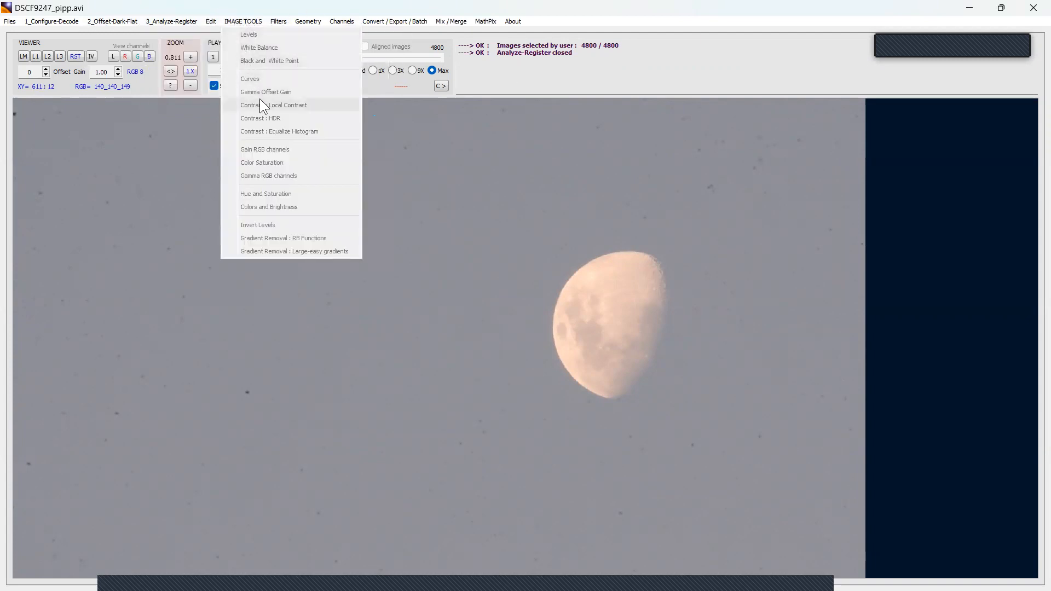
{"action": "mouse_move", "coordinate": [364, 21]}
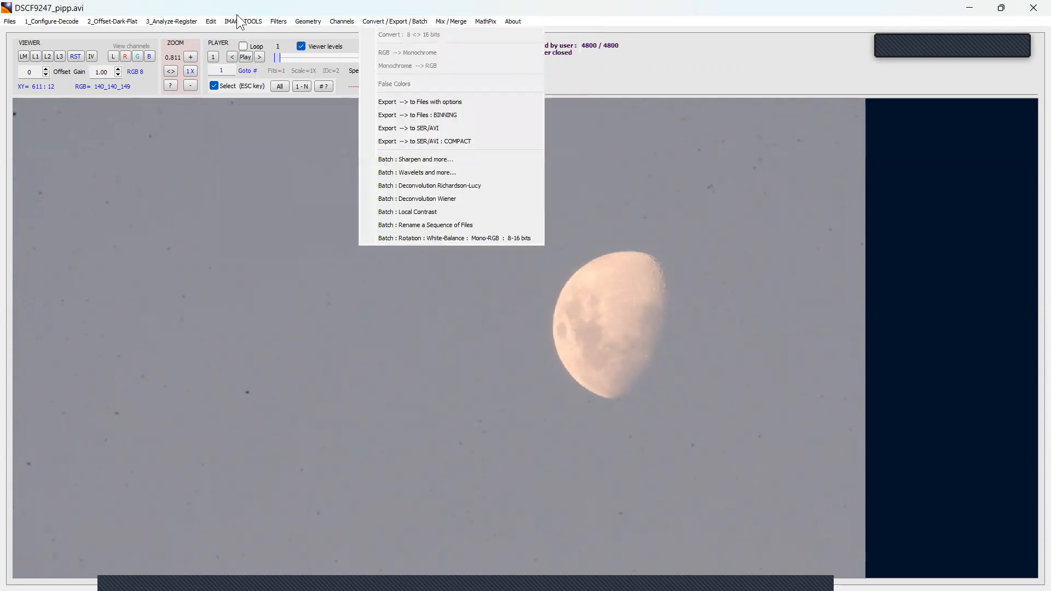
{"action": "mouse_move", "coordinate": [121, 26]}
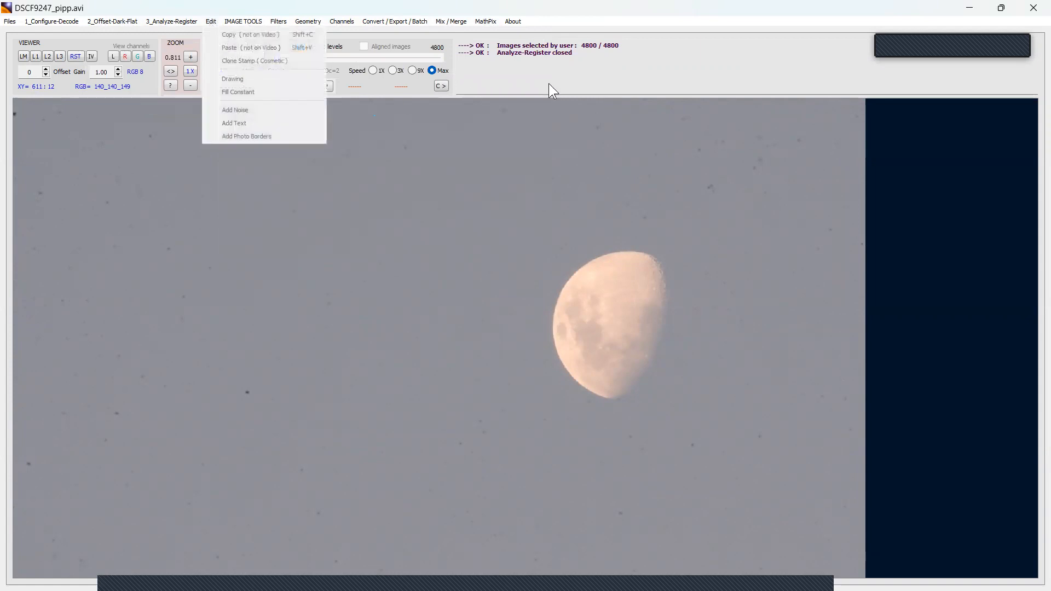
{"action": "left_click", "coordinate": [457, 75]}
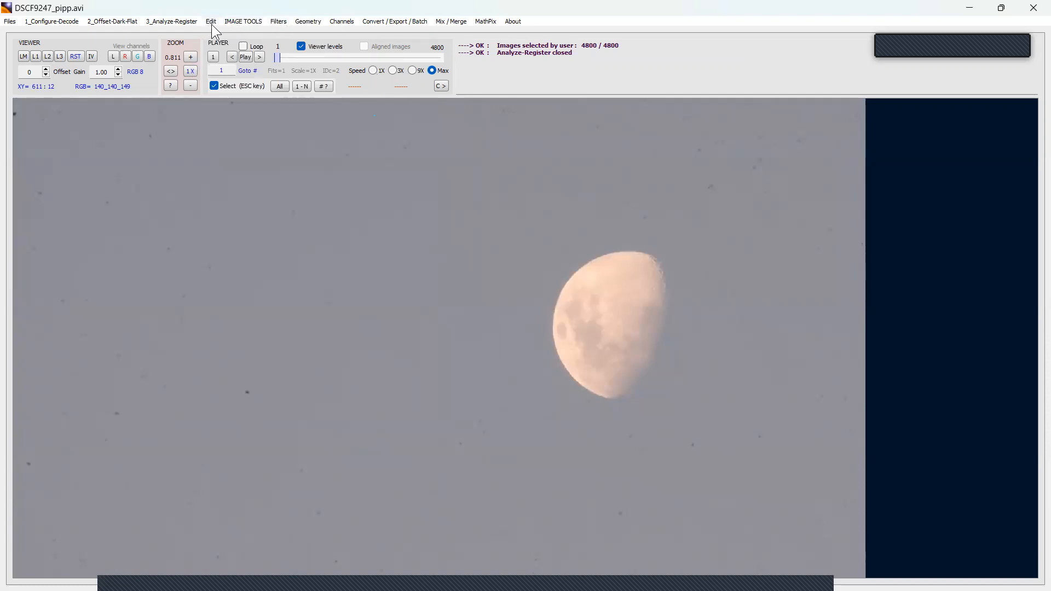
{"action": "left_click", "coordinate": [244, 22]}
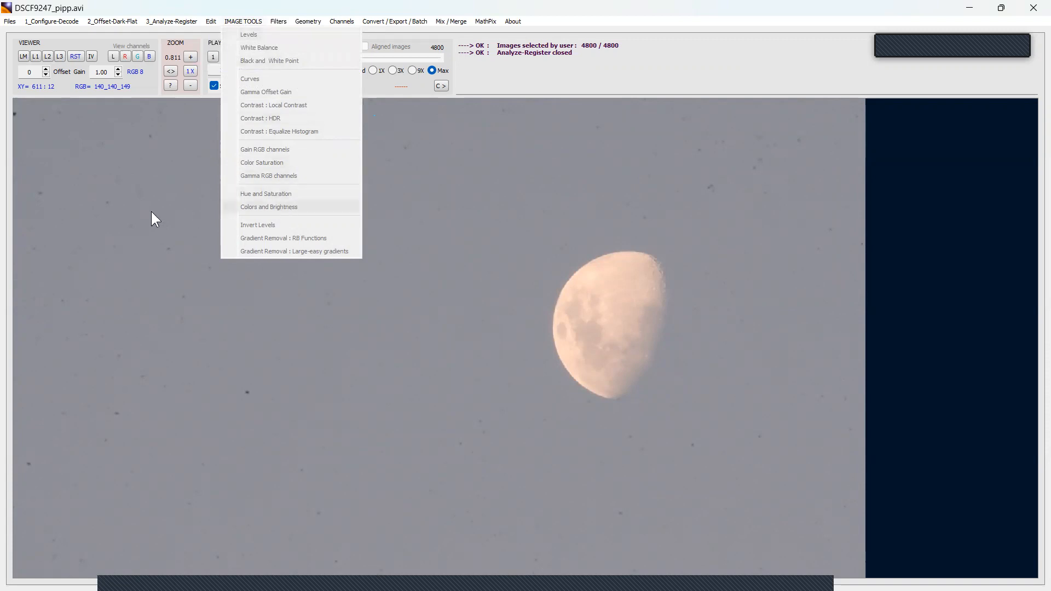
{"action": "left_click", "coordinate": [664, 241]}
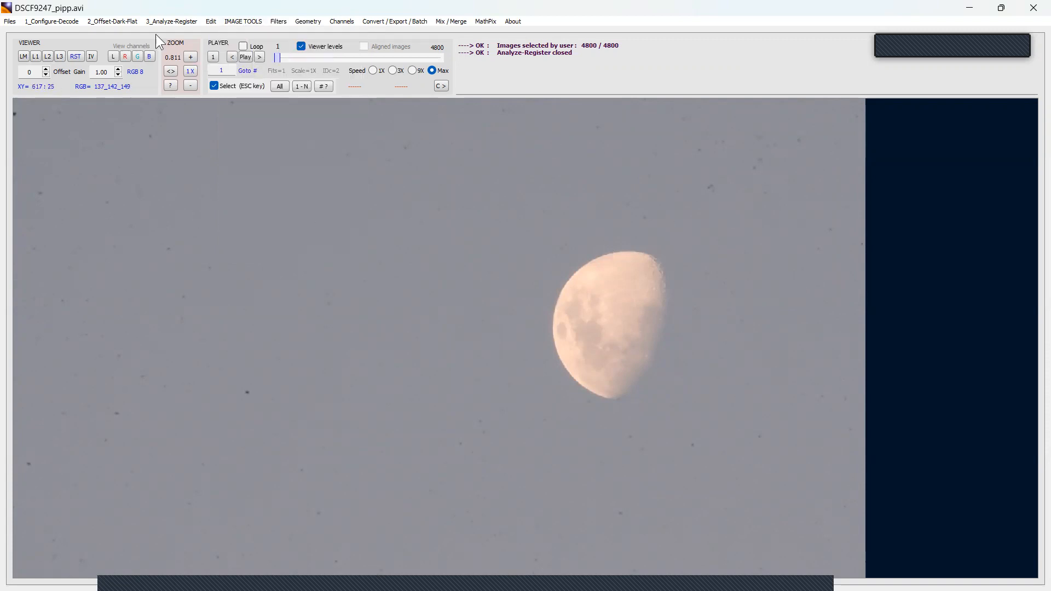
Step: Open the stacked Moon PNG ending in mean_100r__2244reg from the Aligned folder
{"action": "left_click", "coordinate": [10, 22]}
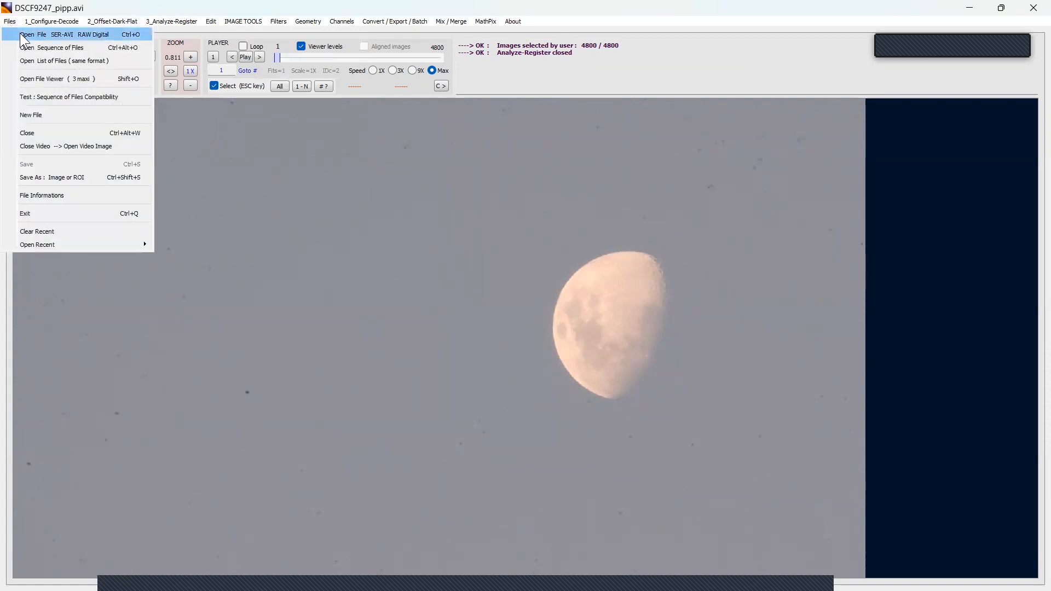
{"action": "left_click", "coordinate": [21, 36]}
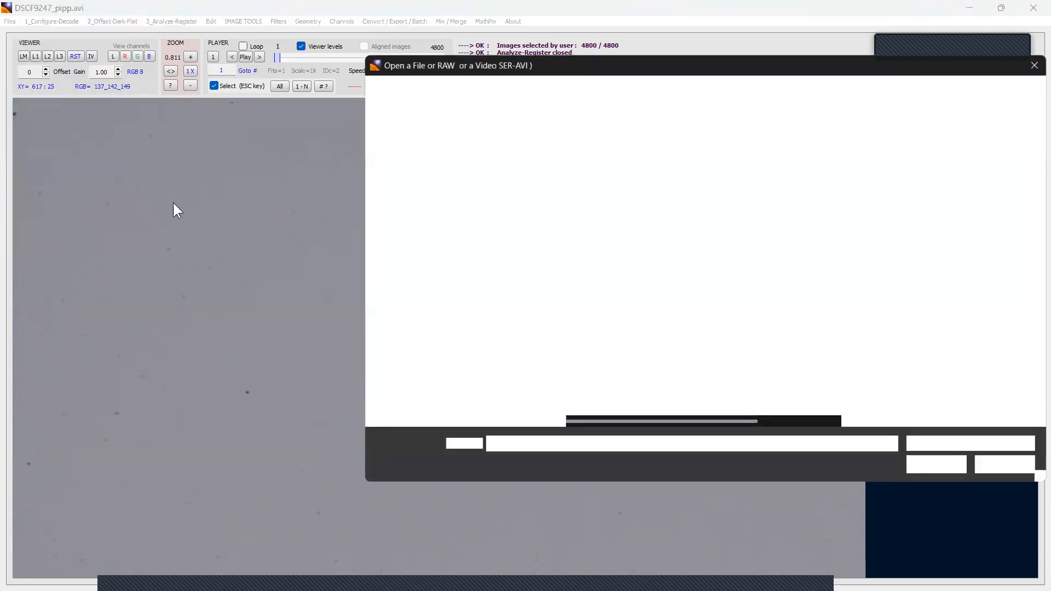
{"action": "left_click", "coordinate": [590, 180]}
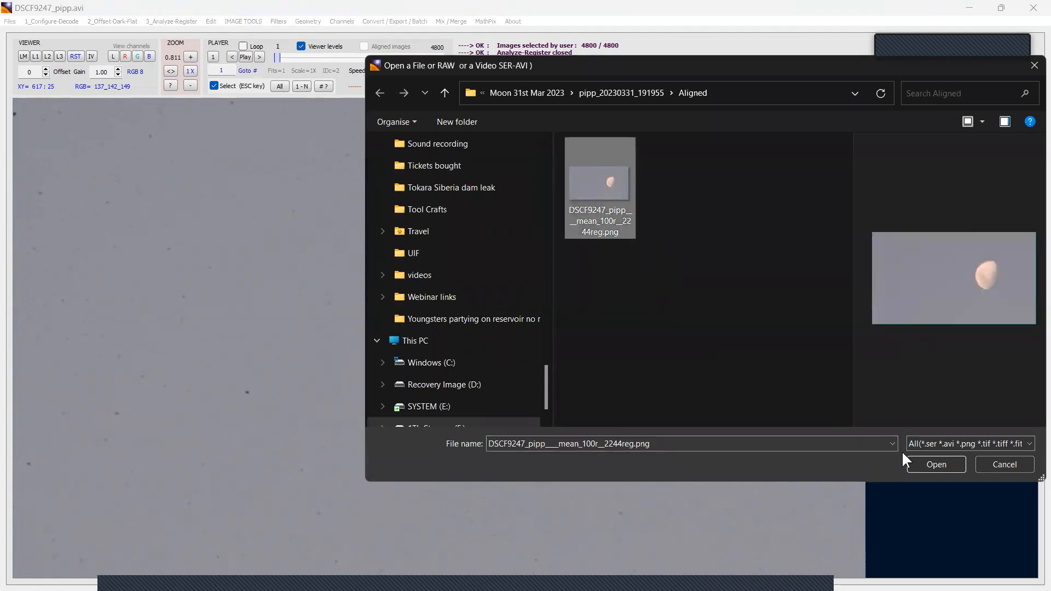
{"action": "left_click", "coordinate": [937, 464]}
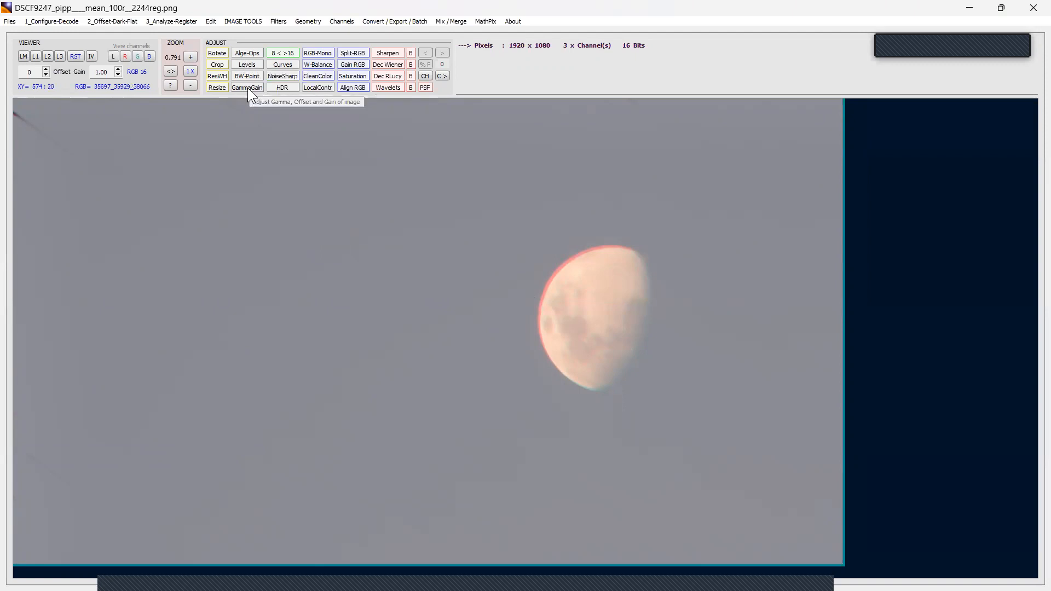
Step: Try a slight noise prefilter and a standard noise reduction of about 2 on a small area at the Moon's upper shadow edge
{"action": "left_click", "coordinate": [284, 75]}
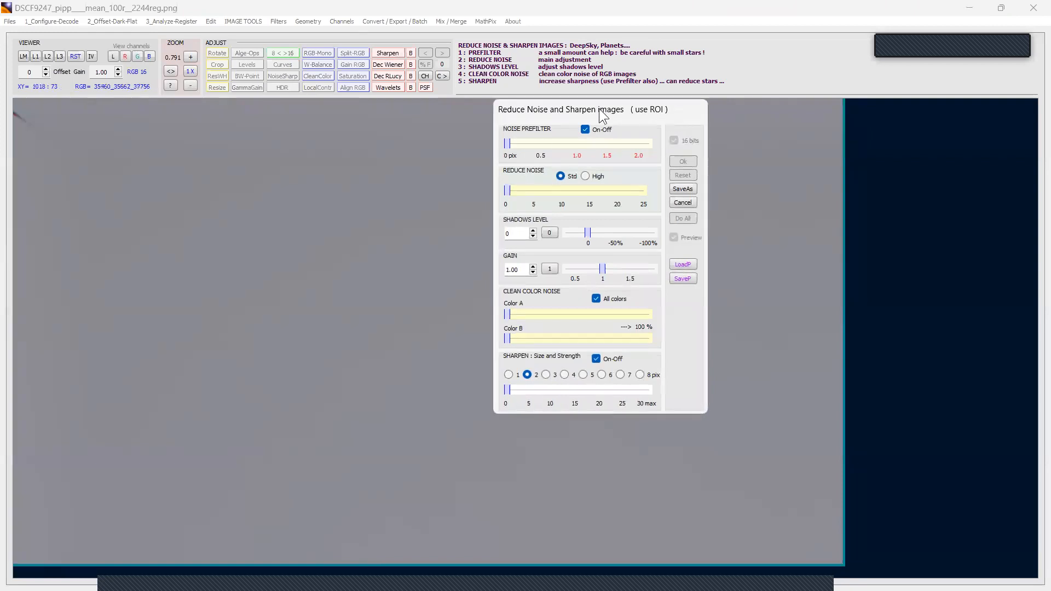
{"action": "left_click_drag", "start_coordinate": [599, 109], "coordinate": [328, 139]}
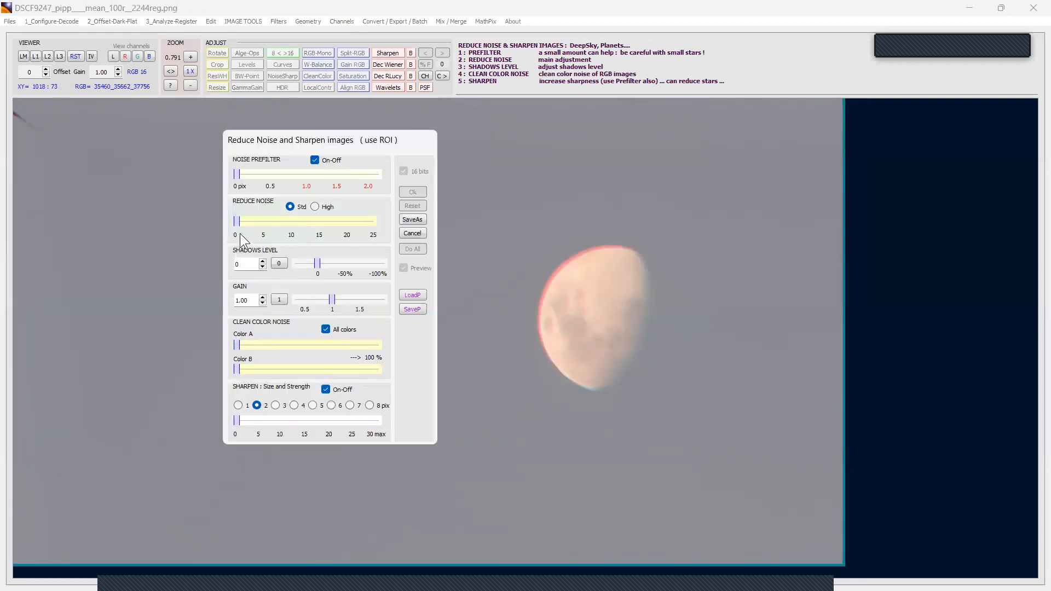
{"action": "left_click_drag", "start_coordinate": [237, 174], "coordinate": [245, 175]}
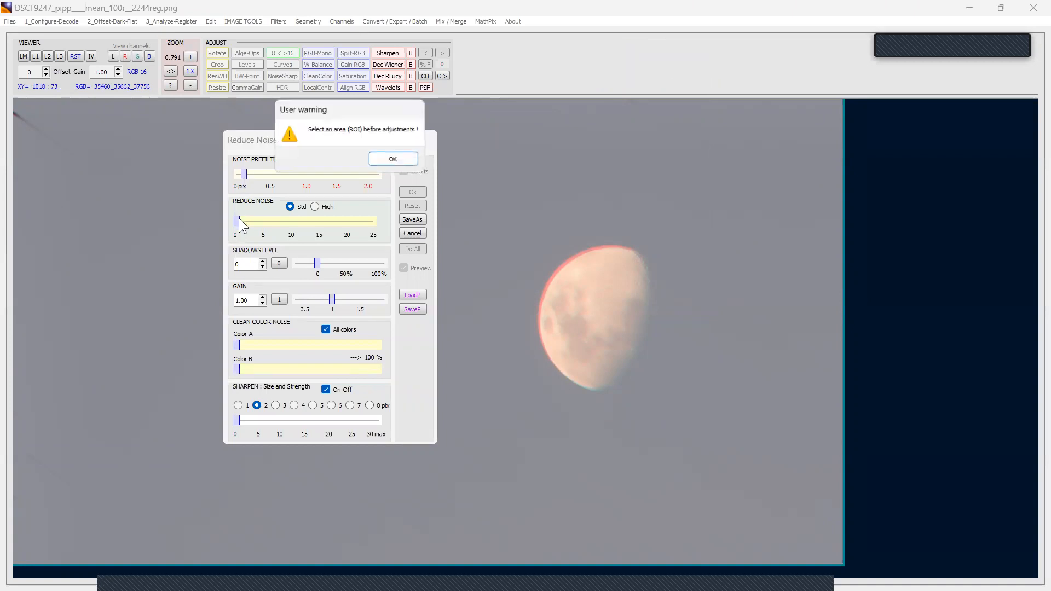
{"action": "left_click", "coordinate": [386, 163]}
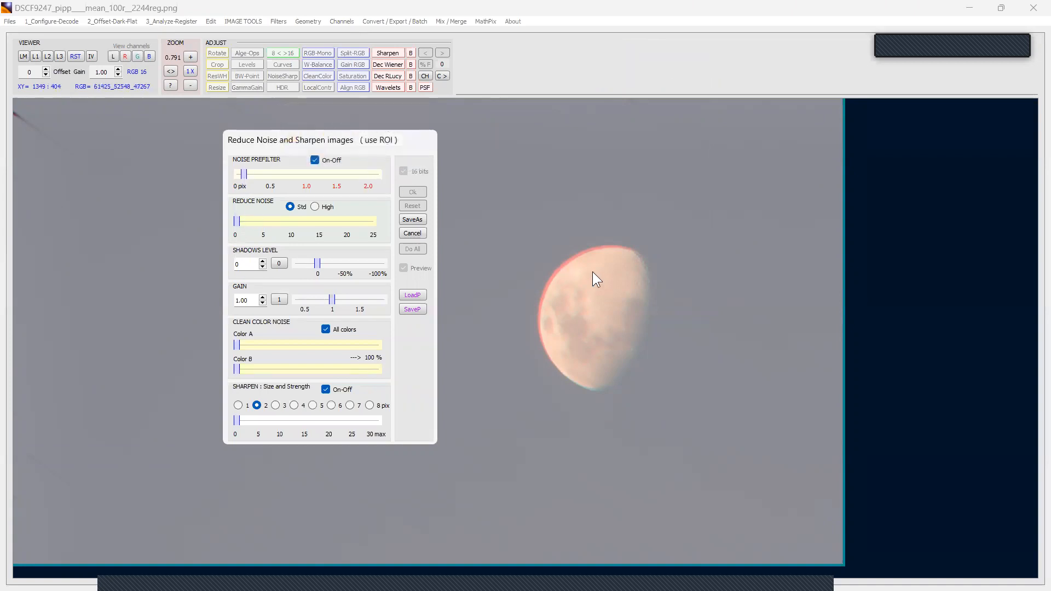
{"action": "left_click_drag", "start_coordinate": [605, 257], "coordinate": [643, 305]}
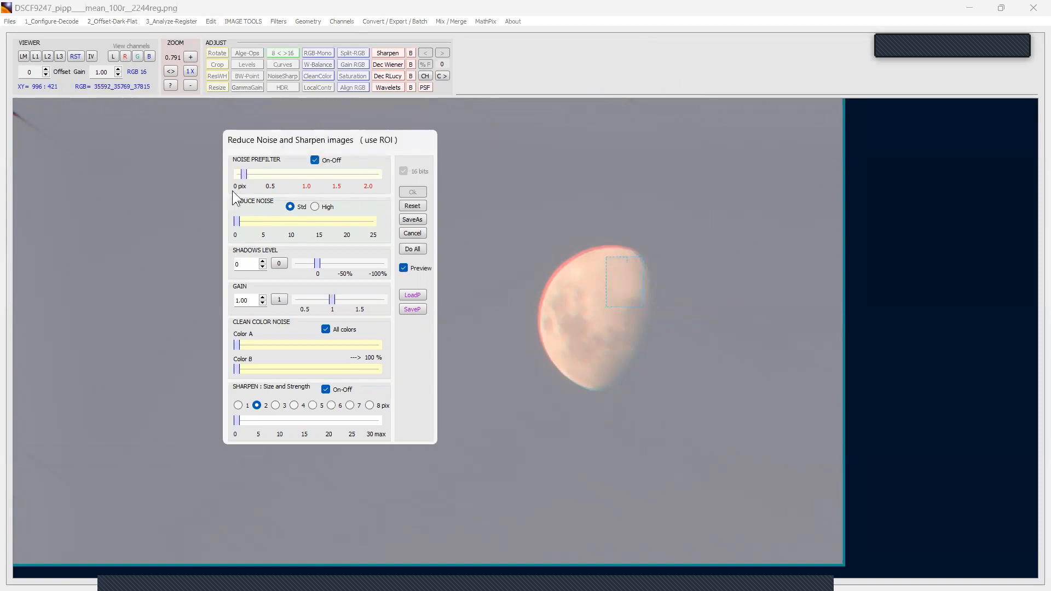
{"action": "left_click_drag", "start_coordinate": [238, 221], "coordinate": [247, 222]}
{"action": "left_click", "coordinate": [478, 183]}
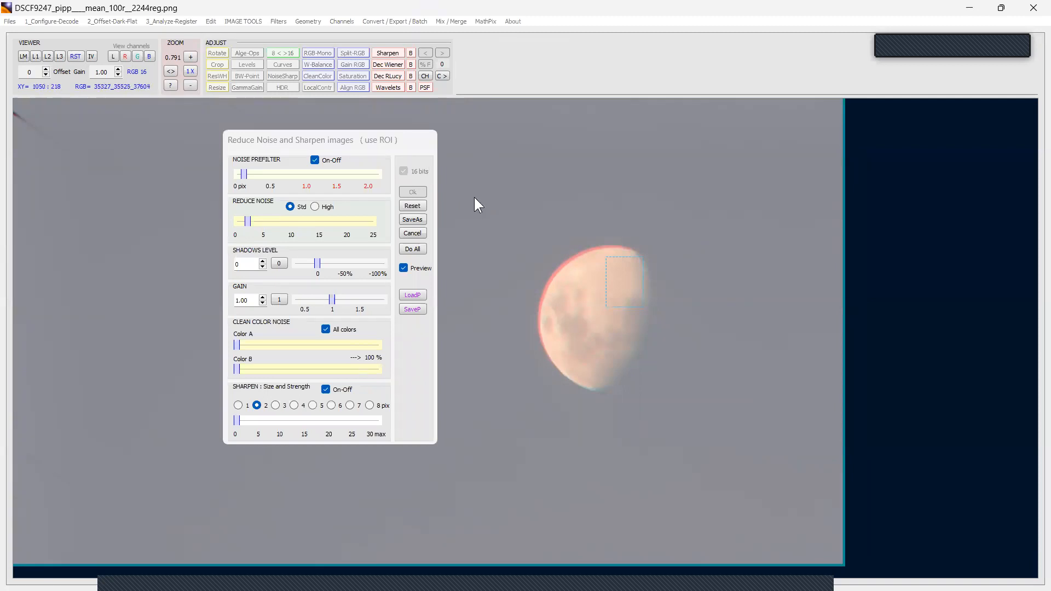
Step: Preview the noise reduction on an area around the whole Moon, and select a small patch of sky
{"action": "left_click_drag", "start_coordinate": [472, 192], "coordinate": [725, 452]}
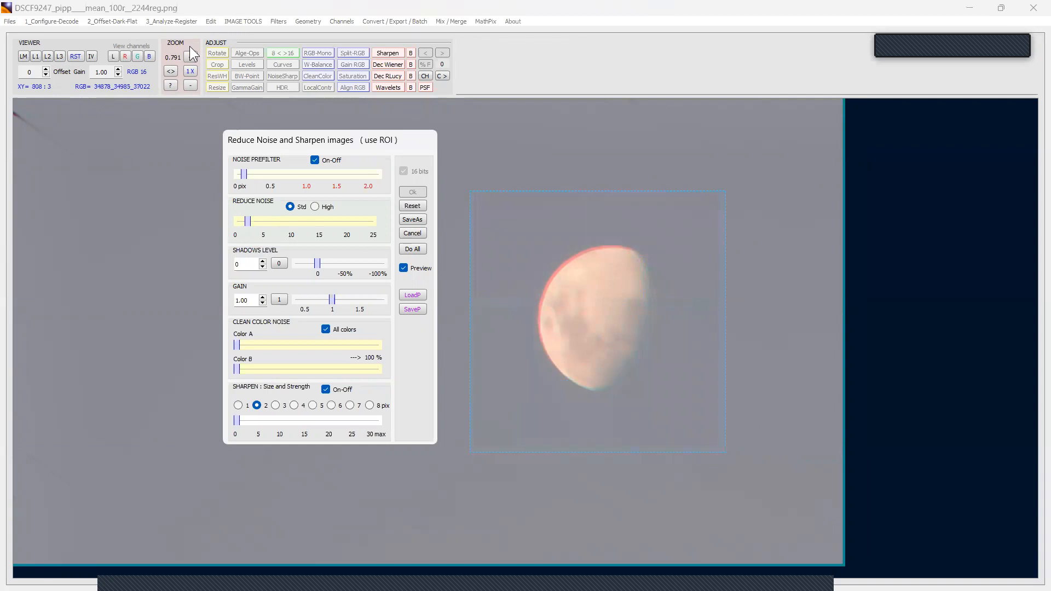
{"action": "right_click", "coordinate": [474, 249]}
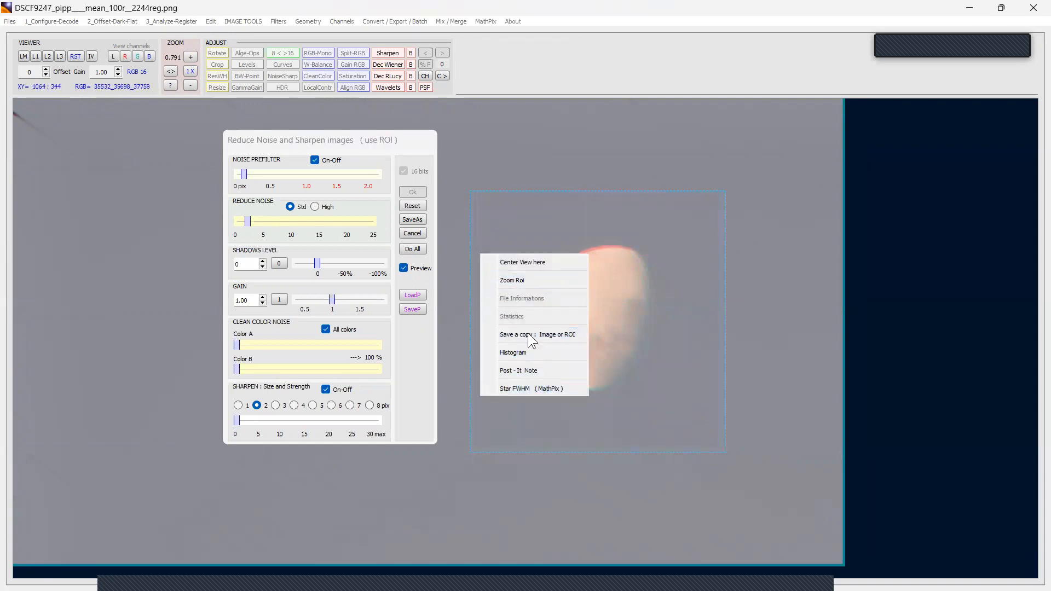
{"action": "left_click", "coordinate": [520, 262]}
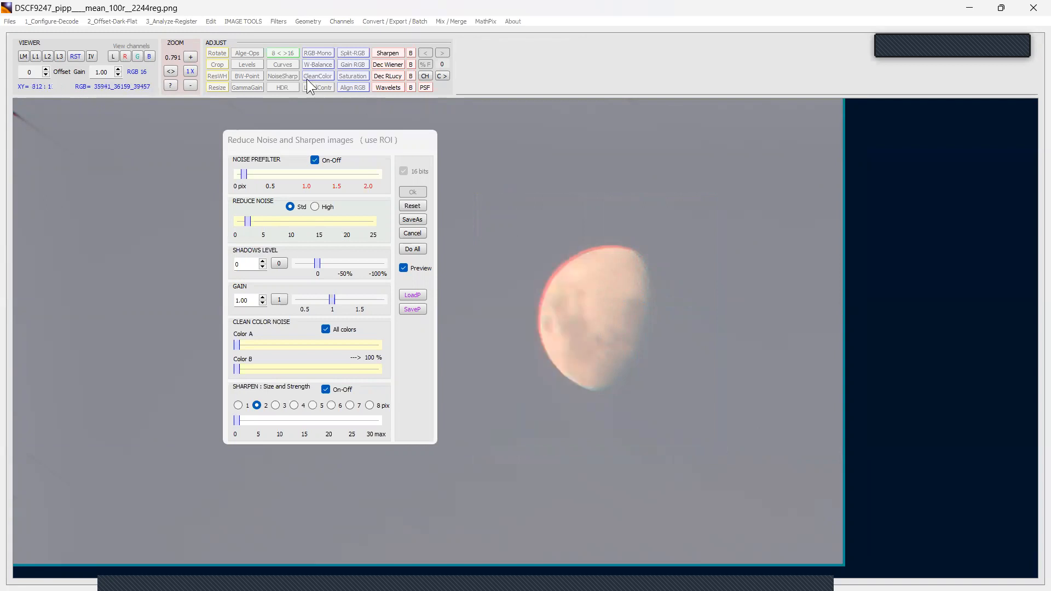
{"action": "left_click_drag", "start_coordinate": [208, 240], "coordinate": [194, 272]}
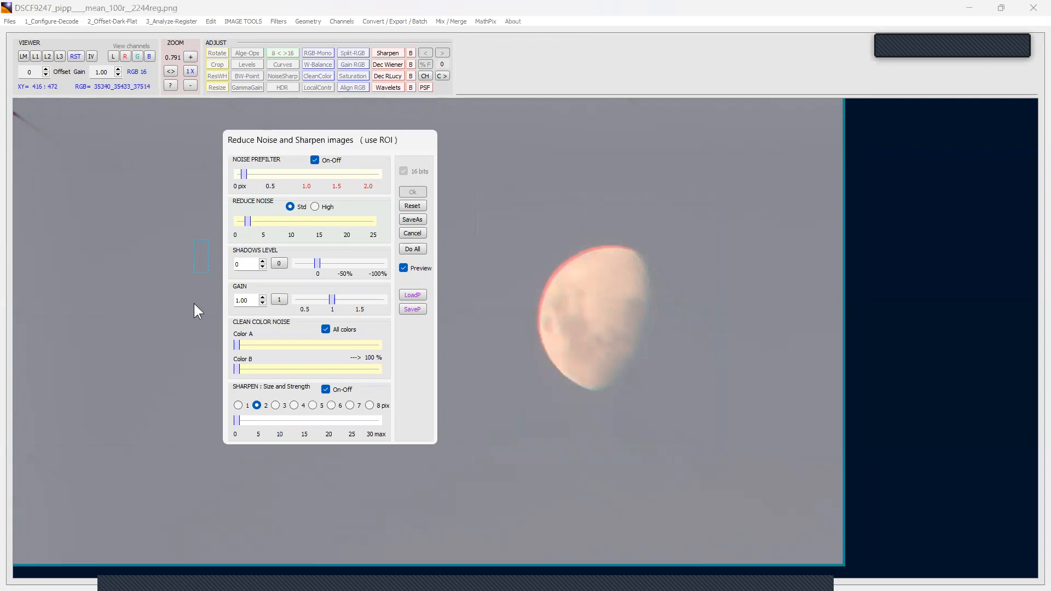
Step: Try sharpening at 3 pix and 5 pix with strength up to about 7, toggle the noise prefilter, and cancel the adjustments
{"action": "left_click", "coordinate": [276, 406]}
{"action": "left_click_drag", "start_coordinate": [237, 420], "coordinate": [250, 427]}
{"action": "left_click", "coordinate": [637, 285]}
{"action": "left_click_drag", "start_coordinate": [637, 285], "coordinate": [647, 296]}
{"action": "left_click_drag", "start_coordinate": [247, 420], "coordinate": [260, 419]}
{"action": "left_click", "coordinate": [312, 405]}
{"action": "left_click", "coordinate": [313, 161]}
{"action": "left_click", "coordinate": [315, 161]}
{"action": "left_click", "coordinate": [413, 233]}
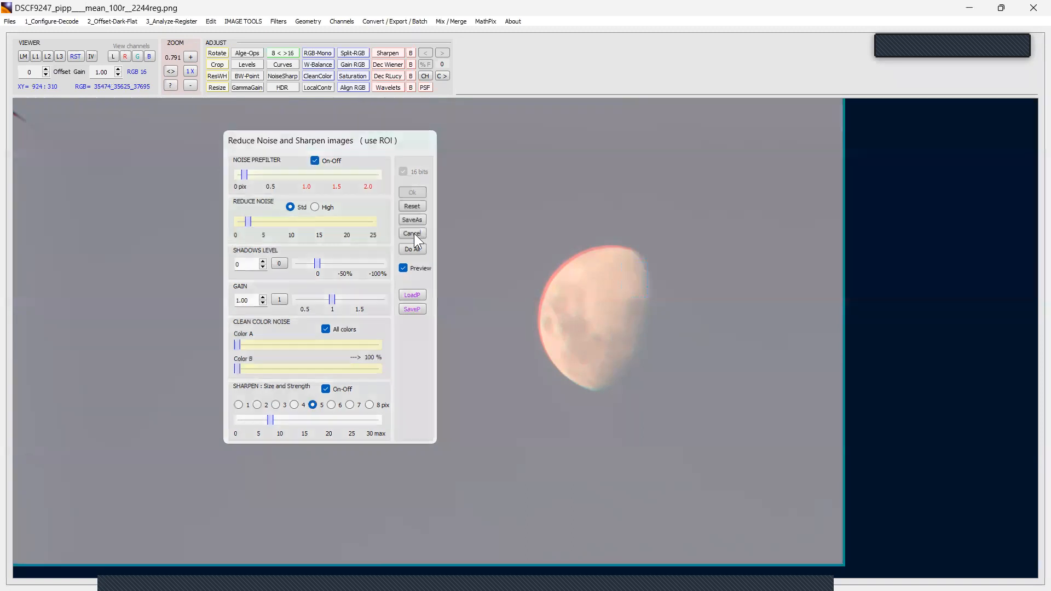
{"action": "left_click", "coordinate": [243, 22]}
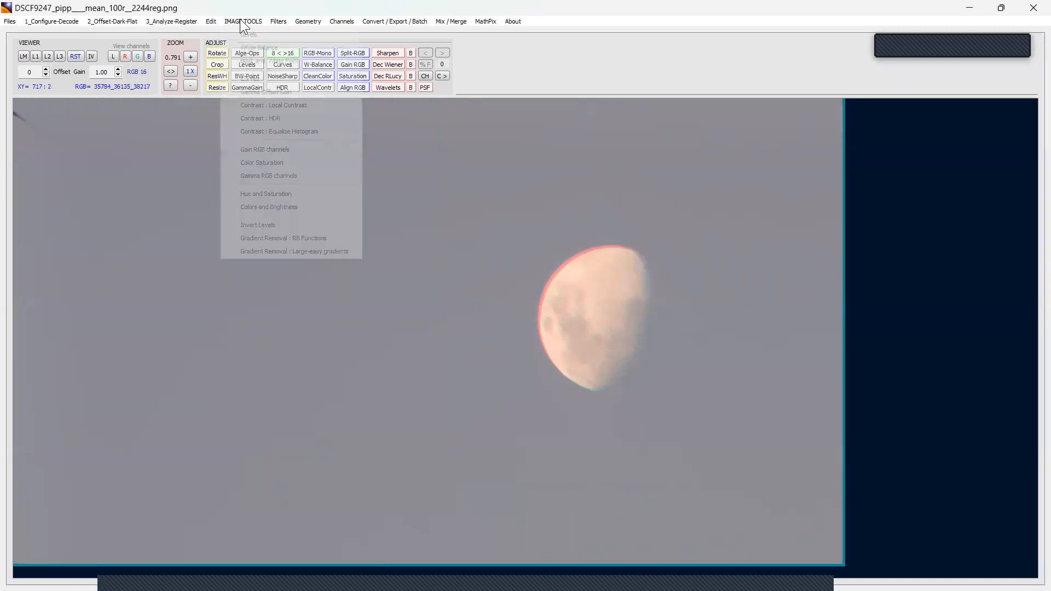
{"action": "mouse_move", "coordinate": [486, 21]}
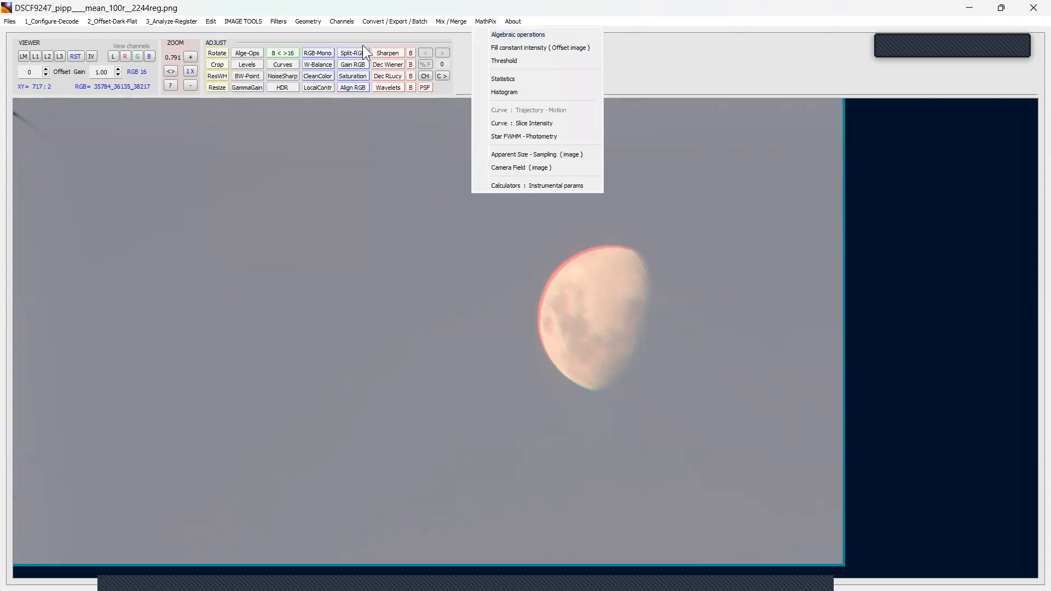
{"action": "left_click", "coordinate": [681, 67]}
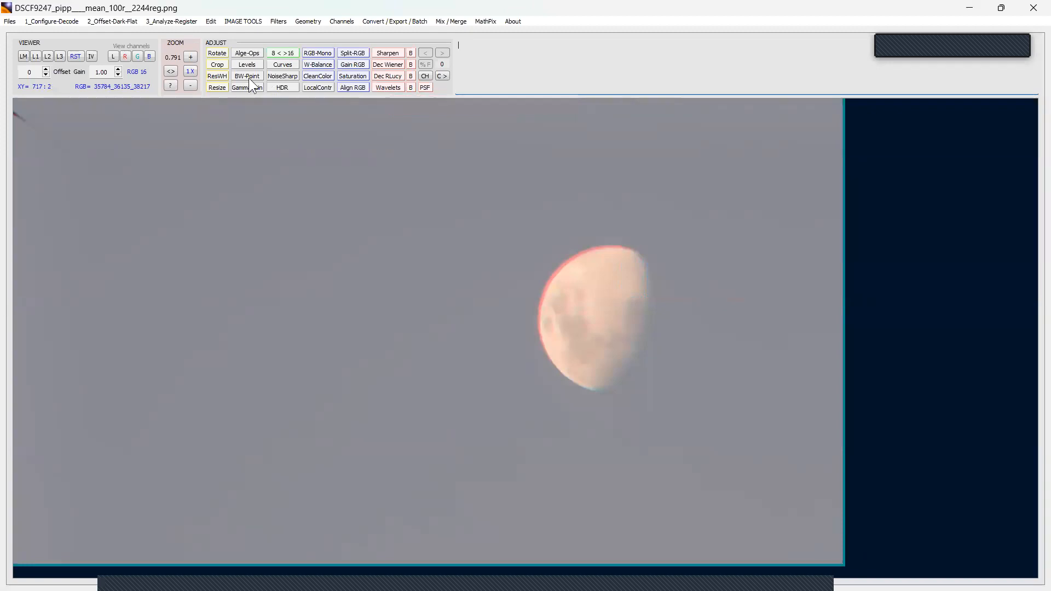
Step: Stretch the levels of the stacked Moon image with the AUTO method and accept the adjustment
{"action": "left_click", "coordinate": [254, 64]}
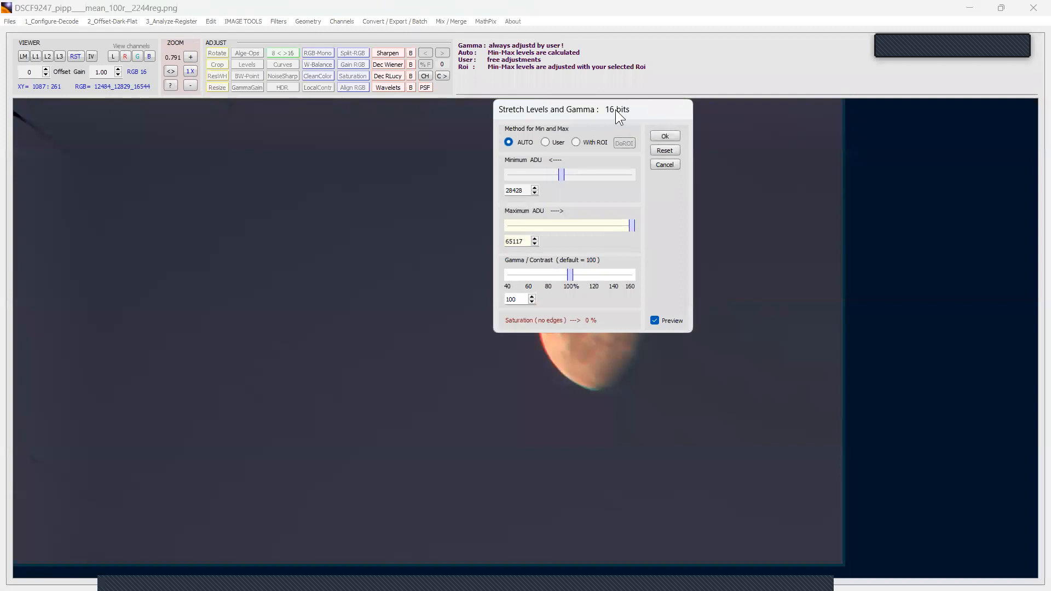
{"action": "left_click_drag", "start_coordinate": [615, 109], "coordinate": [354, 129]}
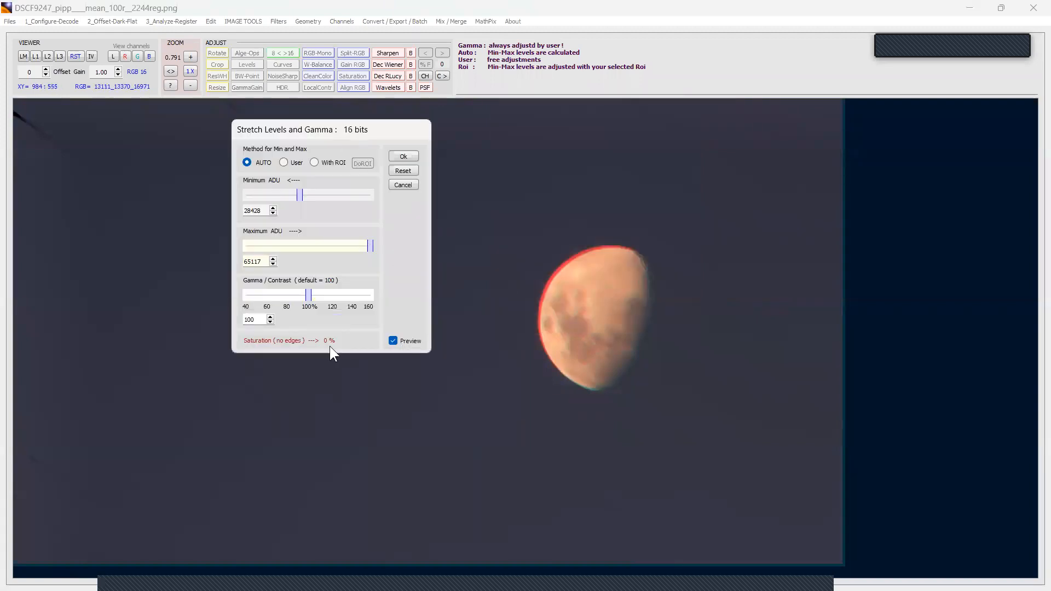
{"action": "left_click", "coordinate": [403, 157]}
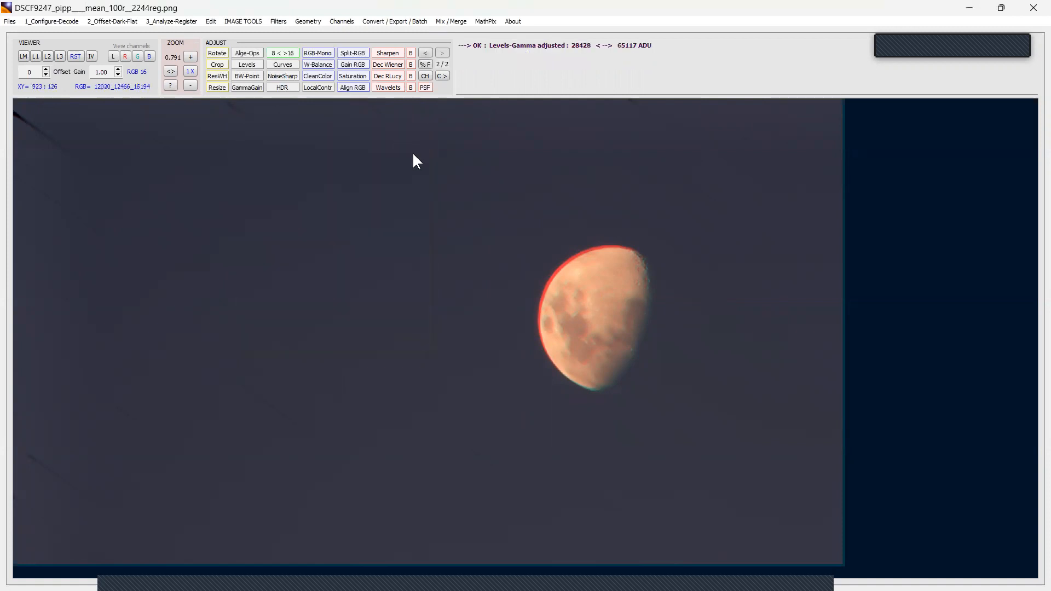
{"action": "left_click", "coordinate": [190, 57]}
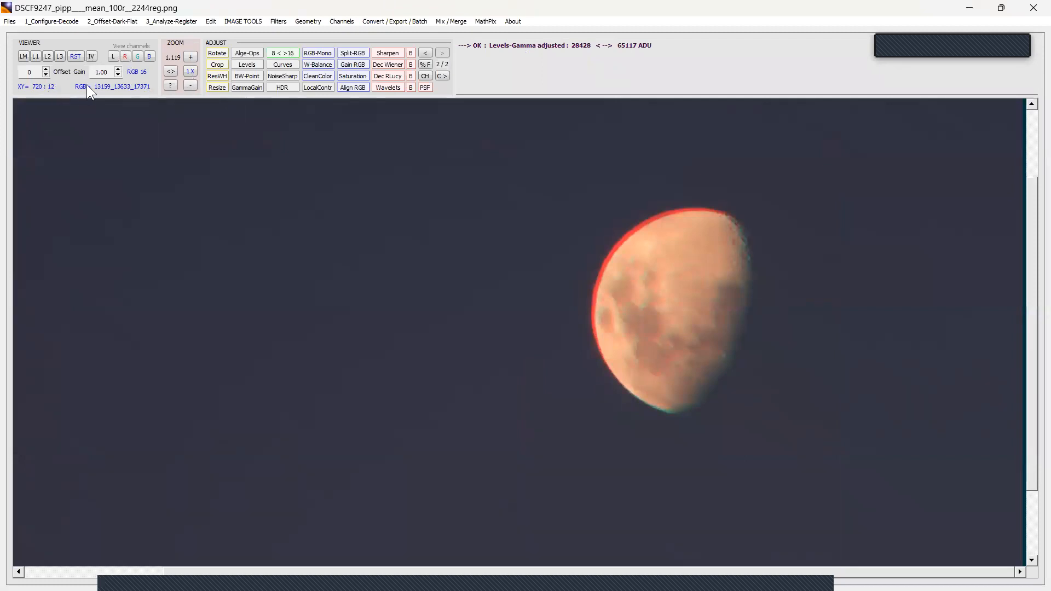
Step: Crop the stacked Moon image to a 698 x 569 pixel area around the Moon and accept the crop
{"action": "left_click", "coordinate": [217, 64]}
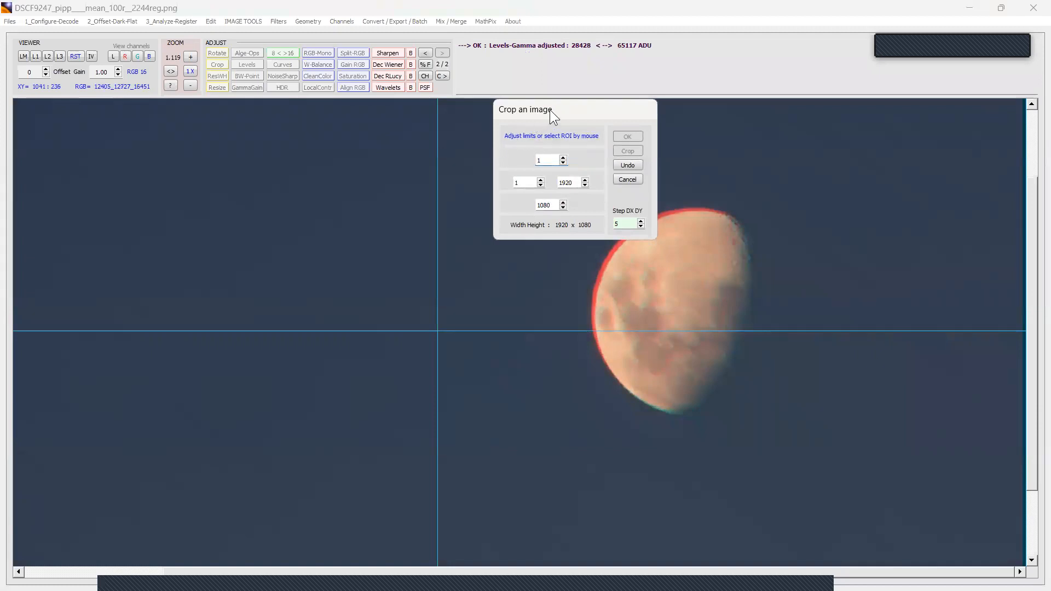
{"action": "left_click_drag", "start_coordinate": [550, 109], "coordinate": [318, 111]}
{"action": "left_click_drag", "start_coordinate": [458, 131], "coordinate": [886, 480]}
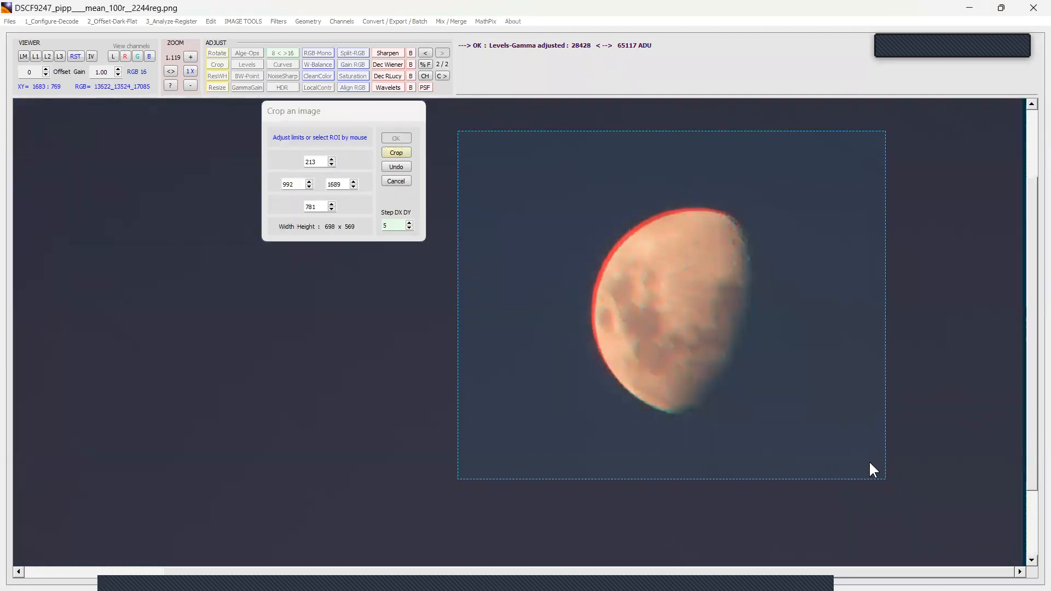
{"action": "left_click", "coordinate": [398, 153]}
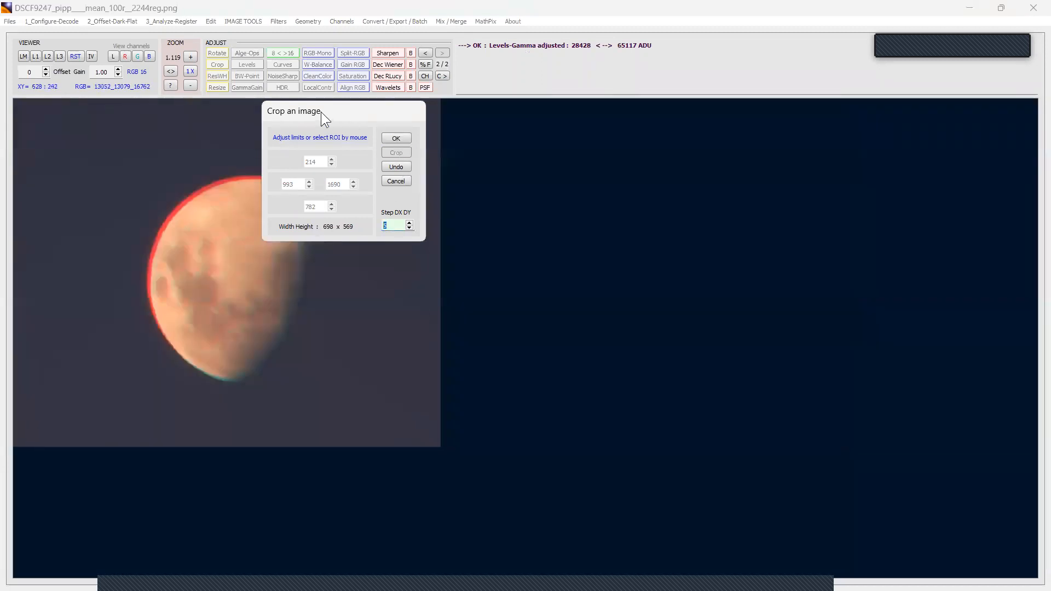
{"action": "left_click_drag", "start_coordinate": [326, 114], "coordinate": [623, 181]}
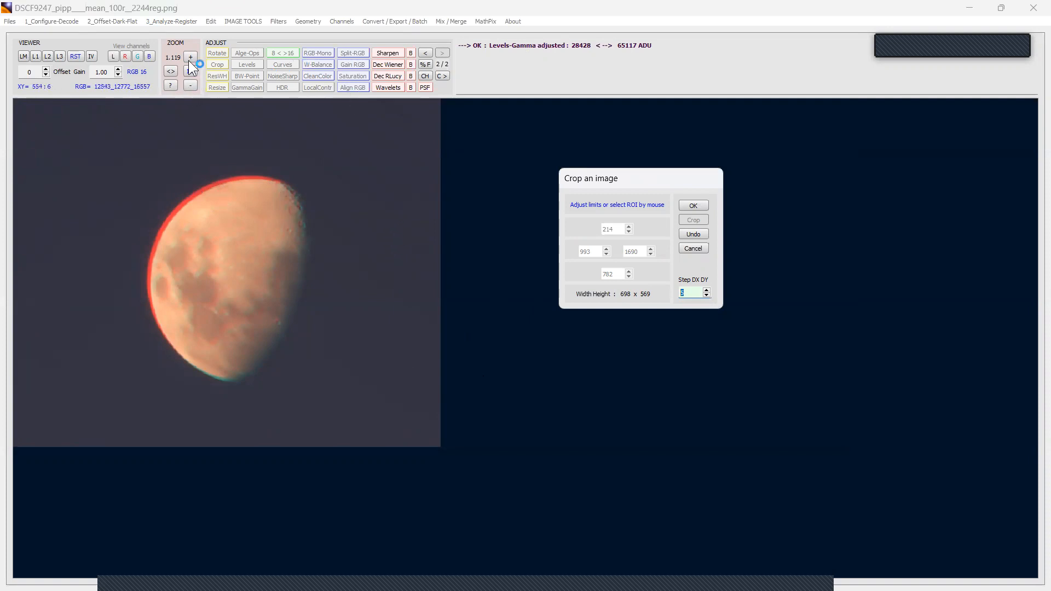
{"action": "left_click", "coordinate": [692, 207]}
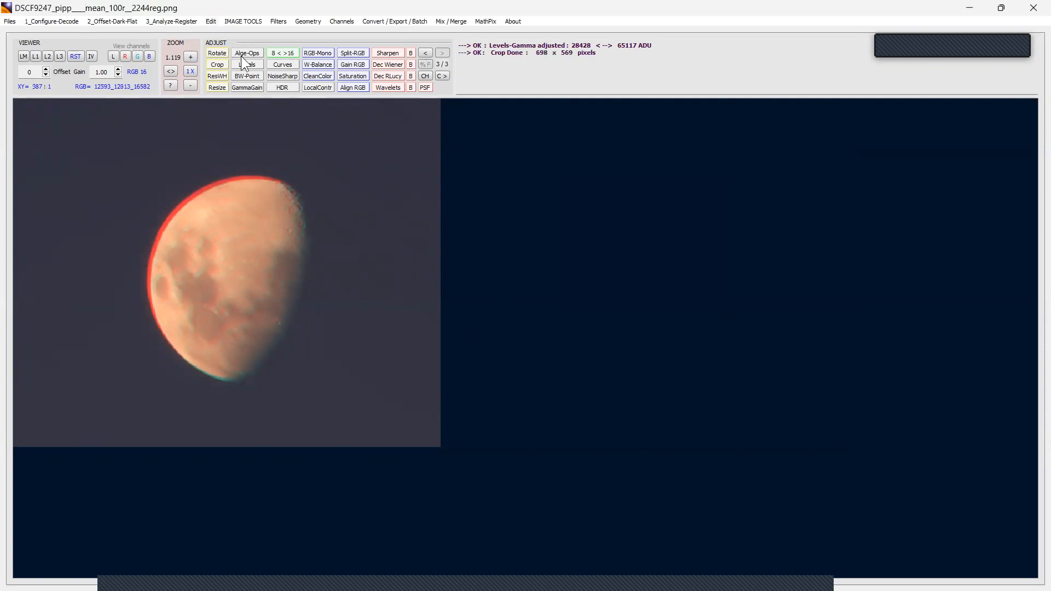
{"action": "left_click", "coordinate": [244, 86]}
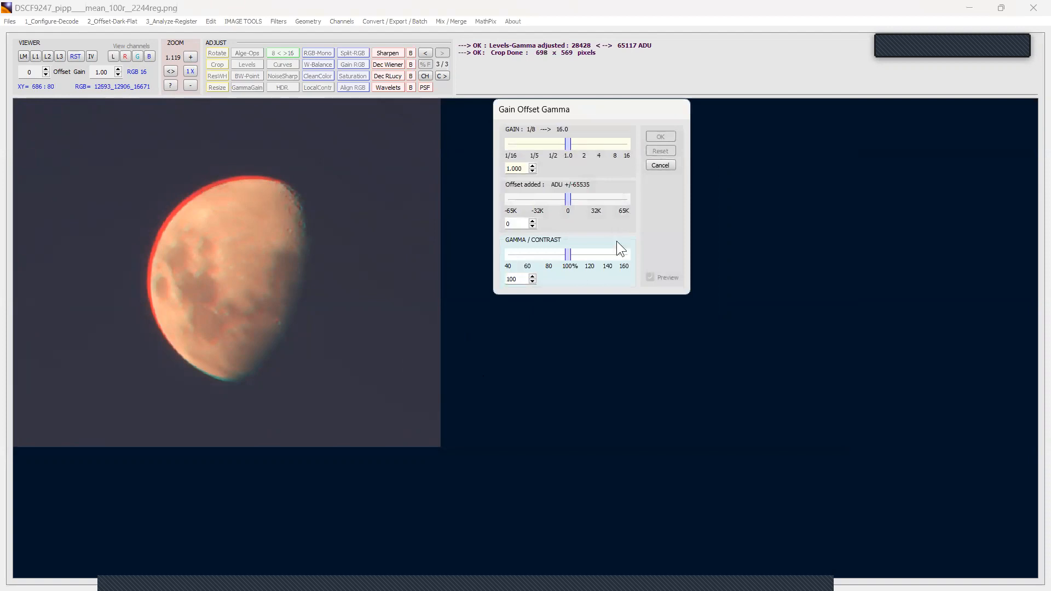
{"action": "left_click", "coordinate": [661, 166]}
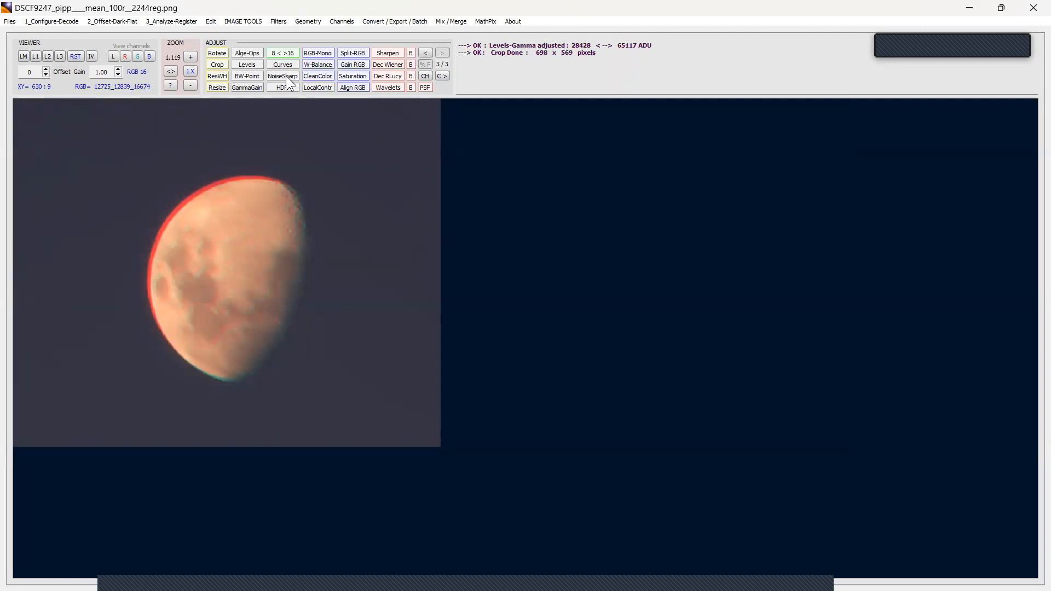
{"action": "left_click", "coordinate": [358, 76]}
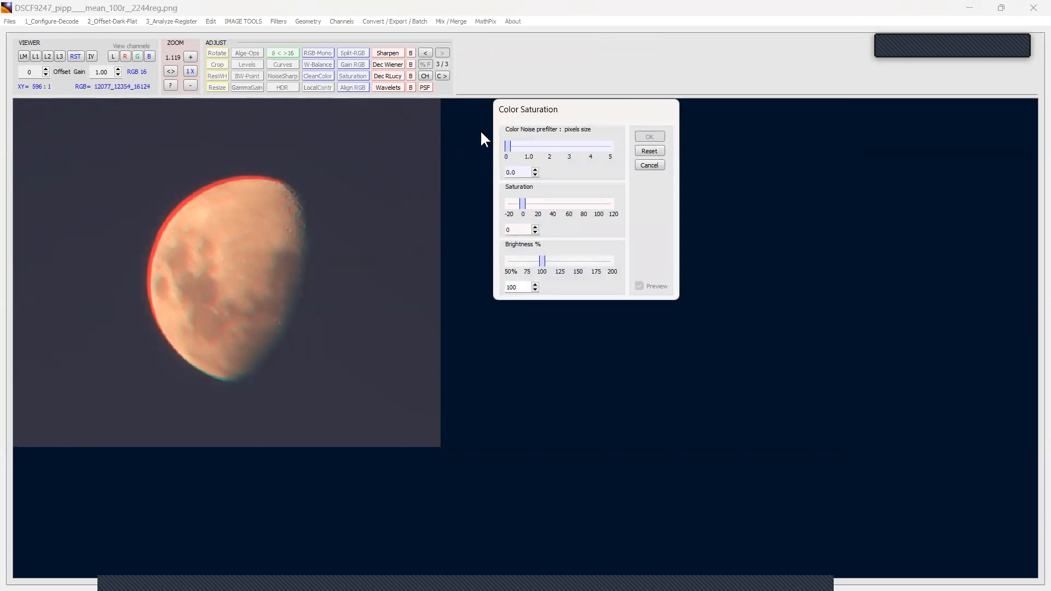
{"action": "left_click", "coordinate": [650, 166]}
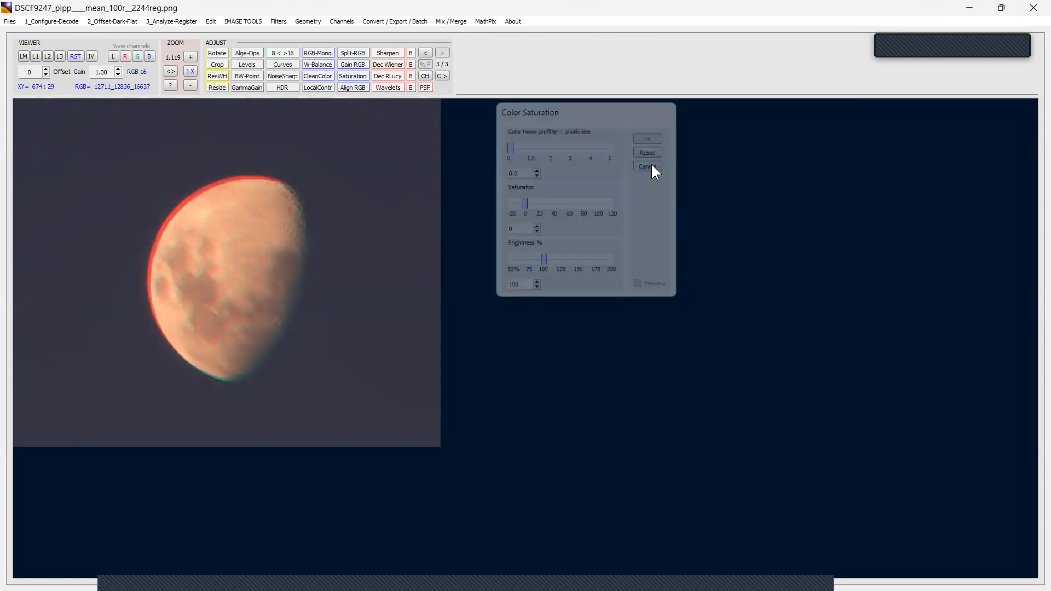
Step: Reduce the cropped Moon image's colour saturation, trying -20 with an area at the shadow edge selected, and accept the adjustment
{"action": "left_click", "coordinate": [353, 77]}
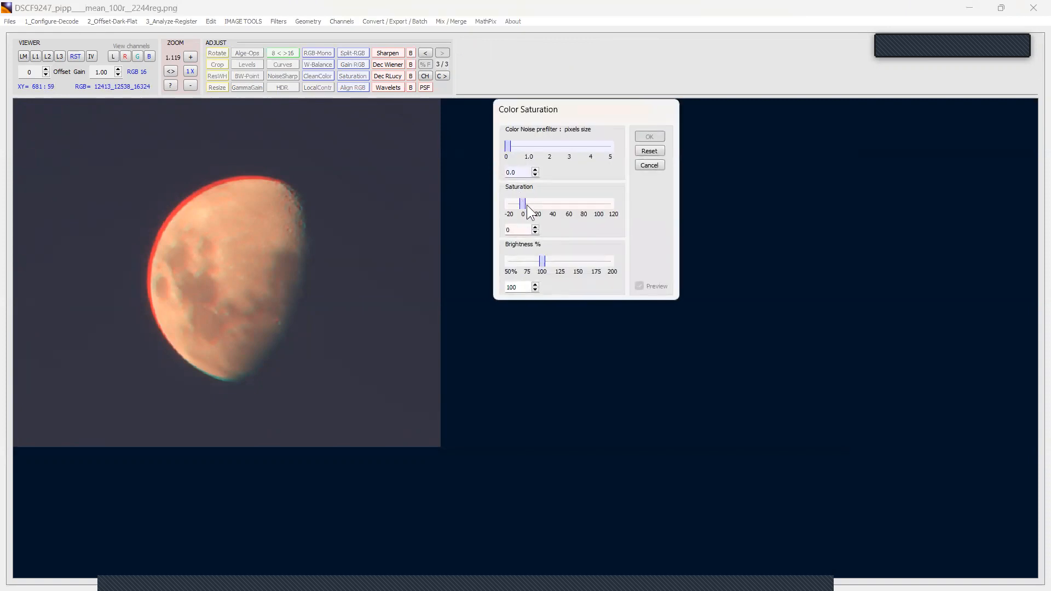
{"action": "mouse_move", "coordinate": [524, 207]}
{"action": "left_mouse_down"}
{"action": "mouse_move", "coordinate": [569, 208]}
{"action": "mouse_move", "coordinate": [528, 210]}
{"action": "left_mouse_up"}
{"action": "left_click_drag", "start_coordinate": [243, 207], "coordinate": [304, 266]}
{"action": "left_click_drag", "start_coordinate": [522, 205], "coordinate": [471, 211]}
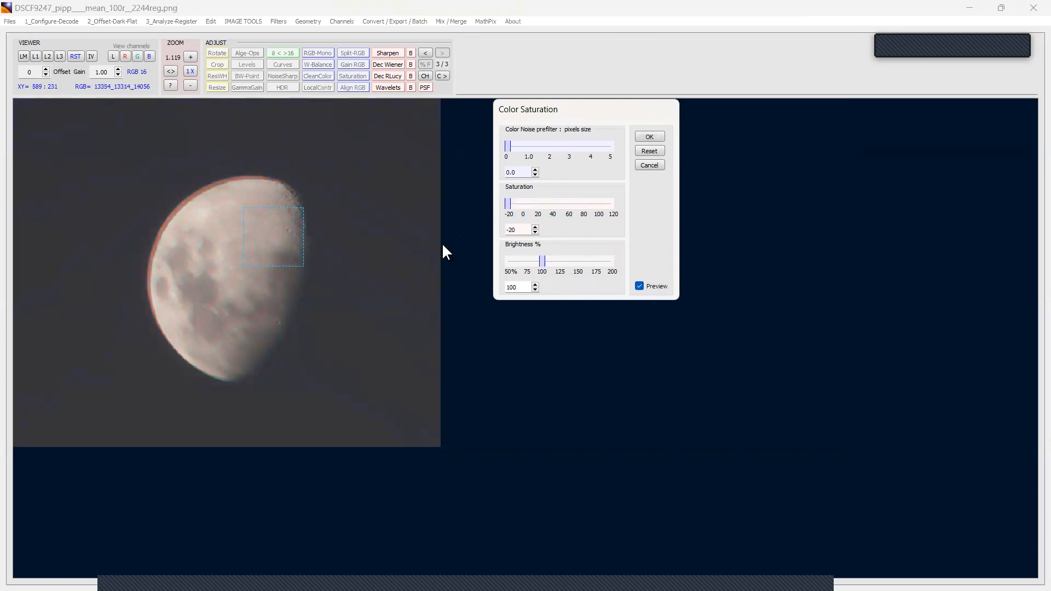
{"action": "mouse_move", "coordinate": [517, 202]}
{"action": "left_mouse_down"}
{"action": "mouse_move", "coordinate": [519, 219]}
{"action": "mouse_move", "coordinate": [512, 207]}
{"action": "left_mouse_up"}
{"action": "left_click", "coordinate": [649, 135]}
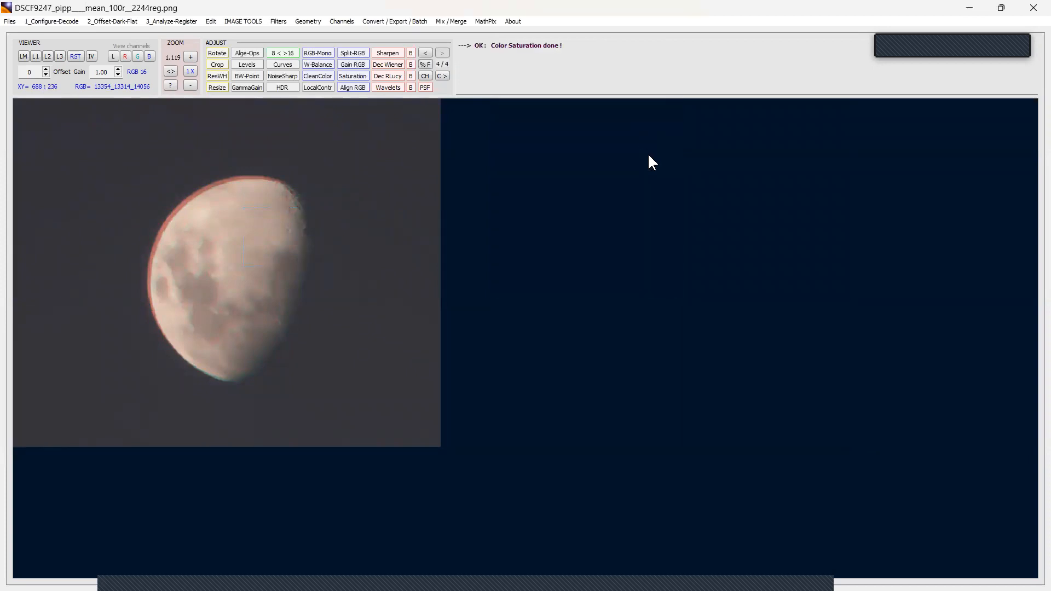
Step: Try the Sharpen filter at a size of 1.20 pixels and 29 % sharpening on the Moon's upper shadow edge, and cancel it
{"action": "left_click", "coordinate": [386, 50]}
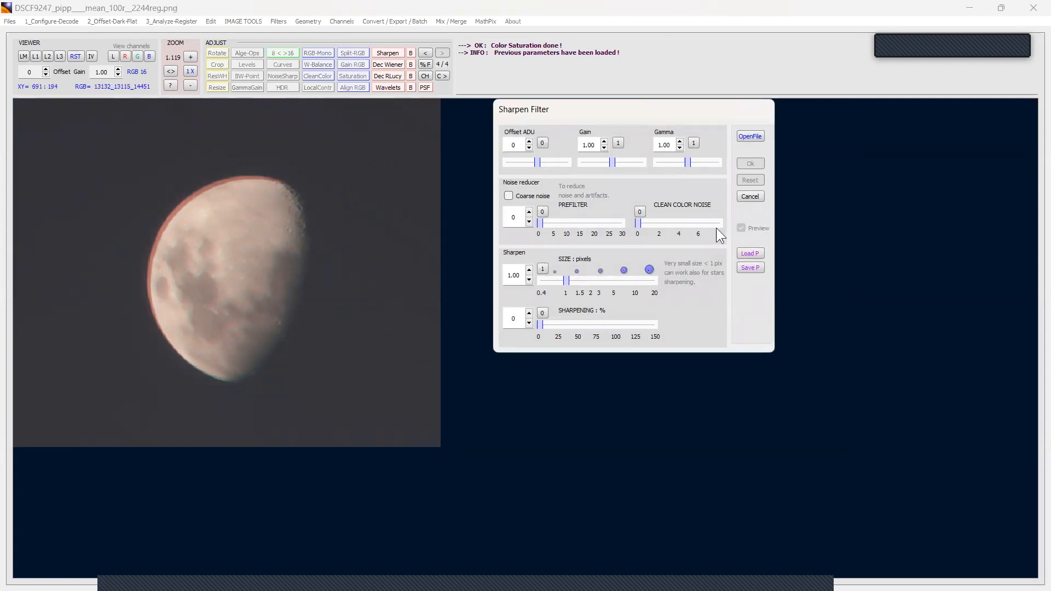
{"action": "left_click_drag", "start_coordinate": [261, 195], "coordinate": [304, 254]}
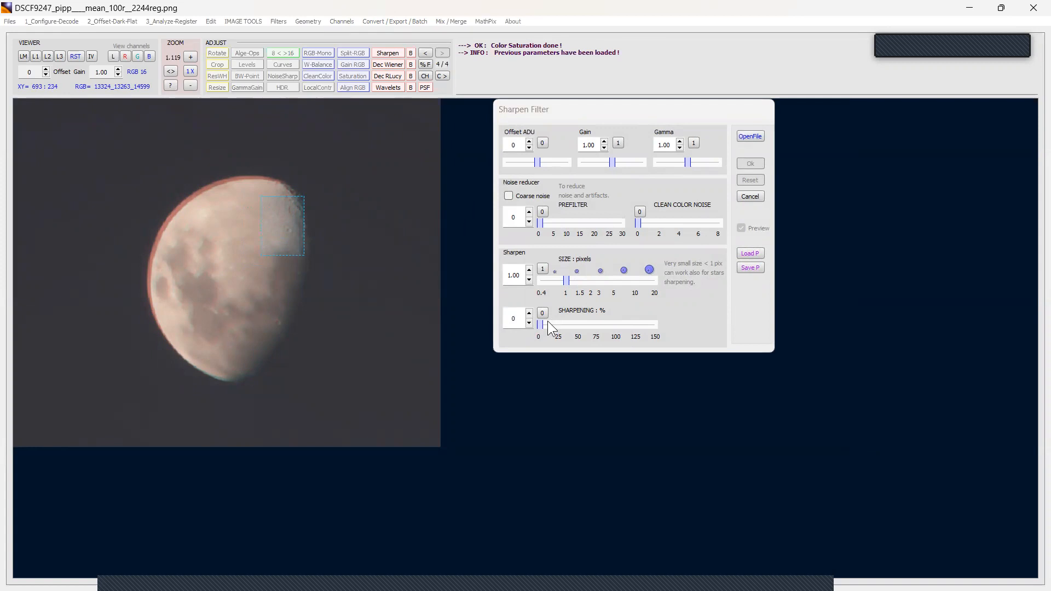
{"action": "left_click", "coordinate": [570, 279]}
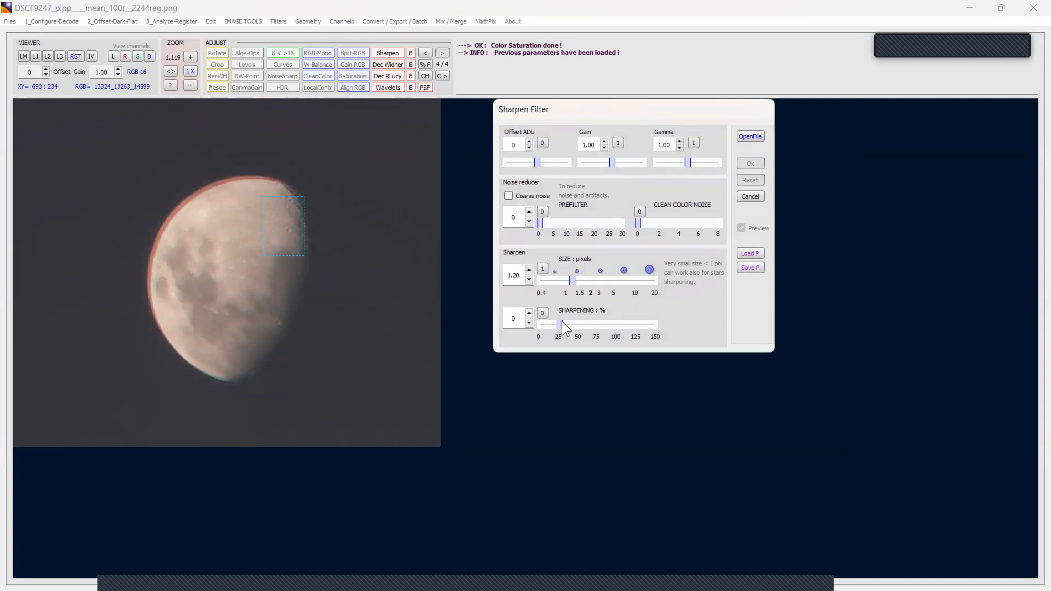
{"action": "left_click", "coordinate": [584, 323]}
{"action": "left_click_drag", "start_coordinate": [602, 327], "coordinate": [563, 331]}
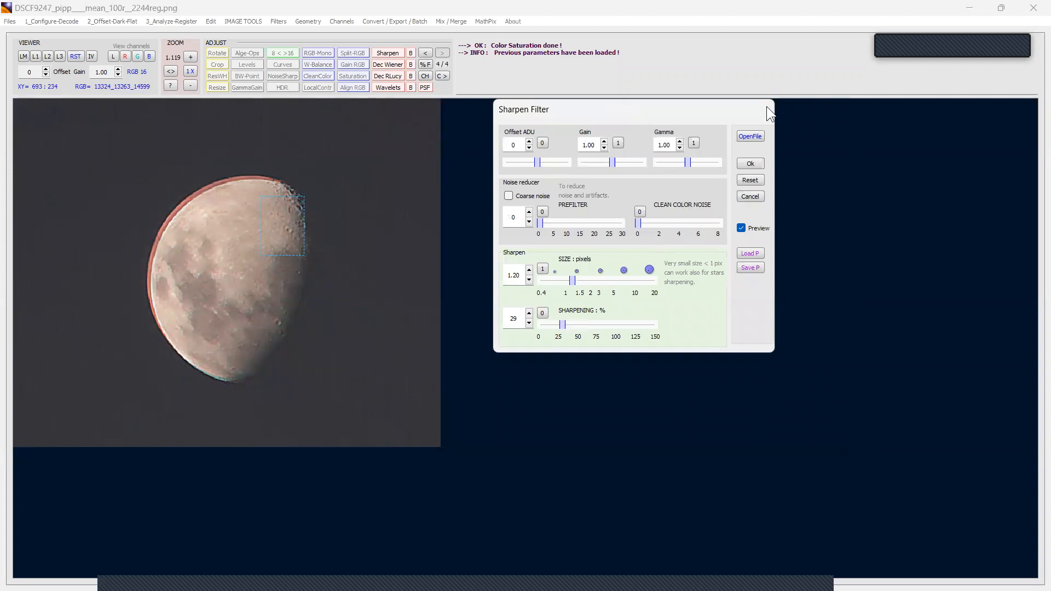
{"action": "left_click", "coordinate": [750, 196]}
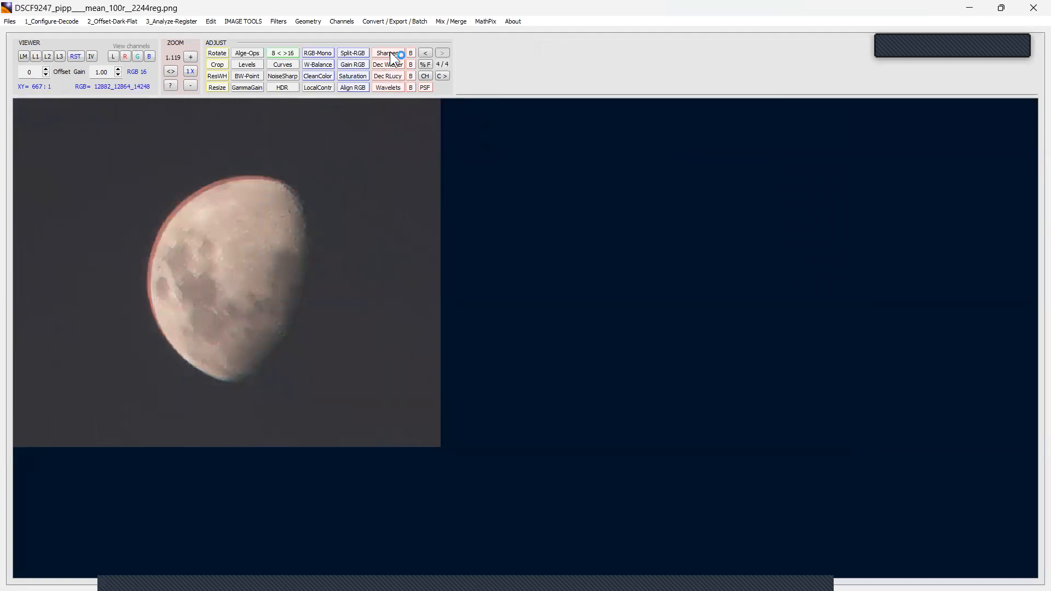
Step: Try Wavelets sharpening with HF size 2 and strengths 111 and 26, plus LF size 6 and strength 8, and cancel it
{"action": "left_click", "coordinate": [389, 88]}
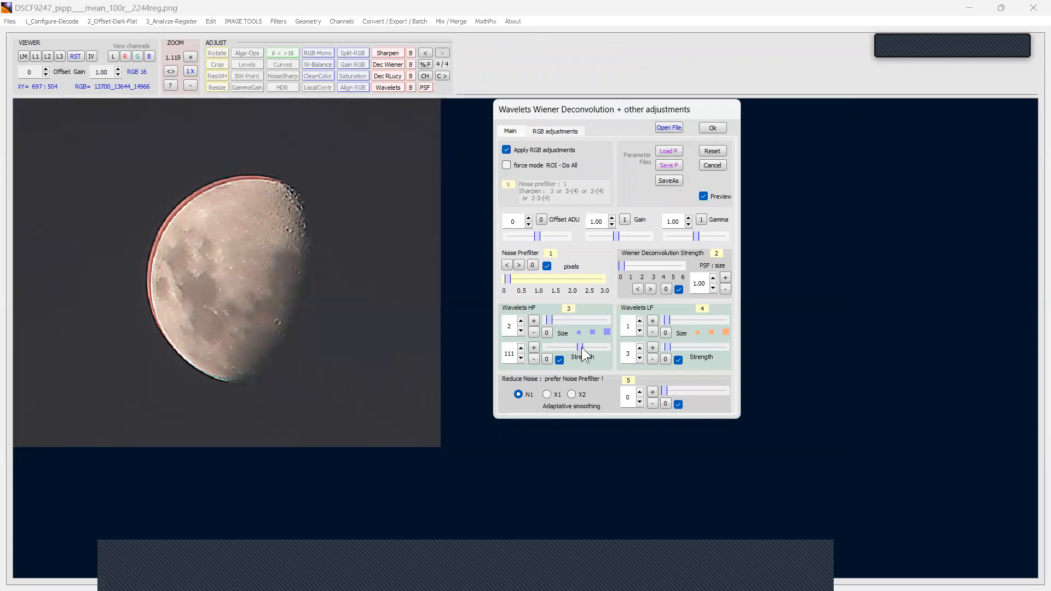
{"action": "left_click", "coordinate": [559, 360]}
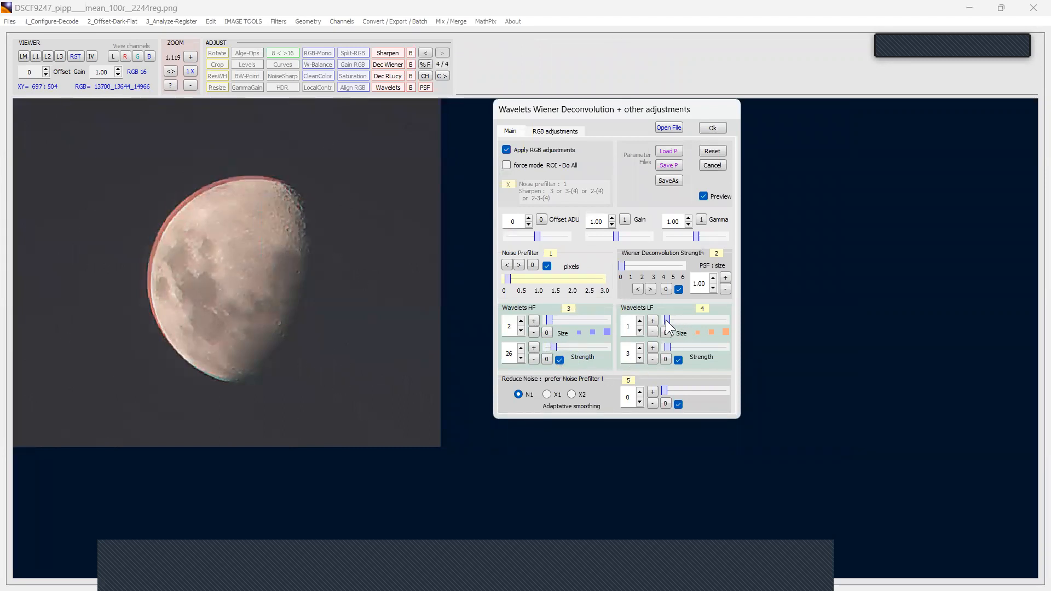
{"action": "left_click_drag", "start_coordinate": [681, 321], "coordinate": [680, 321]}
{"action": "left_click_drag", "start_coordinate": [677, 347], "coordinate": [674, 348]}
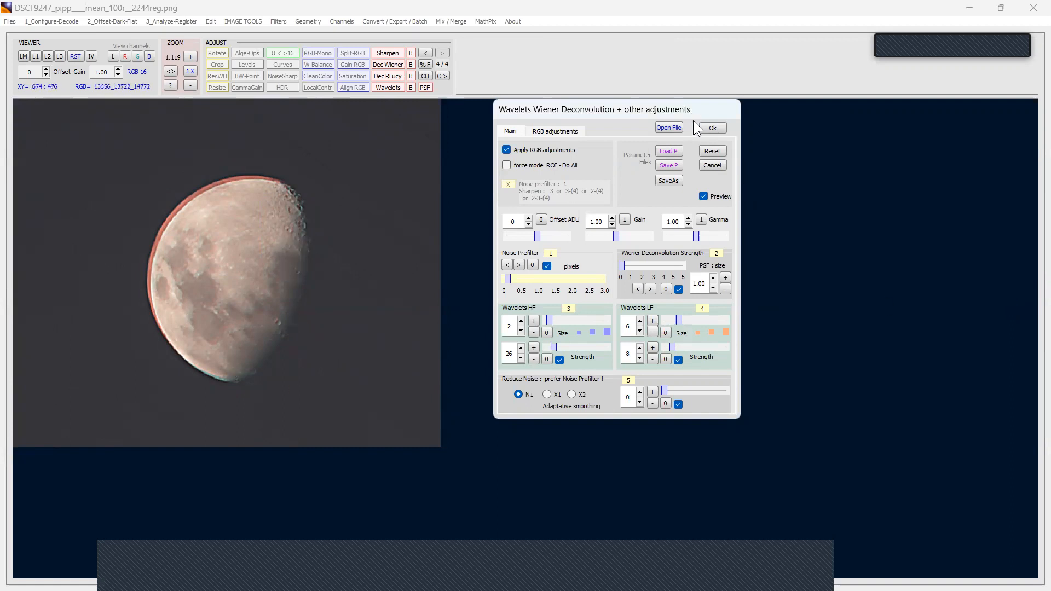
{"action": "left_click", "coordinate": [714, 165]}
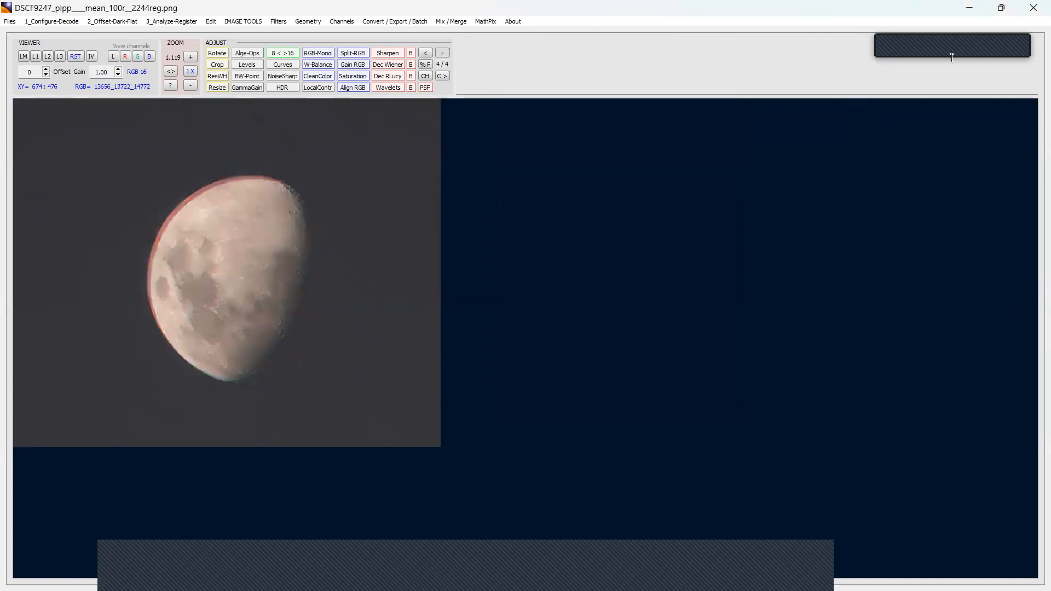
Step: Switch to File Explorer and preview the stacked DSCF9247 image in the Aligned folder of pipp_20230331_191955 under Moon 31st Mar 2023
{"action": "left_click", "coordinate": [970, 8]}
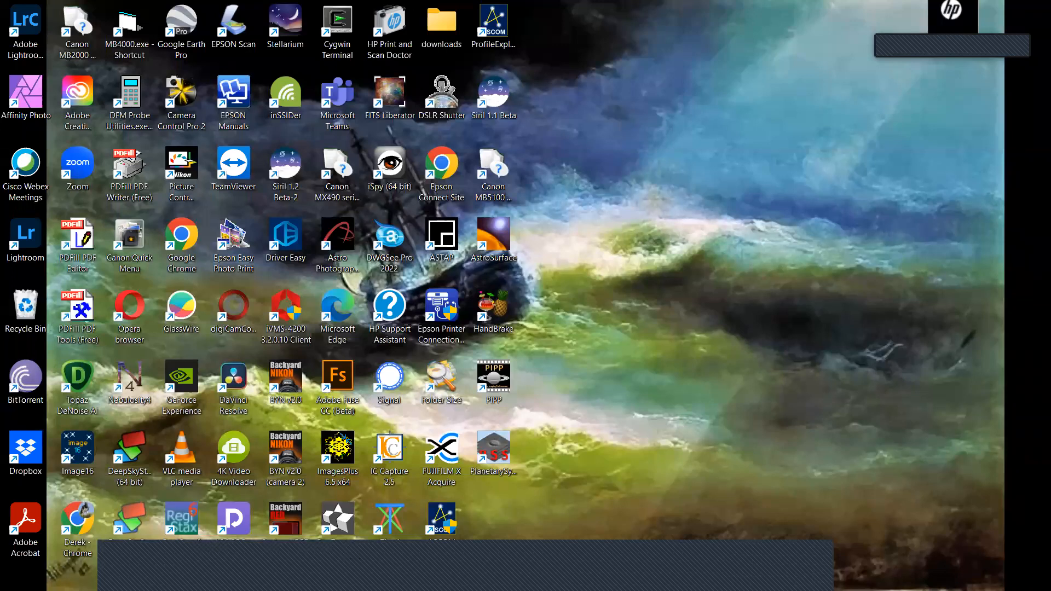
{"action": "mouse_move", "coordinate": [191, 572]}
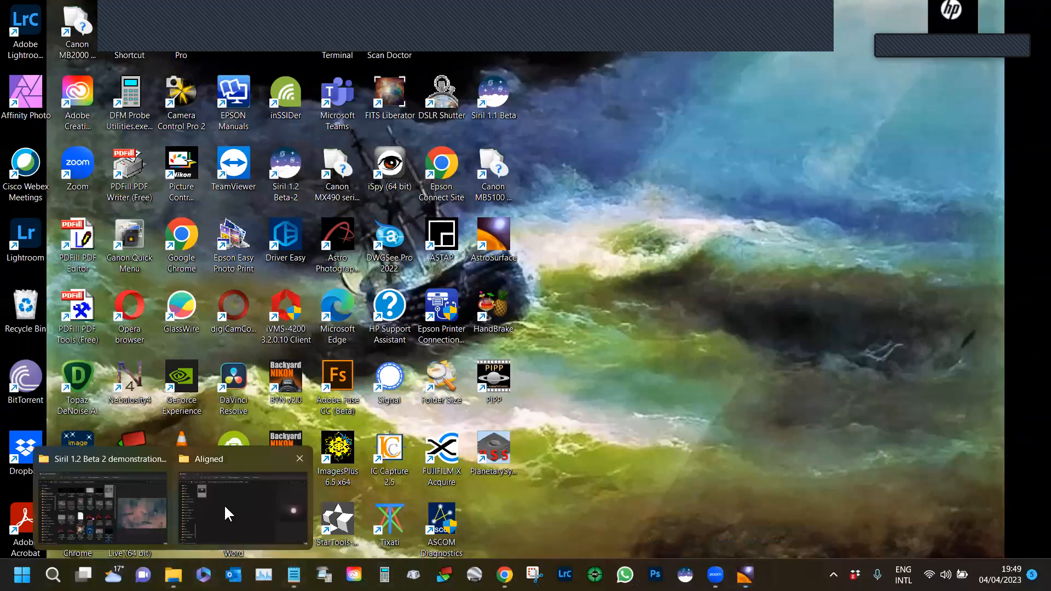
{"action": "left_click", "coordinate": [231, 459]}
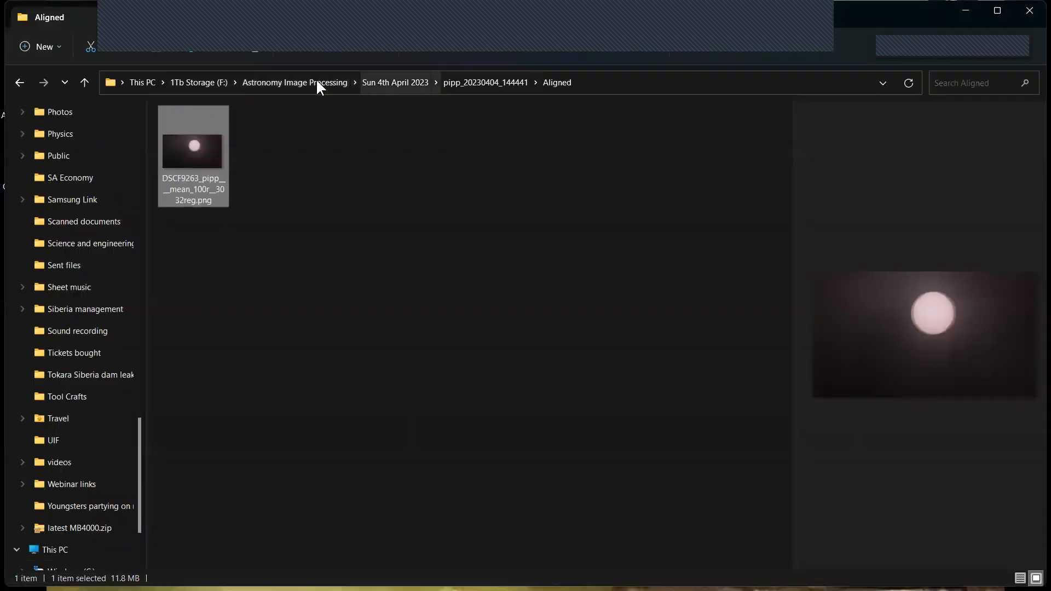
{"action": "left_click", "coordinate": [332, 82]}
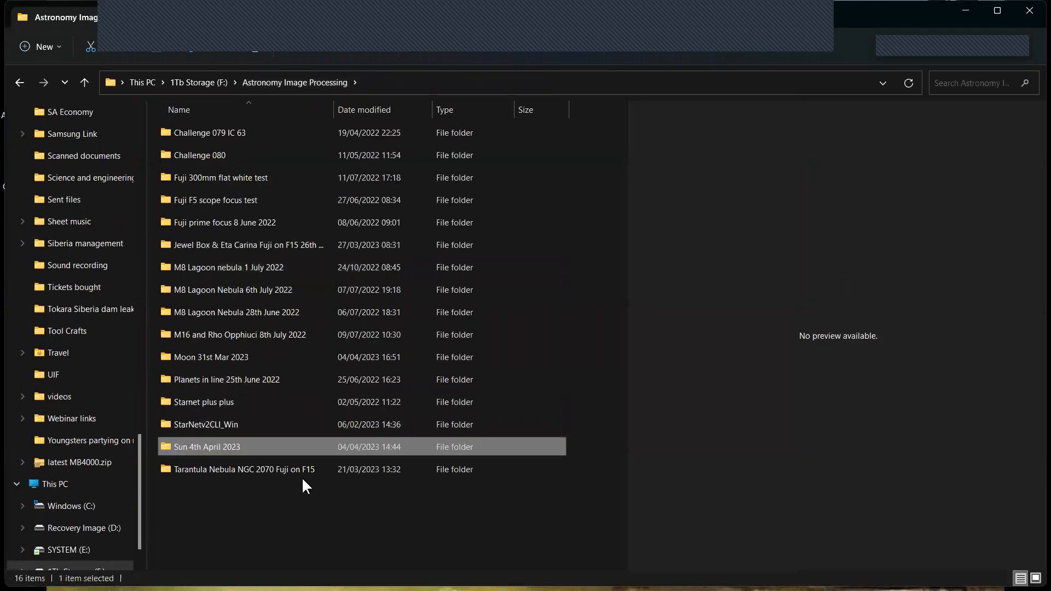
{"action": "double_click", "coordinate": [229, 357]}
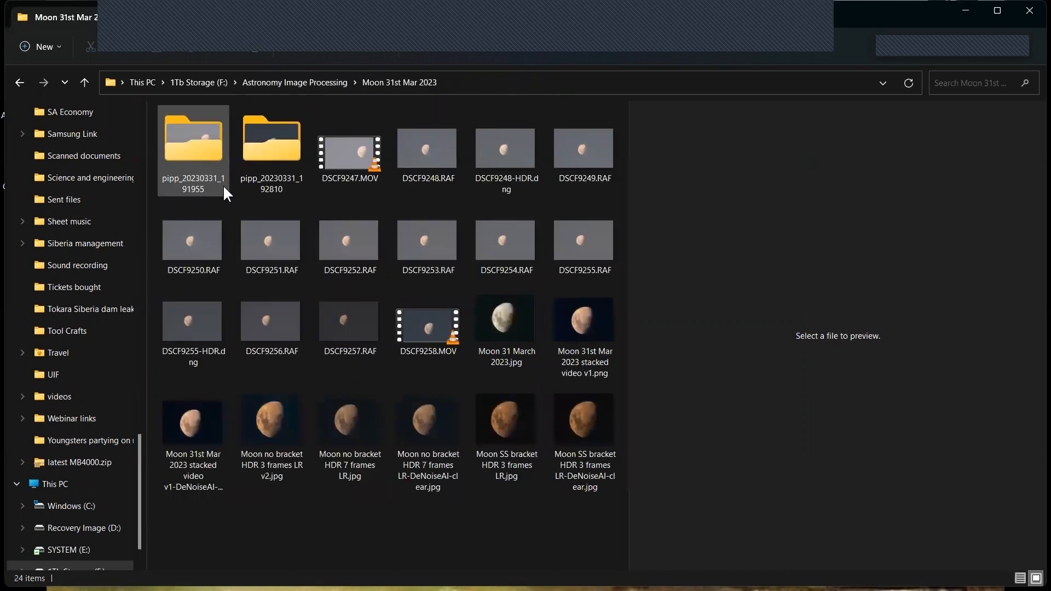
{"action": "double_click", "coordinate": [207, 154]}
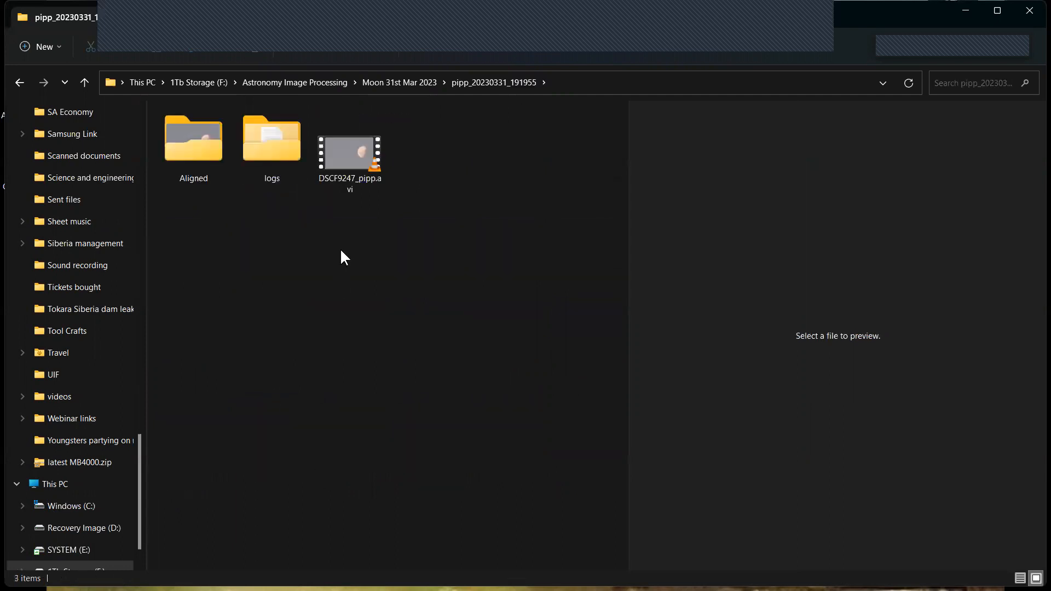
{"action": "double_click", "coordinate": [188, 153]}
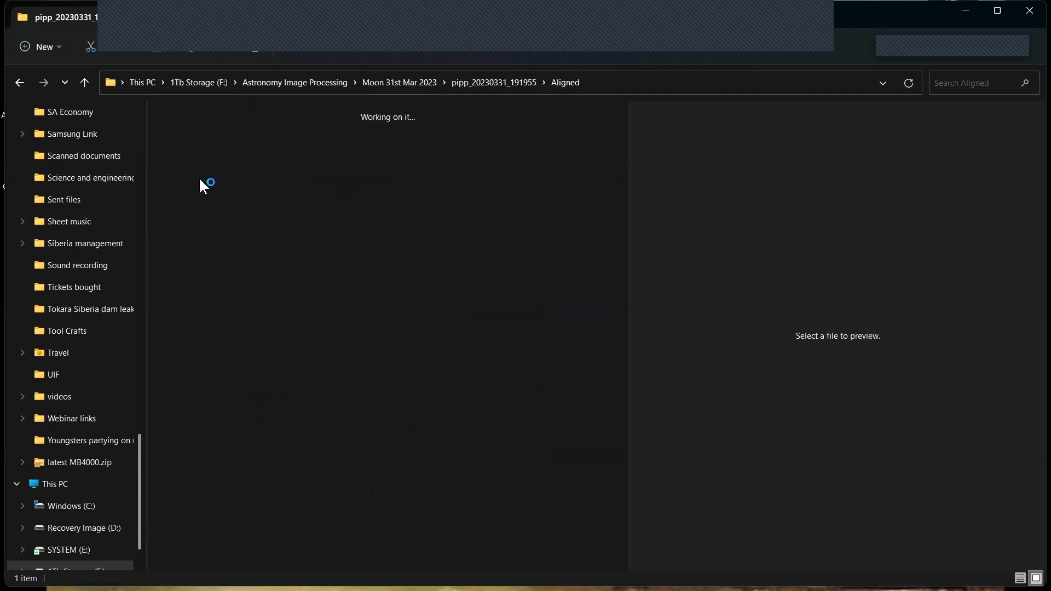
{"action": "left_click", "coordinate": [192, 142]}
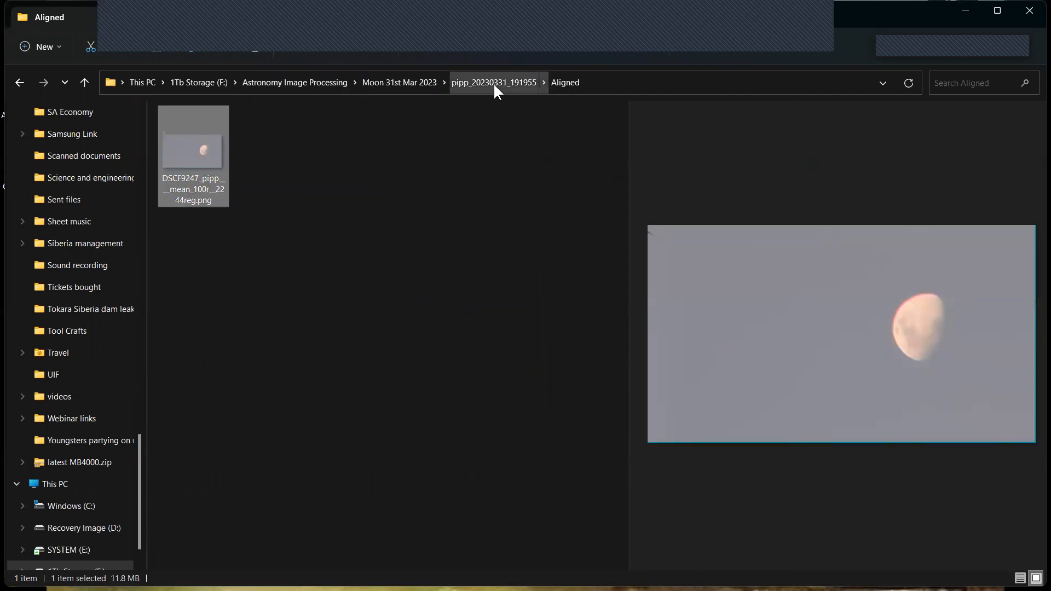
Step: Preview the DSCF9258 stack, its processed v1 version and the DeNoiseAI version in the Aligned folder of pipp_20230331_192810
{"action": "left_click", "coordinate": [479, 80]}
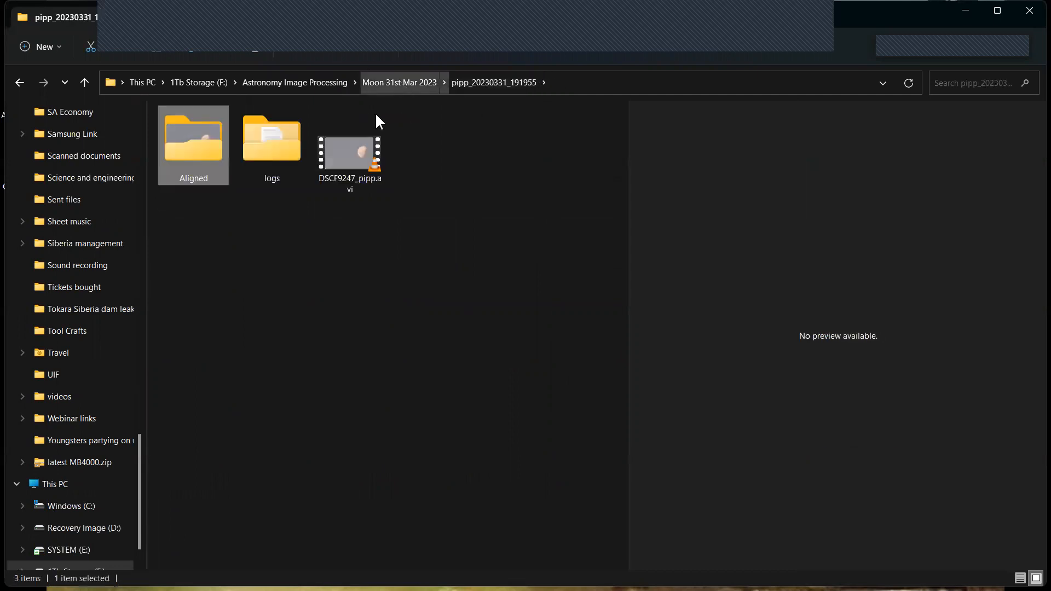
{"action": "left_click", "coordinate": [403, 82]}
{"action": "double_click", "coordinate": [288, 133]}
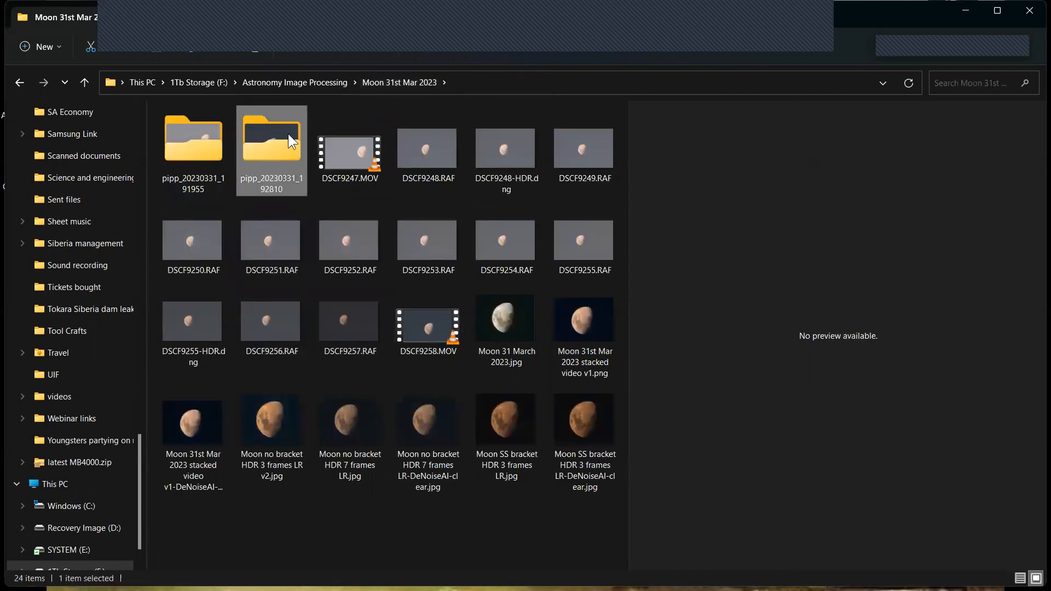
{"action": "double_click", "coordinate": [186, 131]}
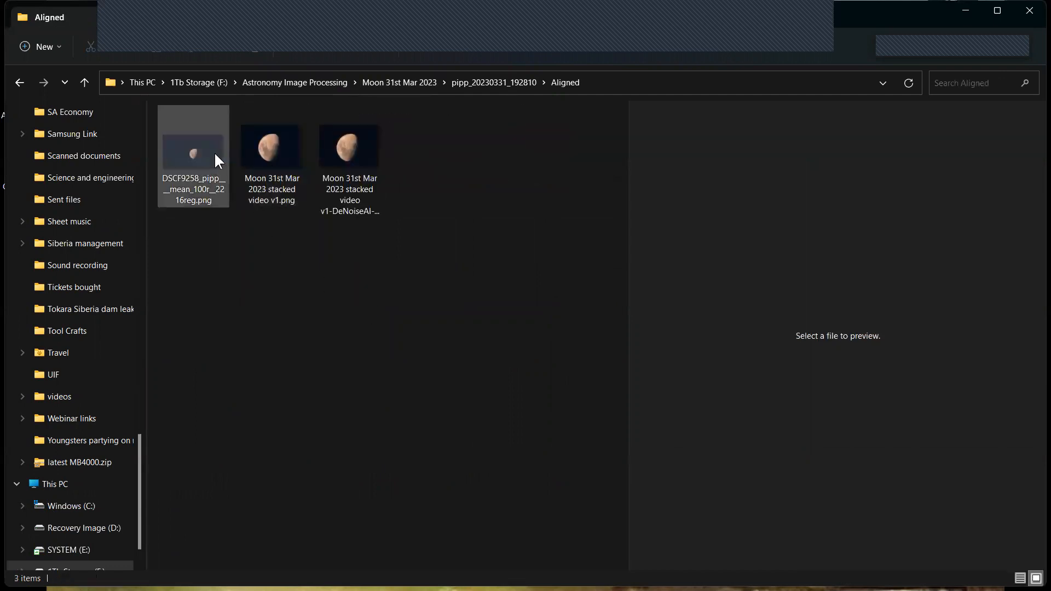
{"action": "left_click", "coordinate": [214, 152]}
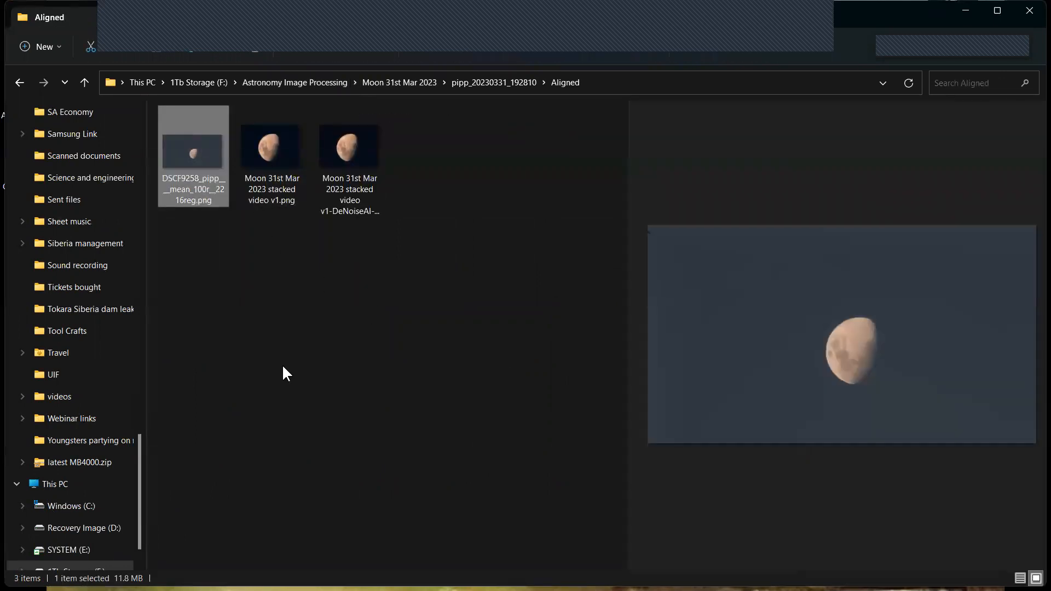
{"action": "left_click", "coordinate": [283, 148]}
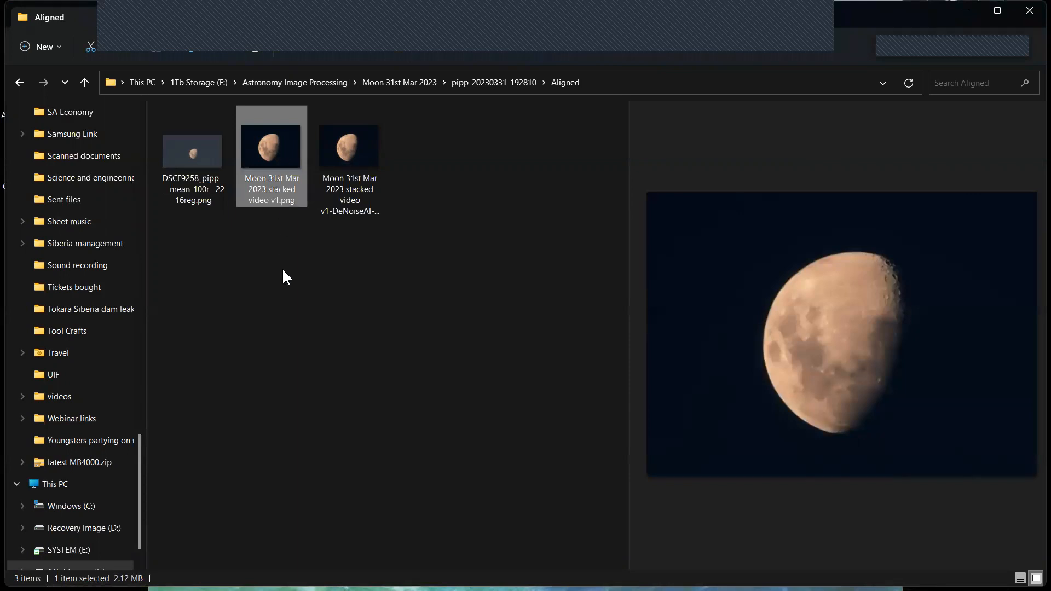
{"action": "left_click", "coordinate": [346, 149]}
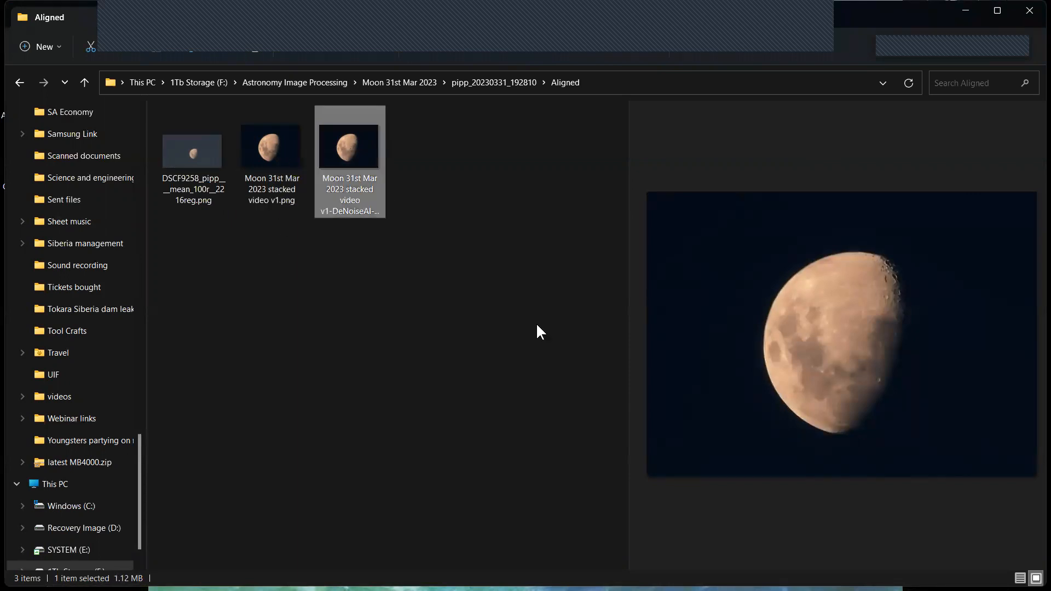
Step: Open Moon 31st Mar 2023 stacked video v1.png in the image viewer enlarged to 146%, and compare it with its DeNoiseAI-standard version at 194%
{"action": "left_click", "coordinate": [280, 140]}
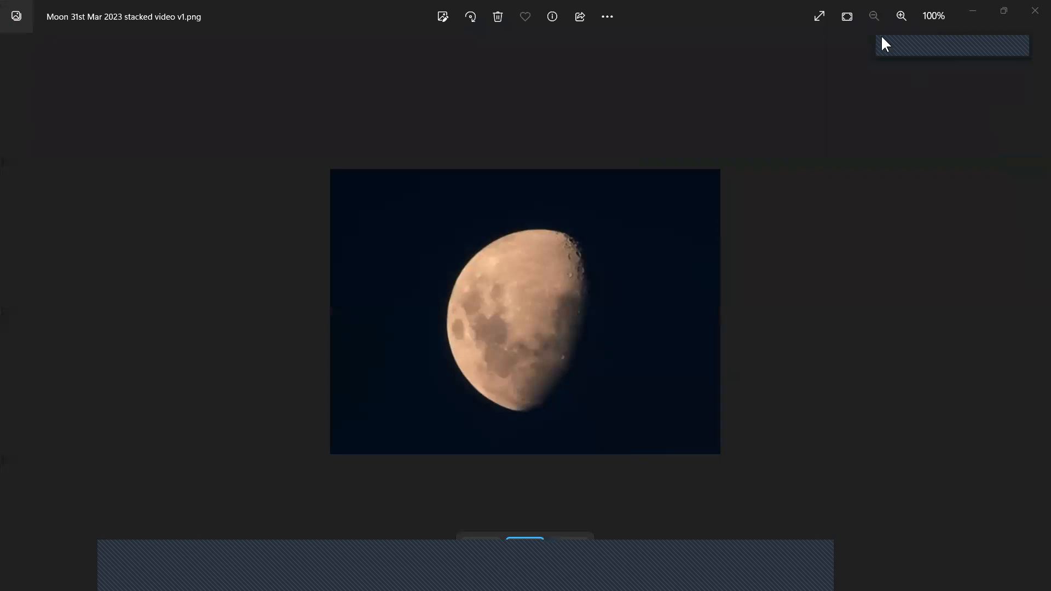
{"action": "left_click", "coordinate": [901, 16]}
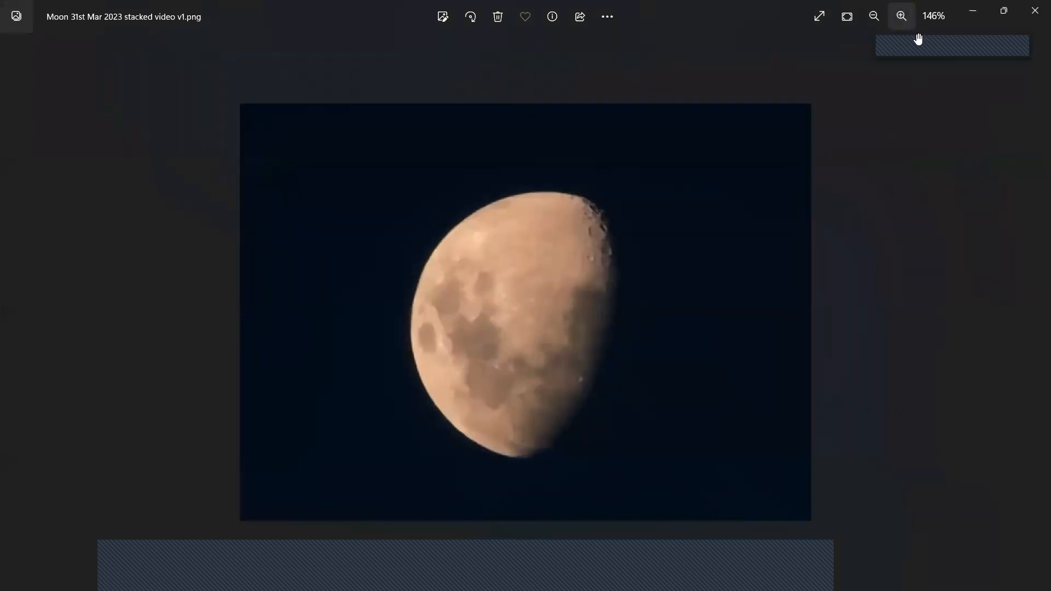
{"action": "mouse_move", "coordinate": [1009, 361]}
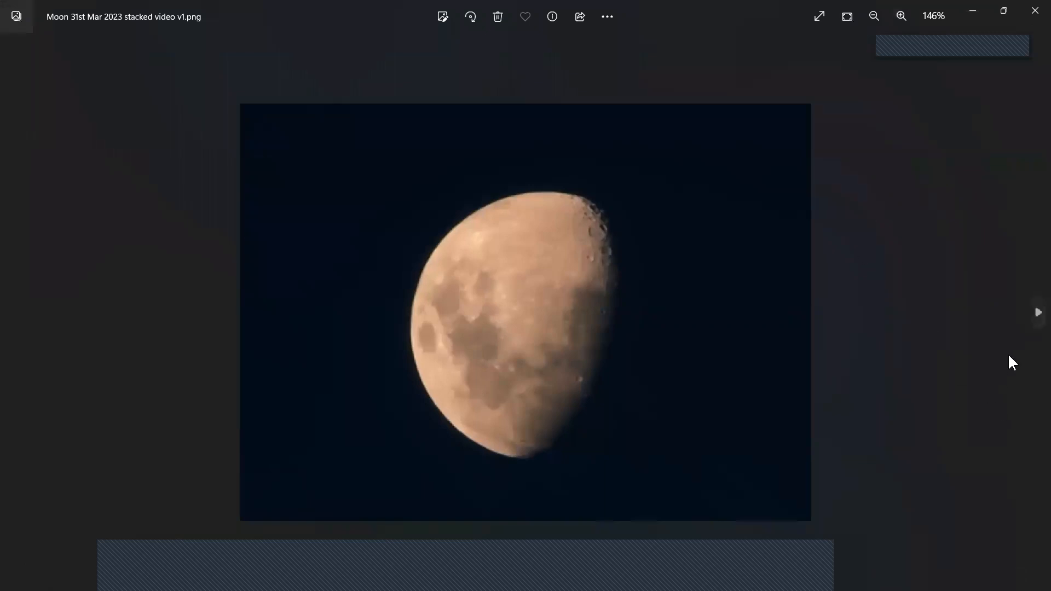
{"action": "left_click", "coordinate": [1036, 311]}
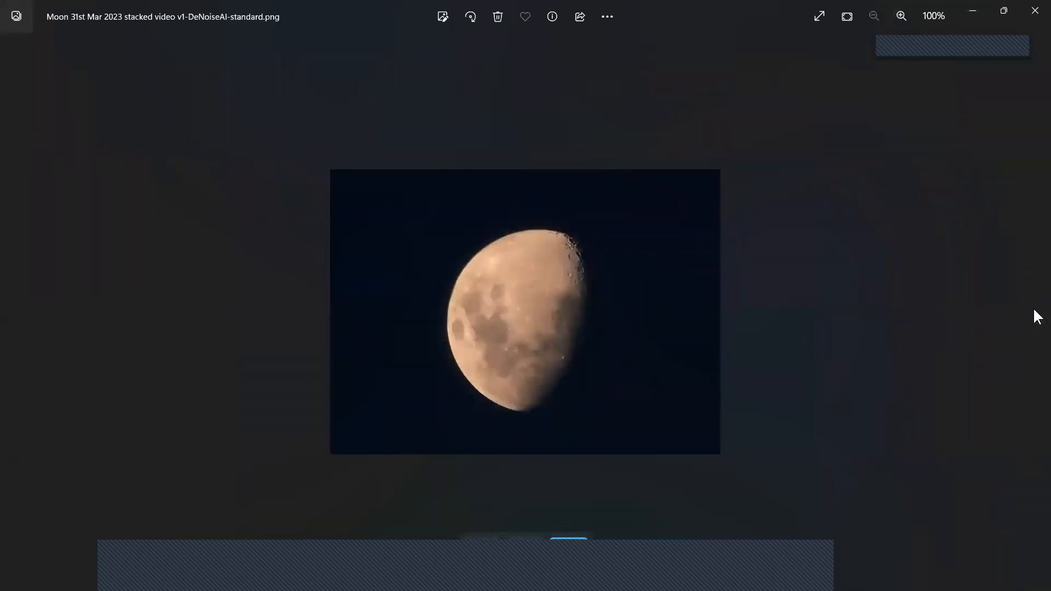
{"action": "left_click", "coordinate": [900, 15]}
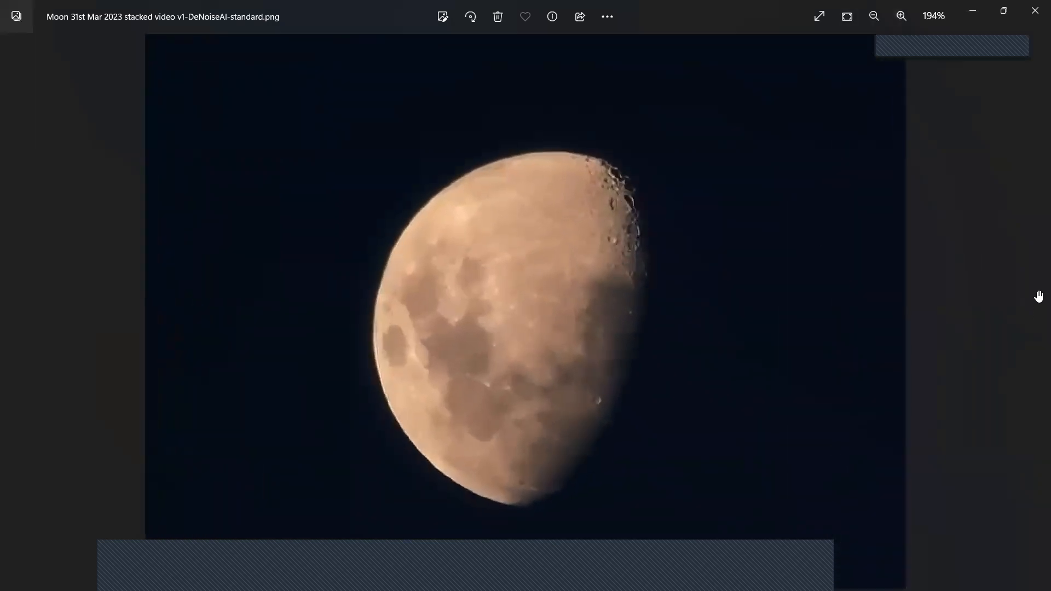
Step: Return to the Moon 31st Mar 2023 stacked video v1.png image and enlarge it to 177% to examine the Moon's surface detail
{"action": "left_click", "coordinate": [6, 312]}
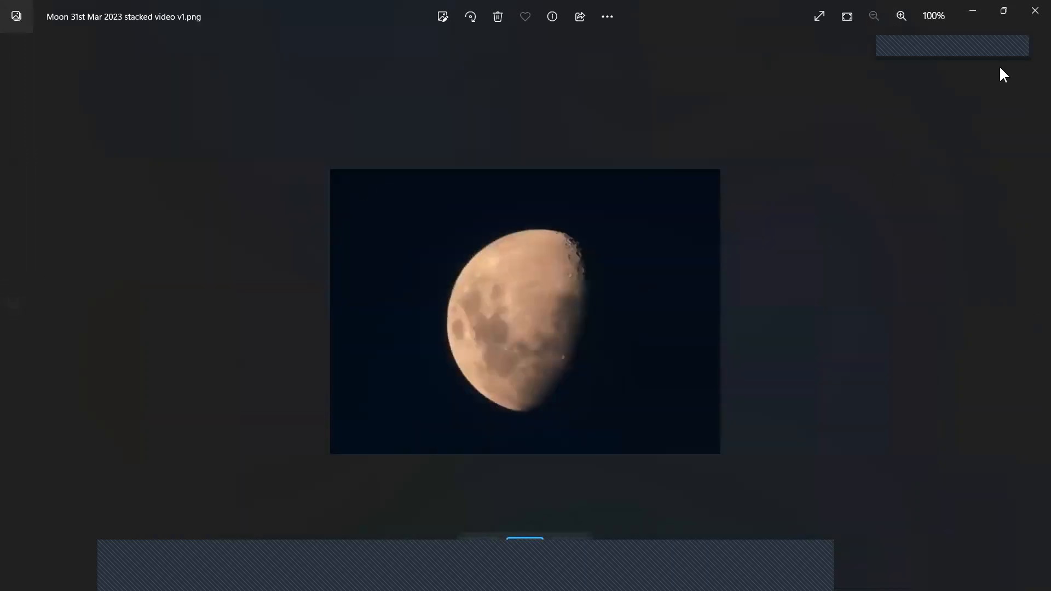
{"action": "left_click", "coordinate": [902, 16]}
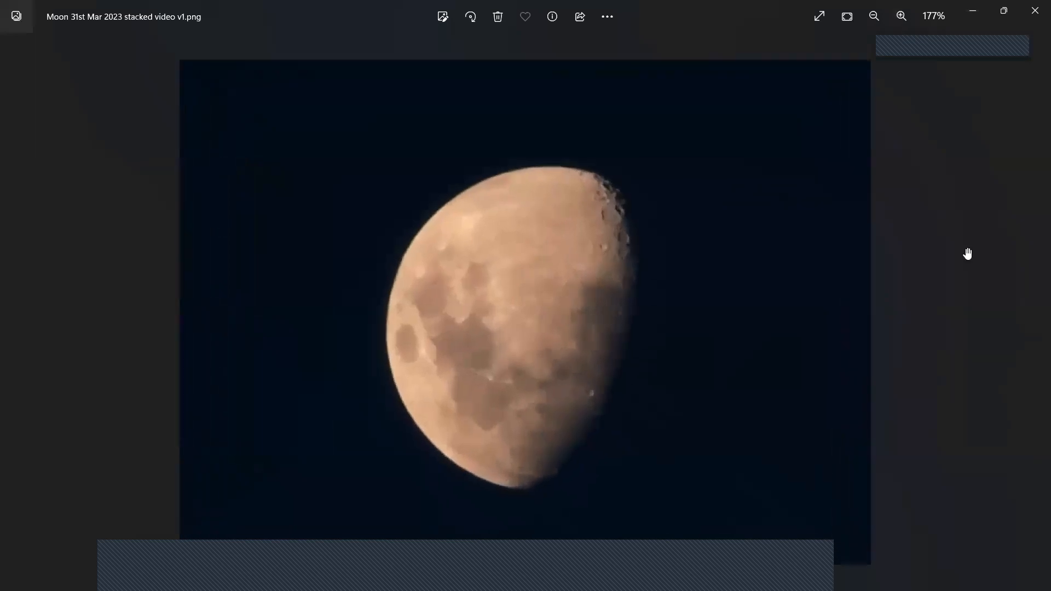
{"action": "mouse_move", "coordinate": [1039, 345]}
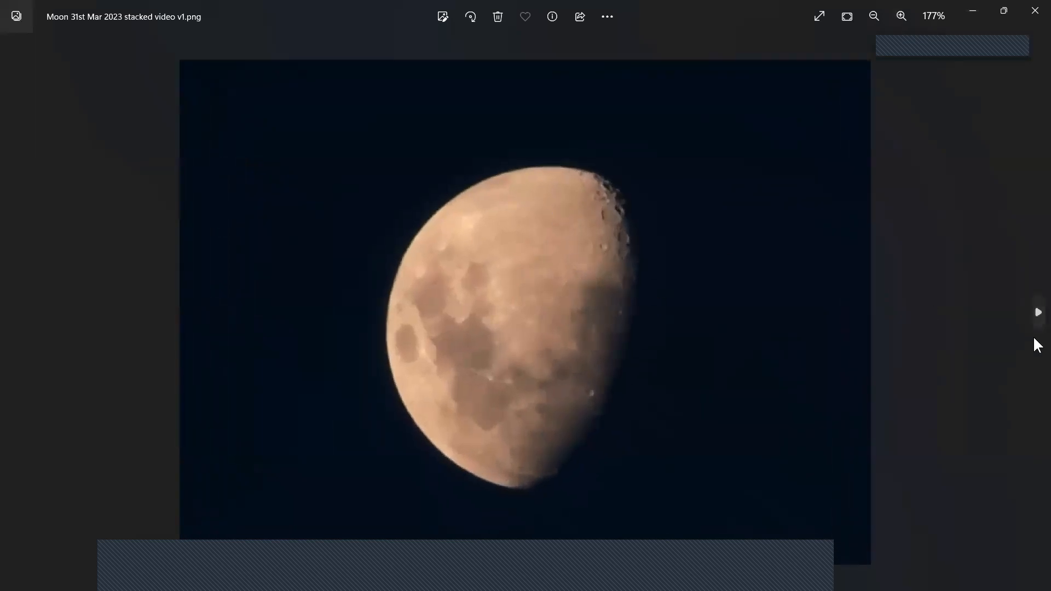